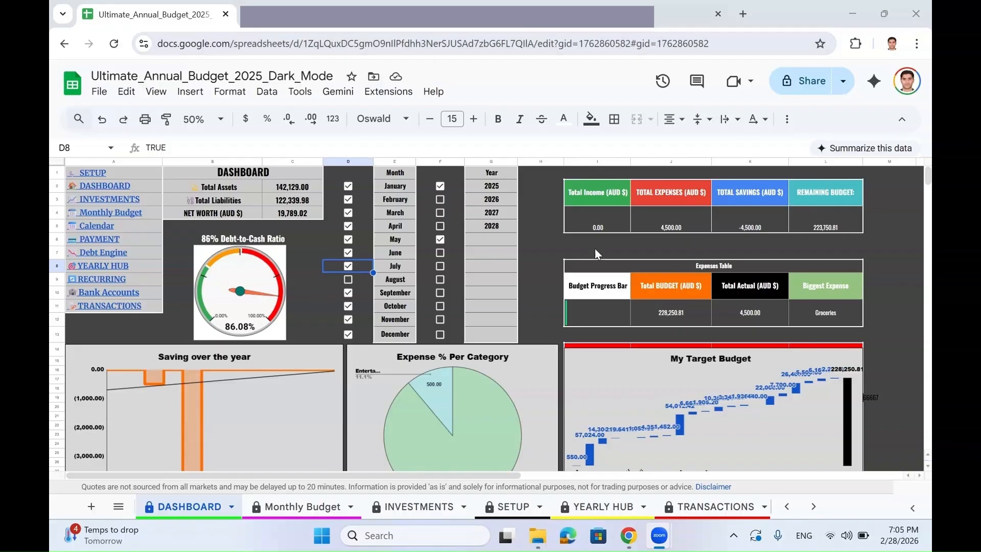
# Look over the DASHBOARD sheet's charts and summary tables, down to the INVESTMENTS section and back to the beginning
pyautogui.scroll(-20, 586, 258)
pyautogui.scroll(-2, 586, 253)
pyautogui.scroll(5, 587, 254)
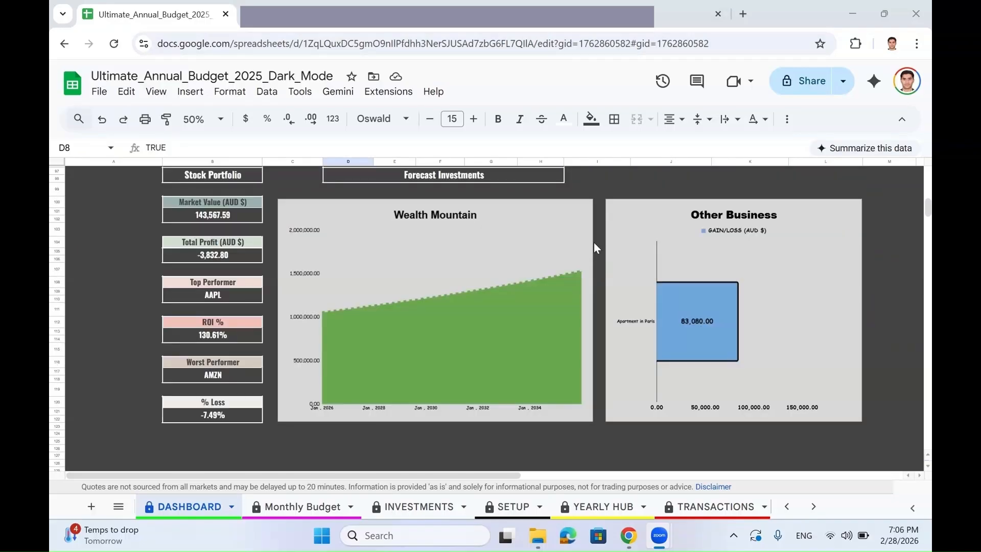
pyautogui.scroll(2, 595, 248)
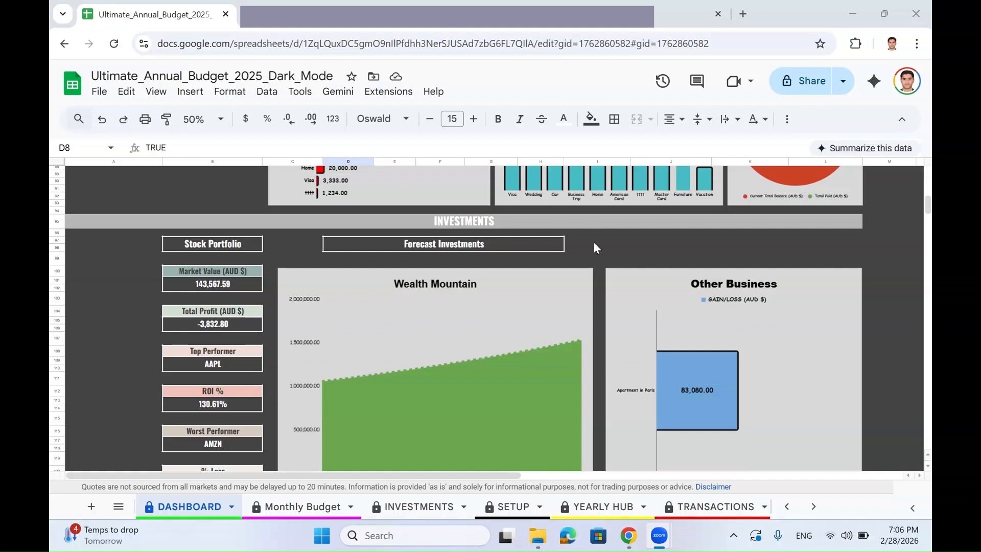
pyautogui.scroll(20, 594, 244)
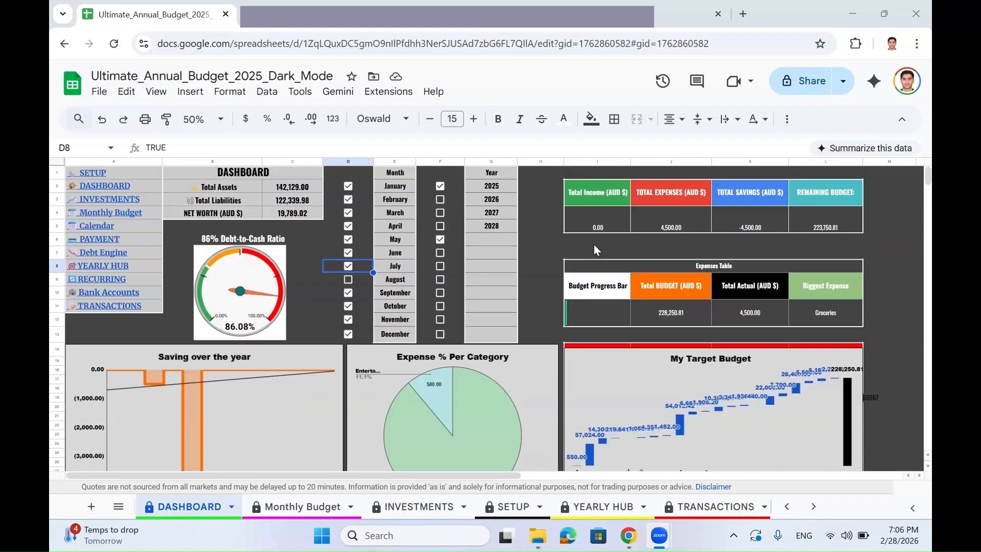
pyautogui.rightClick(595, 245)
pyautogui.click(493, 231)
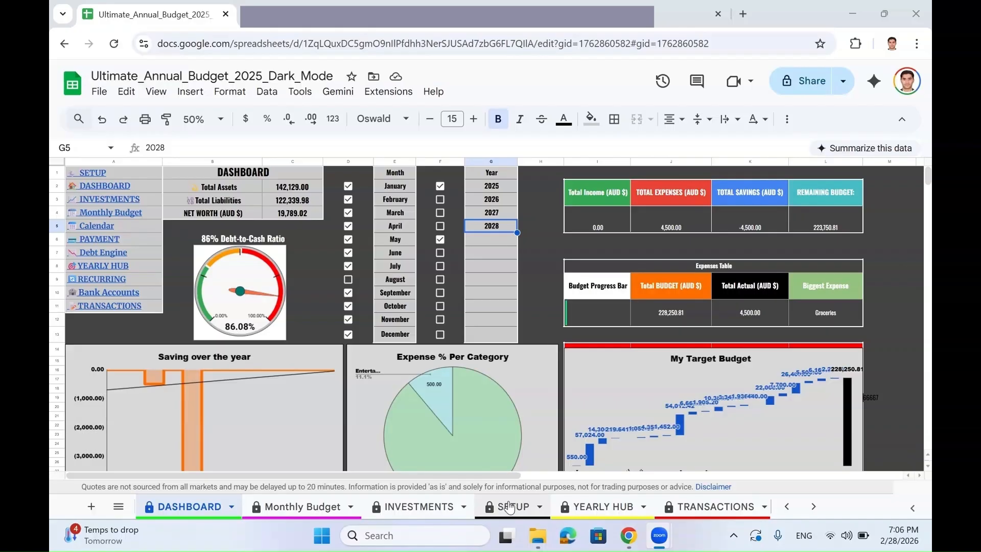
# On the SETUP sheet, set the Start Date in the master settings to 2/28/2026
pyautogui.click(508, 502)
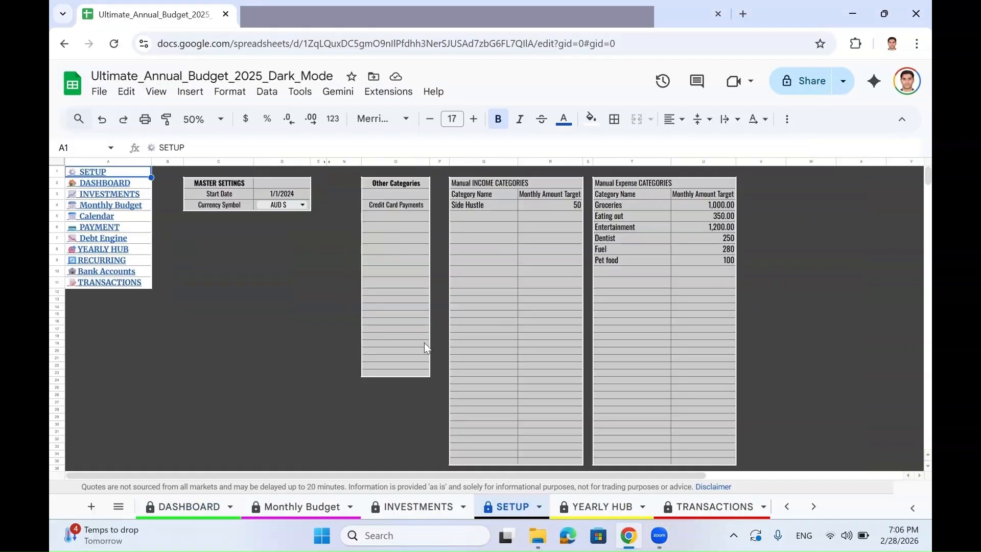
pyautogui.click(294, 194)
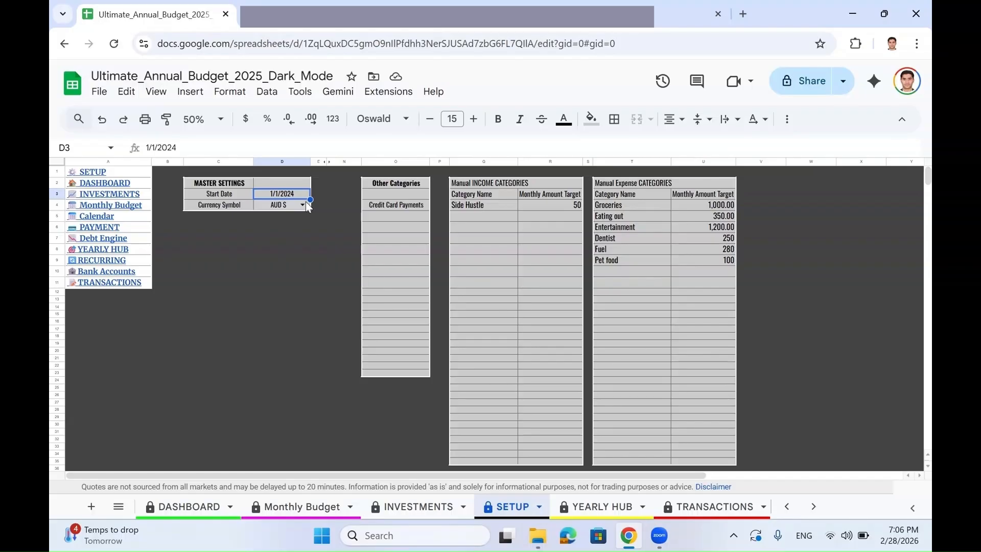
pyautogui.write('2/')
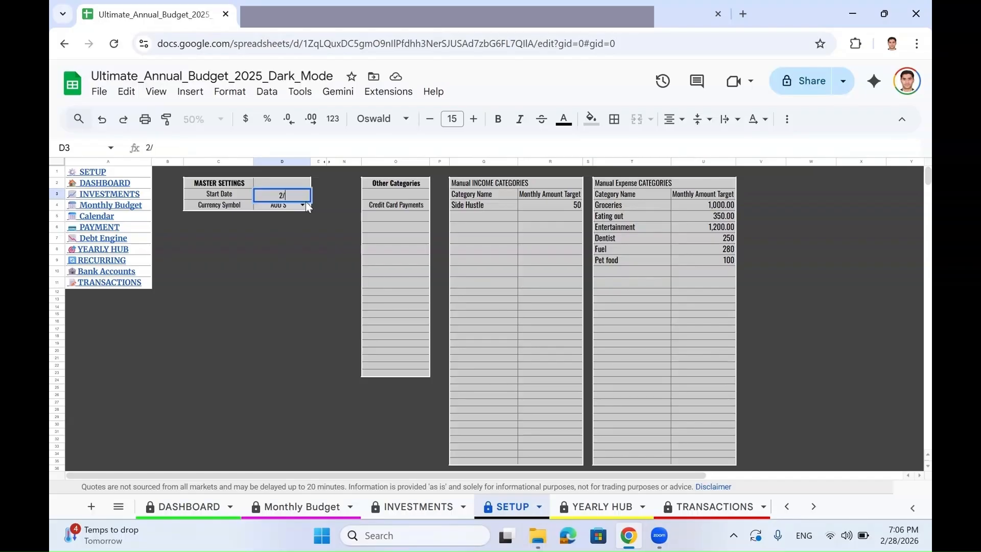
pyautogui.write('28/2026')
pyautogui.press('Return')
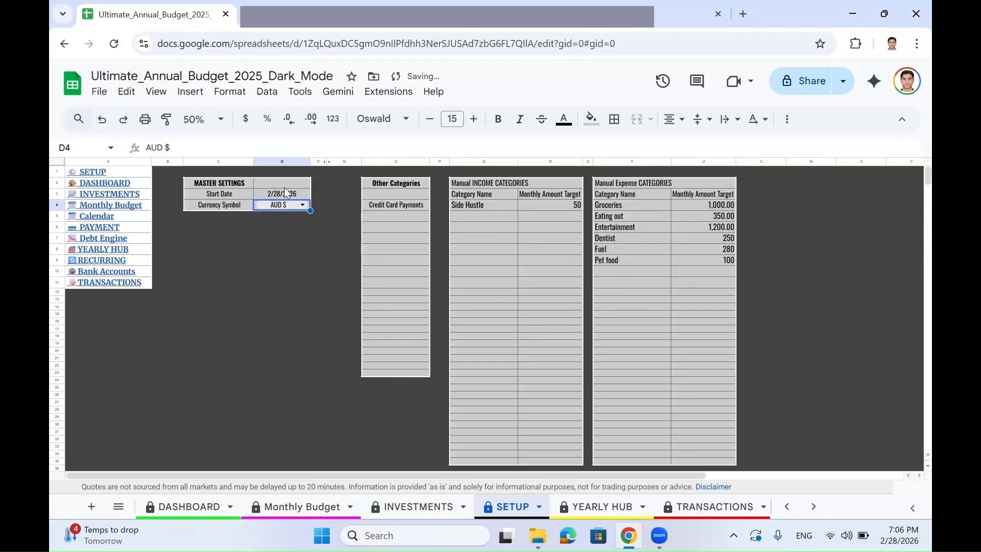
pyautogui.click(289, 197)
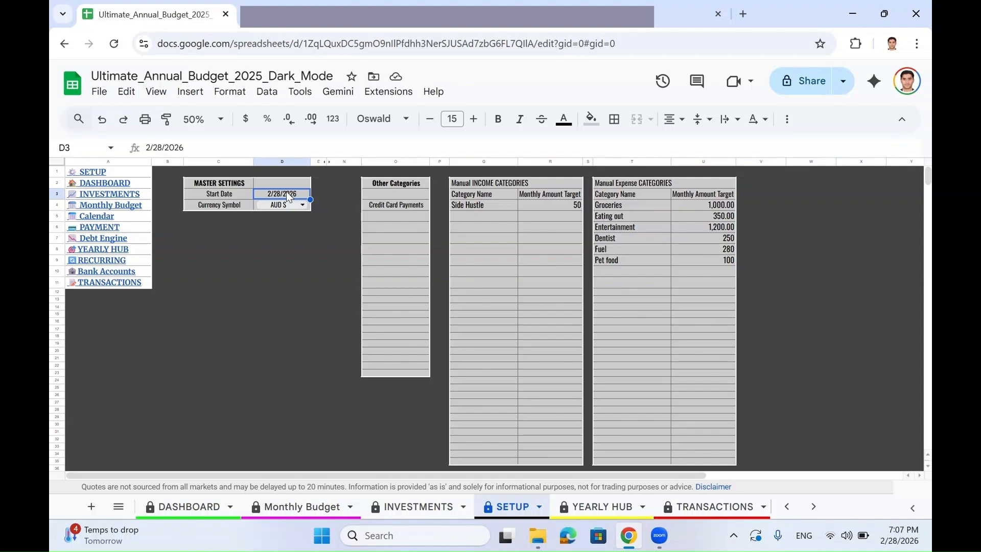
# Choose AUD $ as the Currency Symbol in the master settings
pyautogui.click(290, 205)
pyautogui.click(296, 205)
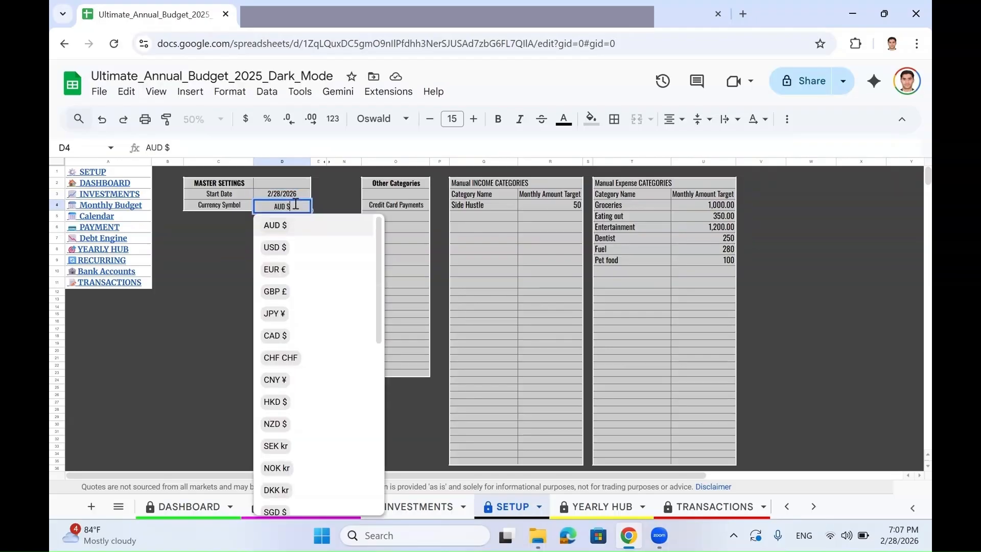
pyautogui.click(322, 205)
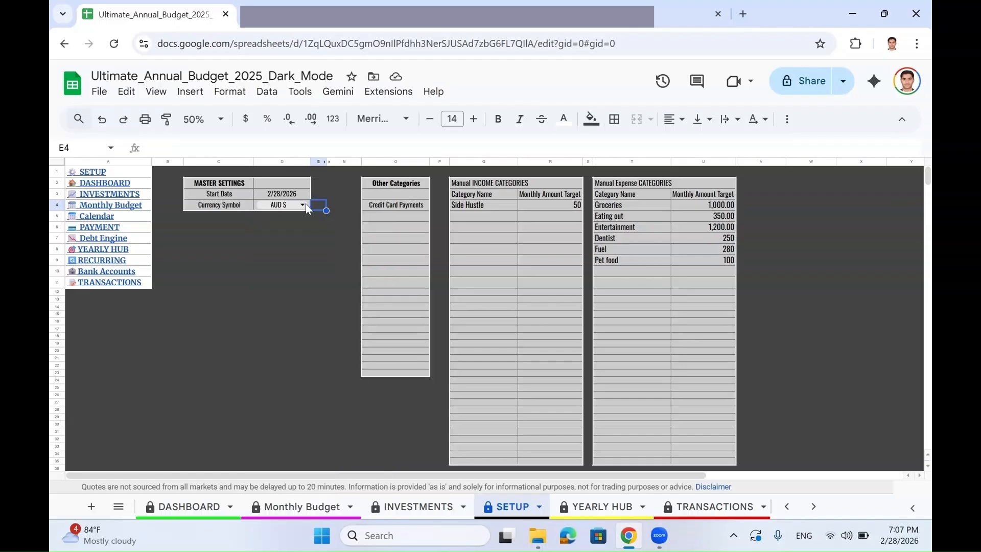
pyautogui.doubleClick(289, 207)
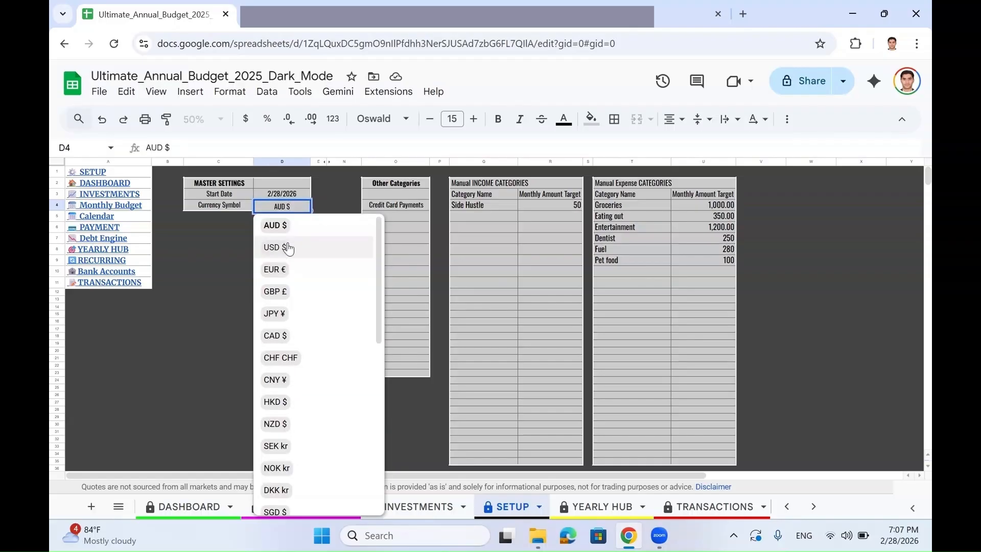
pyautogui.click(298, 228)
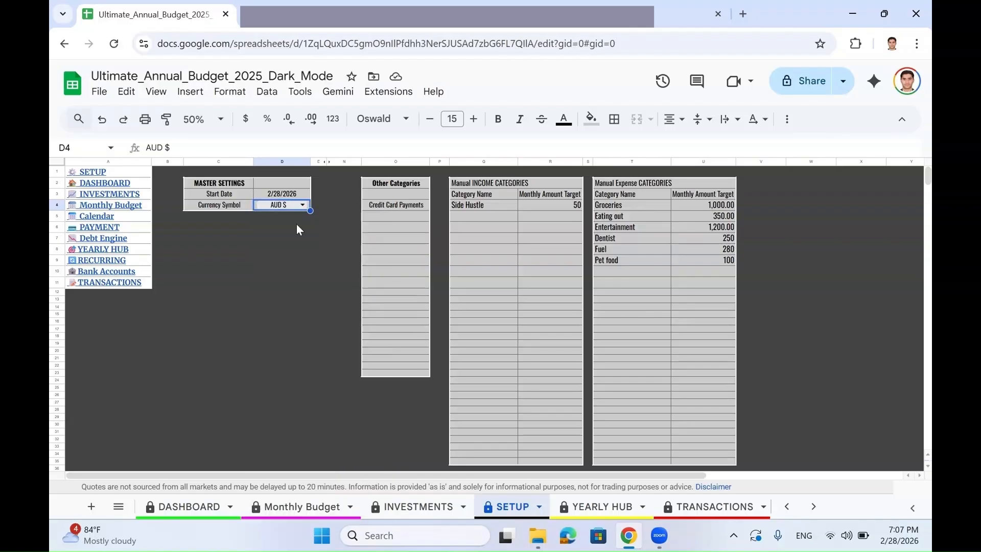
pyautogui.click(444, 227)
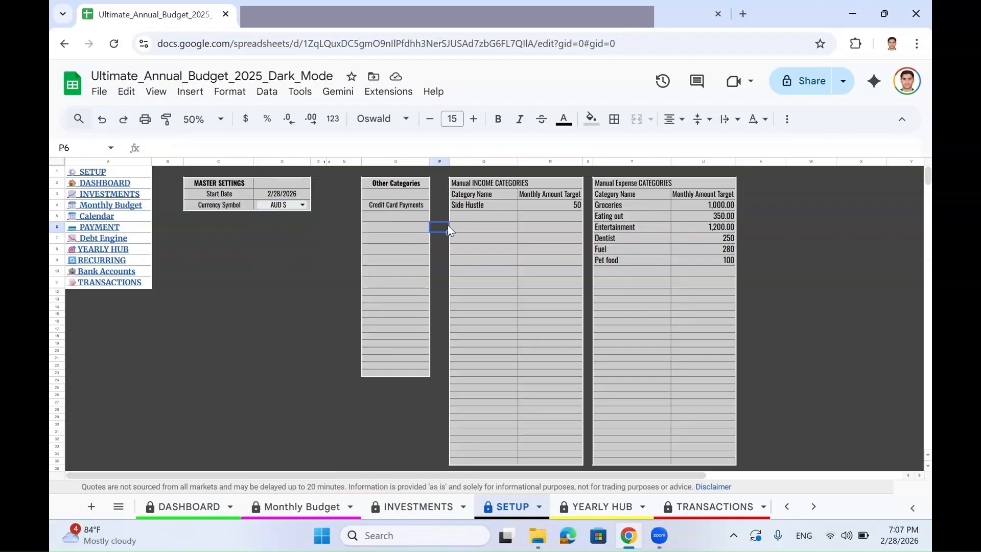
# Examine the manual income and expense category headings and the income table's names and monthly target amounts
pyautogui.click(488, 185)
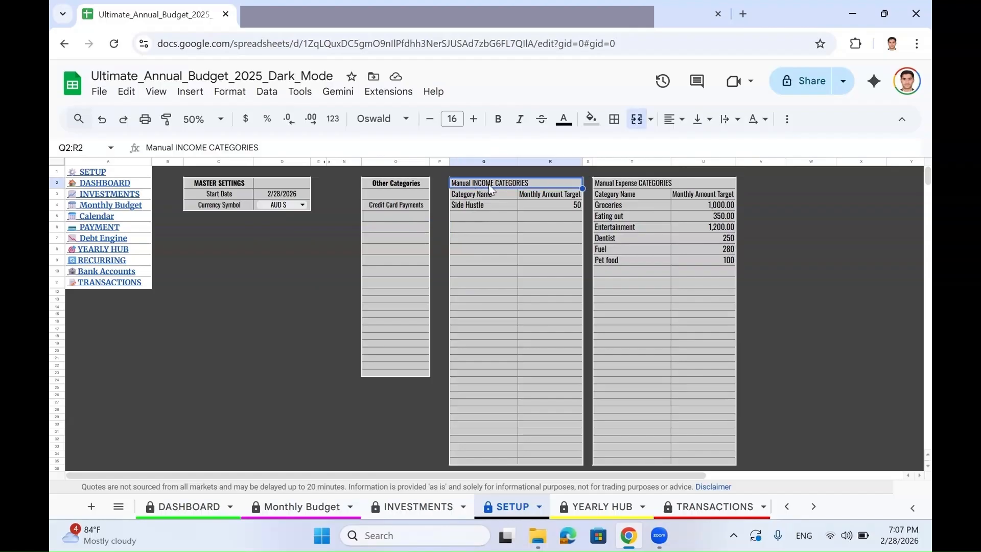
pyautogui.click(618, 184)
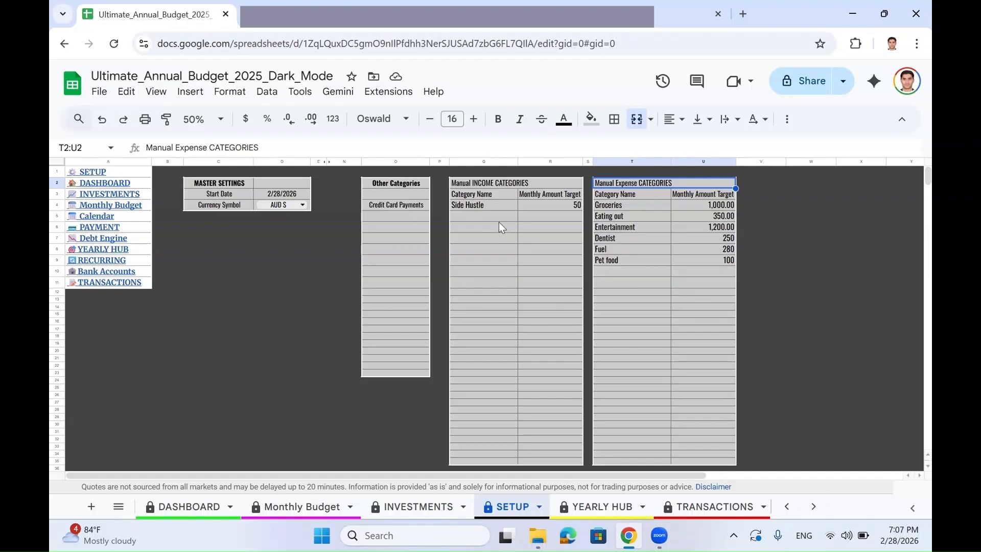
pyautogui.click(494, 205)
pyautogui.press('Right')
pyautogui.press('Left')
pyautogui.press('Right')
pyautogui.press('Down')
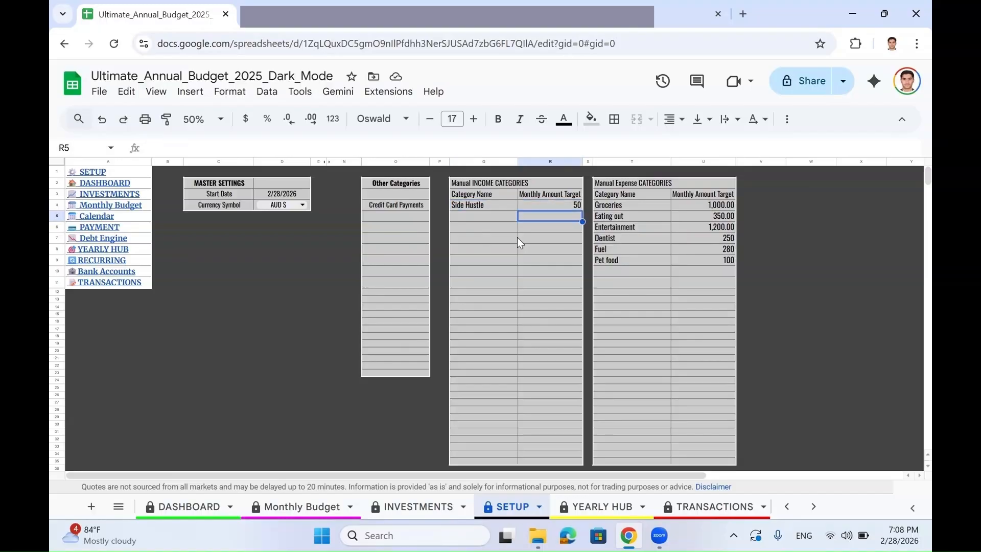
pyautogui.press('Down')
pyautogui.press('Right')
# Go through the manual expense categories and their monthly target amounts, from Groceries to the first empty row
pyautogui.click(637, 206)
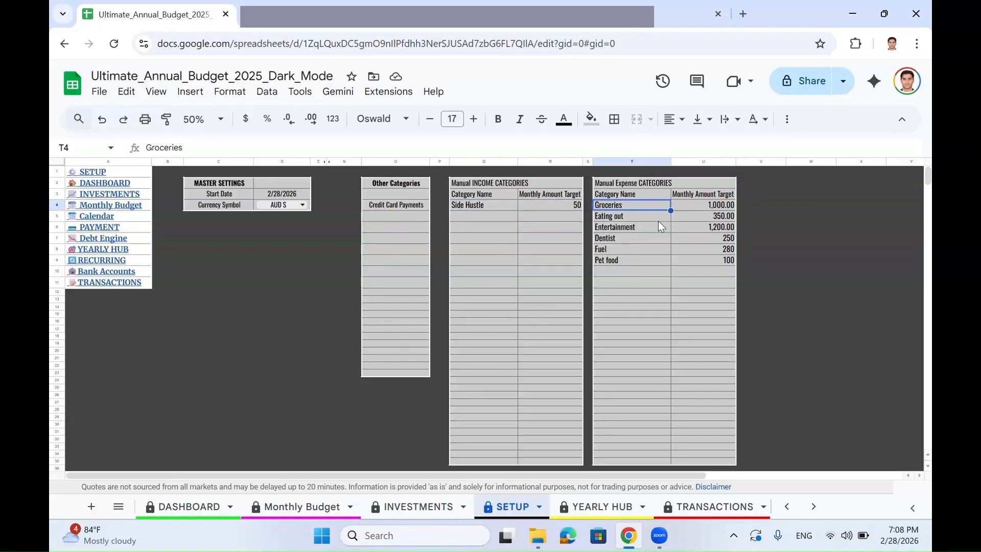
pyautogui.press('Down')
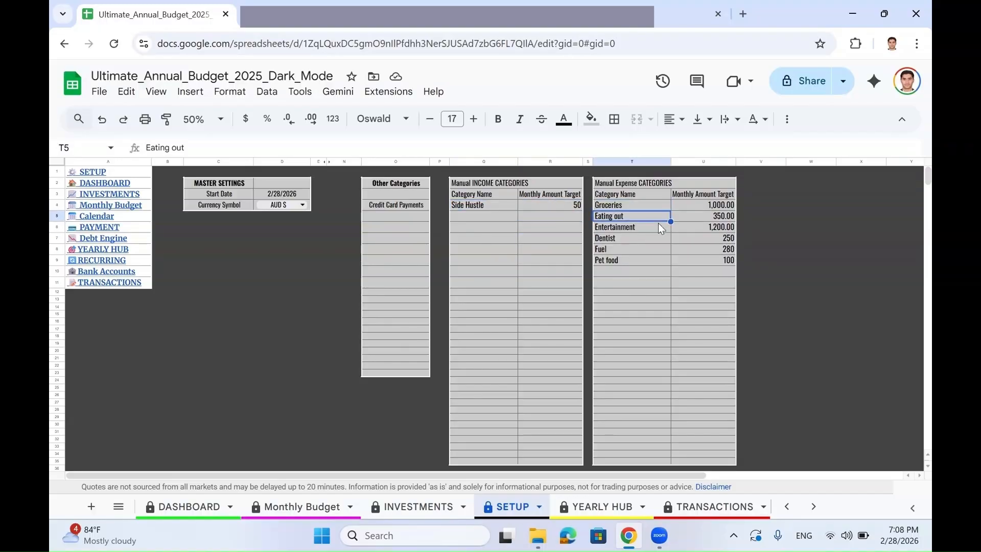
pyautogui.press('Right')
pyautogui.press('Up')
pyautogui.press('Up')
pyautogui.press('Left')
pyautogui.press('Down')
pyautogui.press('Down')
pyautogui.press('Right')
pyautogui.press('Down')
pyautogui.press('Down')
pyautogui.press('Down')
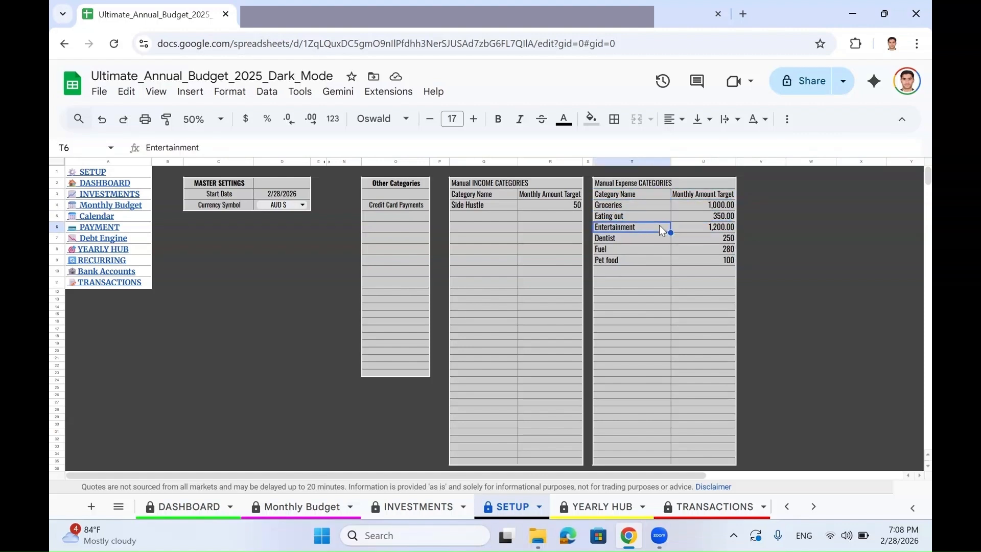
pyautogui.press('Down')
pyautogui.press('Left')
pyautogui.press('Down')
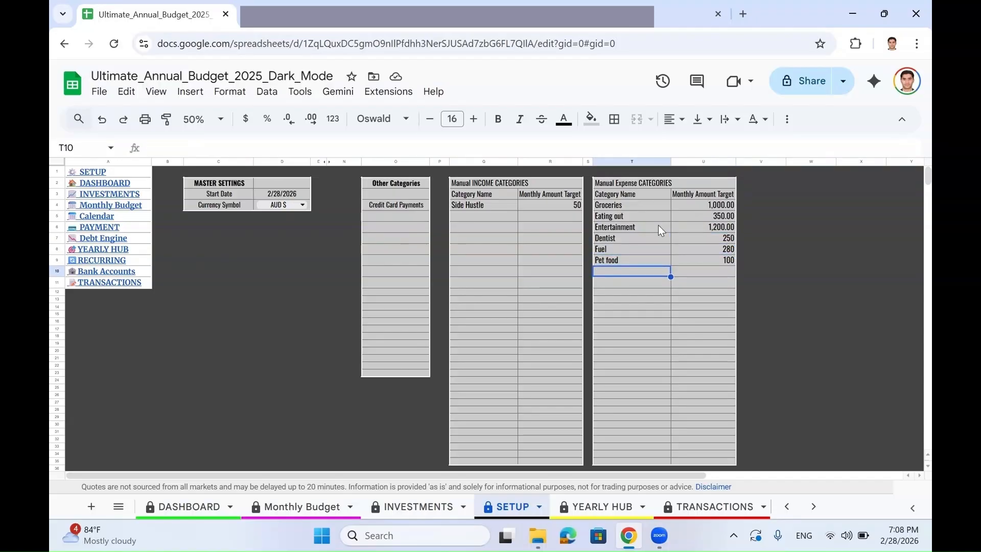
# Inspect the full length of the manual category tables and the Credit Card Payments entry under Other Categories
pyautogui.scroll(-2, 527, 327)
pyautogui.scroll(2, 562, 337)
pyautogui.scroll(-8, 503, 307)
pyautogui.moveTo(499, 234); pyautogui.dragTo(503, 358)
pyautogui.scroll(3, 594, 365)
pyautogui.scroll(5, 594, 365)
pyautogui.click(395, 183)
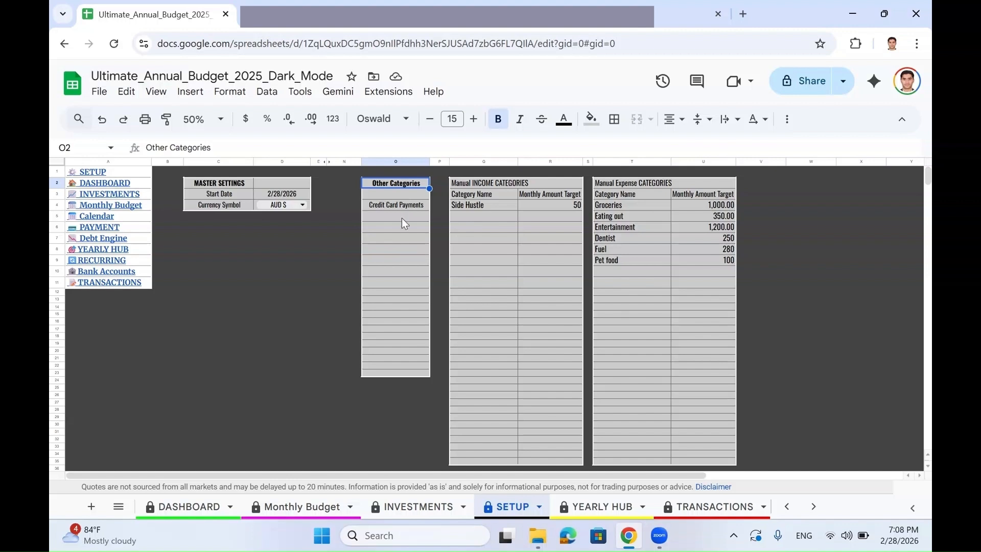
pyautogui.click(387, 205)
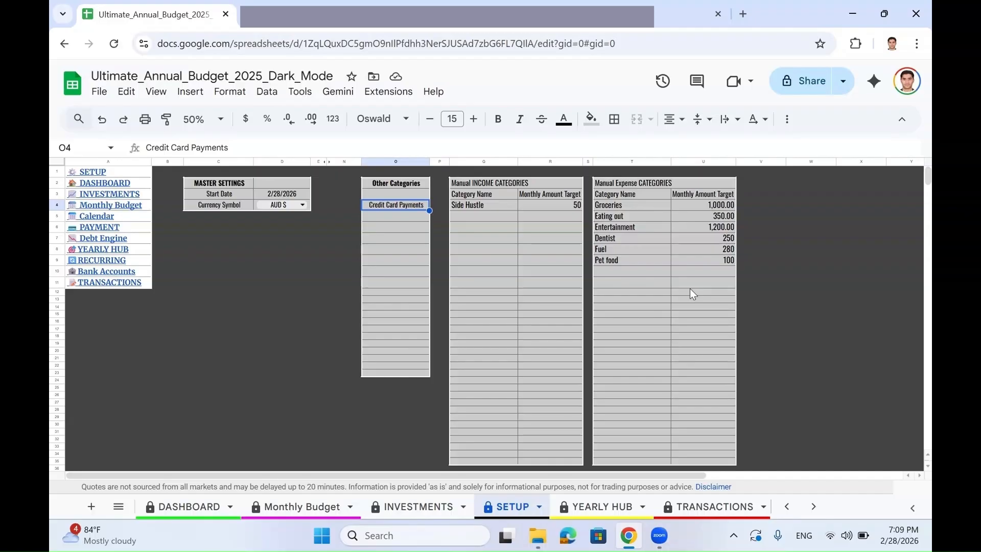
pyautogui.click(646, 288)
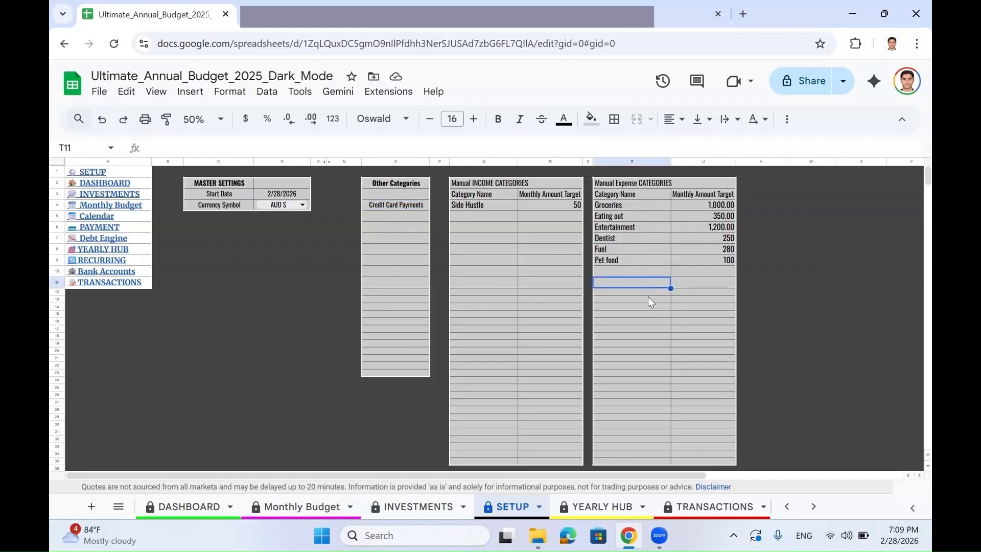
# On the TRANSACTIONS sheet, browse the Category options offered in the first empty row without choosing one
pyautogui.click(696, 507)
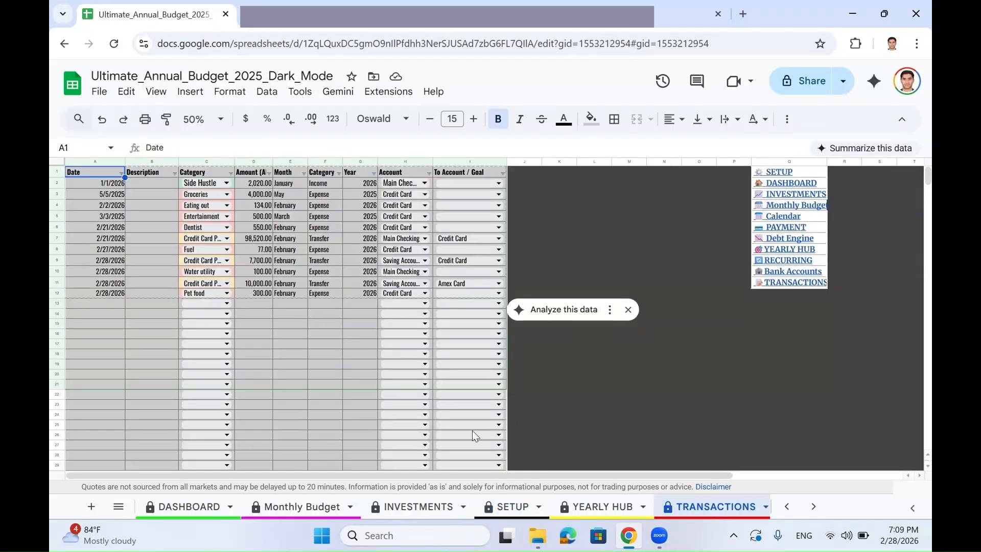
pyautogui.click(513, 506)
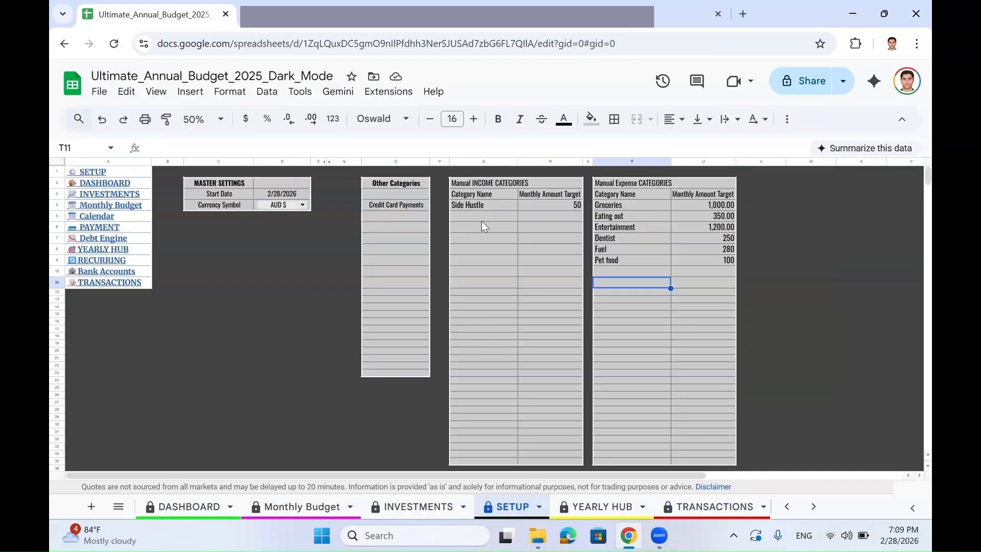
pyautogui.click(675, 506)
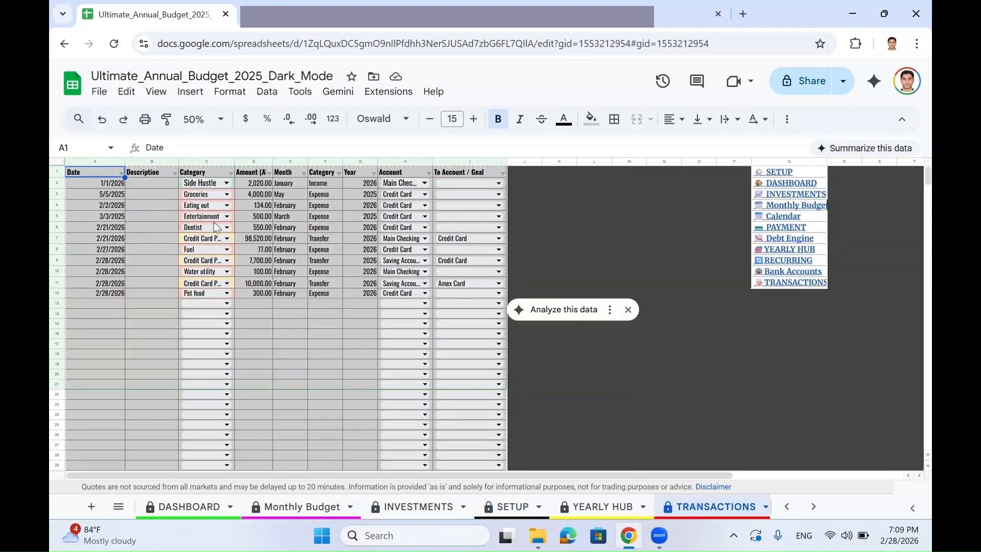
pyautogui.click(227, 304)
pyautogui.scroll(-3, 254, 345)
pyautogui.scroll(3, 256, 353)
pyautogui.scroll(-5, 265, 405)
pyautogui.scroll(5, 268, 410)
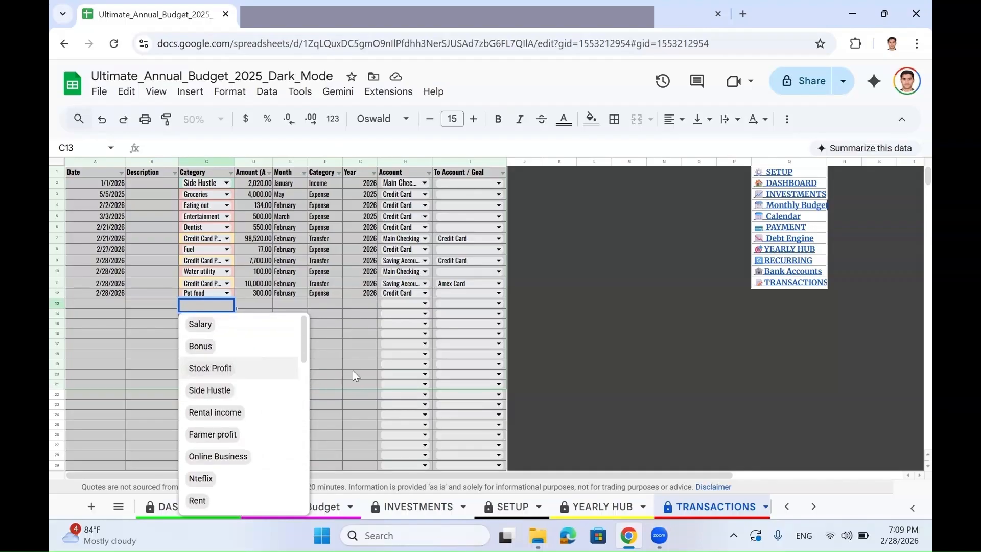
pyautogui.click(353, 370)
# Compare the manual expense categories on the SETUP sheet with the entries on the TRANSACTIONS sheet
pyautogui.click(512, 506)
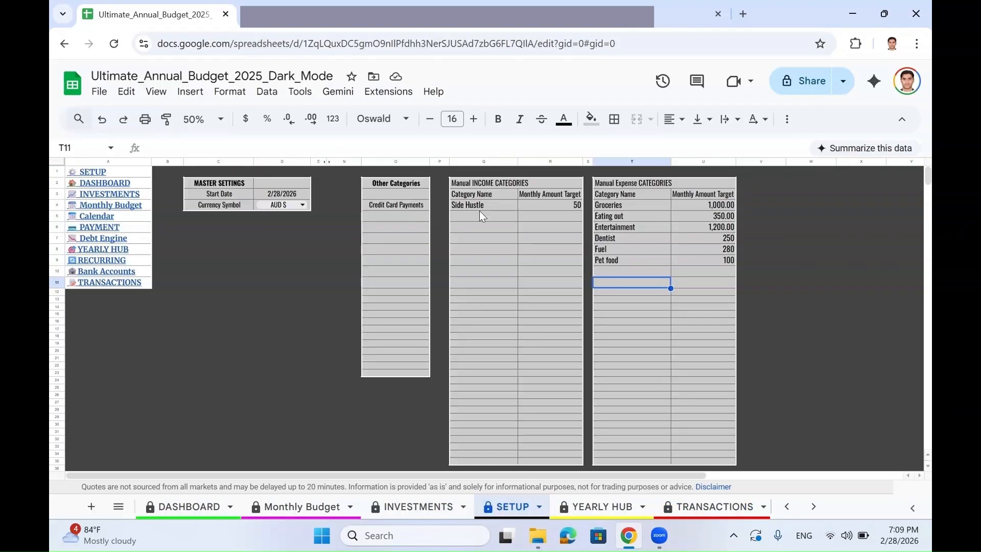
pyautogui.click(609, 216)
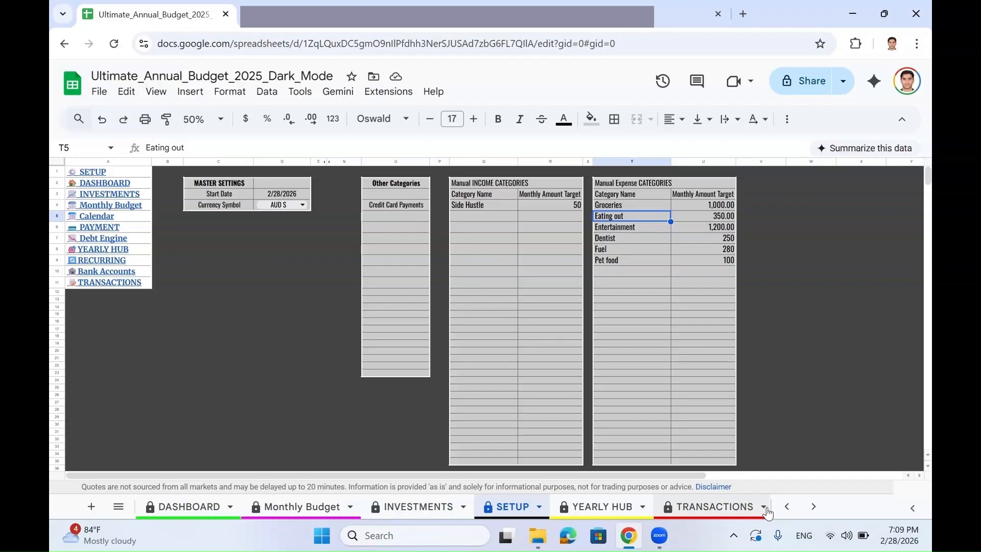
pyautogui.click(710, 509)
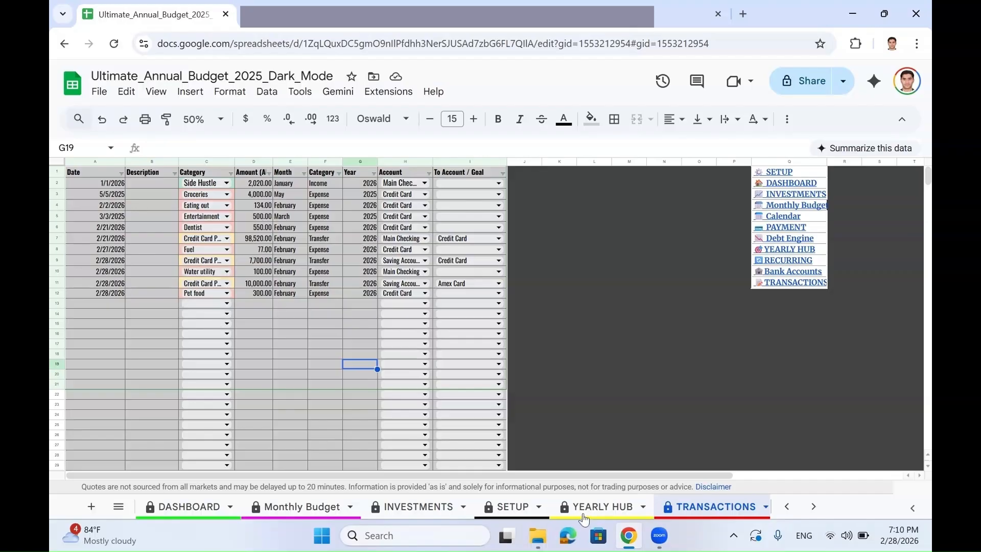
pyautogui.click(516, 516)
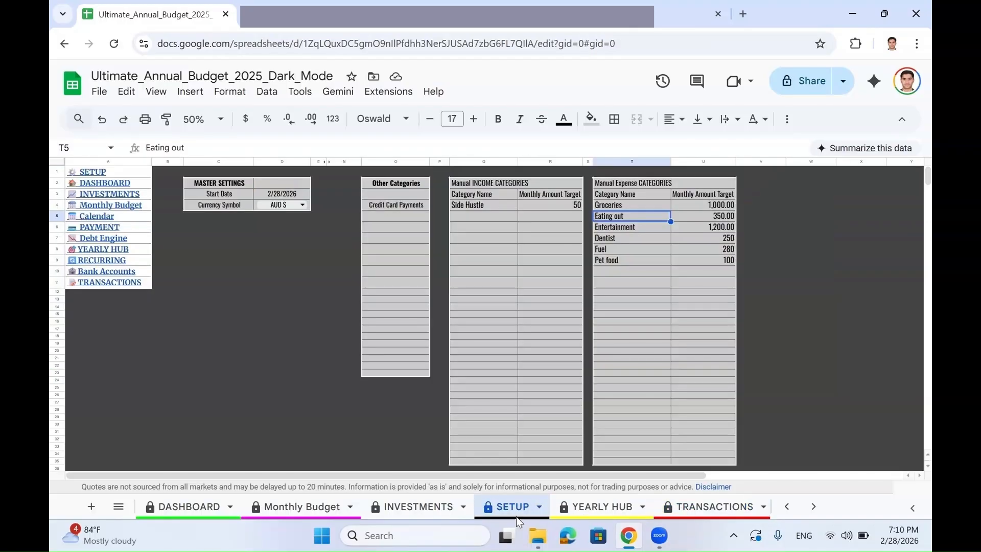
pyautogui.click(640, 248)
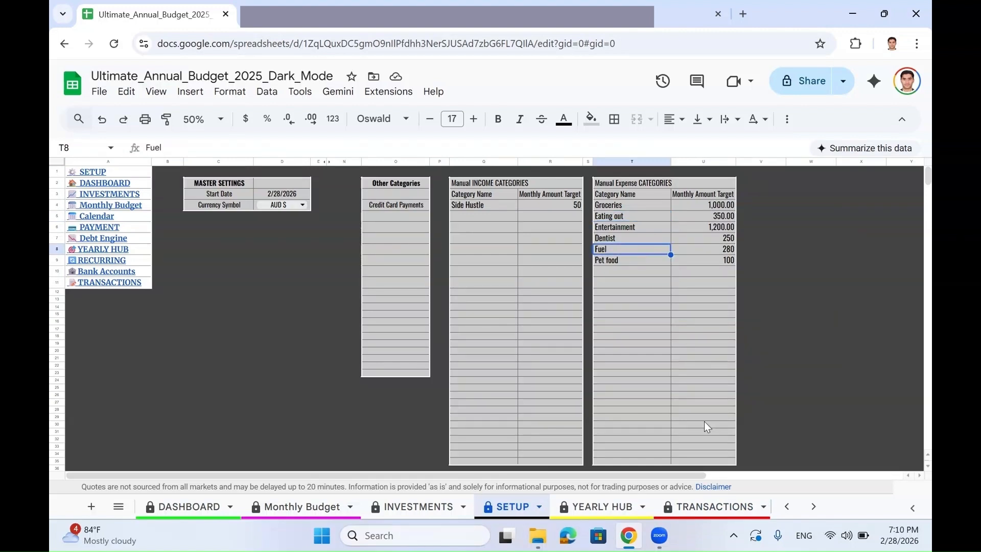
# On the TRANSACTIONS sheet, enter the date 2/28/2026 in the first empty row
pyautogui.click(705, 514)
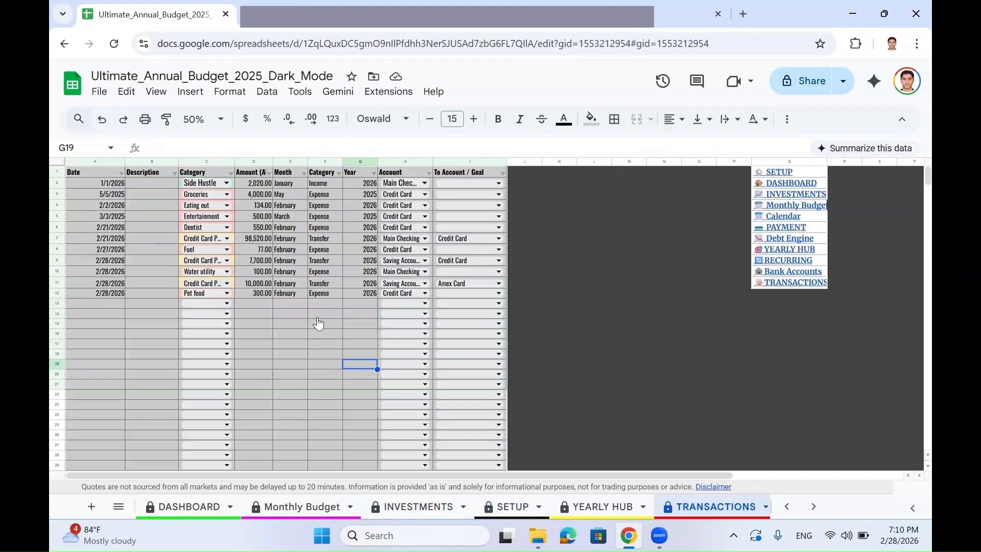
pyautogui.click(104, 304)
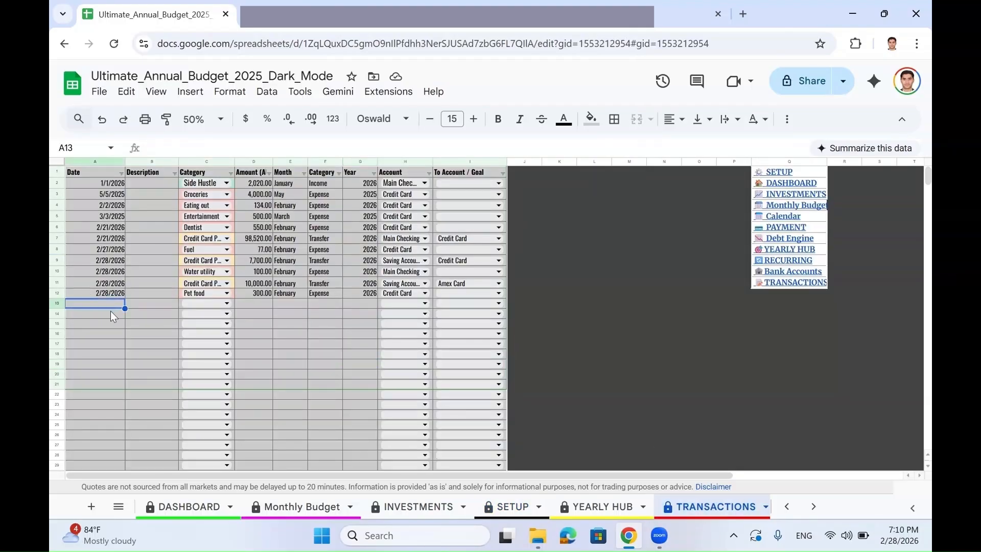
pyautogui.write('2/')
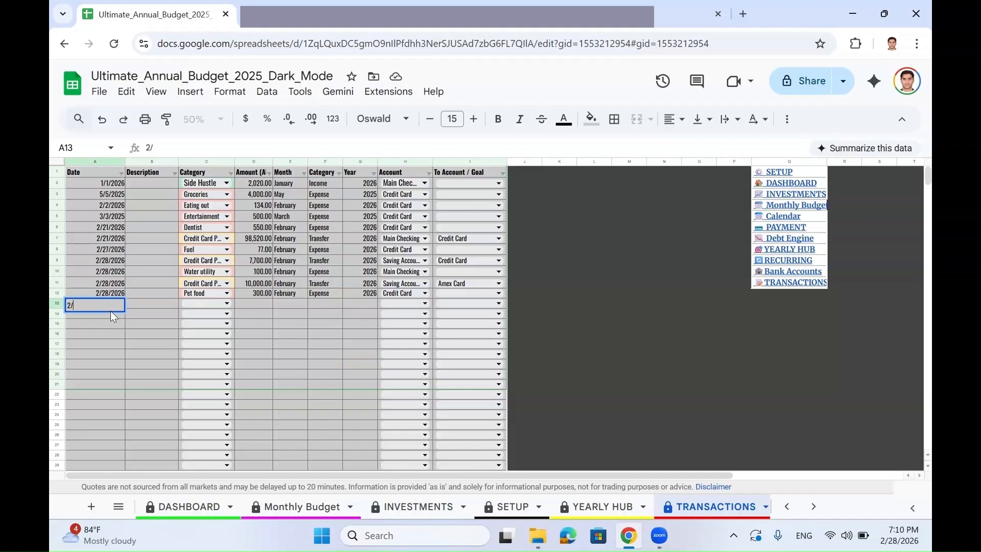
pyautogui.write('28/2026')
pyautogui.press('Return')
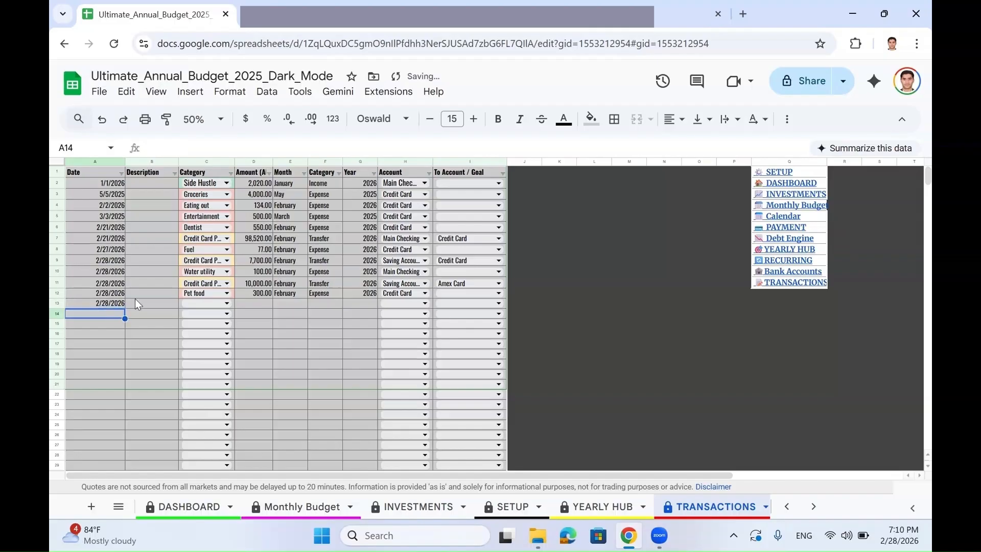
# Set the category of the transaction in row 13 to Fuel and check its automatically filled month and category type
pyautogui.click(229, 305)
pyautogui.scroll(-10, 239, 365)
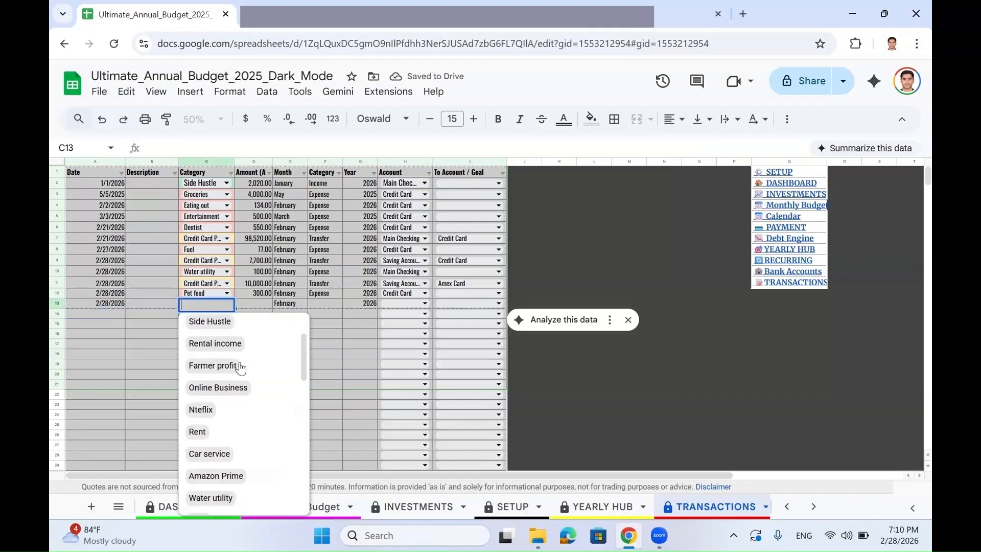
pyautogui.scroll(-5, 240, 368)
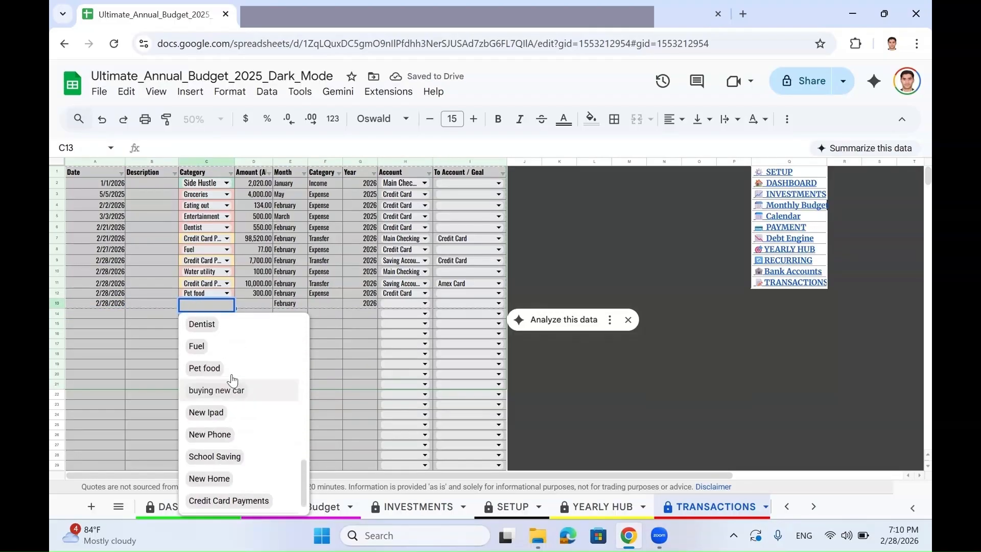
pyautogui.click(206, 345)
pyautogui.click(286, 304)
pyautogui.click(337, 305)
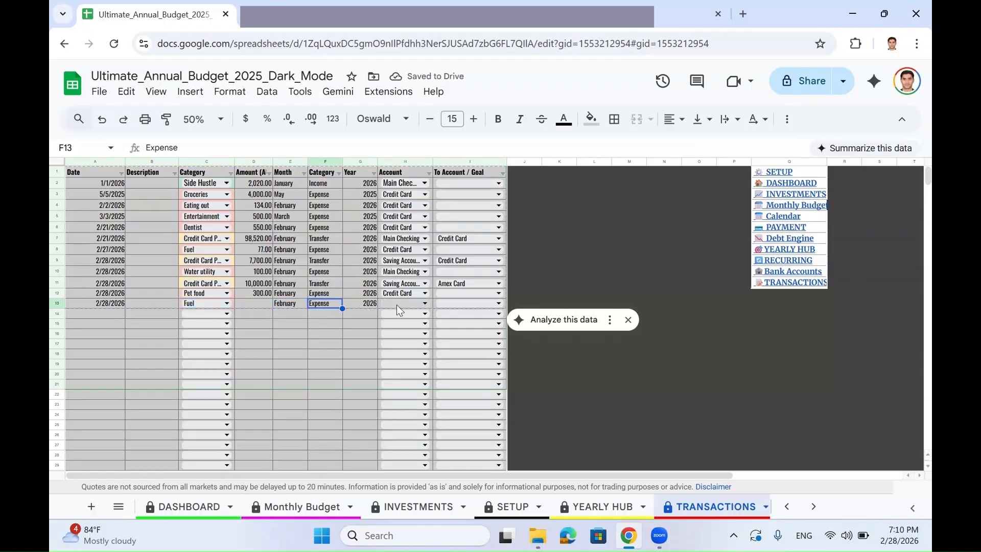
# Set the account in row 13 to Credit Card and review the To Account / Goal column used for transfers
pyautogui.click(426, 303)
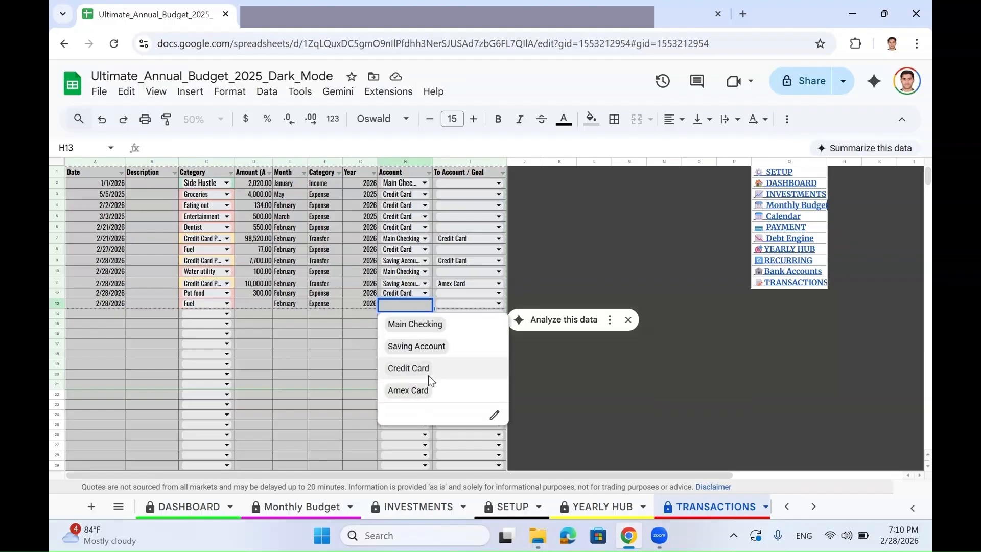
pyautogui.click(429, 376)
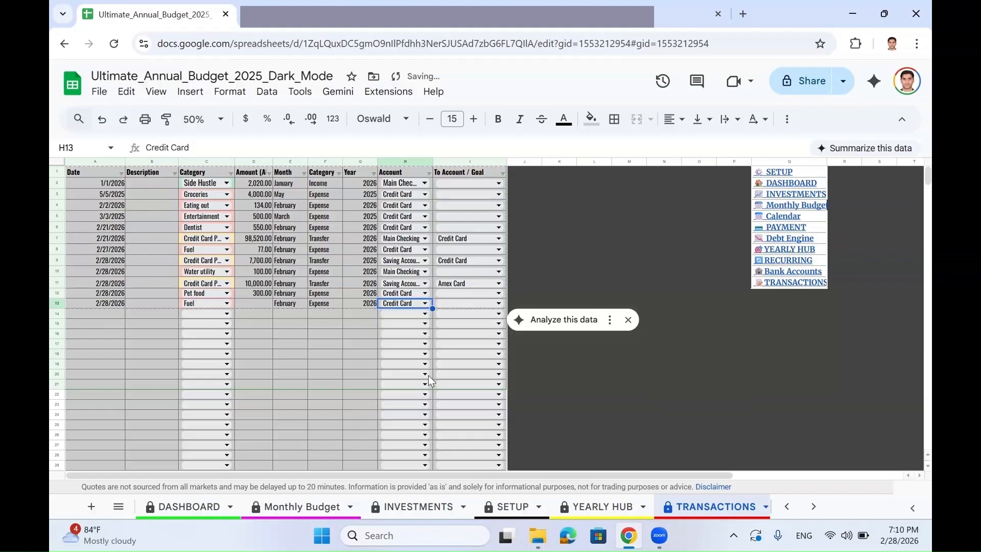
pyautogui.click(484, 162)
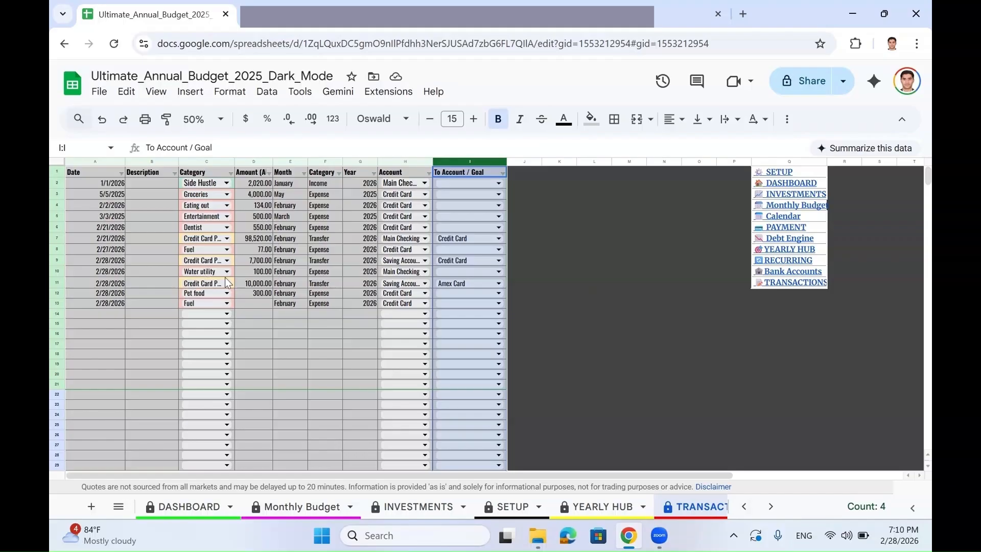
pyautogui.click(319, 285)
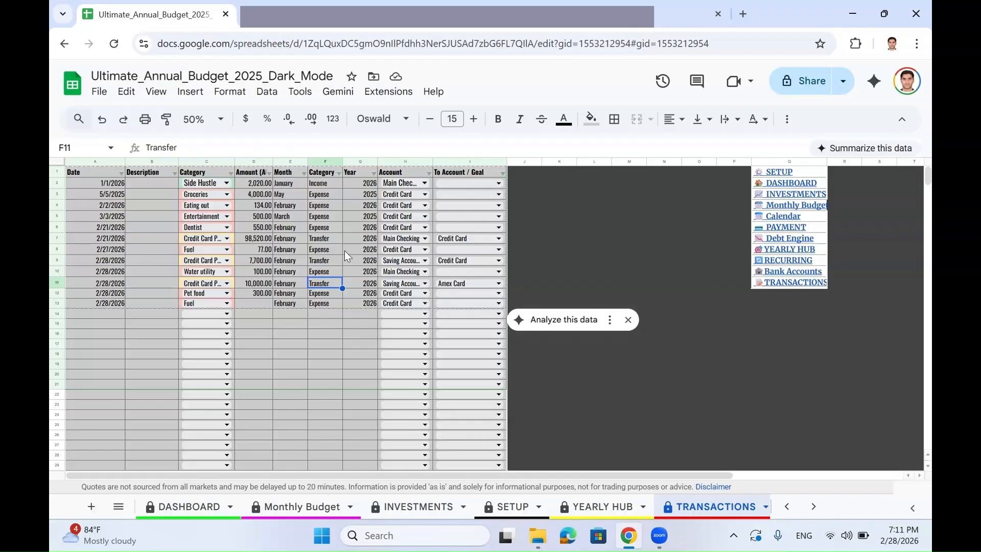
# Compare the account names on the Bank Accounts sheet with the Account options offered on the TRANSACTIONS sheet
pyautogui.click(813, 507)
pyautogui.click(702, 504)
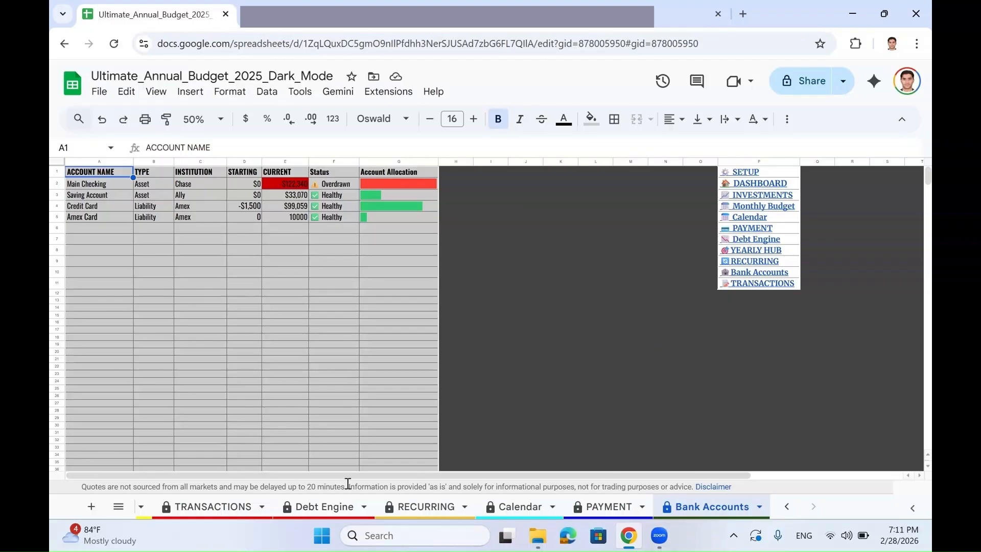
pyautogui.click(219, 507)
pyautogui.doubleClick(427, 183)
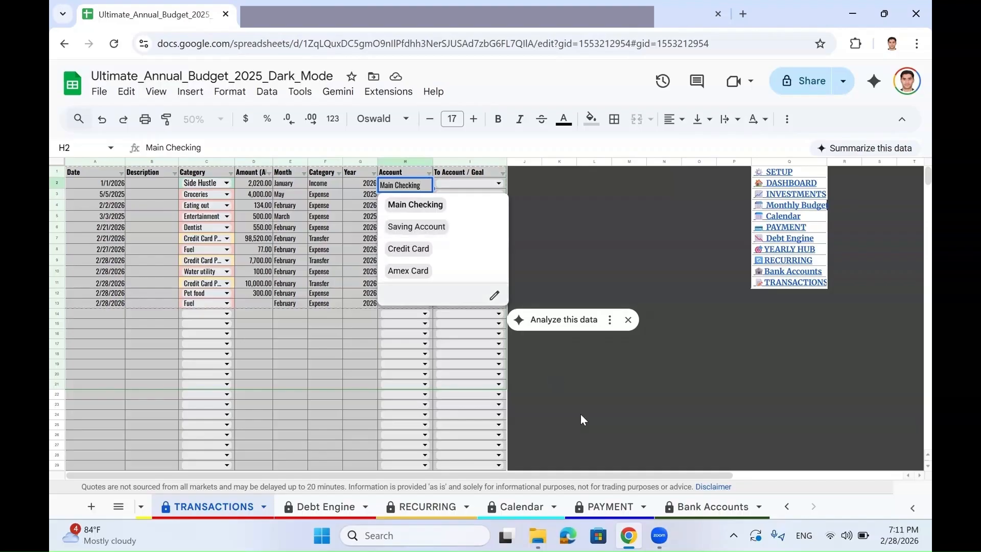
pyautogui.click(705, 507)
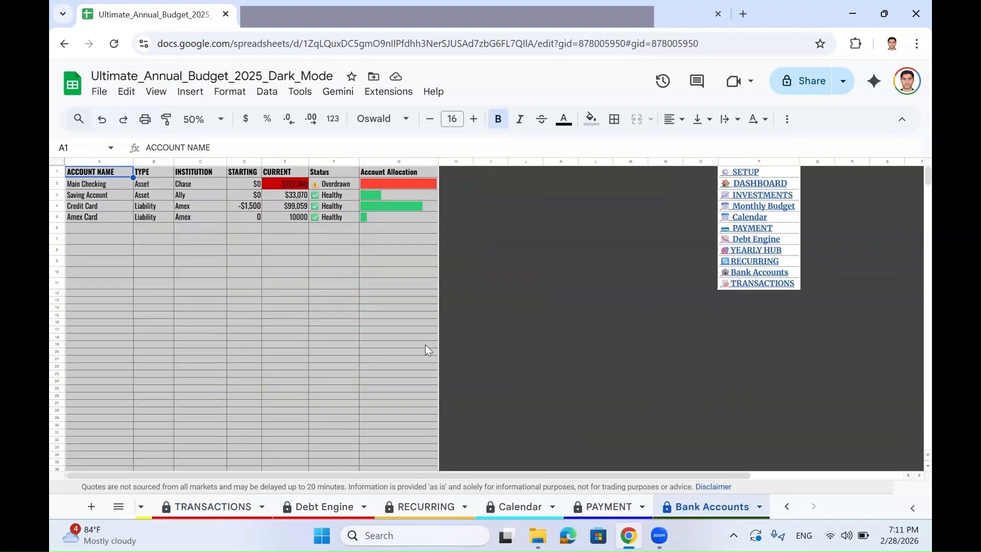
pyautogui.click(109, 231)
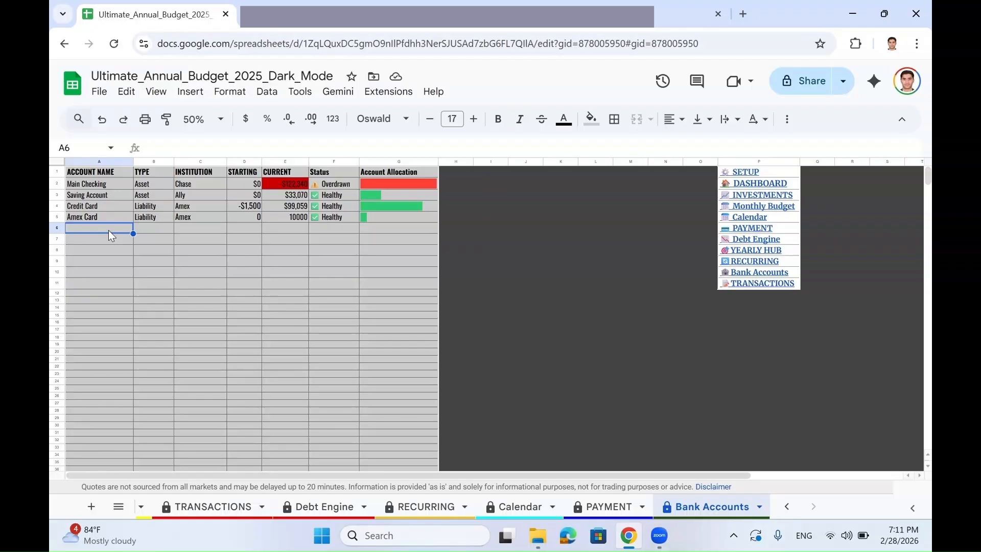
pyautogui.click(213, 507)
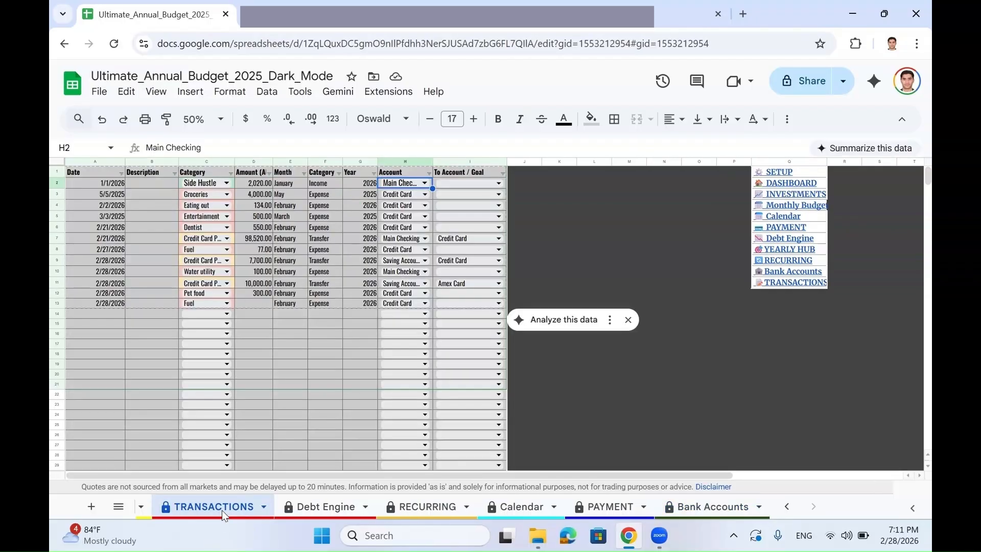
# On the Bank Accounts sheet, go through the Amex Card row from account name to current balance, and inspect the Main Checking balance formula
pyautogui.click(714, 508)
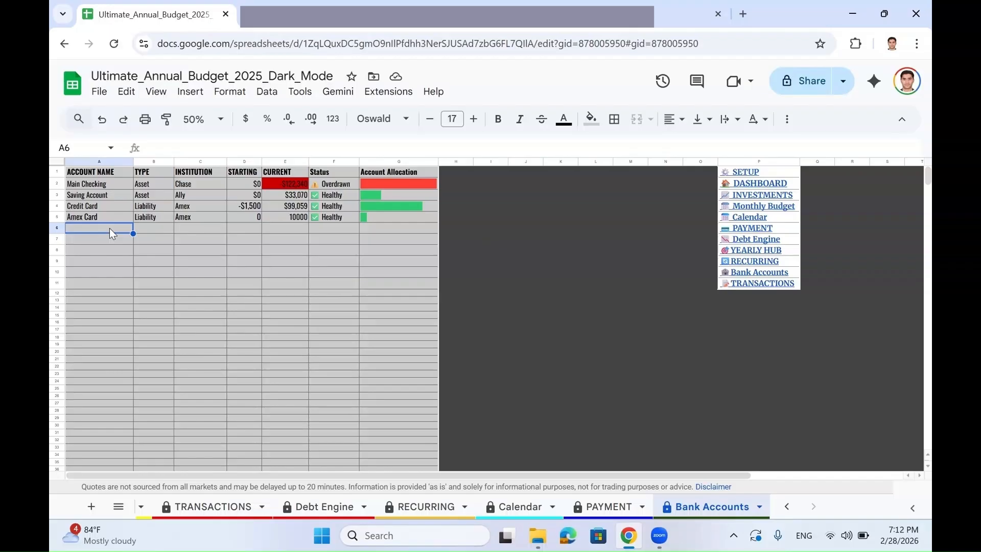
pyautogui.click(99, 220)
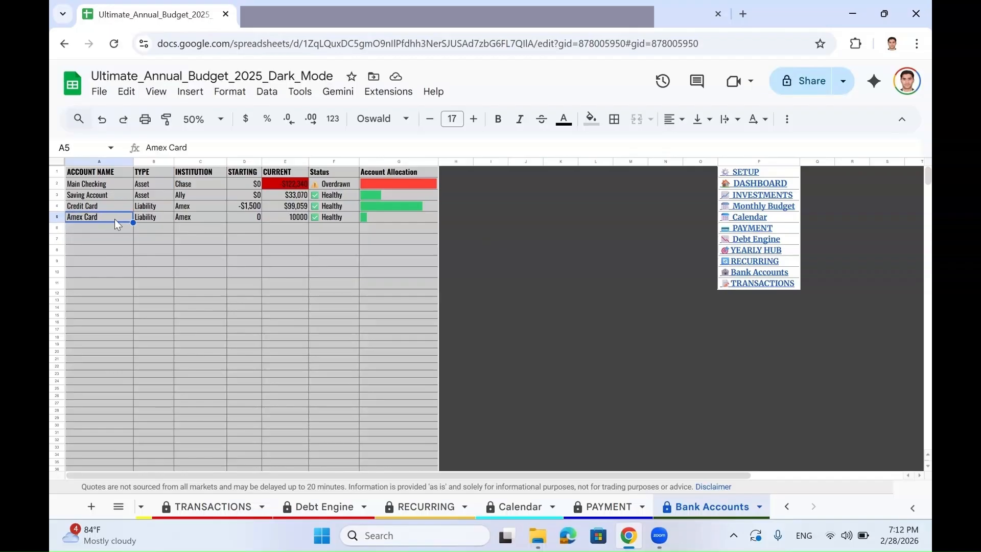
pyautogui.click(148, 220)
pyautogui.click(199, 220)
pyautogui.hotkey('ctrl', 'shift', '.')
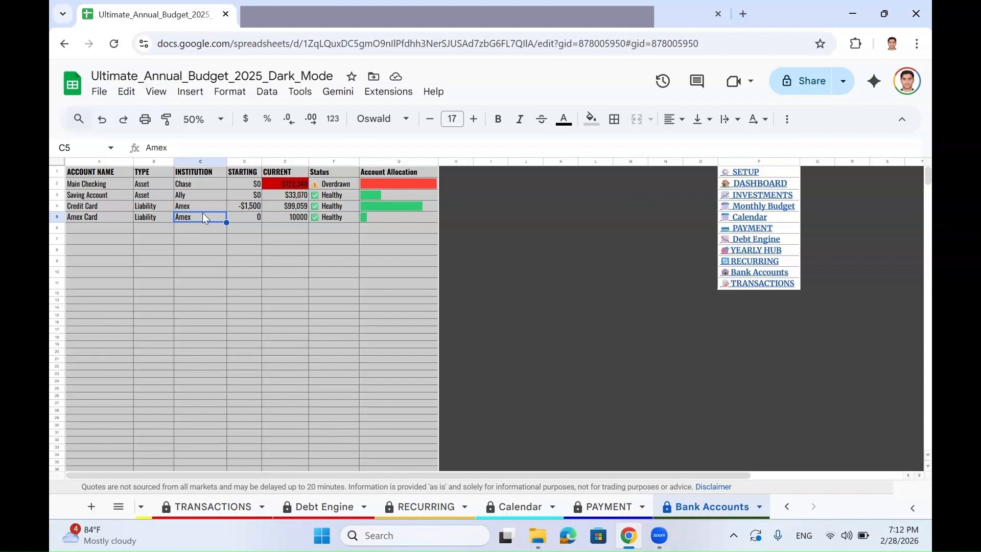
pyautogui.click(247, 219)
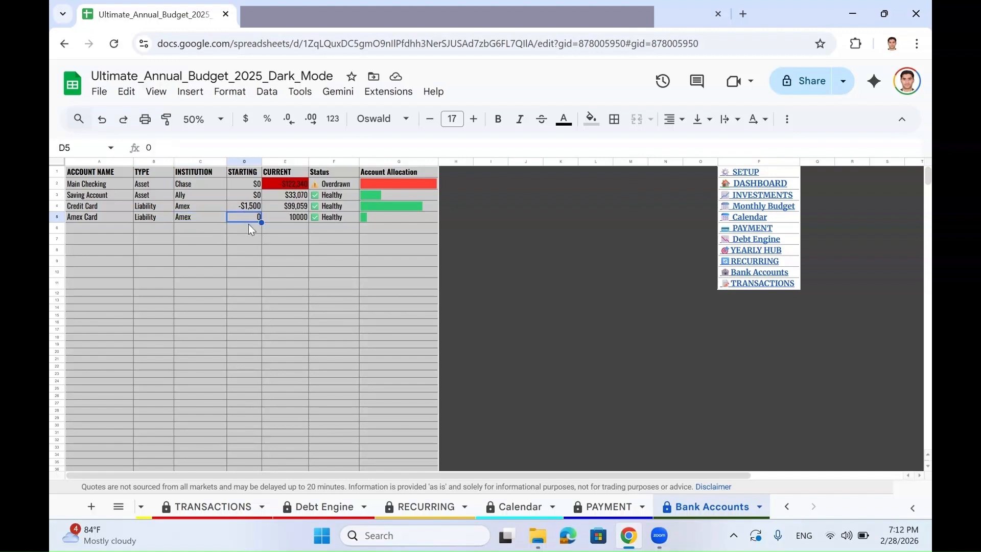
pyautogui.moveTo(286, 161); pyautogui.dragTo(407, 161)
pyautogui.click(301, 219)
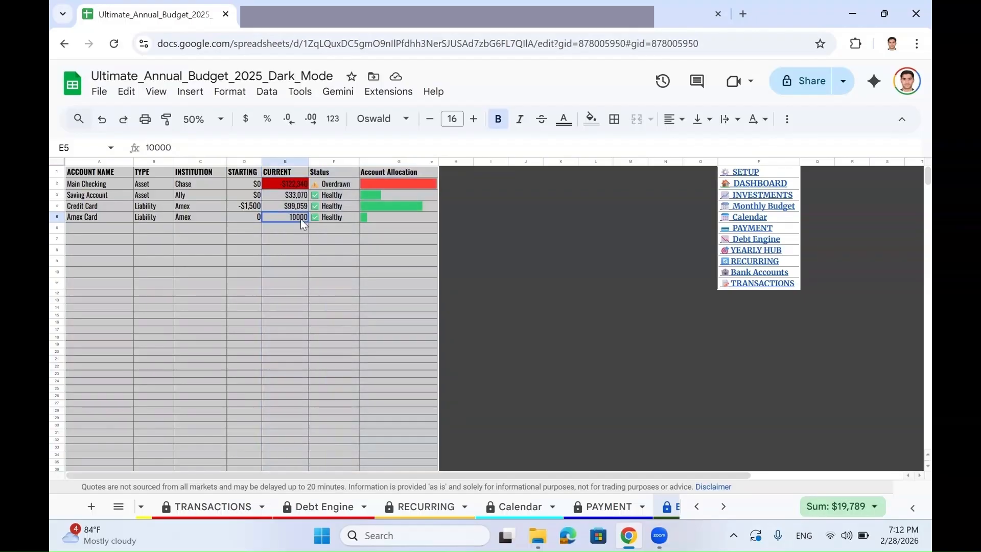
pyautogui.click(294, 185)
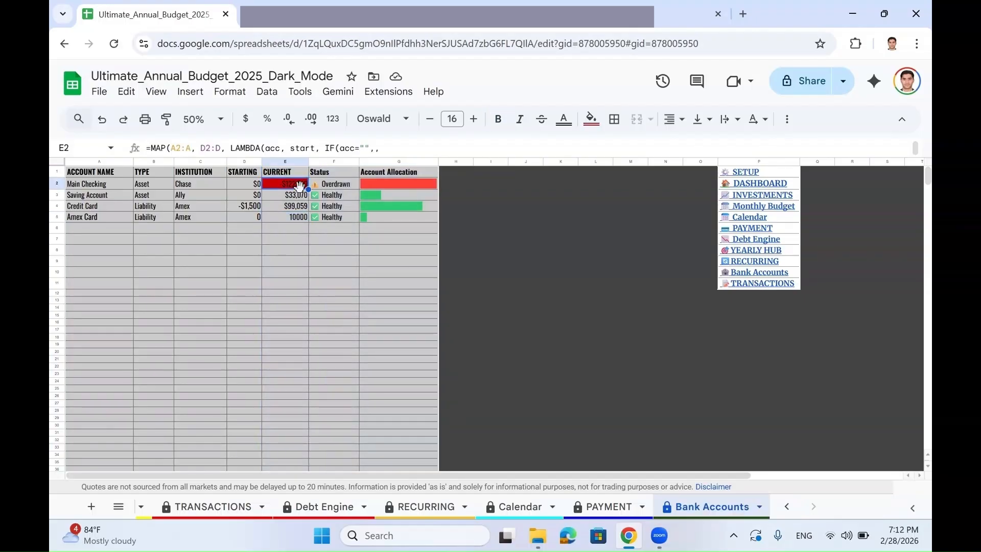
# Try to enter "d" in the first empty CURRENT cell, then cancel the protected edit
pyautogui.click(282, 231)
pyautogui.write('d')
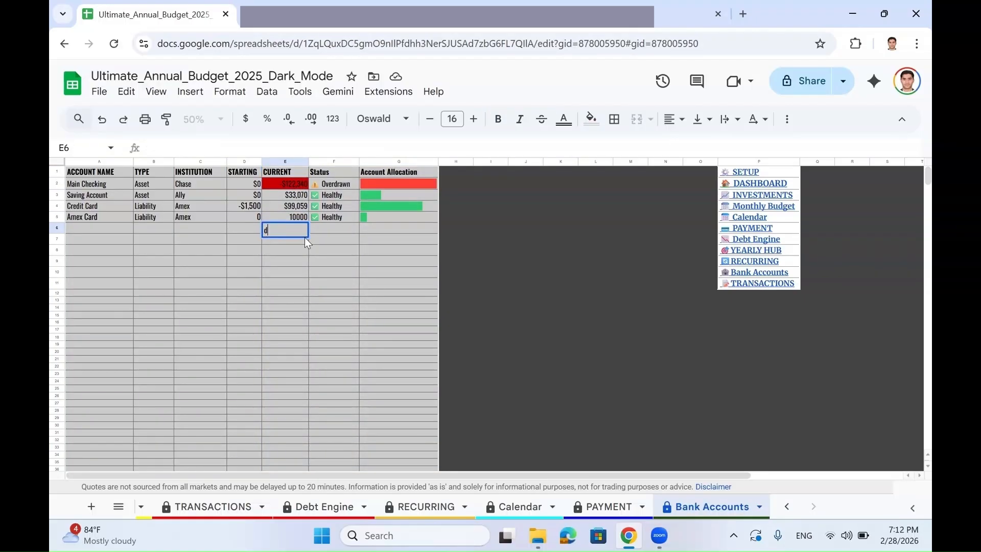
pyautogui.click(303, 269)
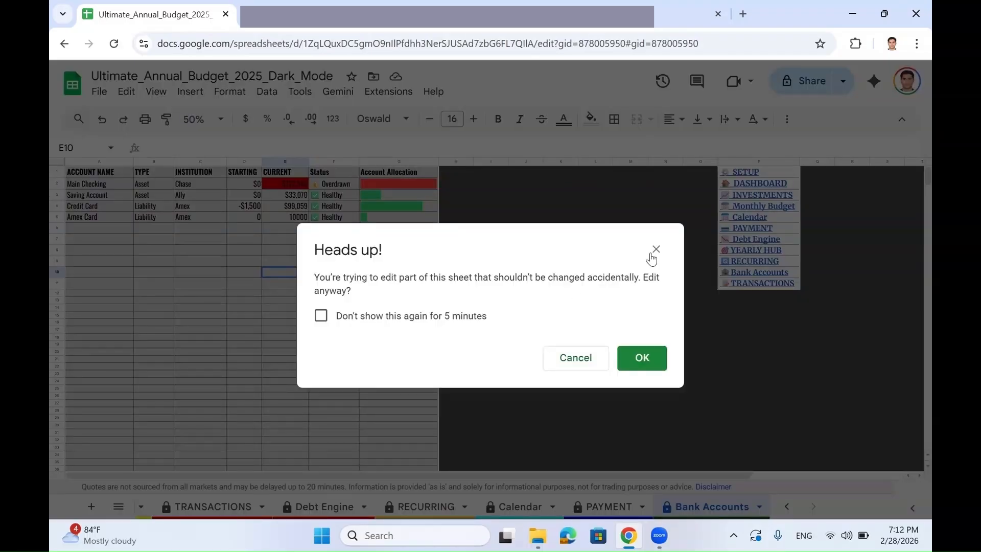
pyautogui.click(657, 249)
pyautogui.click(290, 231)
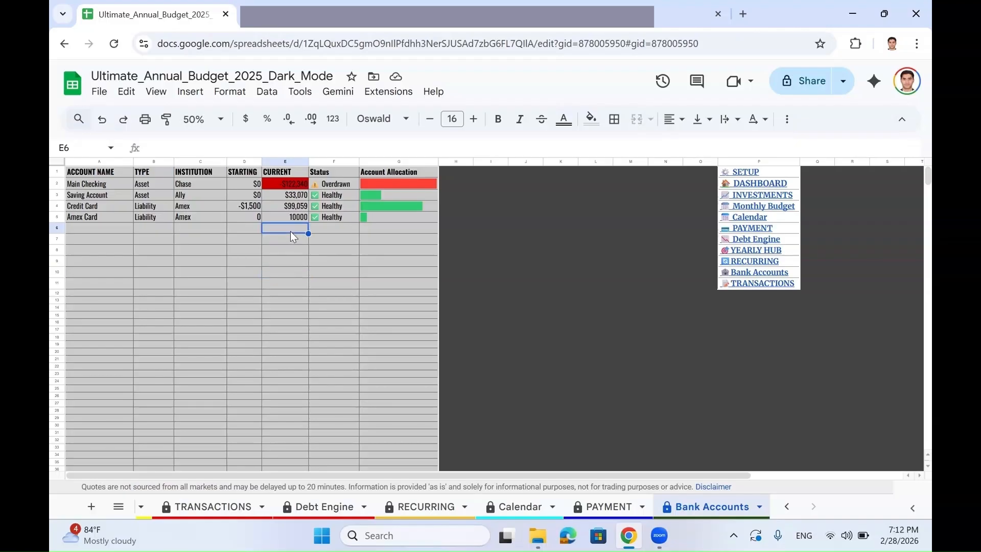
# Enter a test account named "sdsd" in the first empty row, then undo the entry
pyautogui.click(115, 230)
pyautogui.write('sdsd')
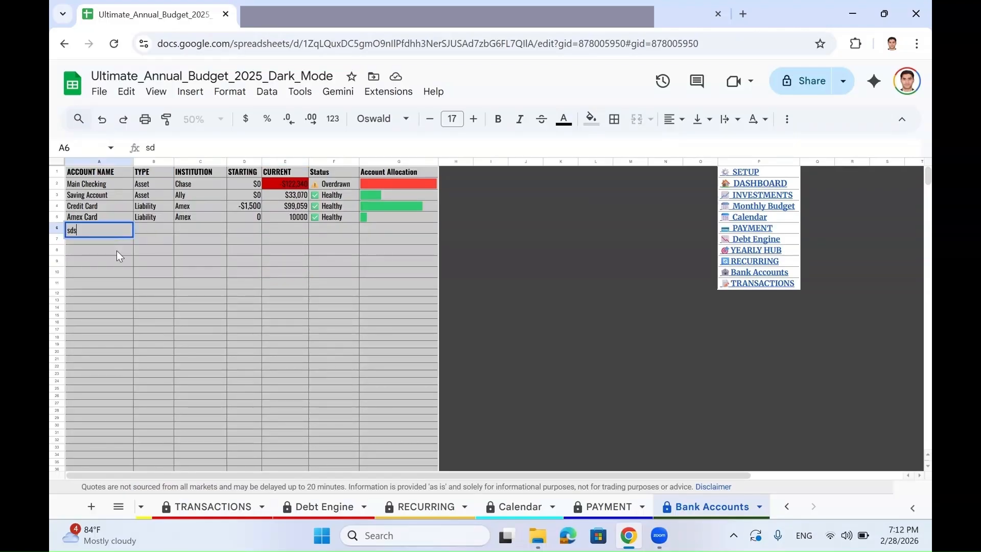
pyautogui.click(114, 258)
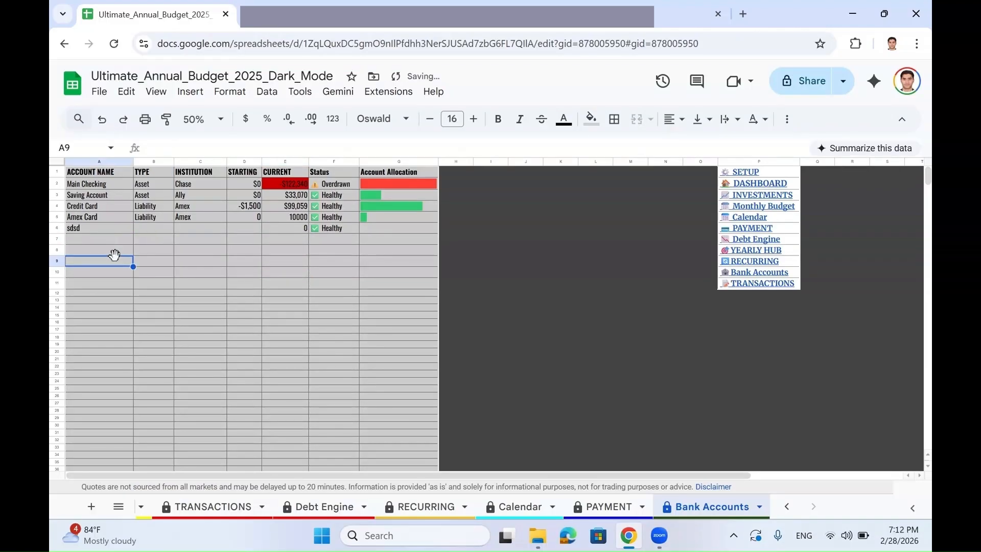
pyautogui.hotkey('ctrl', 'z')
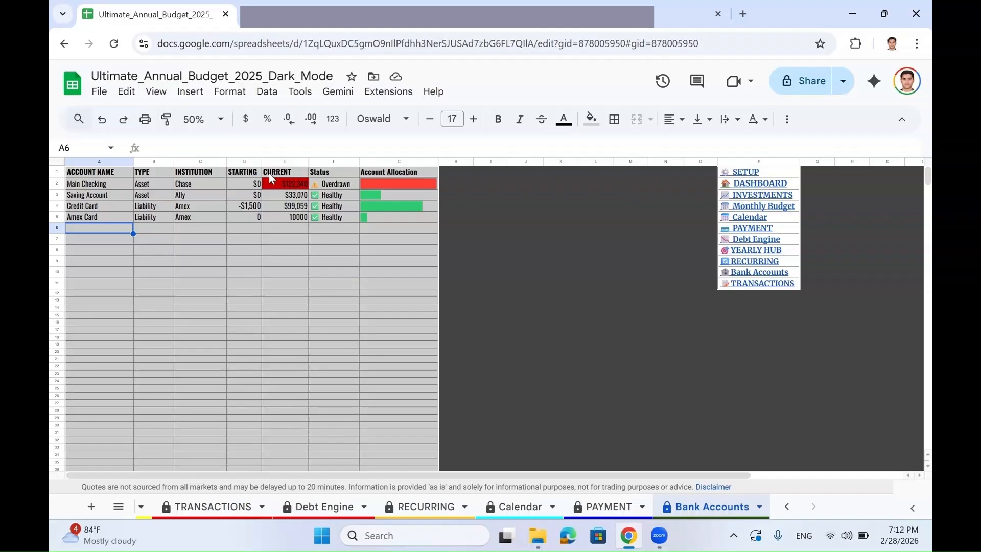
# Check the sum of the CURRENT balances, then inspect the Saving Account and Credit Card balances individually
pyautogui.moveTo(286, 185); pyautogui.dragTo(292, 286)
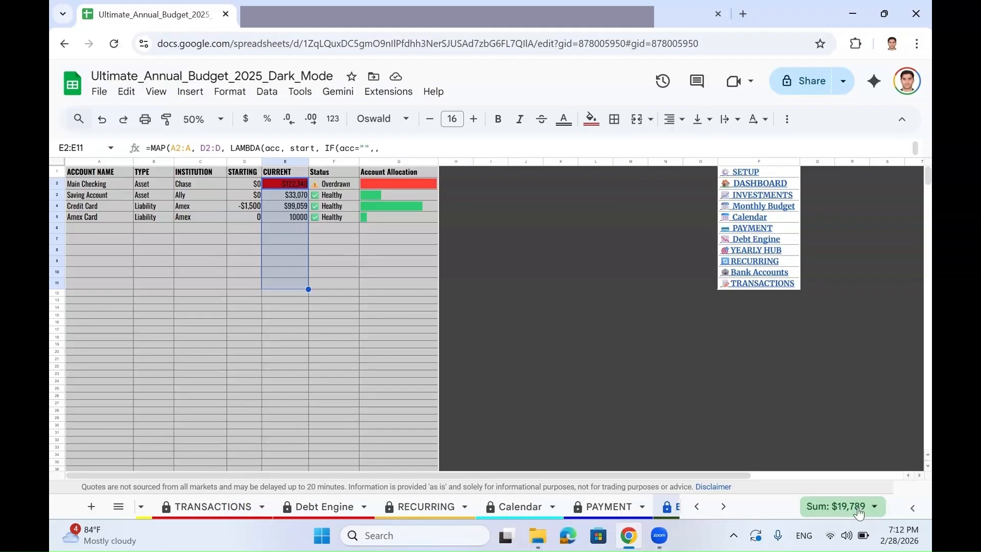
pyautogui.click(286, 195)
pyautogui.click(292, 210)
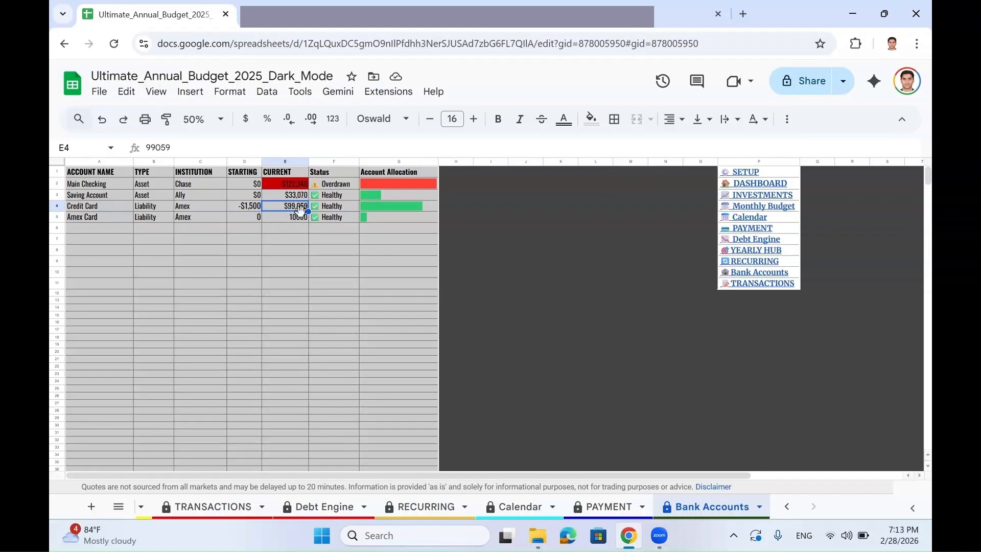
# Return to the TRANSACTIONS sheet and add the date 2/28/2026 in row 14
pyautogui.click(209, 507)
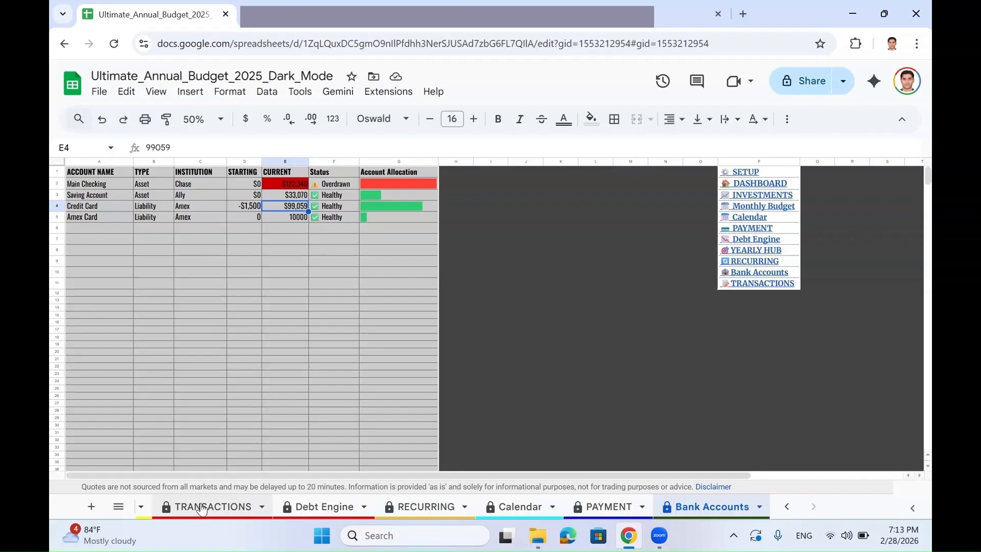
pyautogui.click(110, 311)
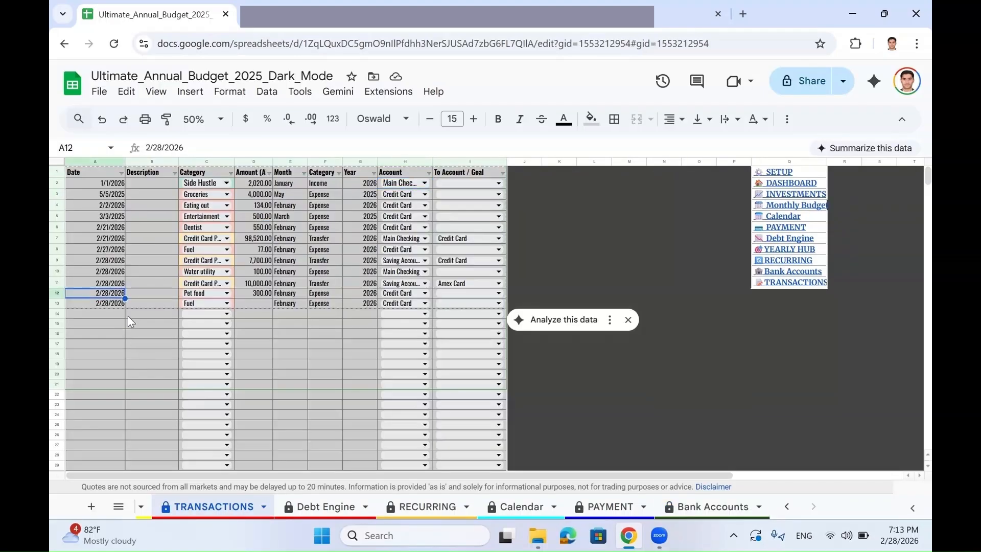
pyautogui.press('Down')
pyautogui.write('2/28/2026')
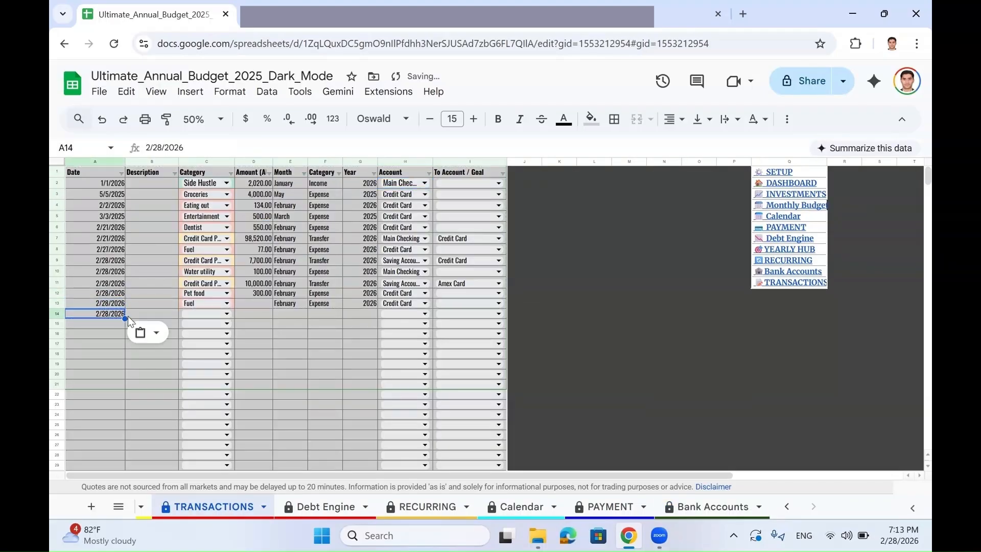
# Set the category of the row 14 transaction to Credit Card Payments
pyautogui.click(228, 312)
pyautogui.scroll(-5, 245, 389)
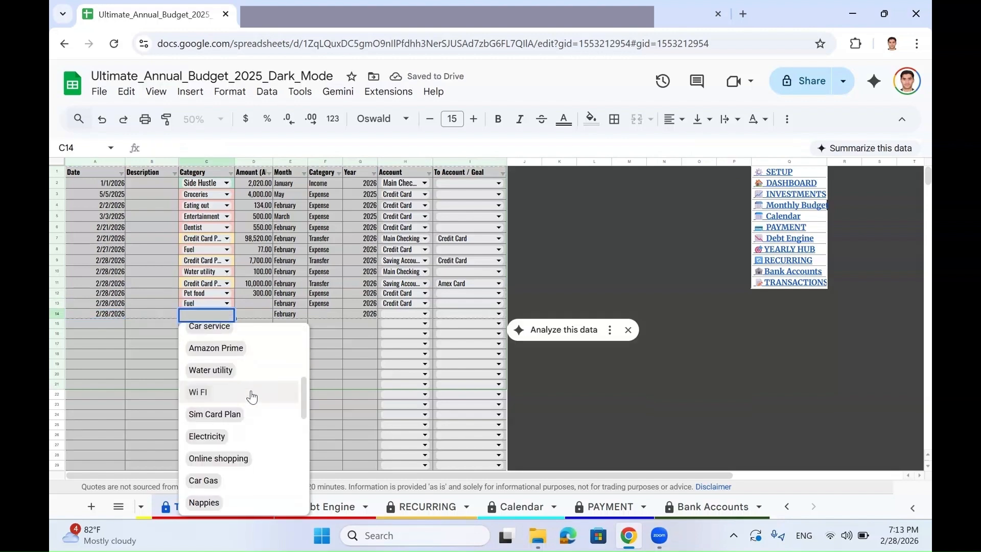
pyautogui.scroll(-3, 252, 397)
pyautogui.scroll(-3, 253, 398)
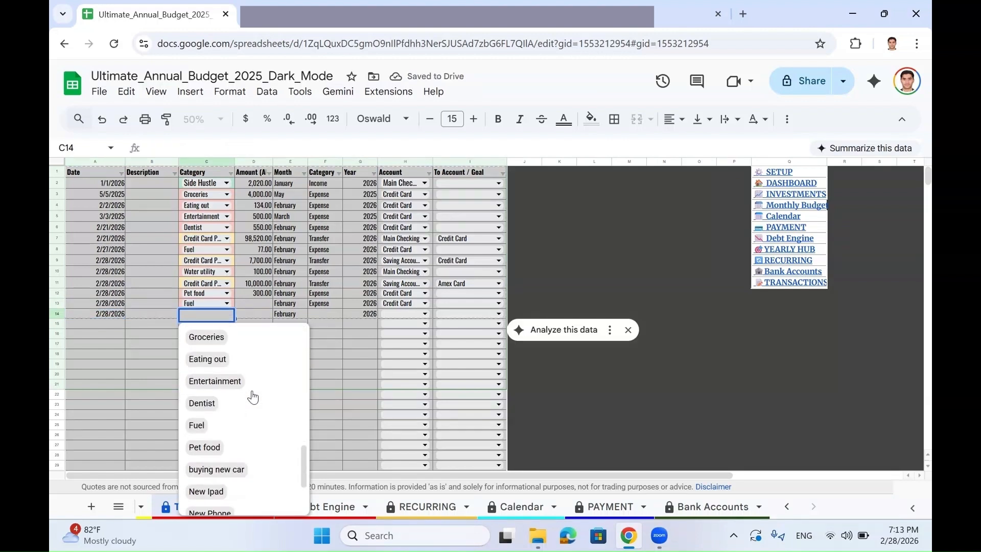
pyautogui.scroll(-3, 252, 399)
pyautogui.click(256, 480)
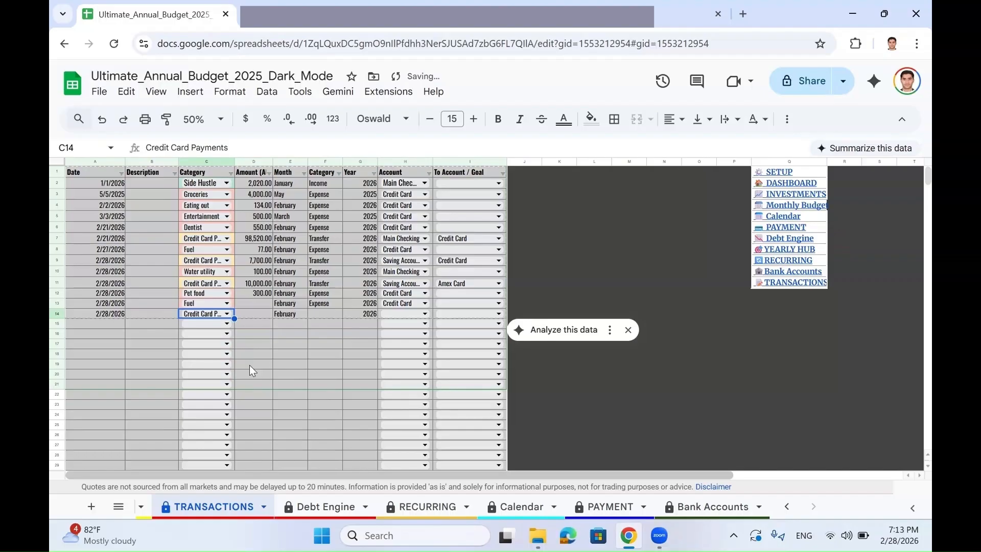
# Enter an amount of 5000 in row 14, with Saving Account as the account and Credit Card as the destination account
pyautogui.click(257, 315)
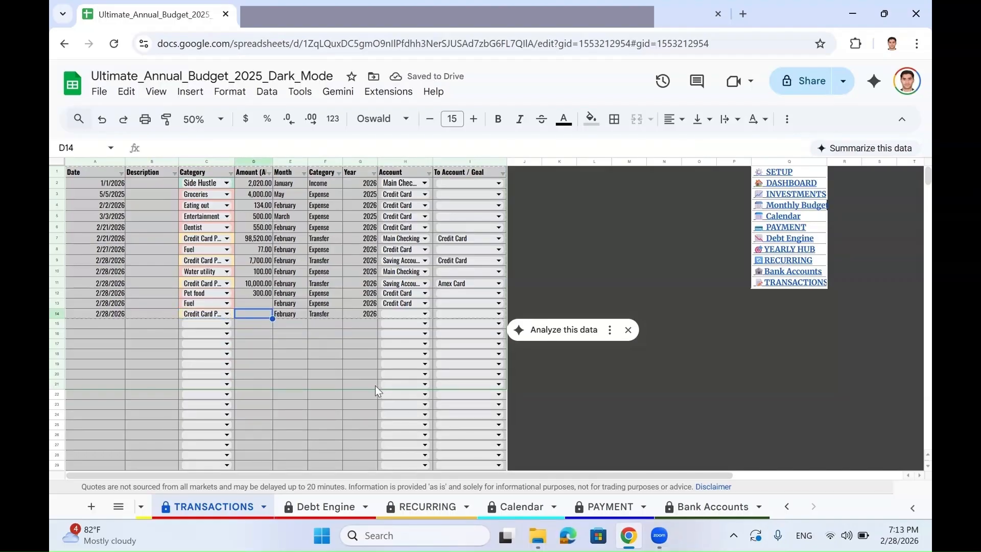
pyautogui.write('5000')
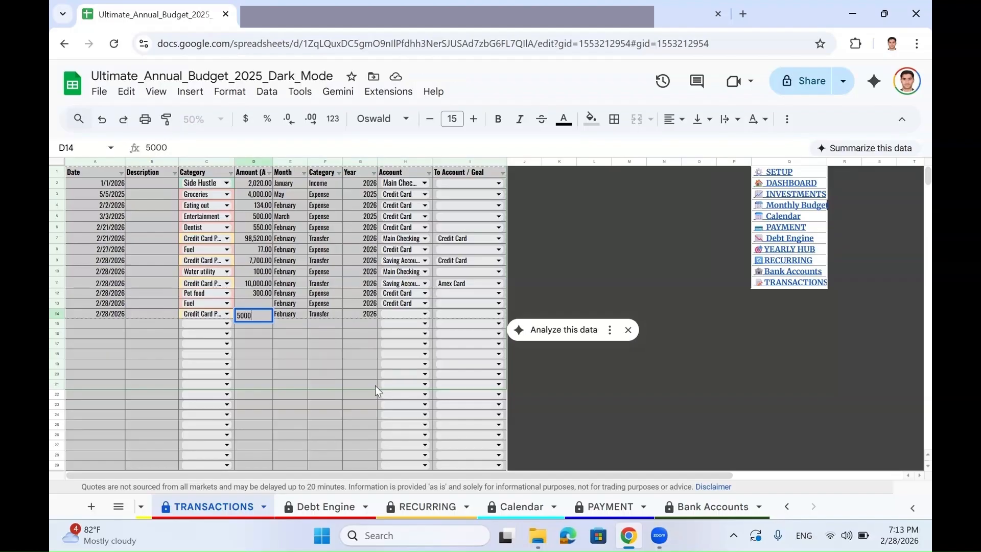
pyautogui.press('Return')
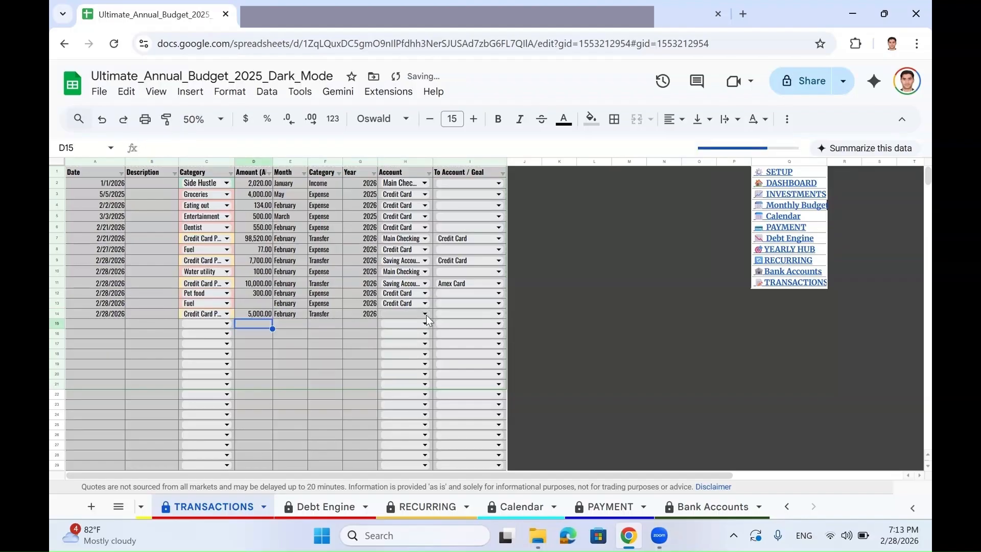
pyautogui.click(426, 315)
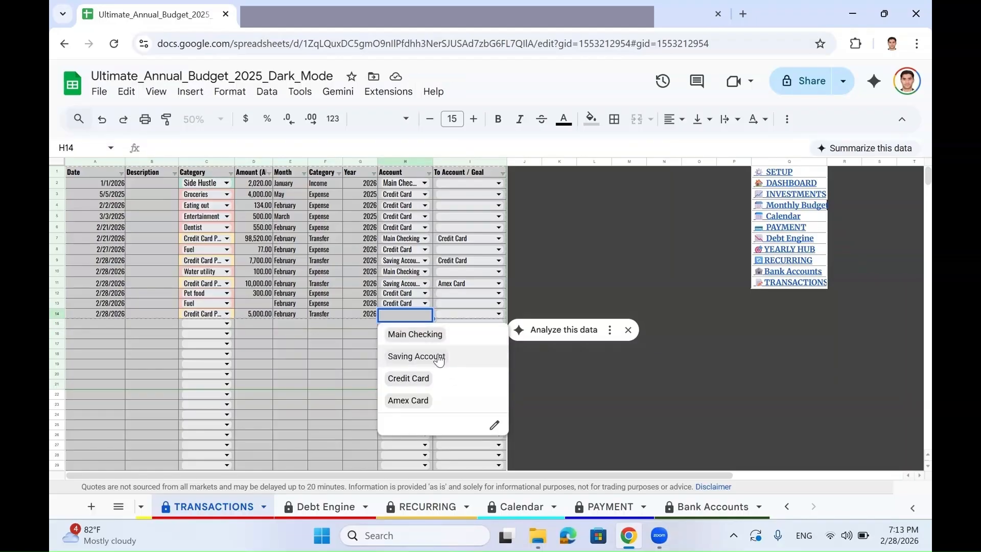
pyautogui.click(440, 357)
pyautogui.click(495, 314)
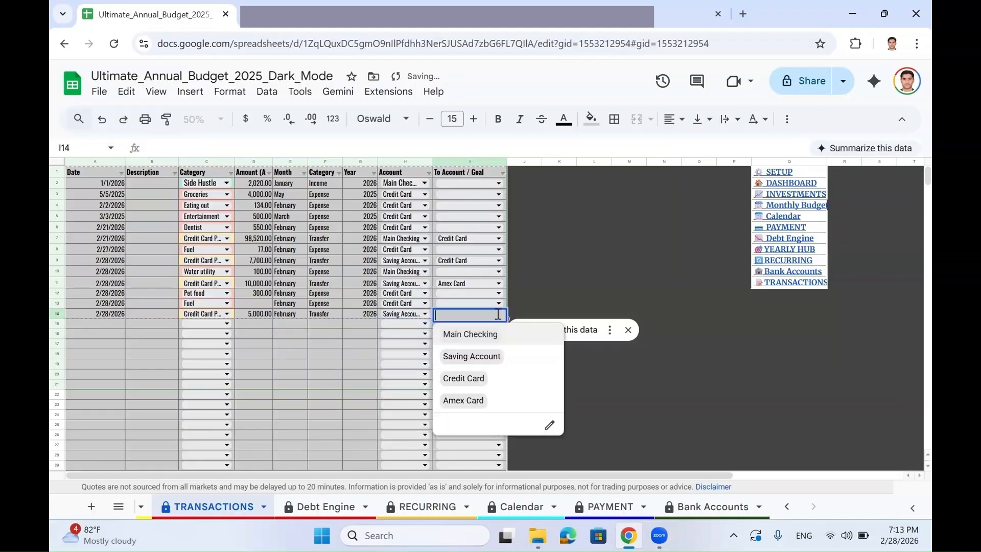
pyautogui.click(493, 377)
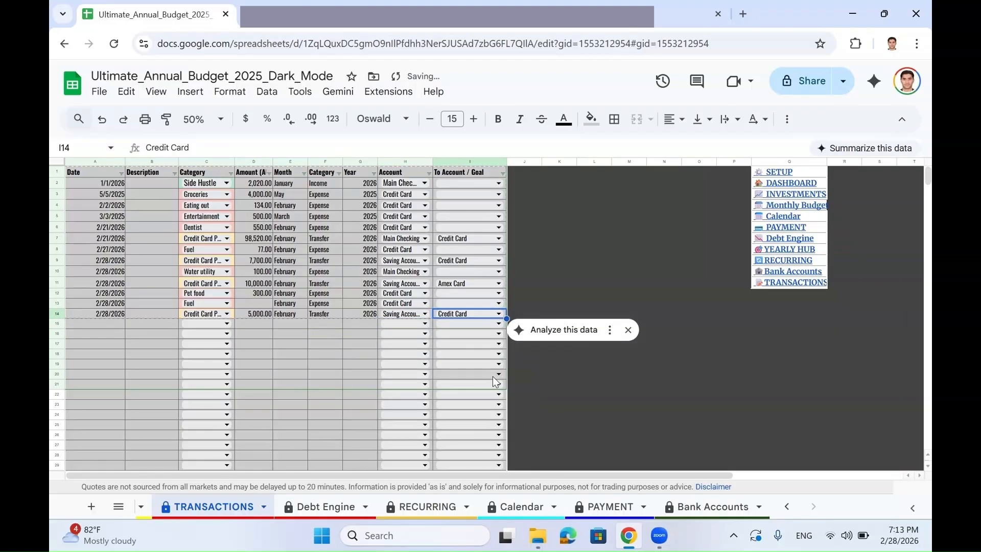
# Check the sum of the CURRENT balances on the Bank Accounts sheet, then inspect the Saving Account, Amex Card and Credit Card balances
pyautogui.click(688, 511)
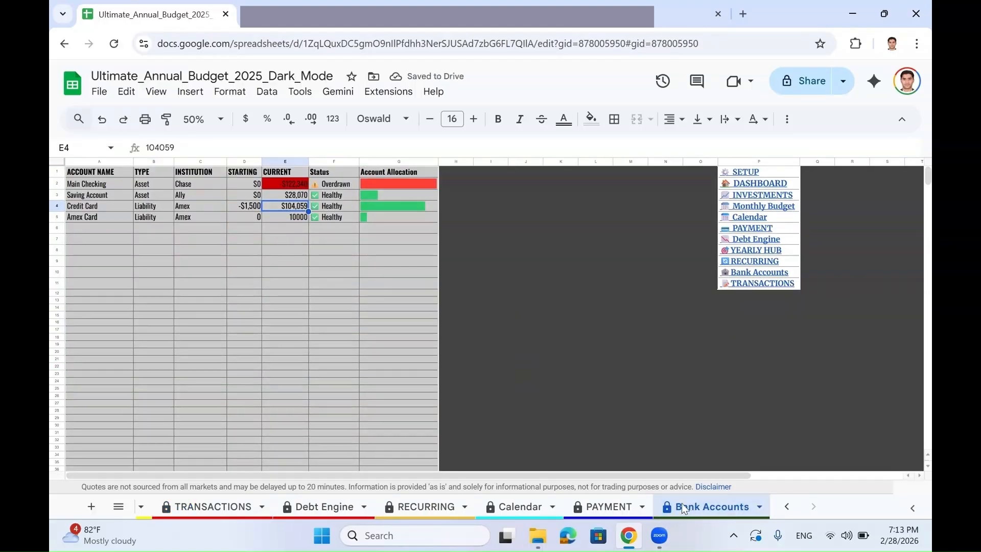
pyautogui.moveTo(296, 186); pyautogui.dragTo(302, 254)
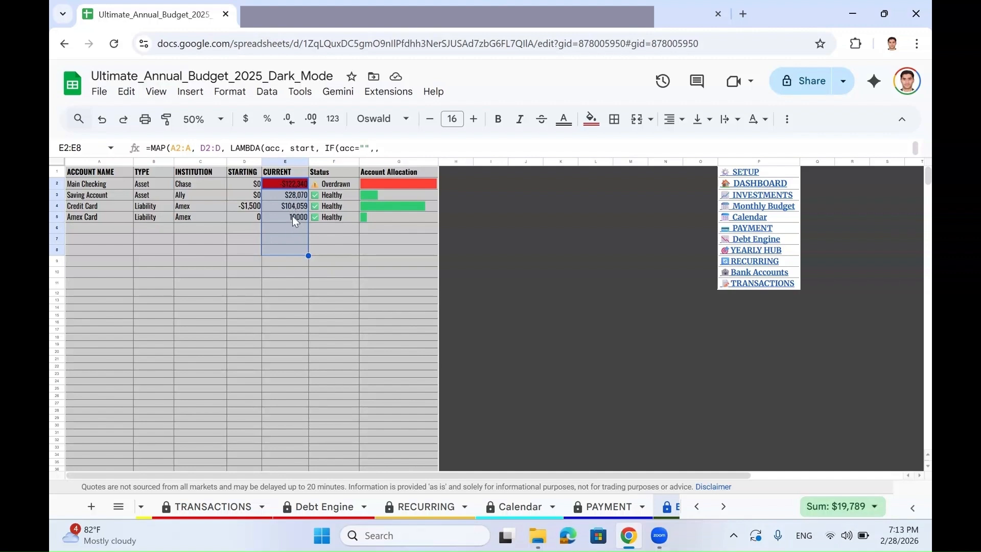
pyautogui.click(287, 196)
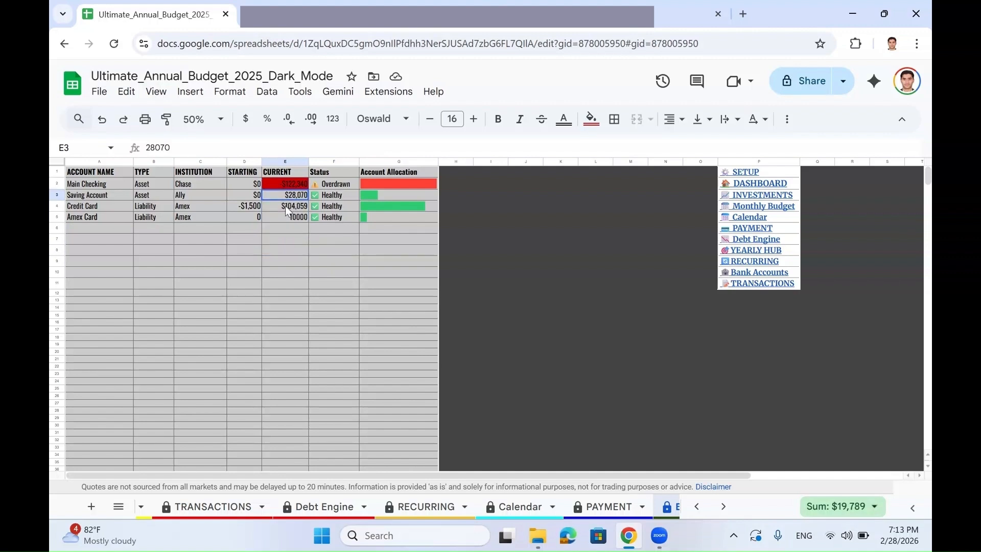
pyautogui.click(292, 217)
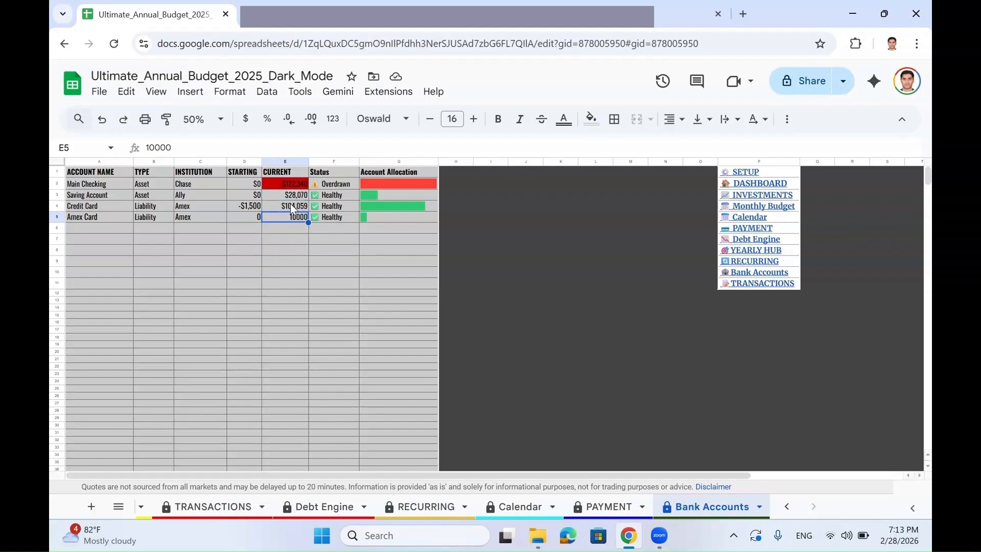
pyautogui.click(293, 207)
pyautogui.click(293, 199)
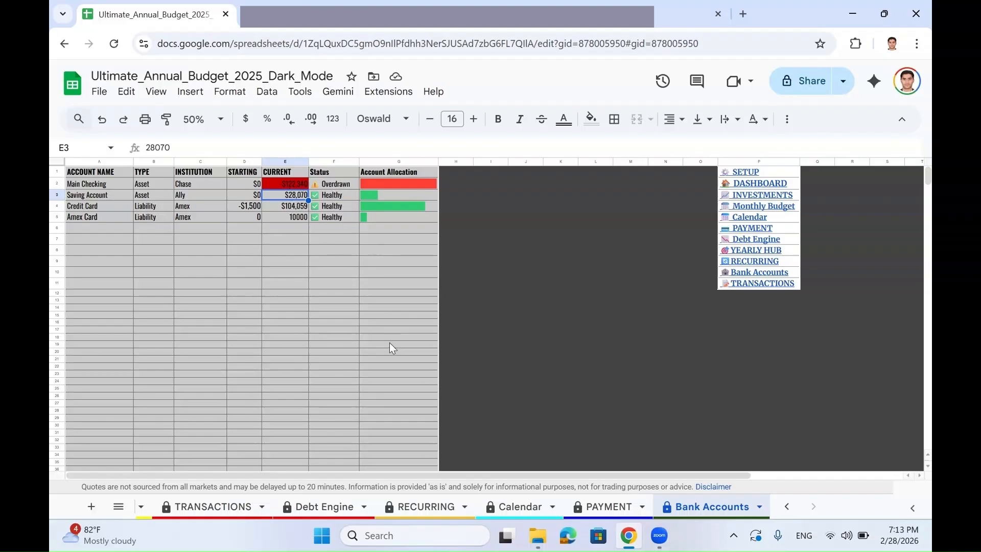
# Add a test category named "HHH" below Credit Card Payments in the Other Categories list on the SETUP sheet
pyautogui.click(118, 506)
pyautogui.scroll(3, 173, 396)
pyautogui.click(172, 394)
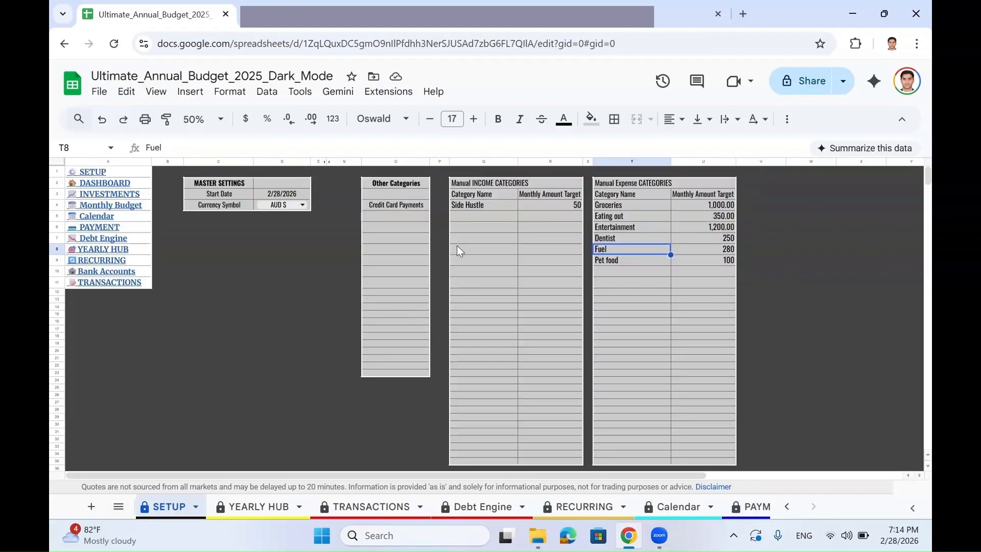
pyautogui.click(408, 183)
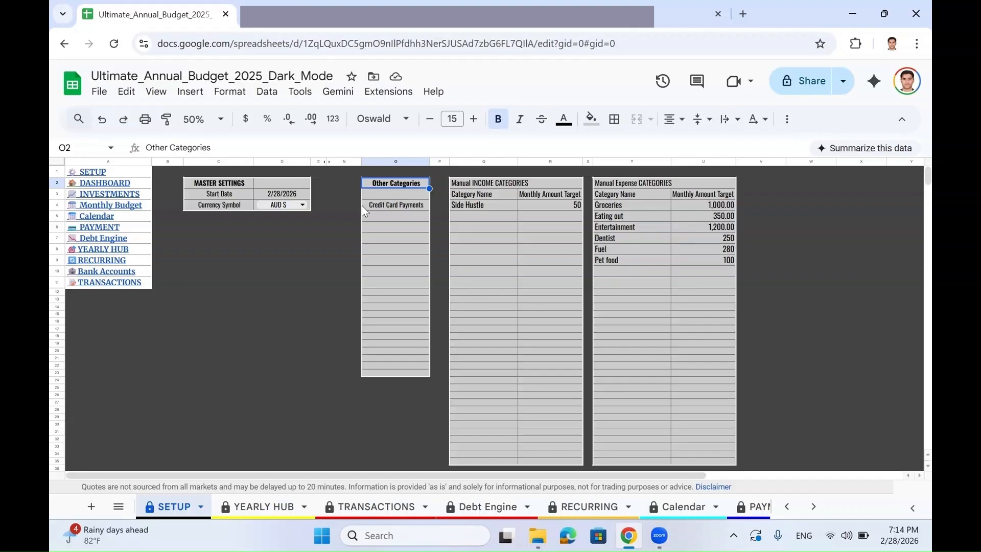
pyautogui.click(376, 215)
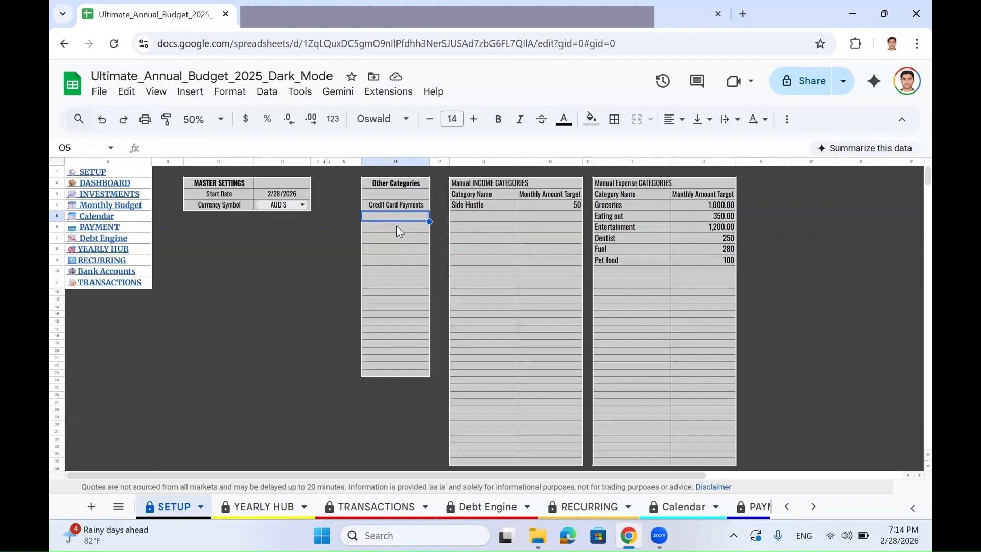
pyautogui.write('HHH')
pyautogui.press('Return')
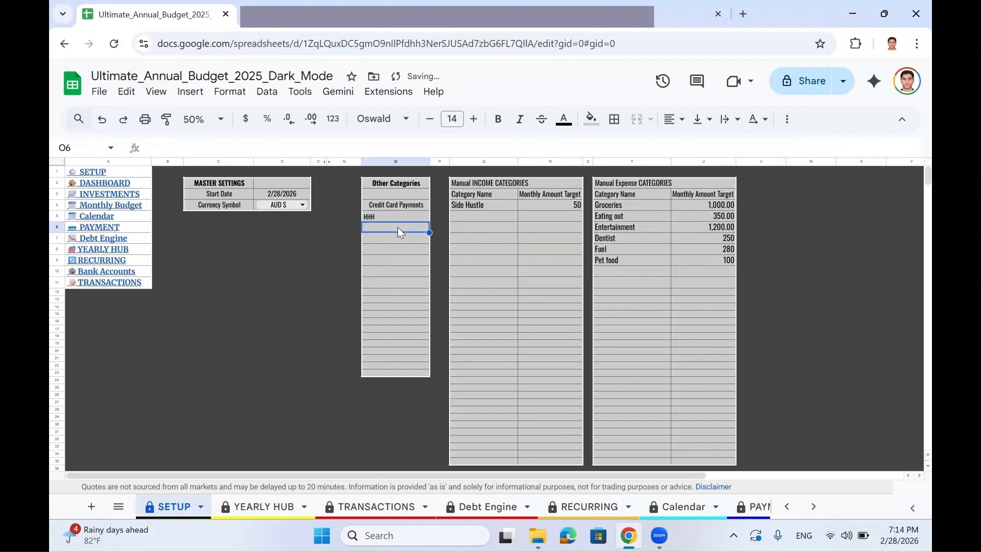
# Assign the HHH category to row 15 of the TRANSACTIONS sheet and inspect the category type derived for it
pyautogui.click(398, 506)
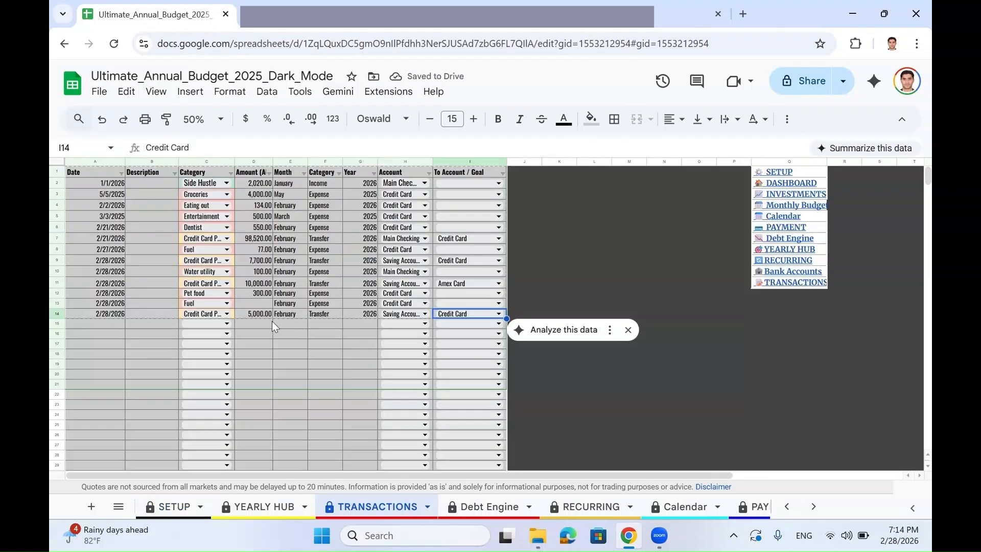
pyautogui.click(231, 324)
pyautogui.scroll(-5, 240, 398)
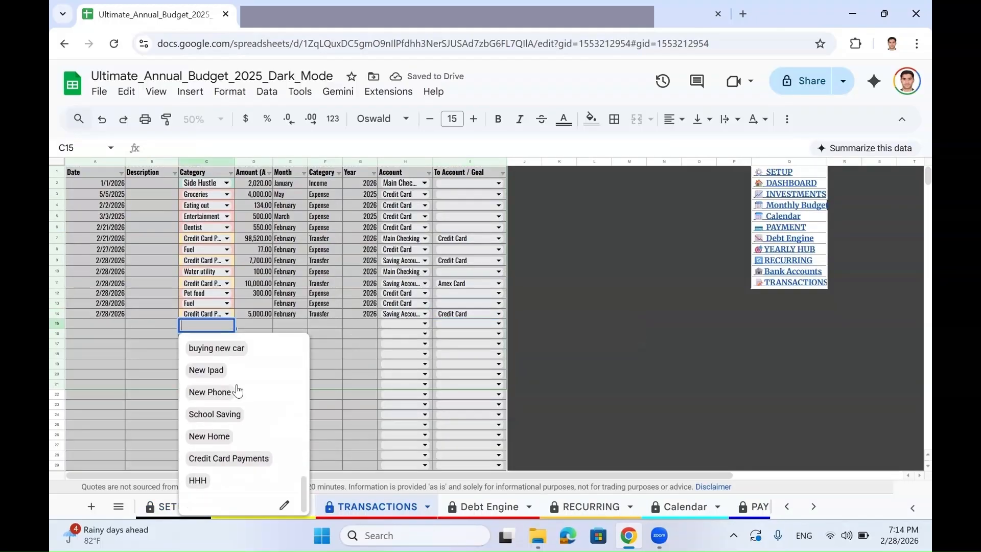
pyautogui.click(249, 476)
pyautogui.click(264, 335)
pyautogui.click(314, 323)
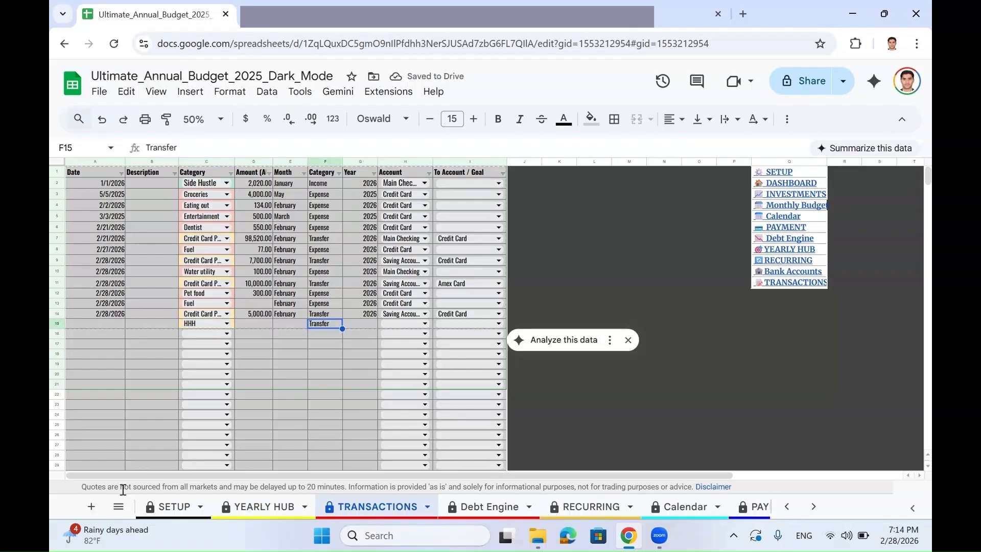
# Rename the Other Categories heading on the SETUP sheet to "Transfer Categories"
pyautogui.click(171, 507)
pyautogui.click(397, 181)
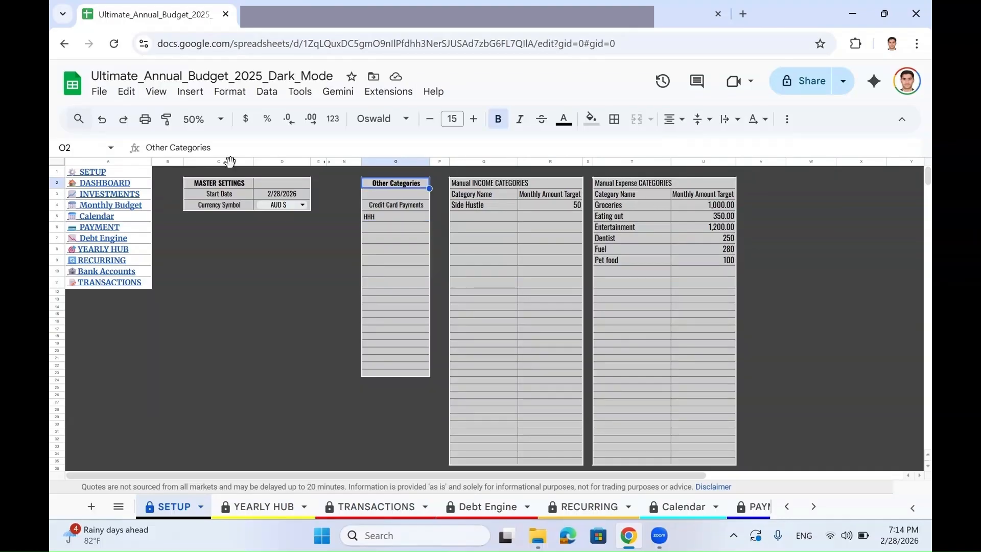
pyautogui.doubleClick(156, 148)
pyautogui.write('Transfer')
pyautogui.press('Return')
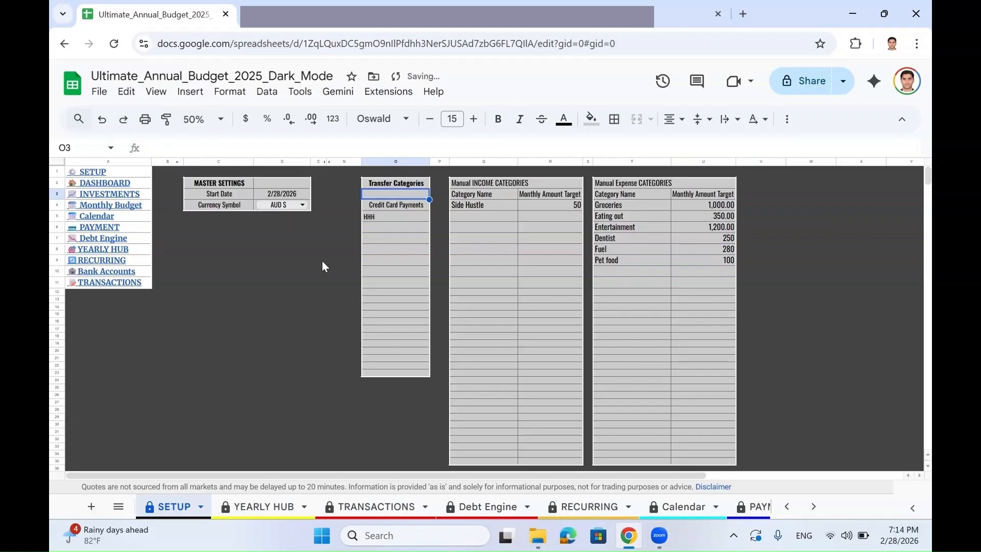
# Delete the HHH test category from the SETUP sheet and clear it from row 15 of the TRANSACTIONS sheet
pyautogui.click(375, 219)
pyautogui.press('Delete')
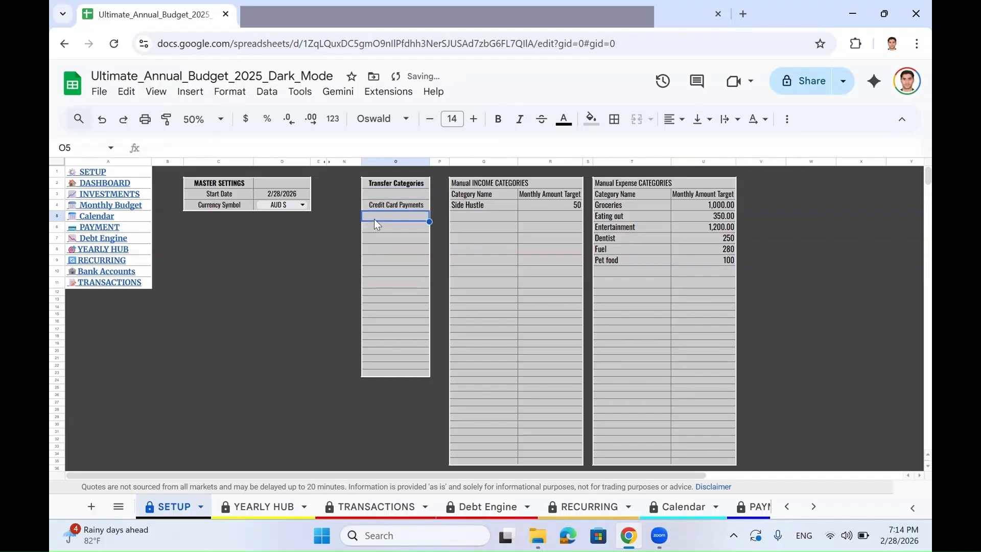
pyautogui.click(377, 506)
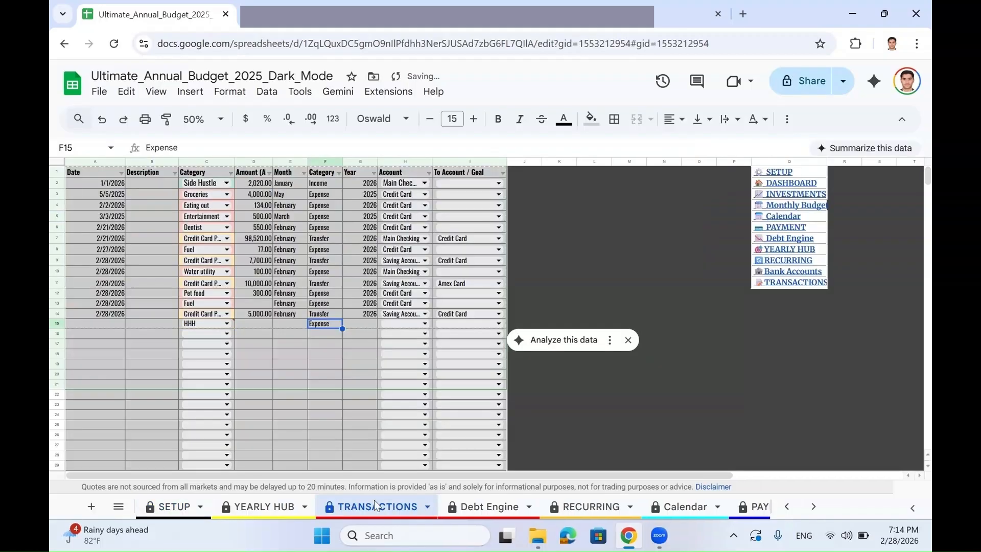
pyautogui.click(170, 347)
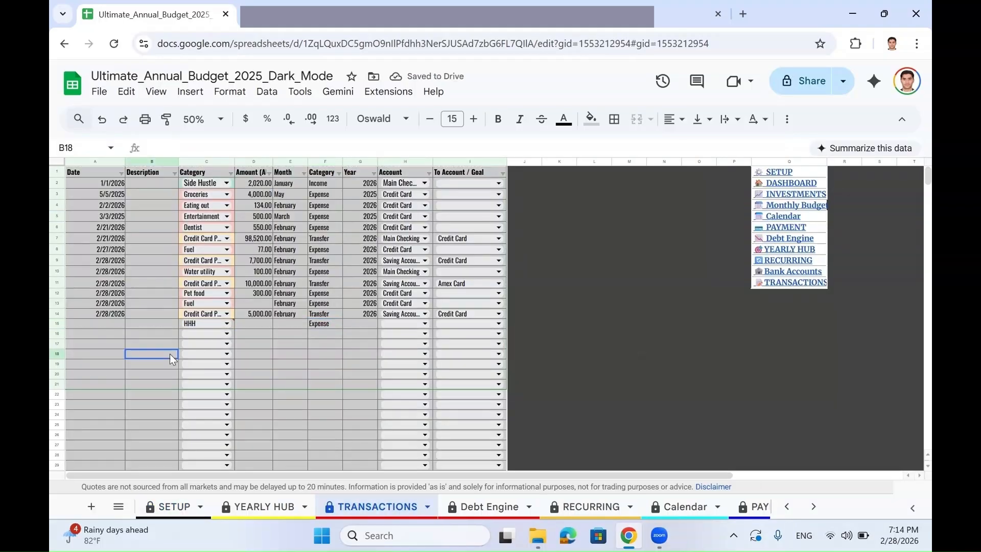
pyautogui.press('Up')
pyautogui.press('Up')
pyautogui.press('Right')
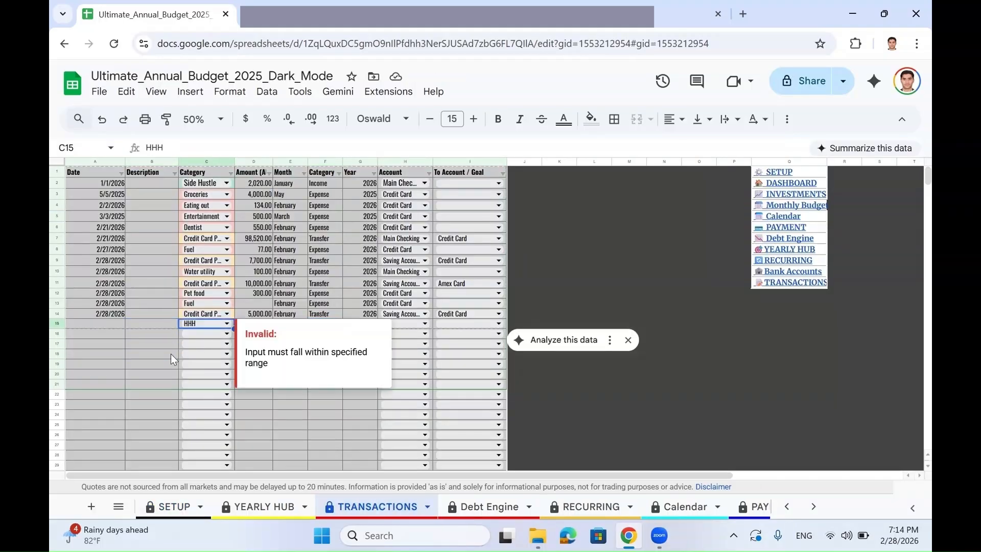
pyautogui.press('Delete')
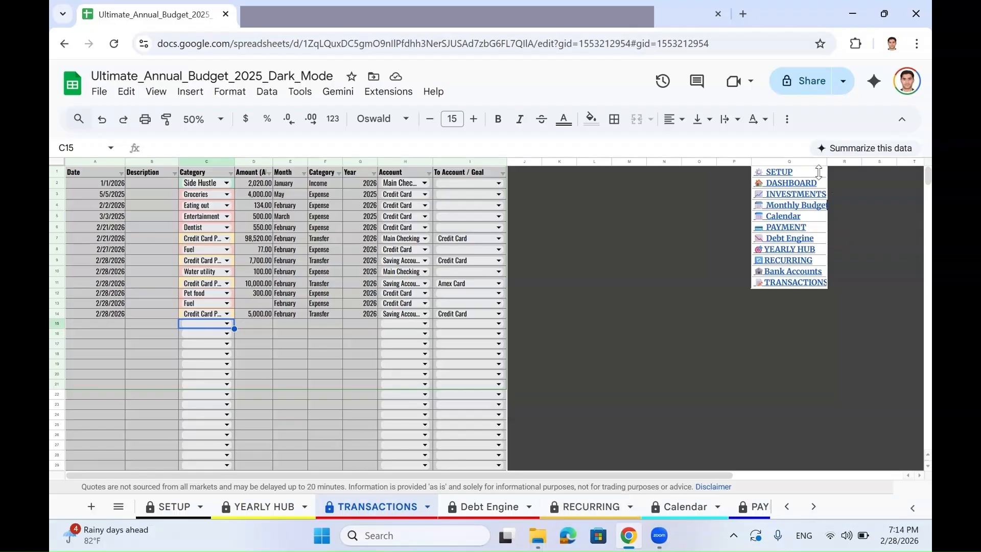
# Open the RECURRING sheet and select the whole Type column to review the entry types
pyautogui.click(796, 259)
pyautogui.click(658, 286)
pyautogui.click(658, 287)
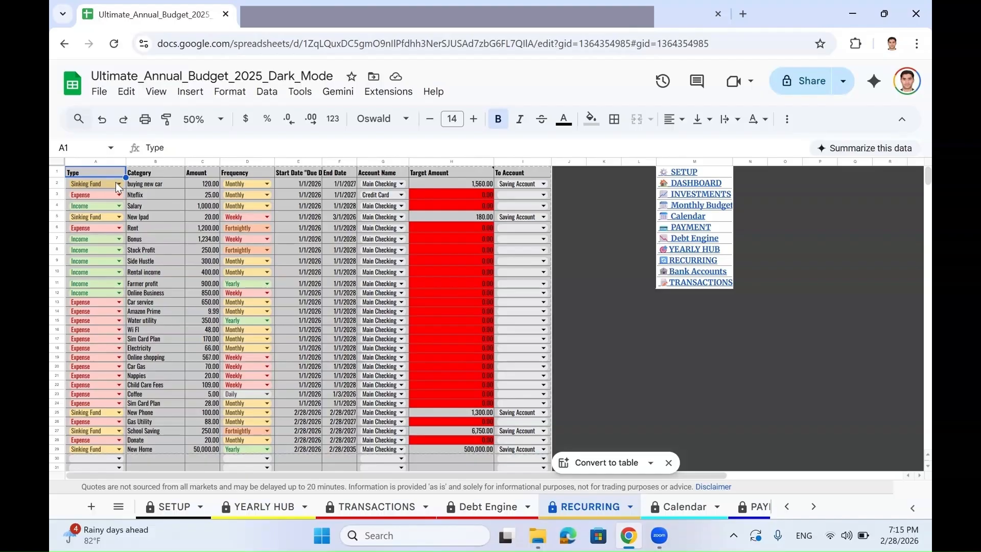
pyautogui.click(107, 162)
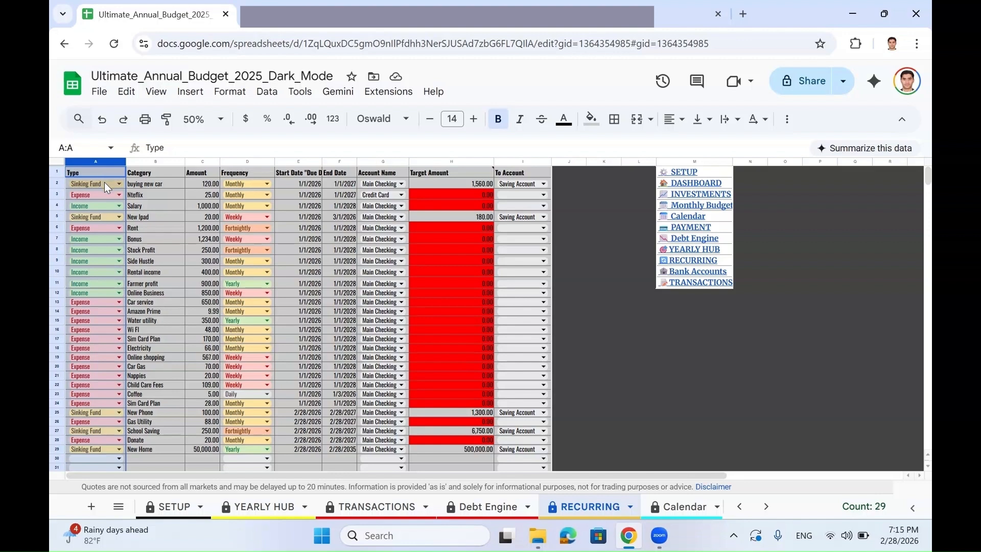
# Start a new entry in row 30 of the RECURRING sheet with type Income and category Salary
pyautogui.scroll(-5, 213, 250)
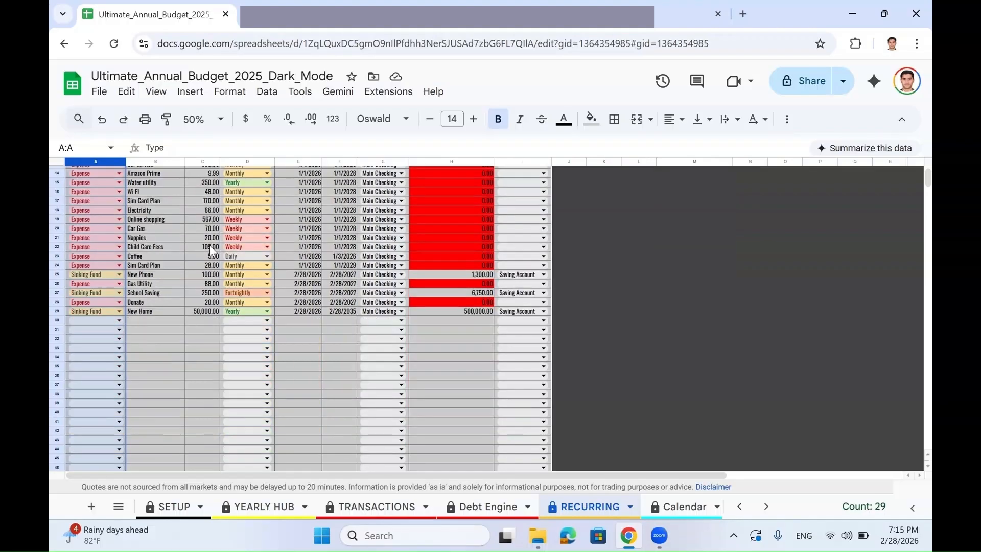
pyautogui.click(122, 320)
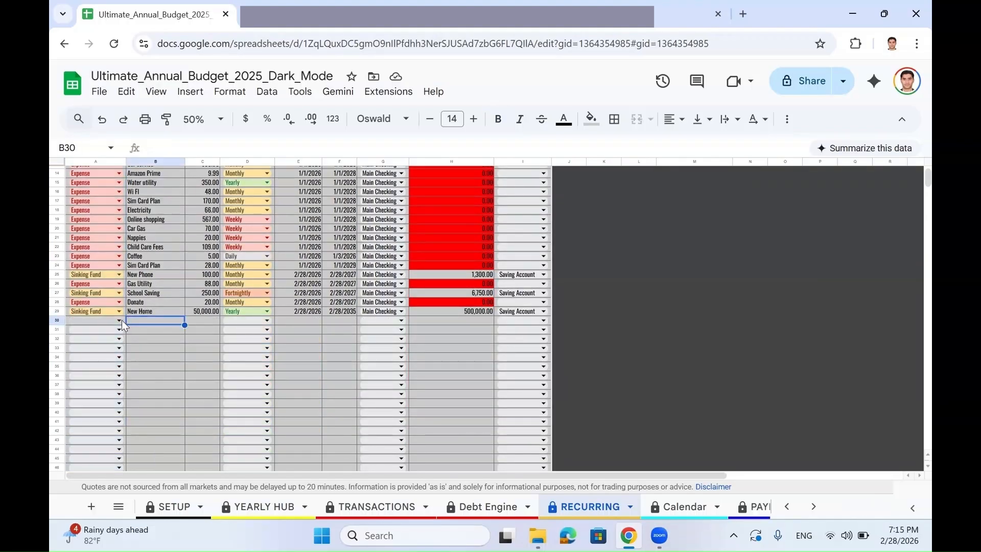
pyautogui.click(122, 320)
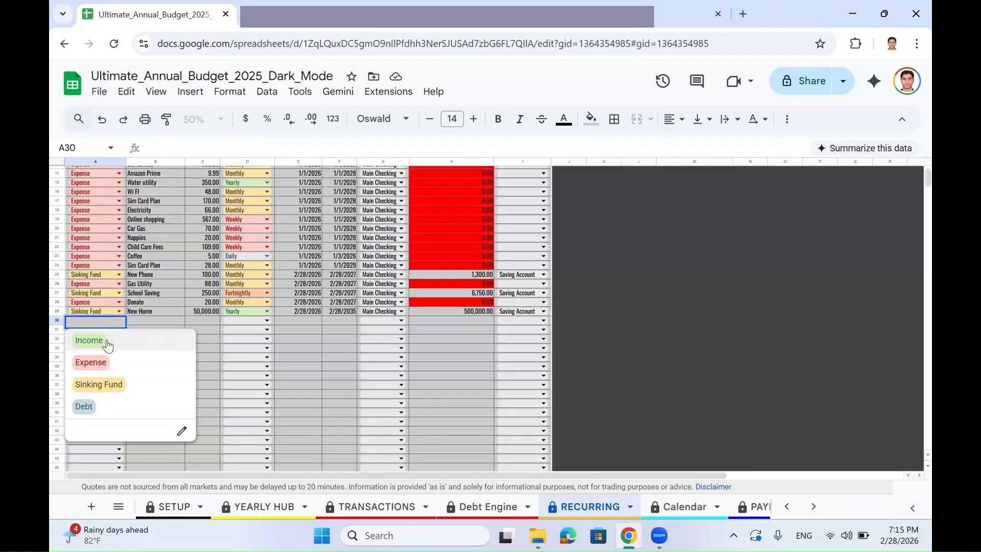
pyautogui.click(101, 341)
pyautogui.click(148, 320)
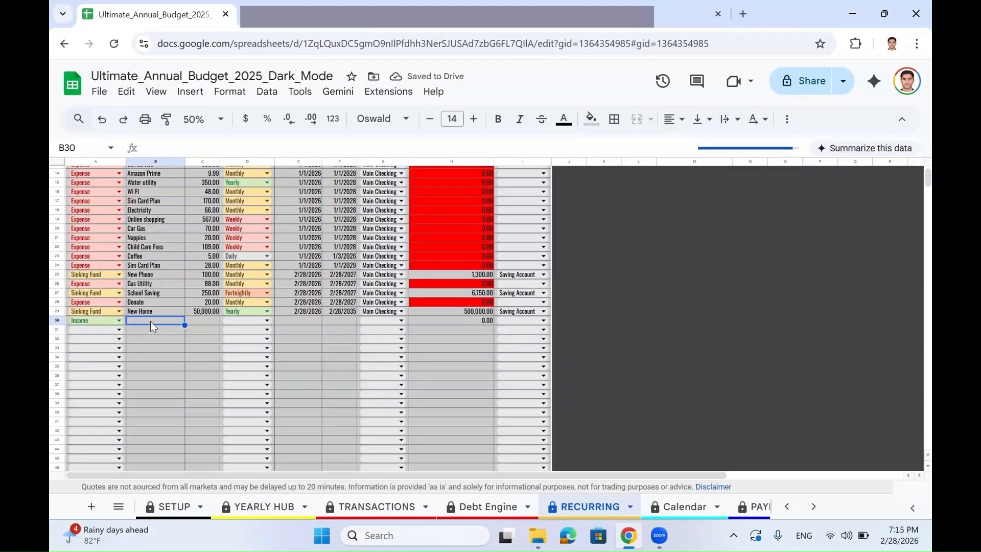
pyautogui.write('Sala')
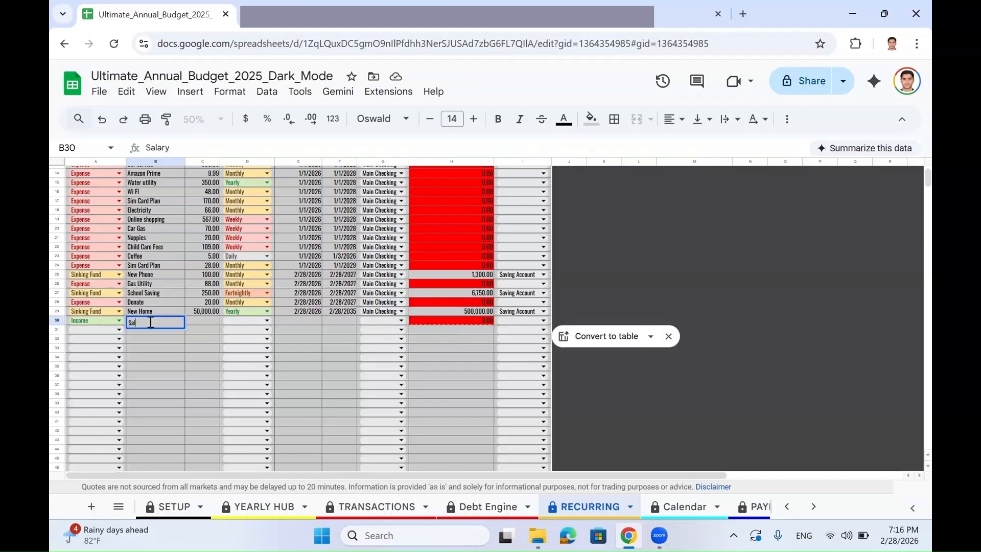
pyautogui.write('ry')
pyautogui.press('Tab')
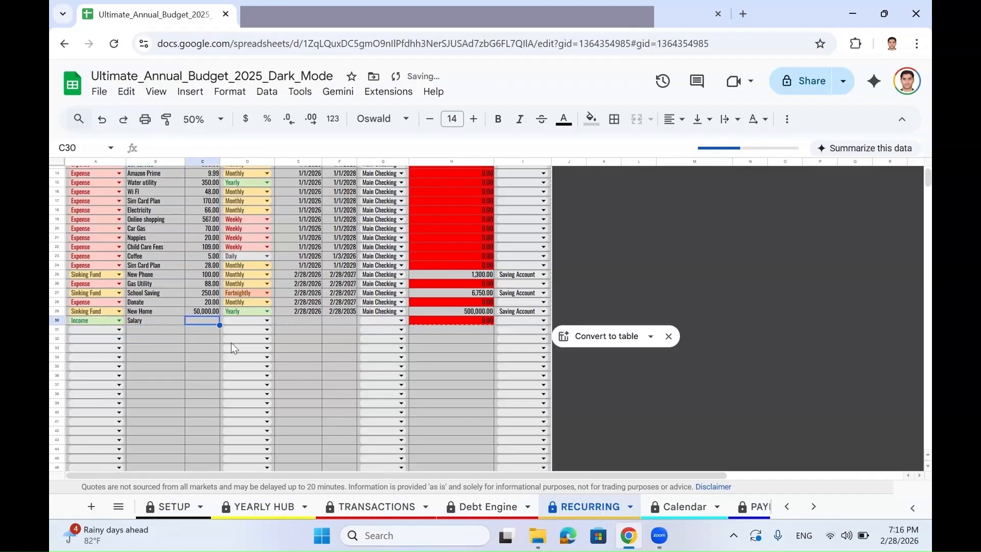
# Set the new Salary entry's amount to 2000 and its frequency to Fortnightly
pyautogui.write('2000')
pyautogui.press('Return')
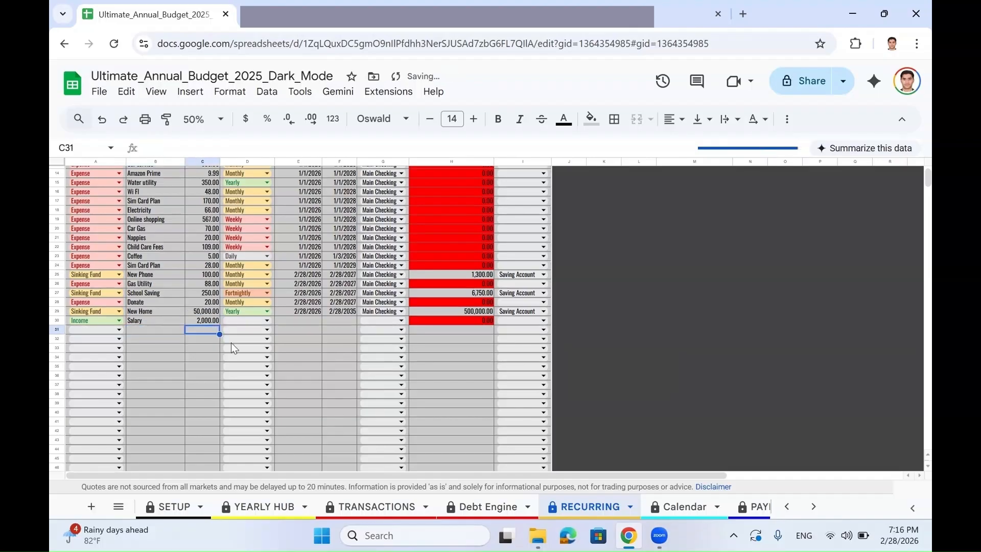
pyautogui.doubleClick(243, 321)
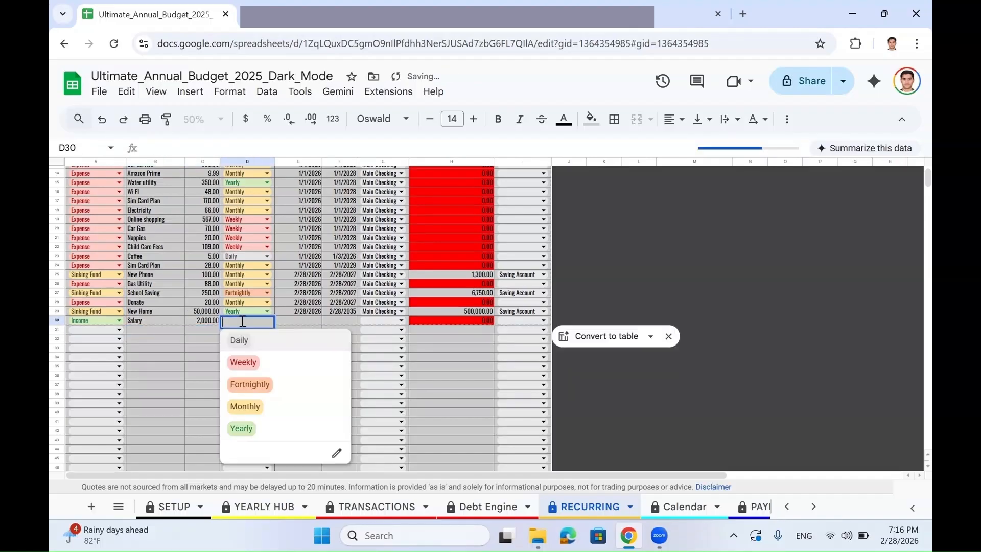
pyautogui.click(262, 386)
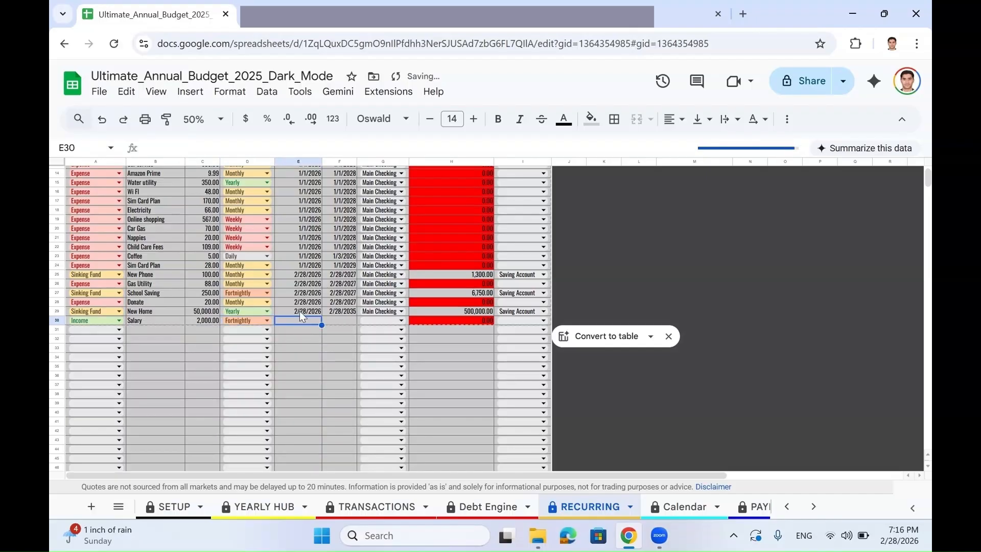
# Copy the start date 2/28/2026 from the New Home row into row 30 and set row 30's end date to 2/28/2028
pyautogui.click(300, 312)
pyautogui.hotkey('ctrl', 'c')
pyautogui.press('Down')
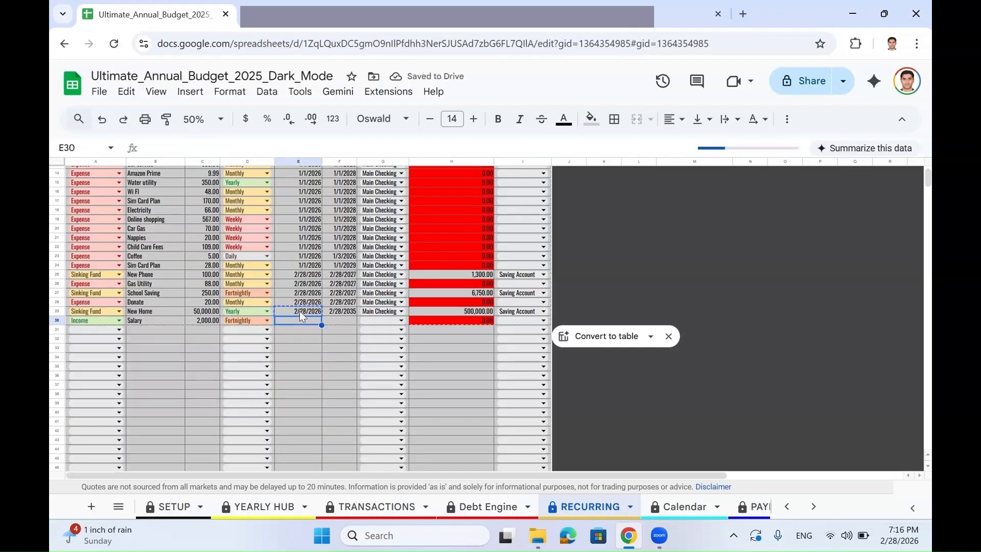
pyautogui.hotkey('ctrl', 'v')
pyautogui.press('Right')
pyautogui.hotkey('ctrl', 'v')
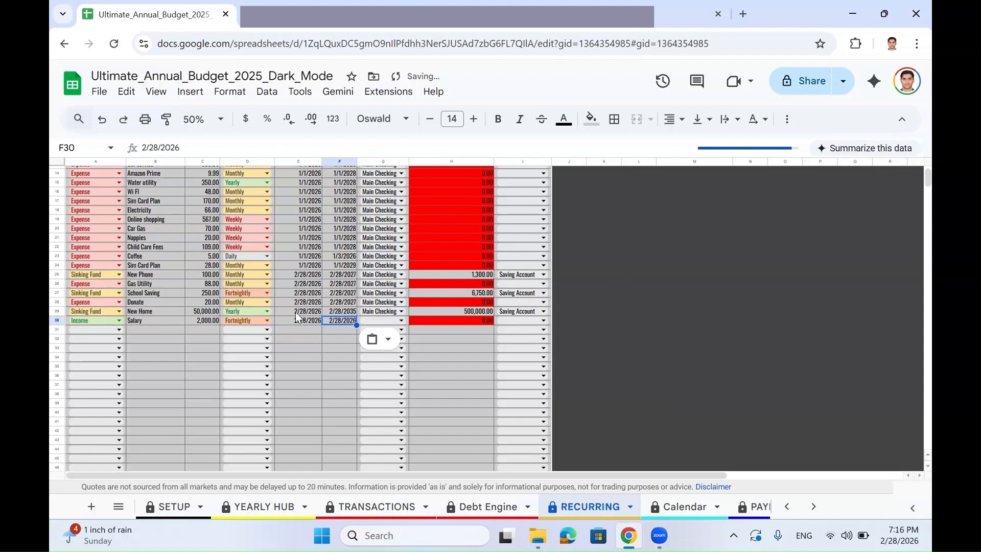
pyautogui.click(178, 148)
pyautogui.press('BackSpace')
pyautogui.write('8')
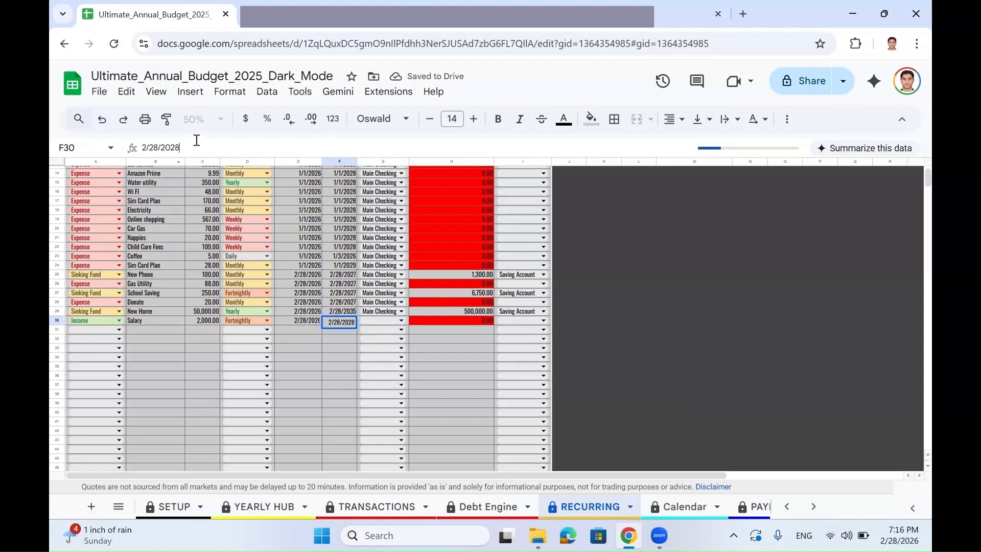
pyautogui.press('Return')
# Select the Target Amount and To Account columns of the RECURRING sheet to review the sinking fund fields
pyautogui.scroll(2, 207, 217)
pyautogui.scroll(2, 207, 217)
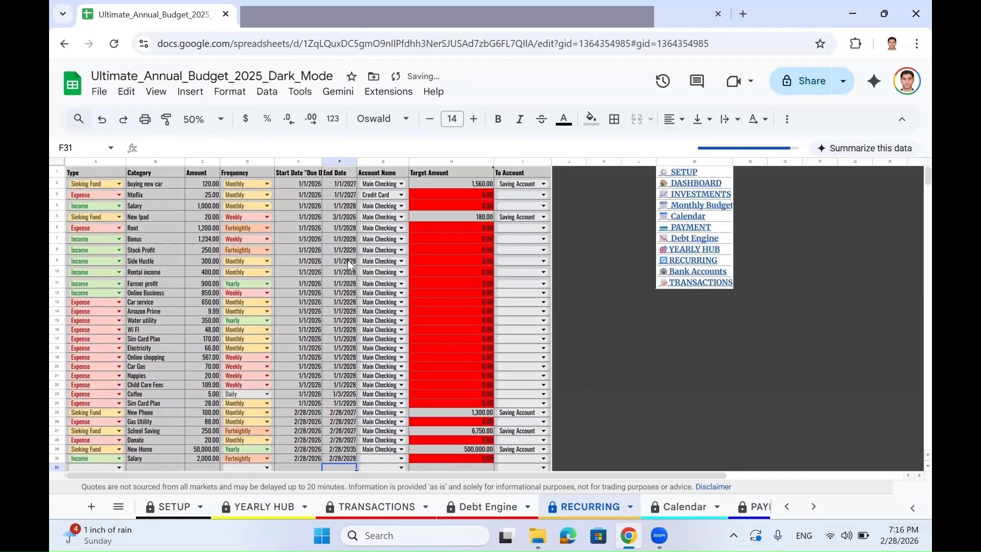
pyautogui.moveTo(432, 162); pyautogui.dragTo(506, 162)
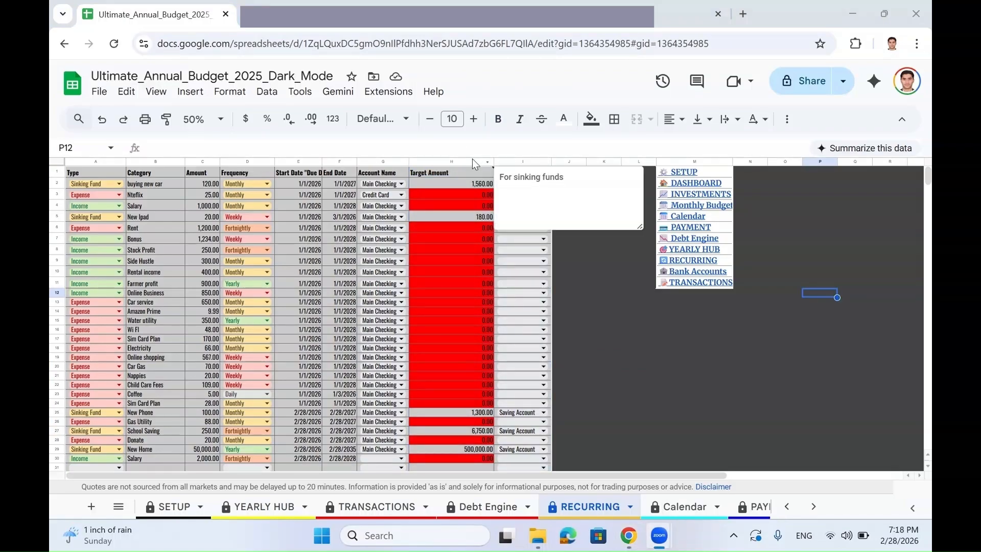
pyautogui.click(474, 158)
pyautogui.moveTo(474, 159); pyautogui.dragTo(511, 161)
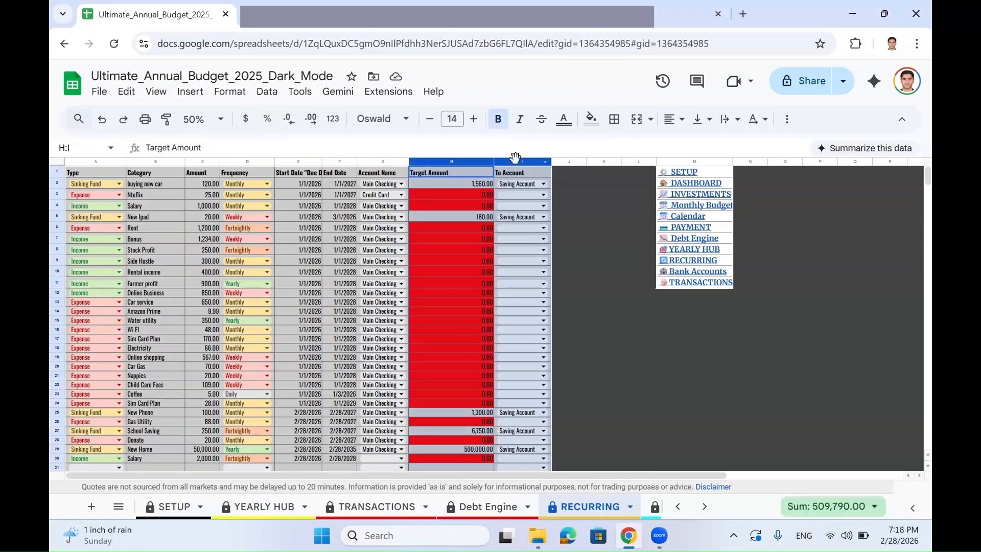
pyautogui.moveTo(465, 172)
# Set the account name of the Salary entry in row 30 to Main Checking
pyautogui.scroll(-4, 105, 186)
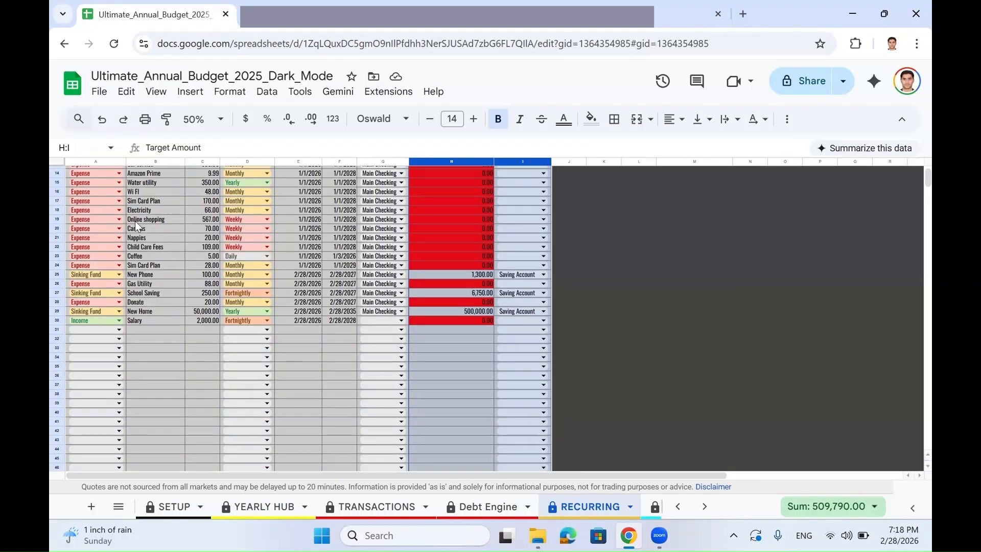
pyautogui.click(402, 320)
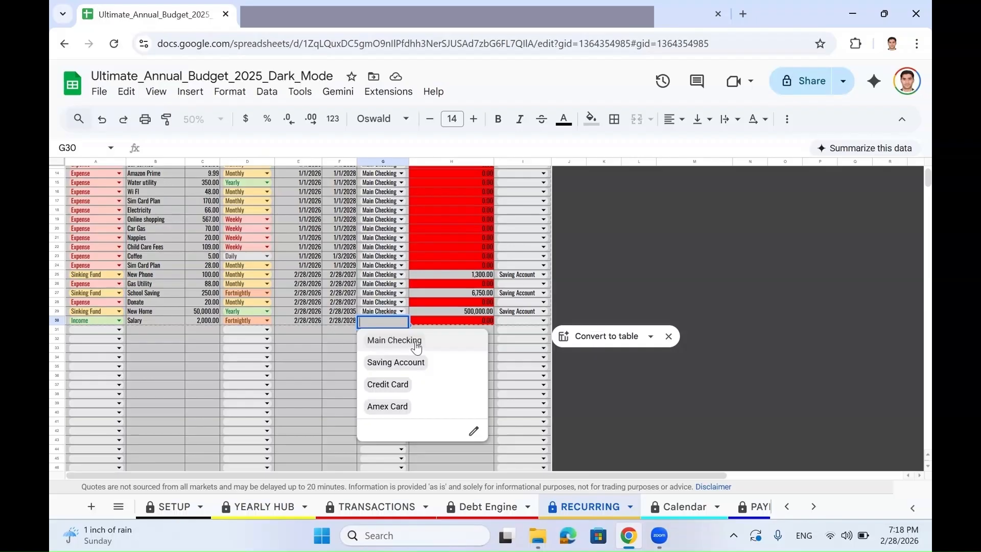
pyautogui.click(416, 342)
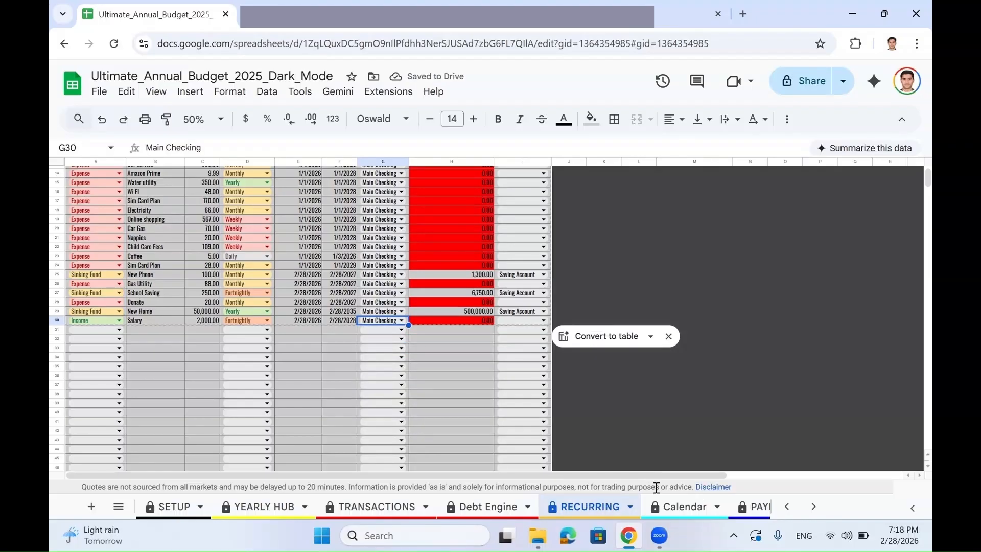
# Open the PAYMENT sheet and examine its Checkboxes, Notification, Date and Name columns
pyautogui.click(739, 505)
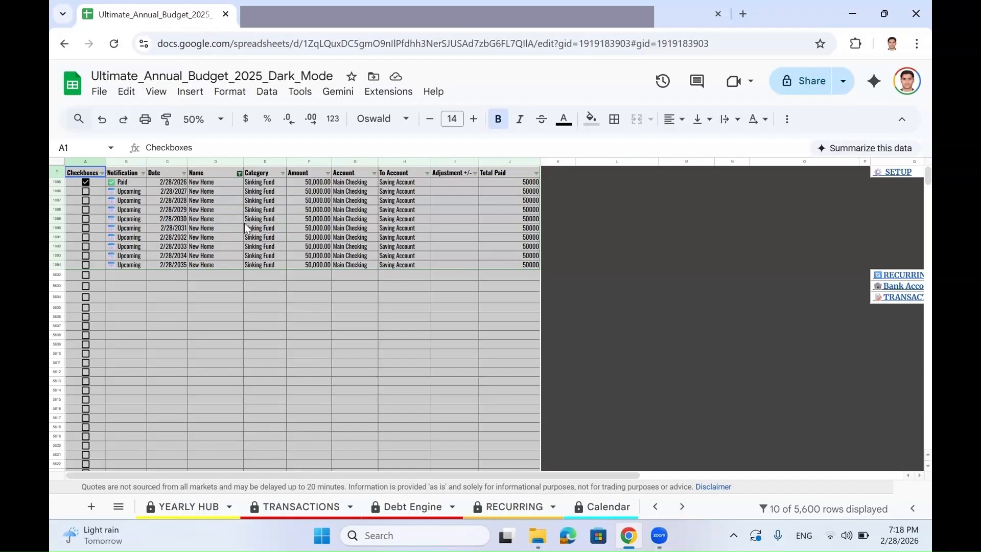
pyautogui.click(84, 161)
pyautogui.click(131, 161)
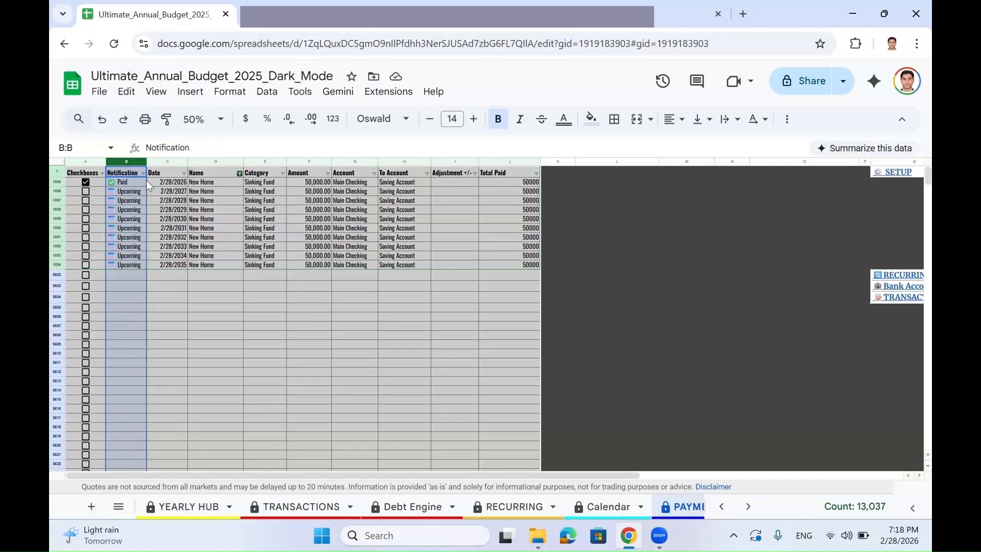
pyautogui.click(168, 184)
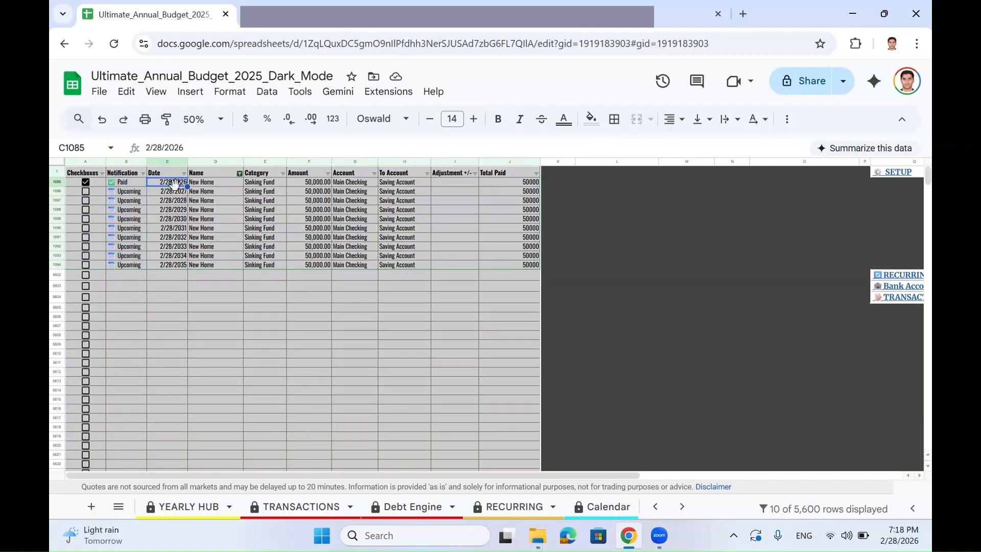
pyautogui.click(216, 172)
# Rename the Salary category in row 30 of the RECURRING sheet to "Salary 1234"
pyautogui.click(515, 507)
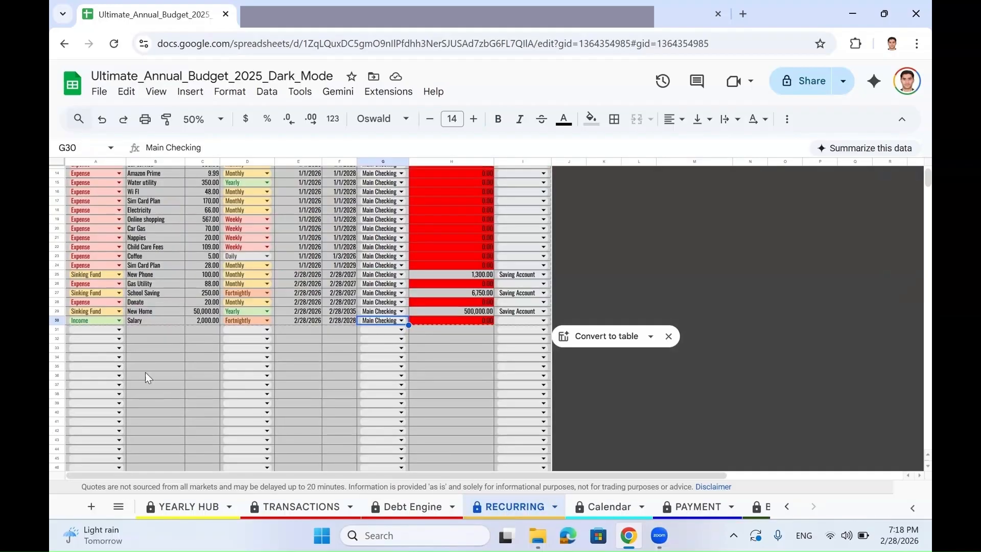
pyautogui.click(603, 505)
pyautogui.click(515, 507)
pyautogui.click(149, 320)
pyautogui.click(202, 144)
pyautogui.write('123')
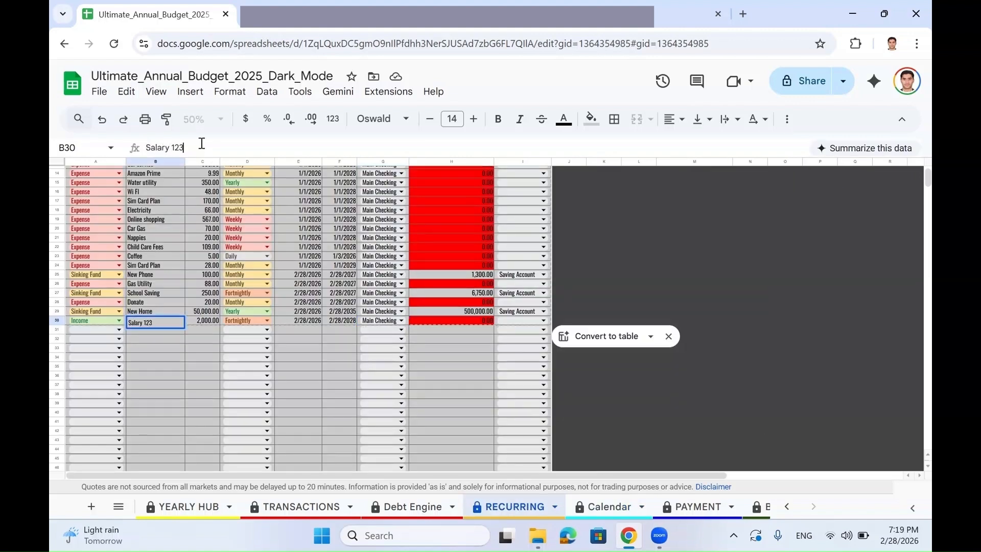
pyautogui.write('4')
pyautogui.press('Return')
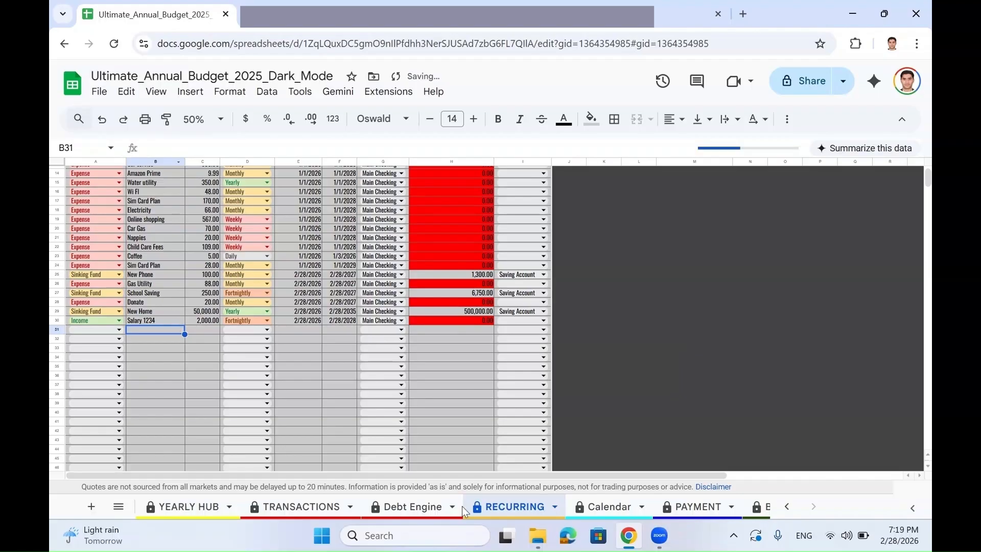
# Return to the PAYMENT sheet and examine the Category, Amount, Account, To Account, Adjustment +/- and Total Paid columns
pyautogui.click(698, 507)
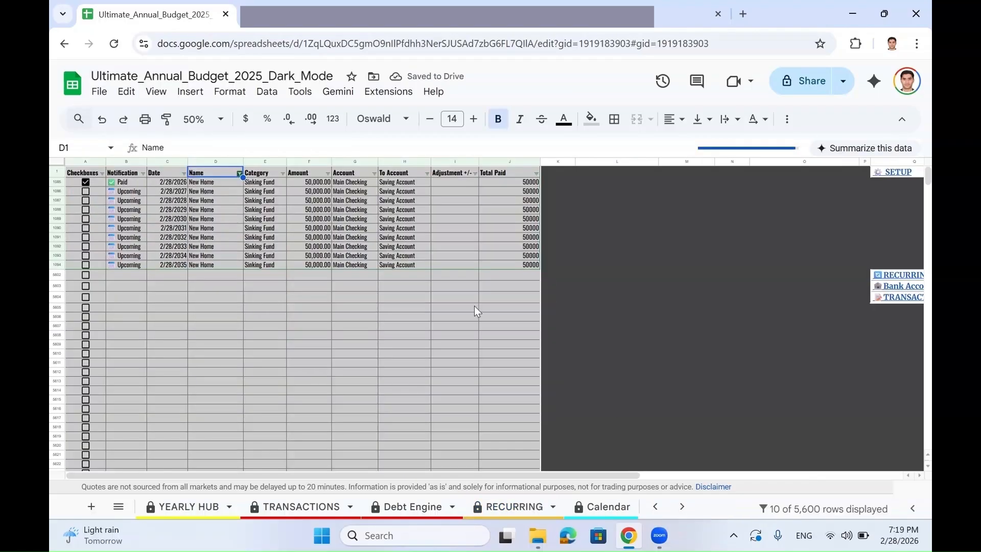
pyautogui.click(265, 174)
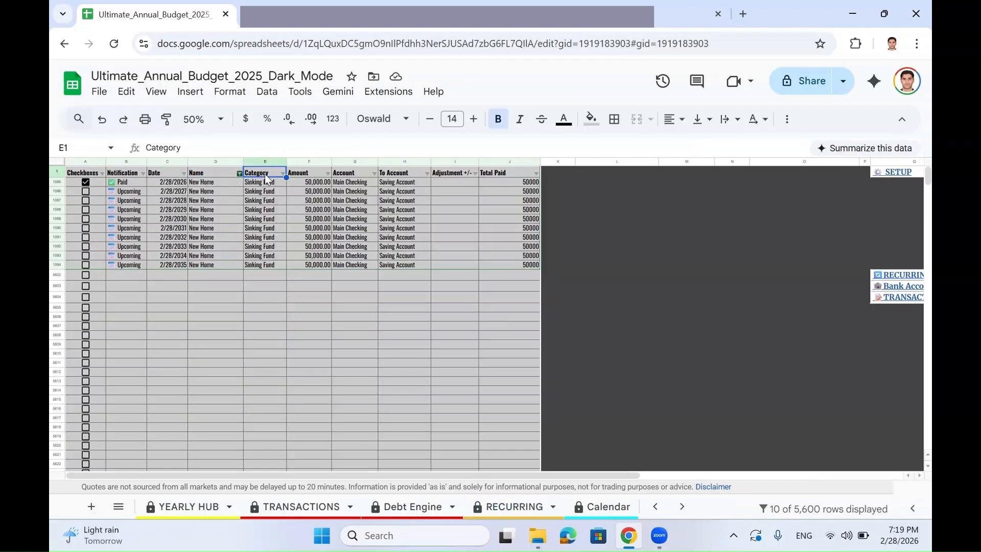
pyautogui.click(316, 175)
pyautogui.click(356, 177)
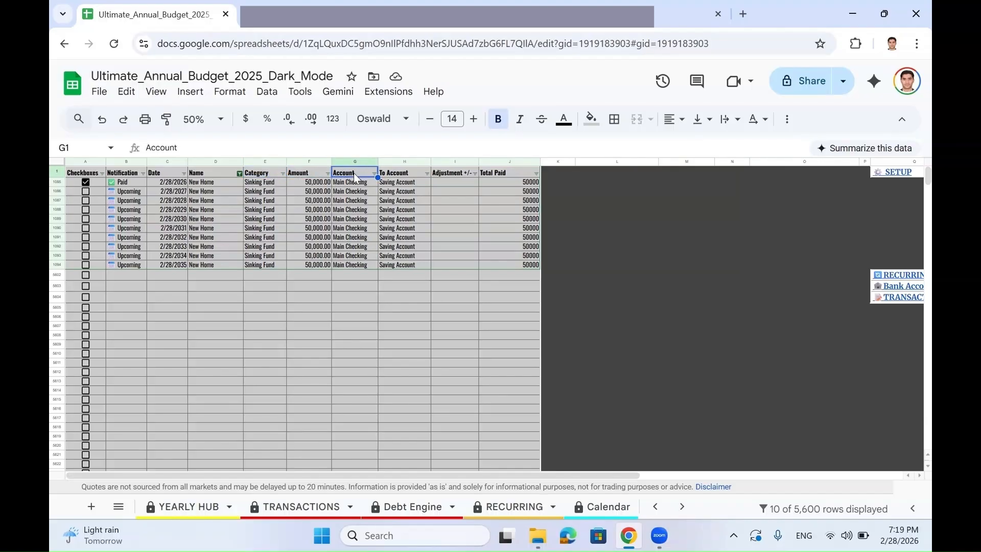
pyautogui.click(397, 175)
pyautogui.click(403, 161)
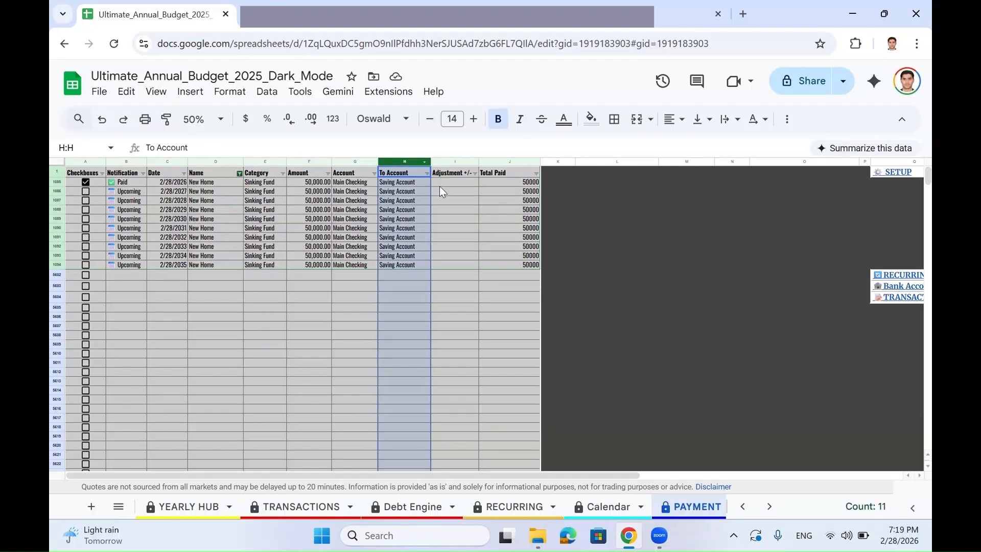
pyautogui.click(458, 174)
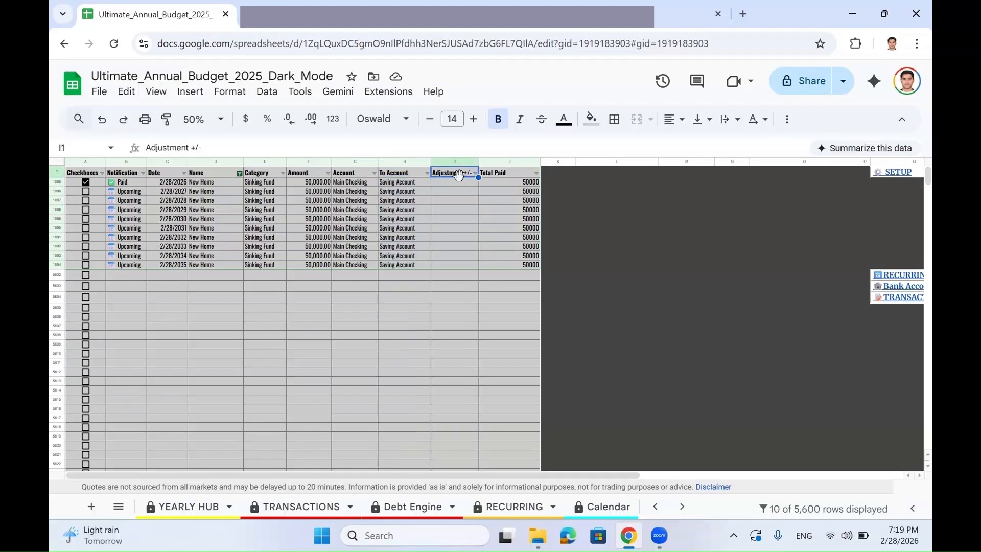
pyautogui.click(503, 184)
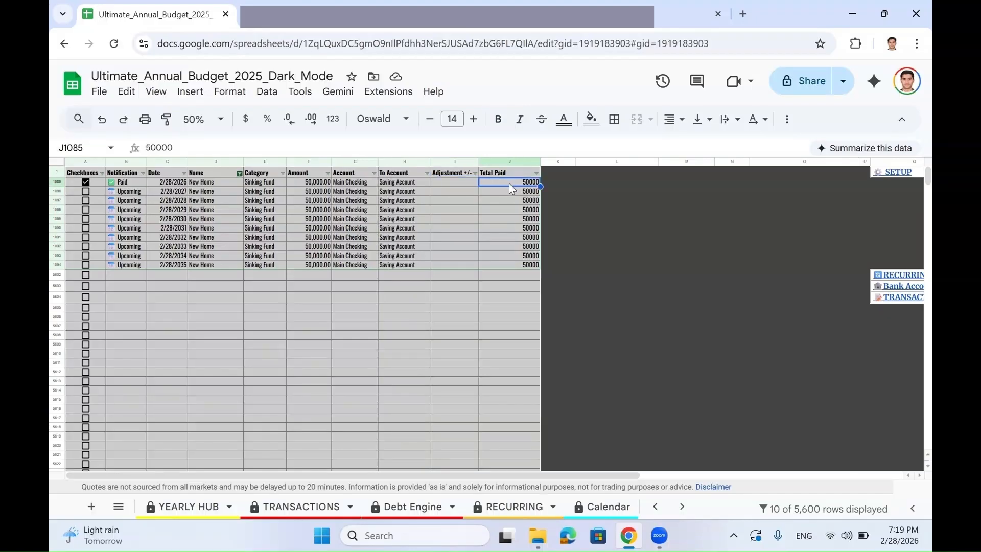
pyautogui.click(454, 182)
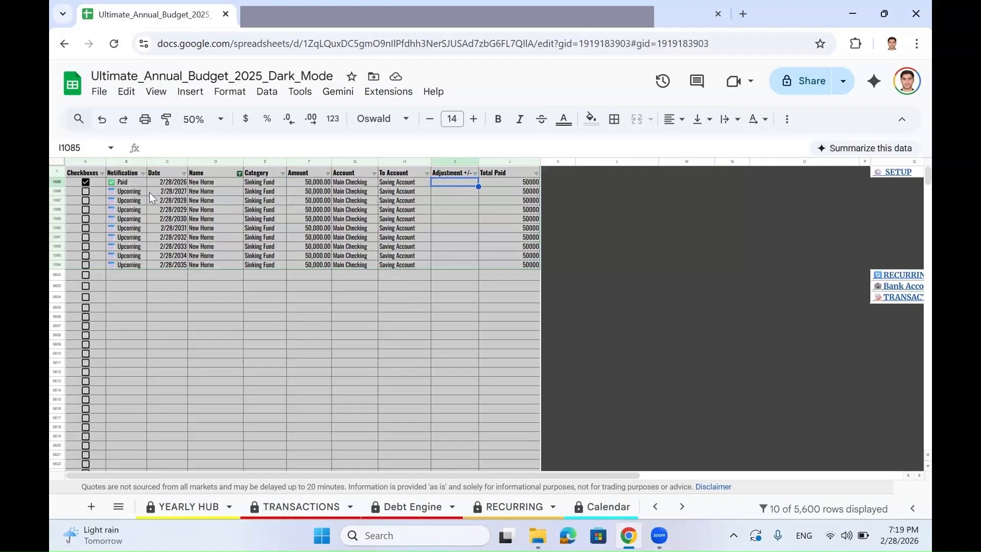
# Include all values in the Name column's filter on the PAYMENT sheet
pyautogui.click(240, 173)
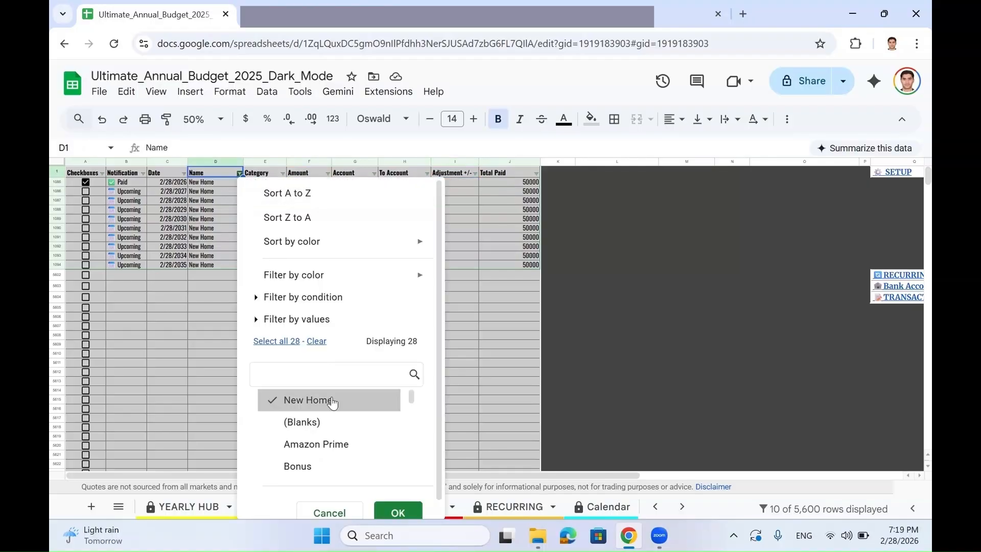
pyautogui.click(292, 344)
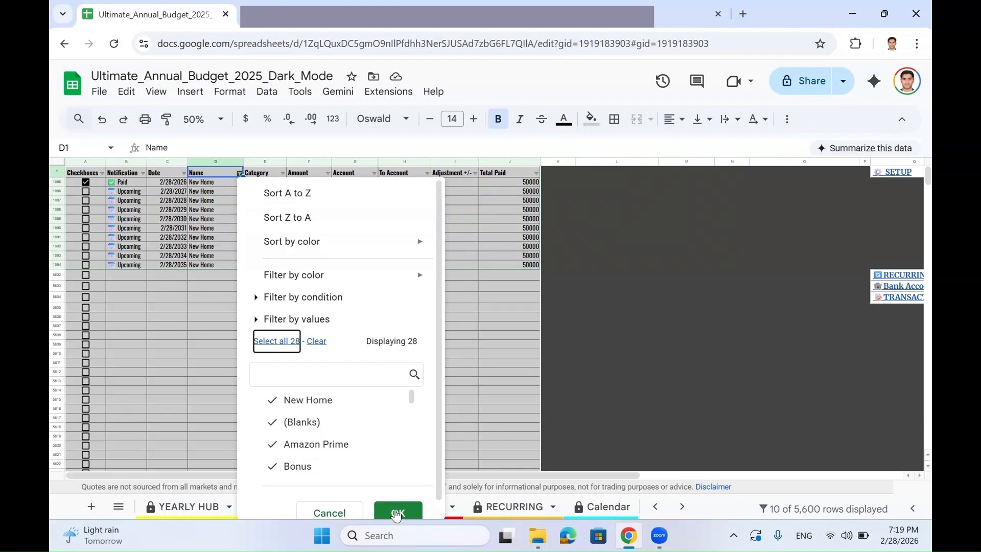
pyautogui.click(399, 513)
# Select the Expense summary block on the PAYMENT sheet to review the expenses due
pyautogui.click(641, 359)
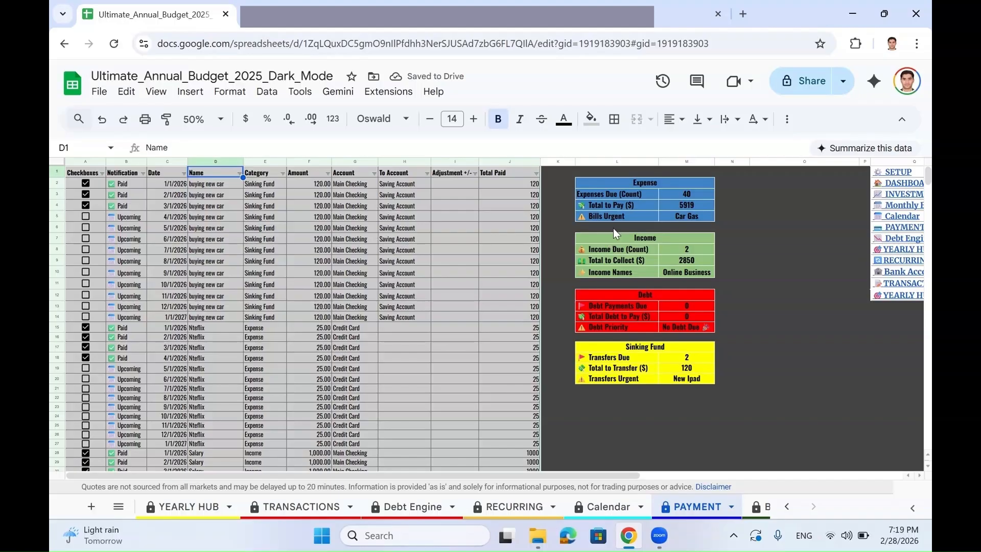
pyautogui.moveTo(602, 185); pyautogui.dragTo(616, 216)
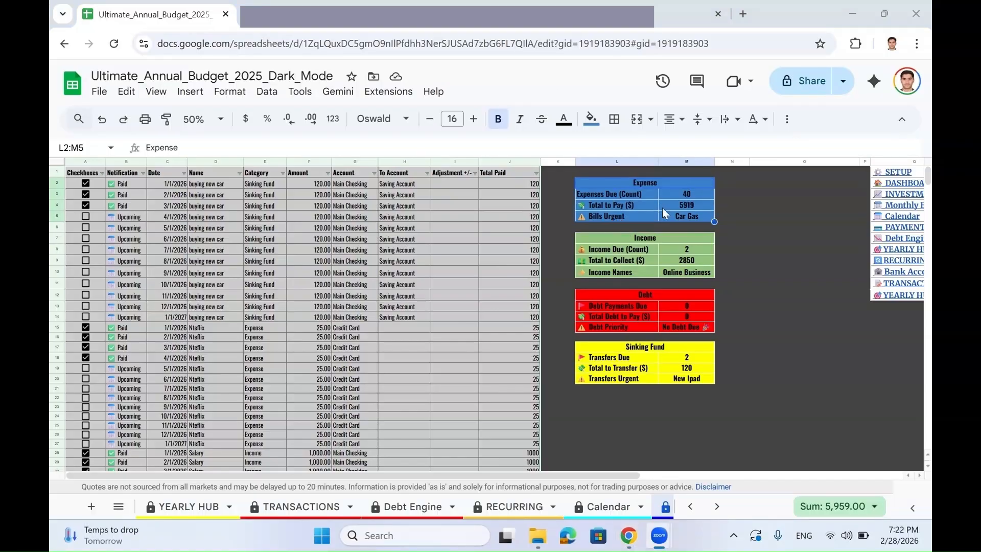
# Examine the Expense block's Expenses Due, Total to Pay and Bills Urgent cells and their formulas on the PAYMENT sheet
pyautogui.click(653, 180)
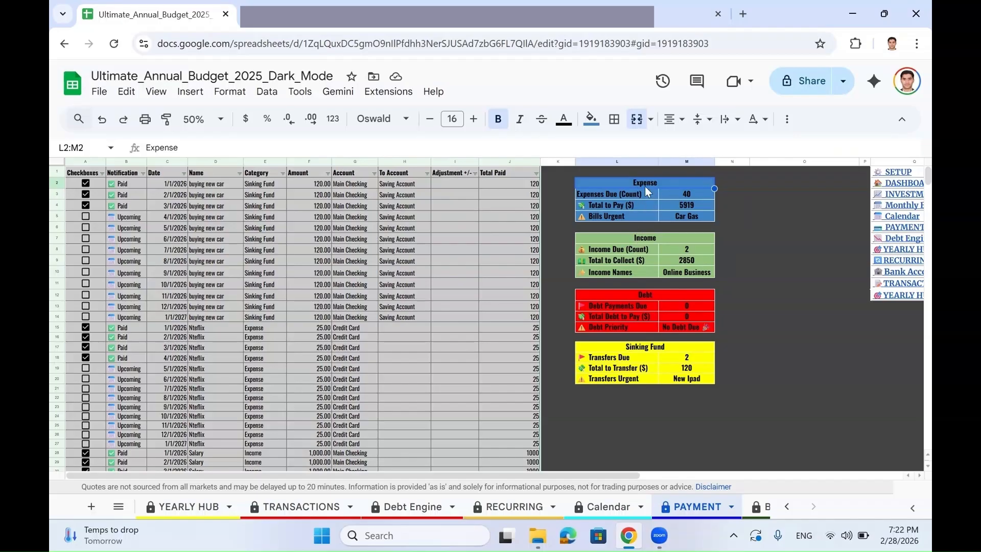
pyautogui.click(632, 193)
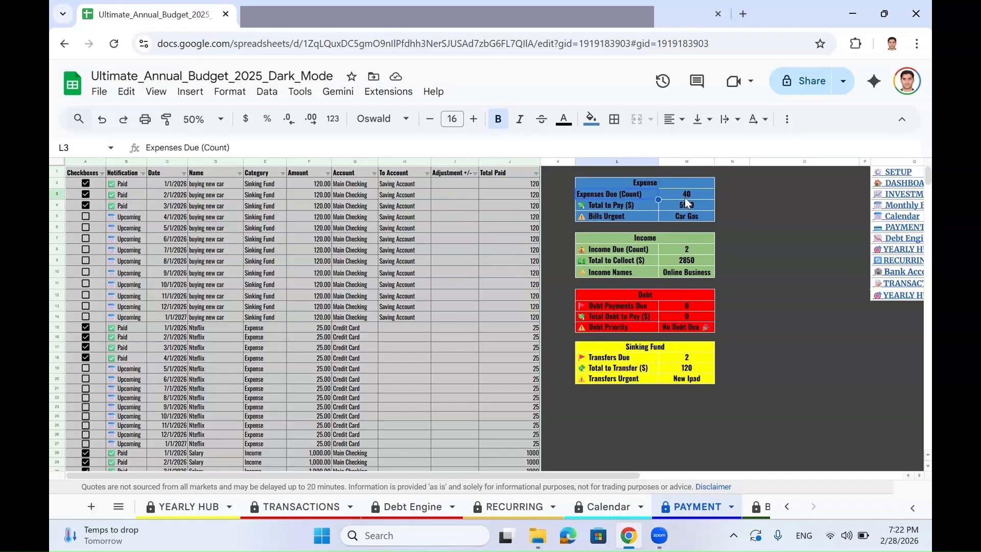
pyautogui.click(688, 200)
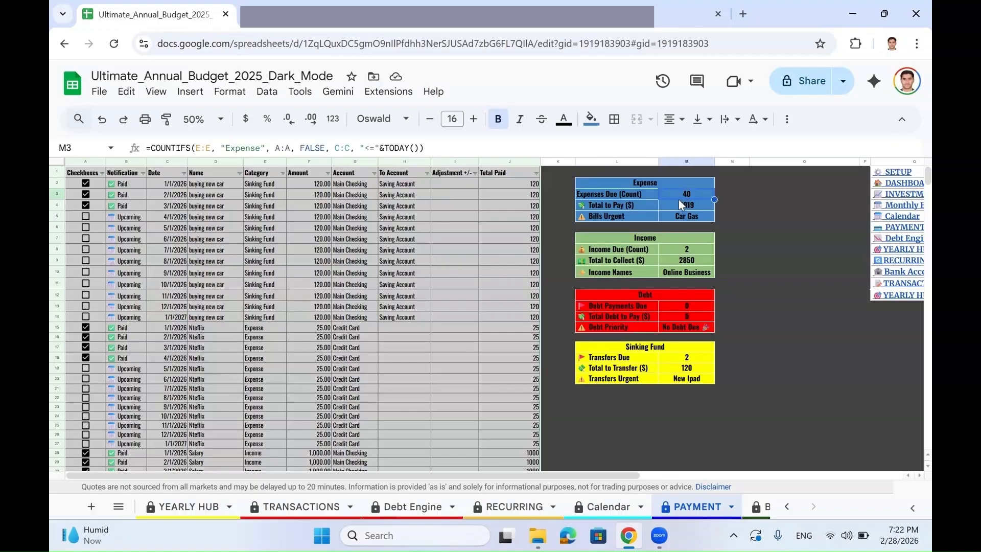
pyautogui.click(676, 206)
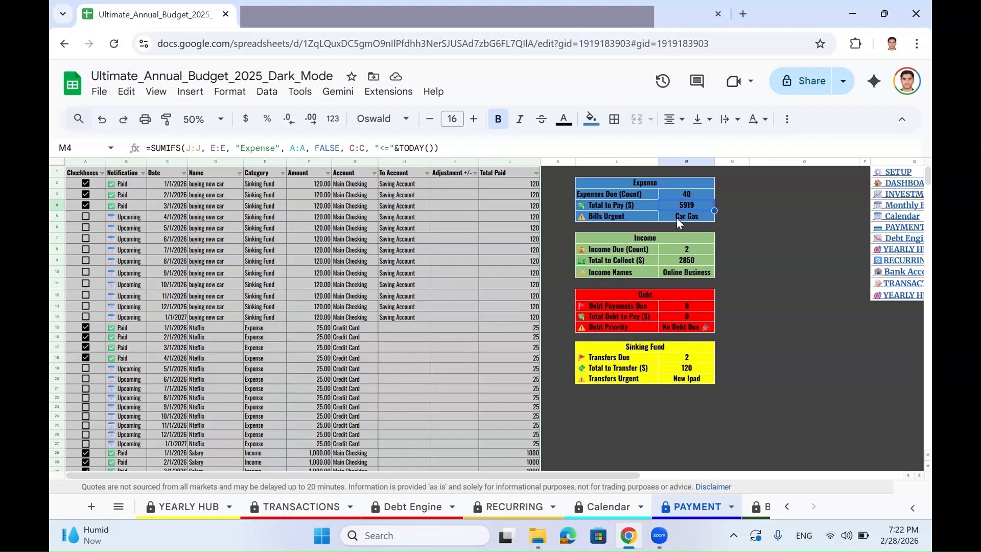
pyautogui.click(678, 219)
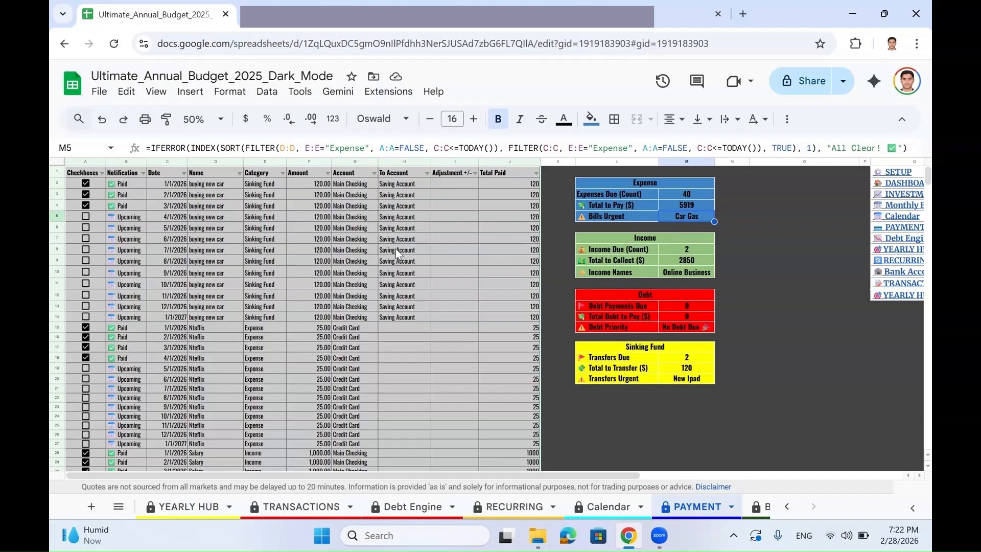
# Find the overdue New Ipad payment and select its row from Notification to Total Paid
pyautogui.scroll(-10, 232, 284)
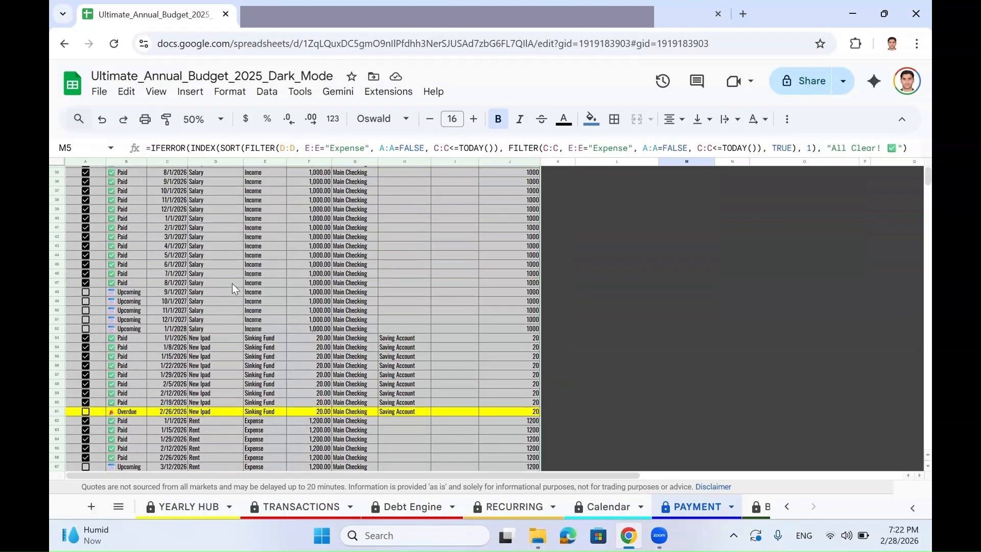
pyautogui.moveTo(142, 410); pyautogui.dragTo(488, 409)
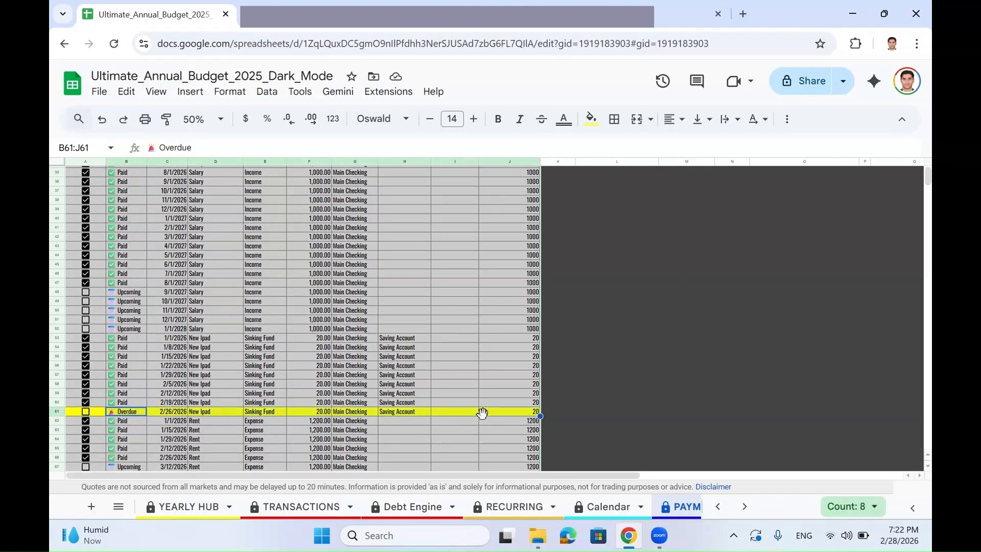
# Filter the PAYMENT sheet's Name column to show only "Salary 1234", suppressing the protected-range warning for 5 minutes
pyautogui.scroll(7, 485, 415)
pyautogui.scroll(3, 488, 422)
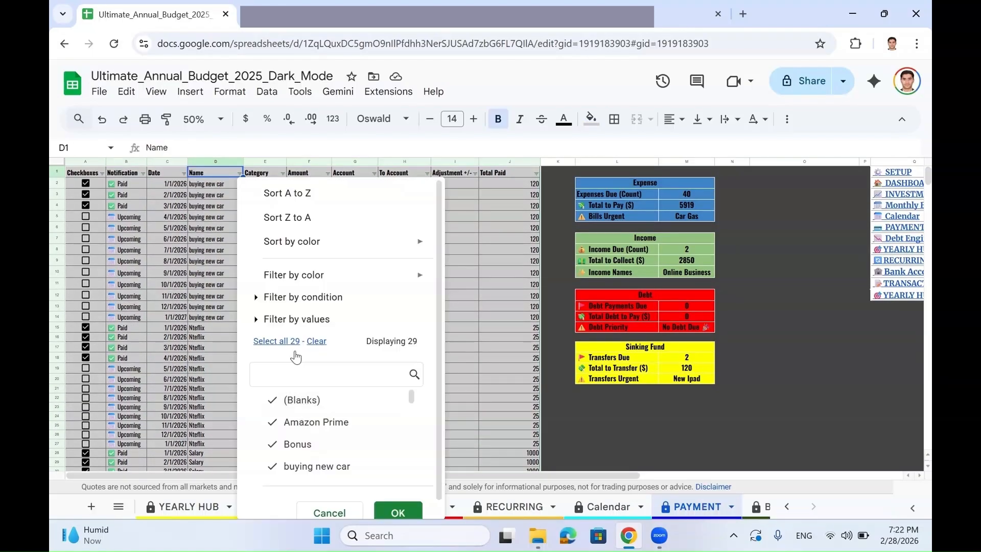
pyautogui.click(322, 345)
pyautogui.click(315, 378)
pyautogui.write('sala')
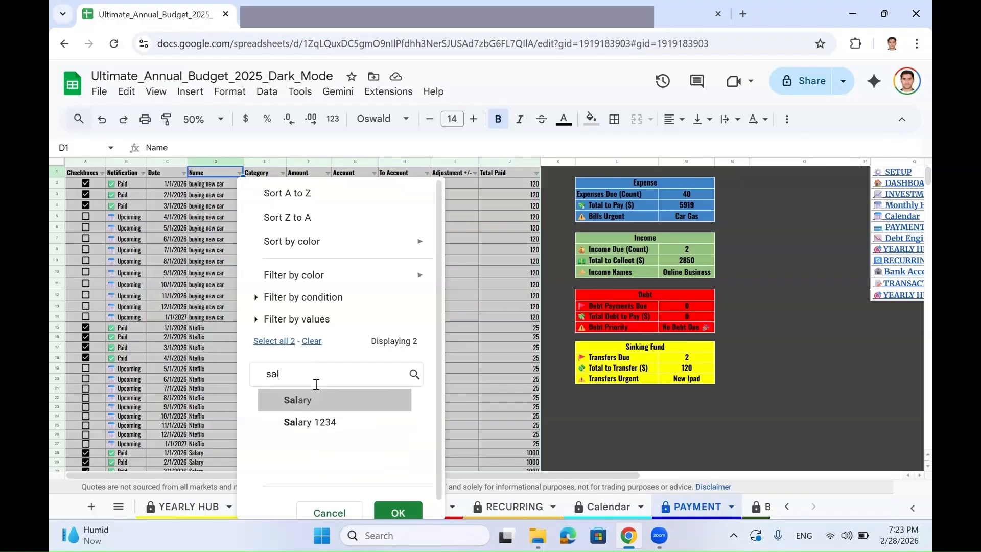
pyautogui.click(343, 426)
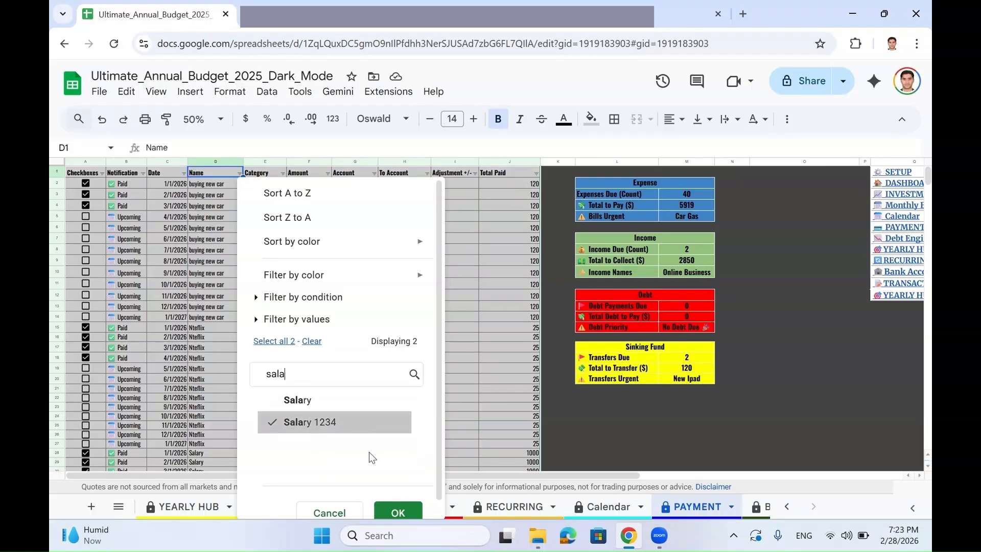
pyautogui.click(390, 508)
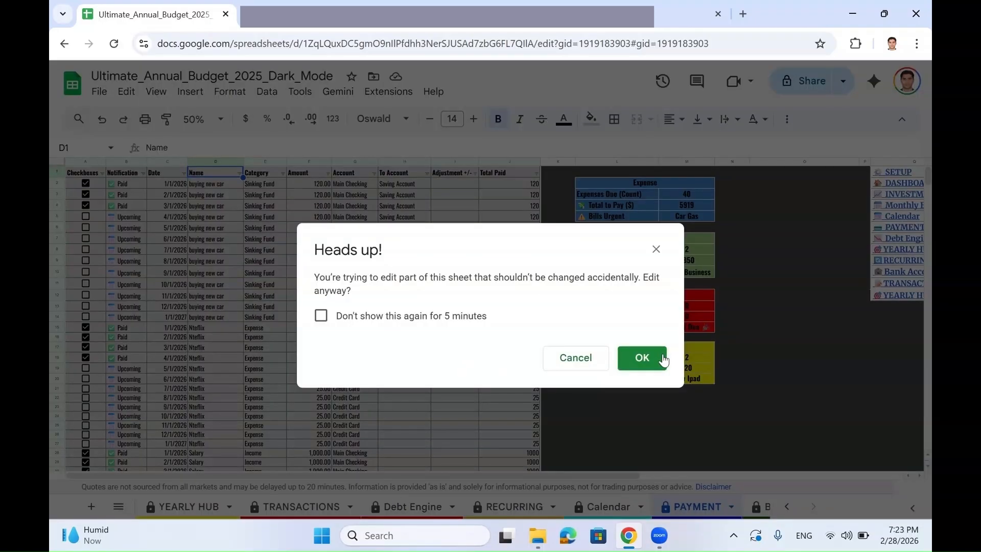
pyautogui.click(513, 323)
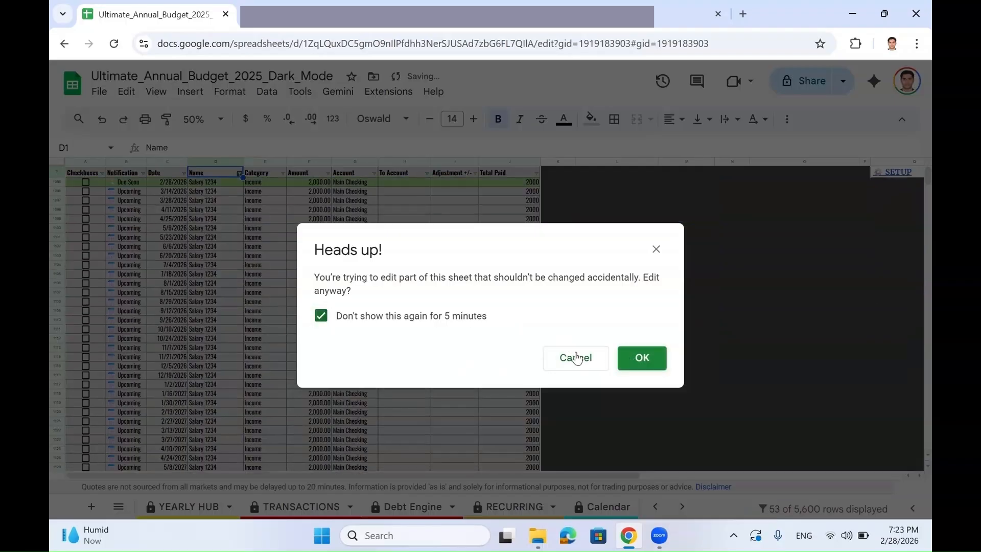
pyautogui.click(638, 361)
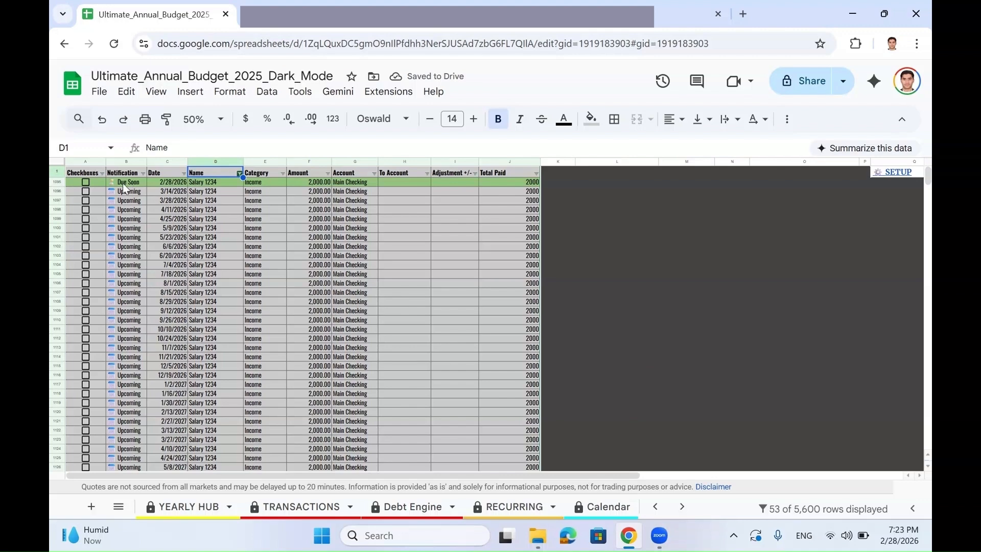
# Check the Salary 1234 entry on the RECURRING sheet and return to the PAYMENT sheet
pyautogui.scroll(-5, 210, 219)
pyautogui.click(510, 505)
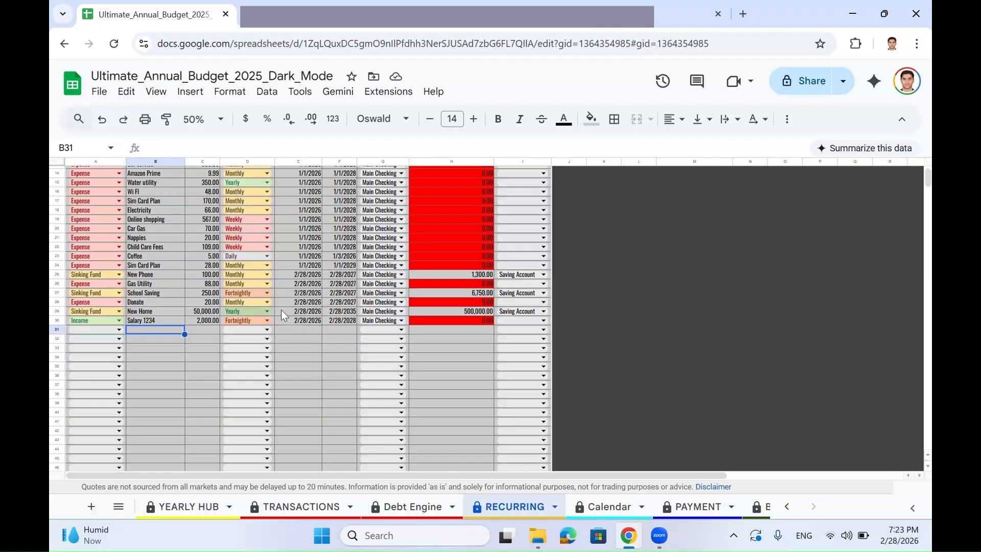
pyautogui.click(697, 507)
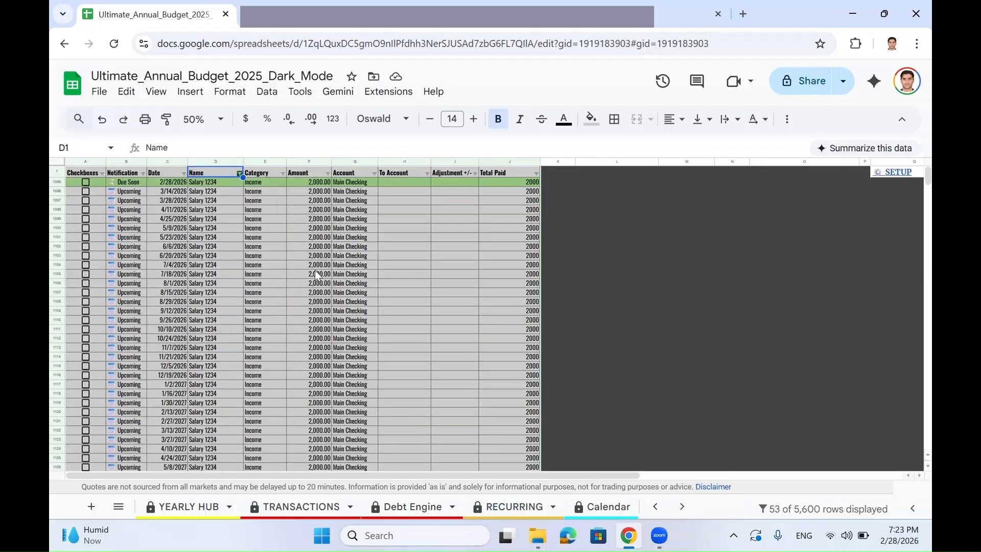
# Select all filtered Salary 1234 dates in the PAYMENT sheet's Date column
pyautogui.press('Left')
pyautogui.press('Left')
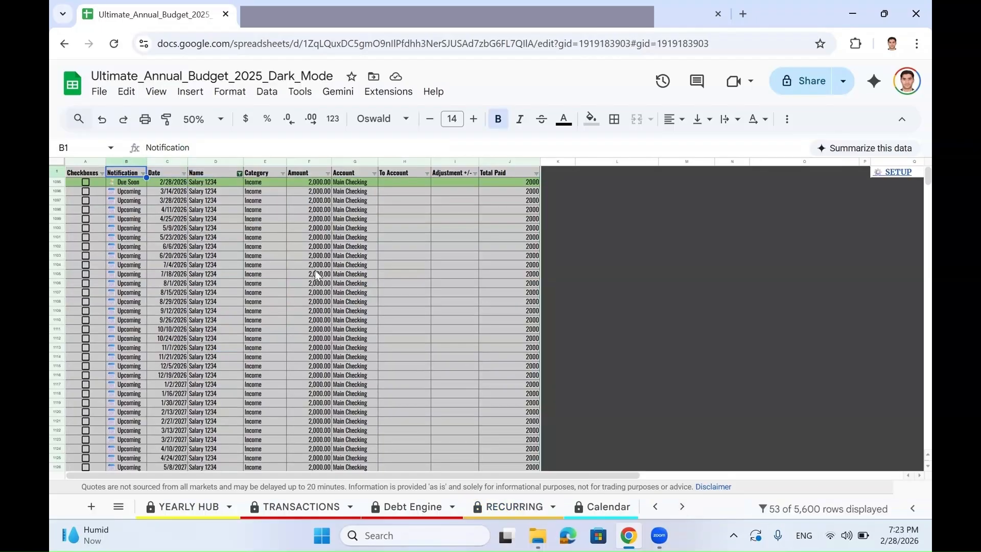
pyautogui.press('Down')
pyautogui.press('Right')
pyautogui.hotkey('ctrl', 'shift', 'Down')
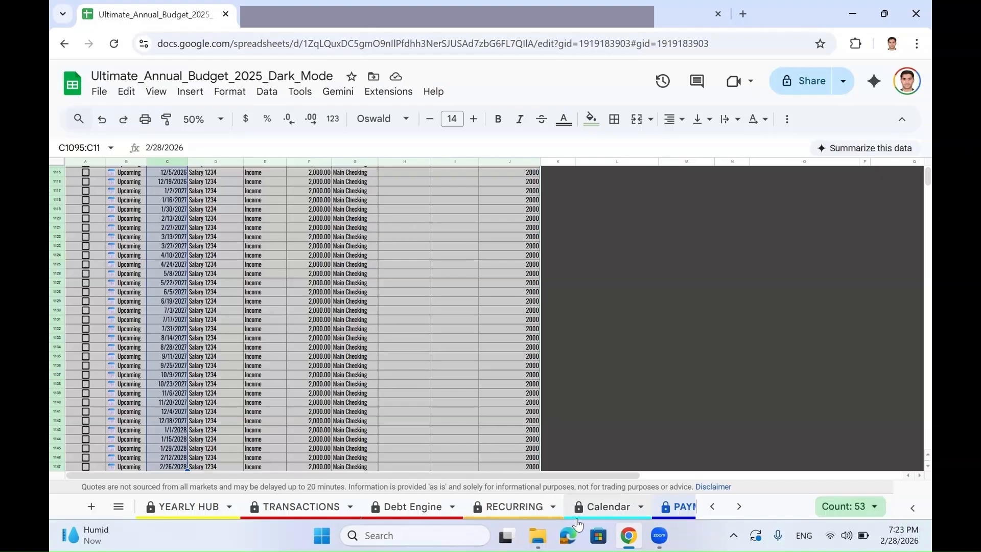
# Open the Calendar sheet and examine its Month options and Year cell
pyautogui.click(587, 508)
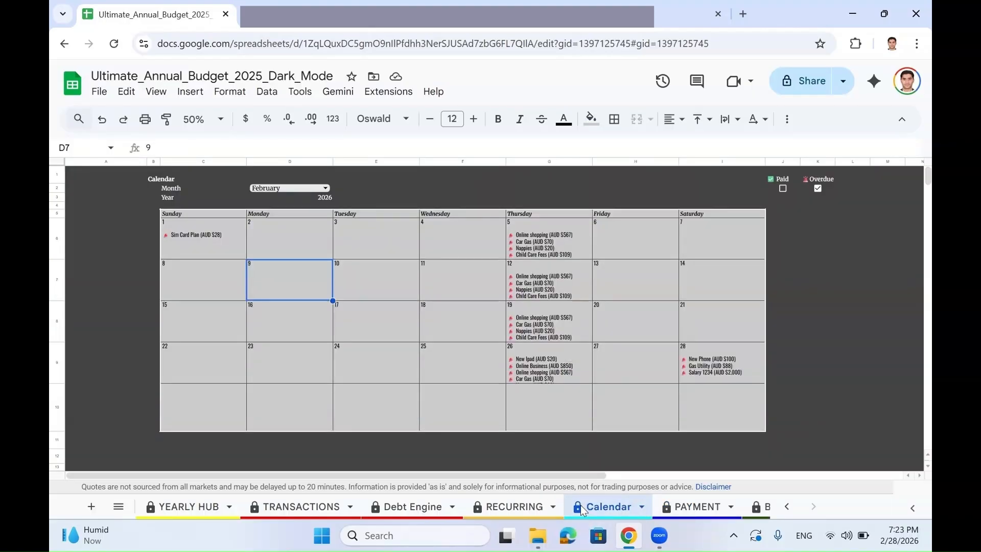
pyautogui.click(325, 188)
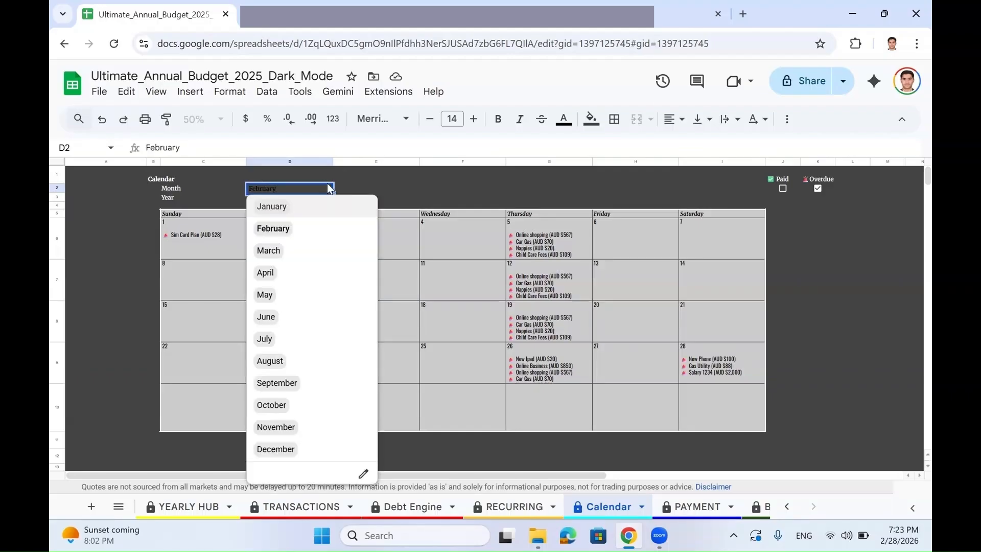
pyautogui.click(355, 174)
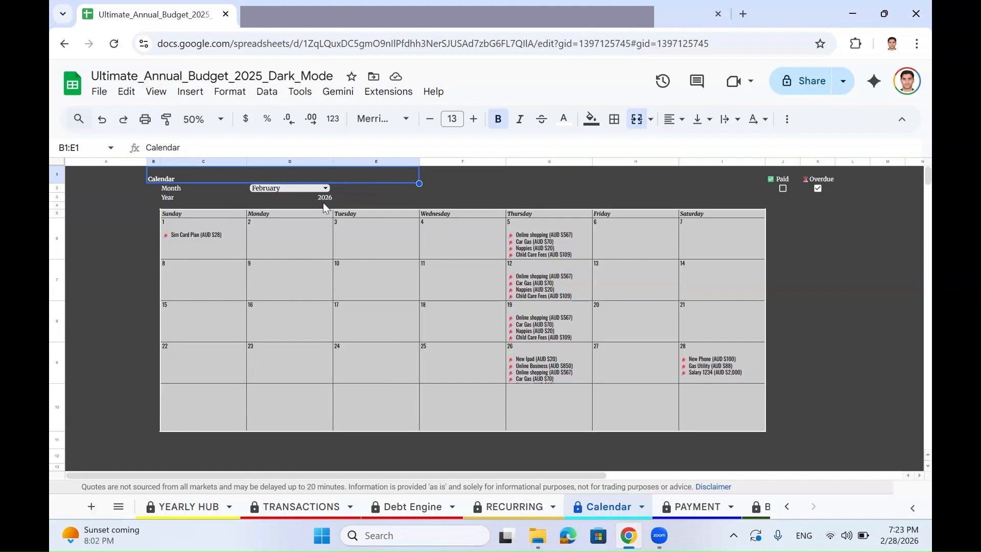
pyautogui.click(327, 198)
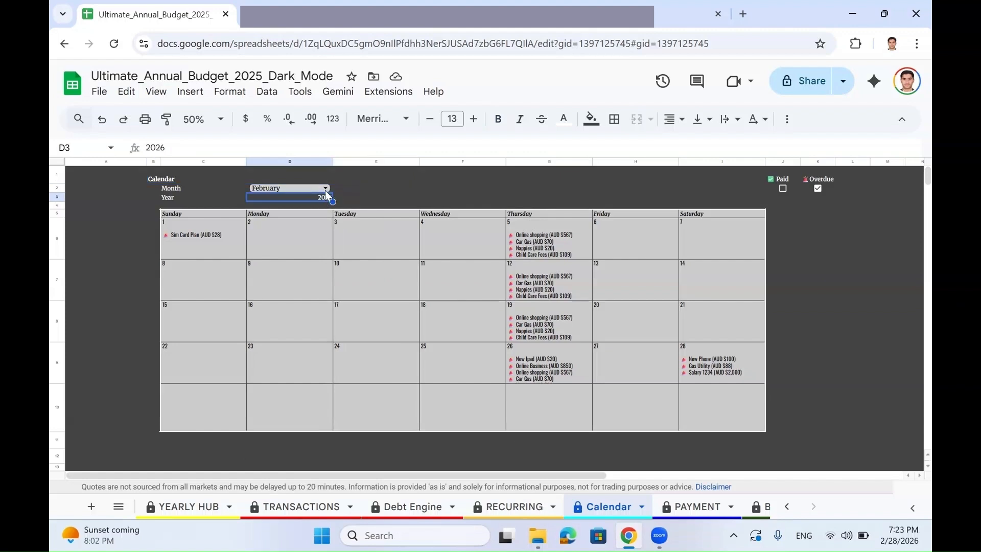
# Try out the calendar's Paid and Overdue display options, and restore the overdue-only selection
pyautogui.click(784, 188)
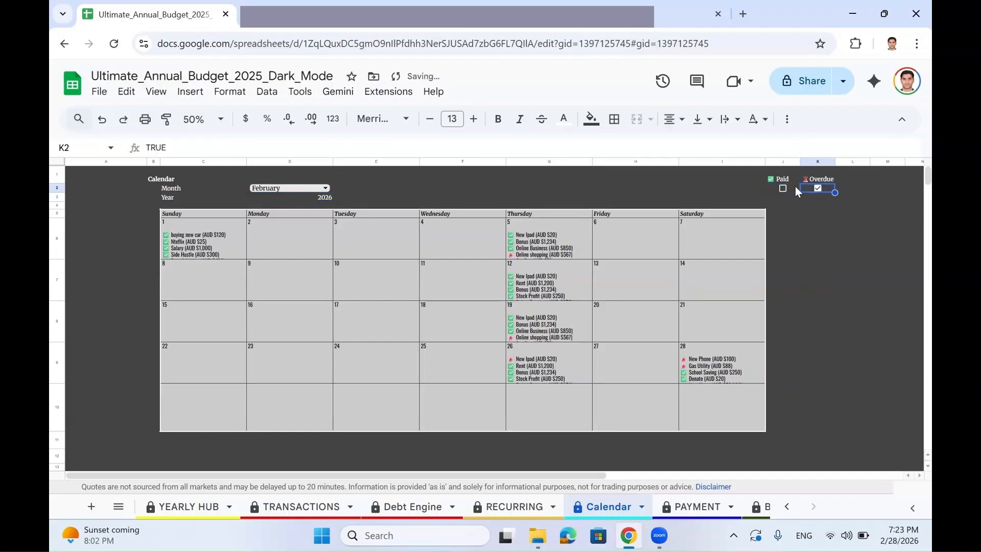
pyautogui.click(818, 188)
pyautogui.click(819, 188)
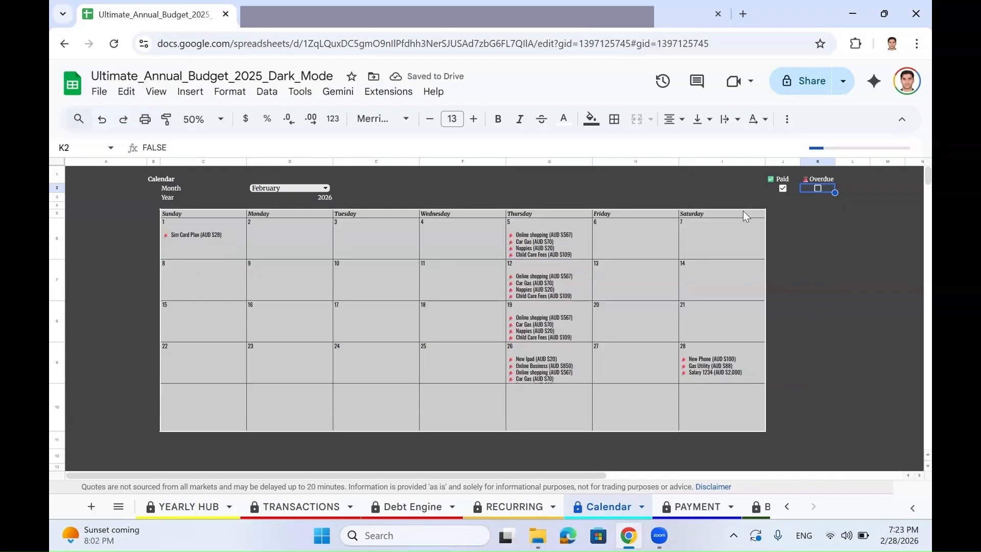
pyautogui.click(818, 188)
pyautogui.click(783, 188)
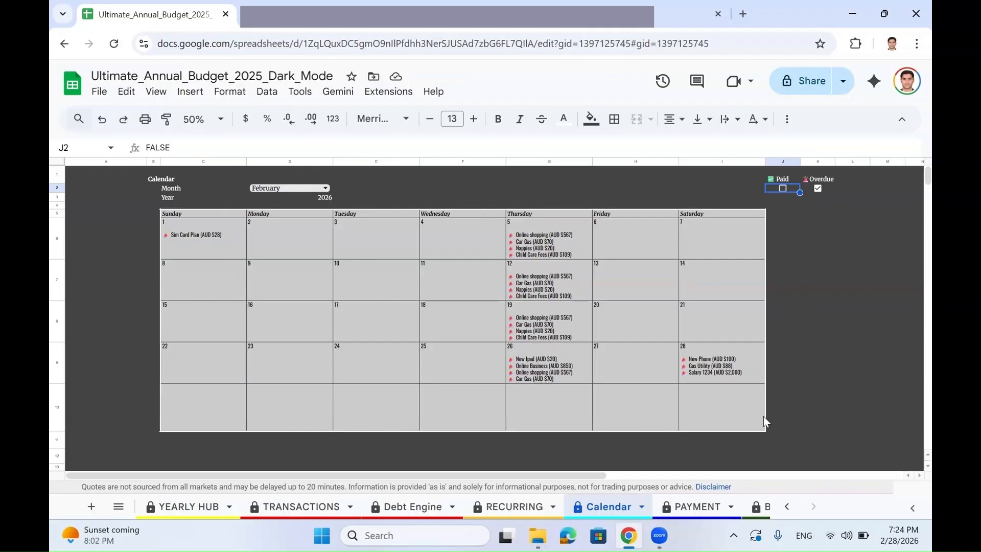
# Review February 28 in the calendar and mark the 2/28/2026 Salary 1234 payment as paid on the PAYMENT sheet
pyautogui.click(707, 381)
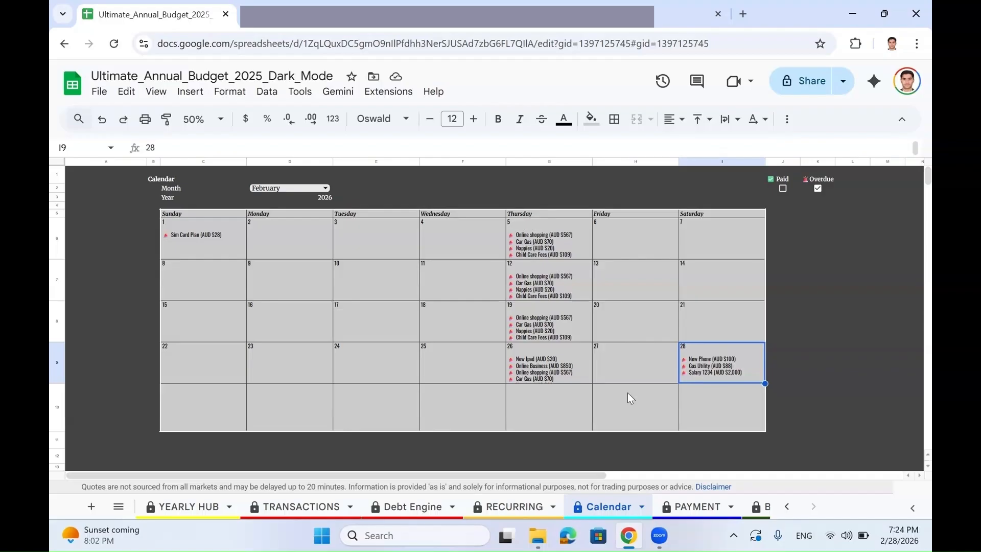
pyautogui.click(698, 506)
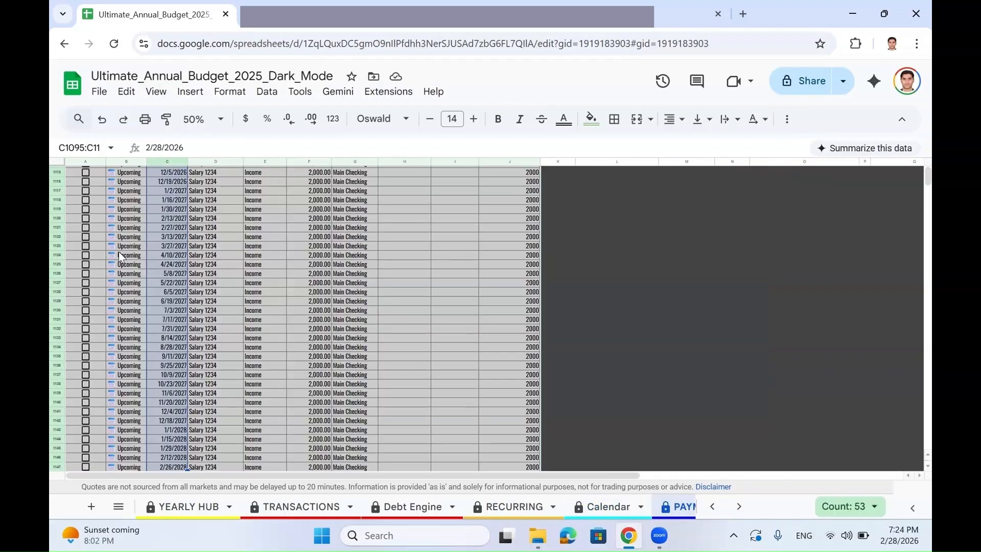
pyautogui.click(86, 183)
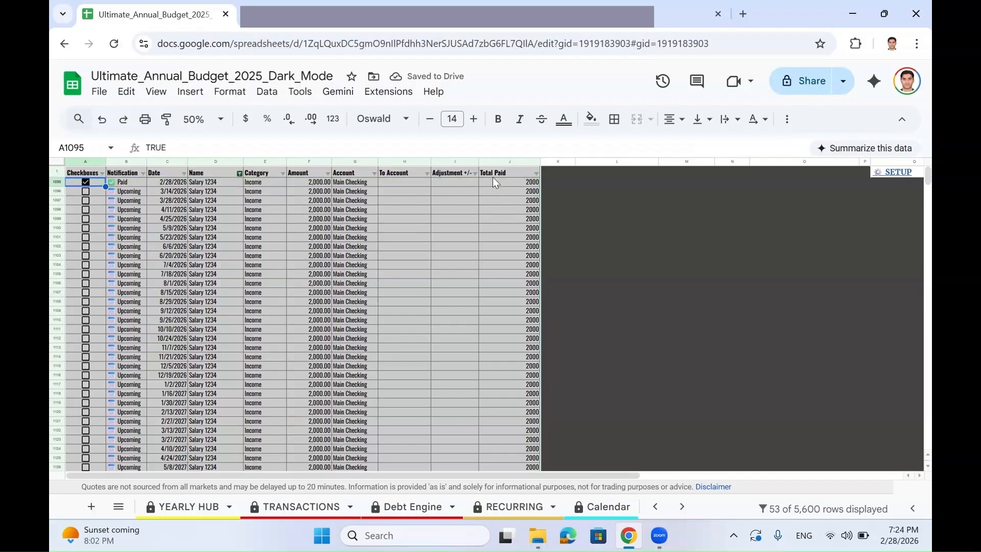
# Enable the Paid display option on the Calendar sheet and select the February 28 cell
pyautogui.click(616, 508)
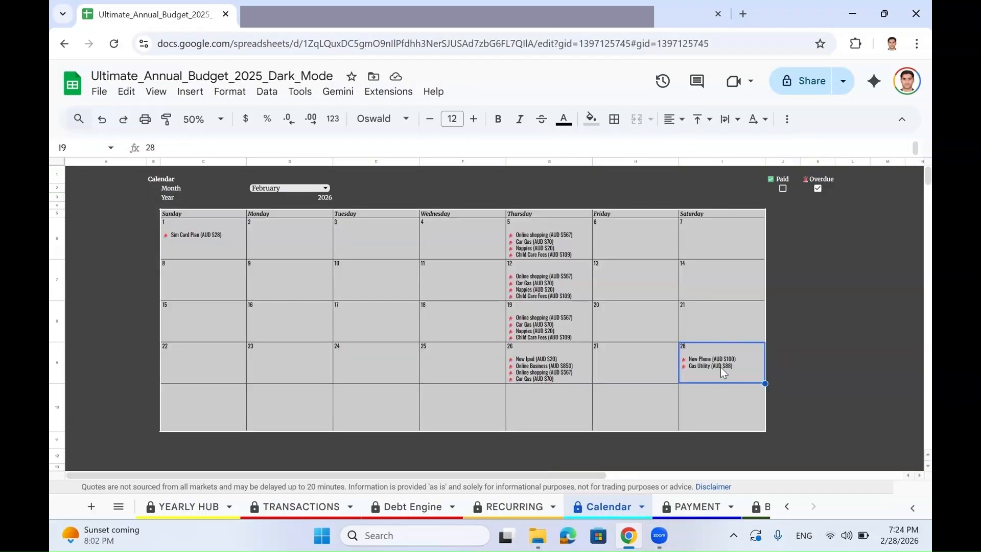
pyautogui.click(783, 188)
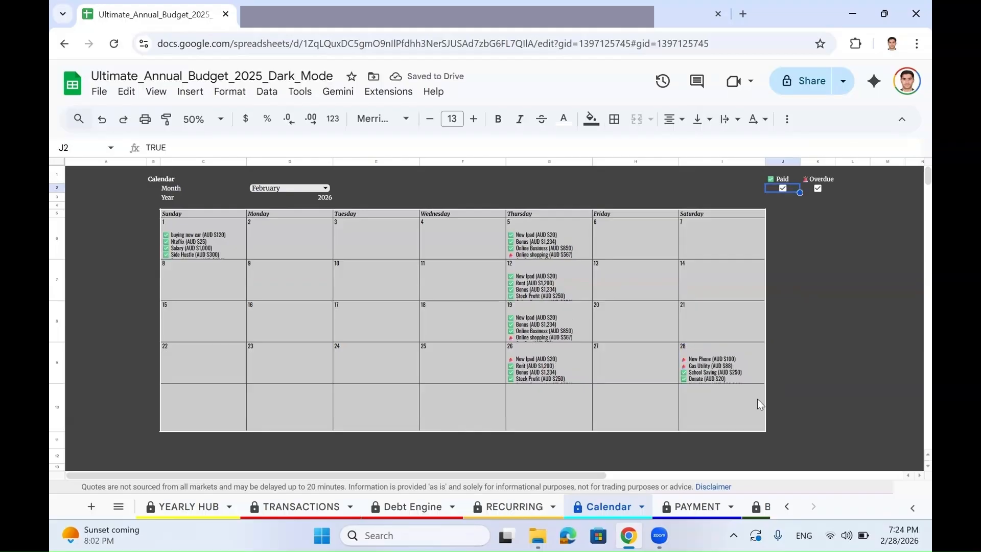
pyautogui.click(738, 373)
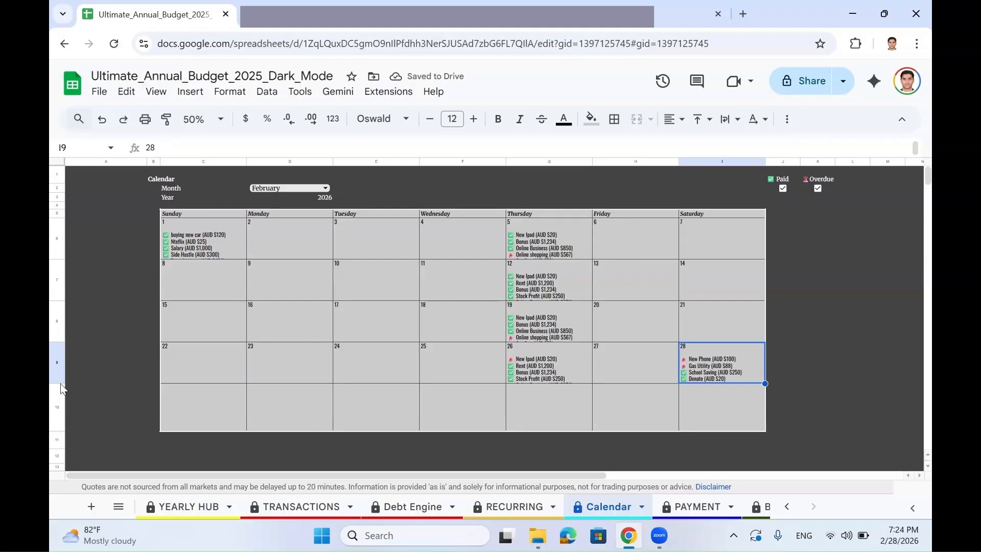
# Enlarge calendar row 9 to read all the February 28 entries, and undo the resizing
pyautogui.moveTo(57, 384); pyautogui.dragTo(145, 405)
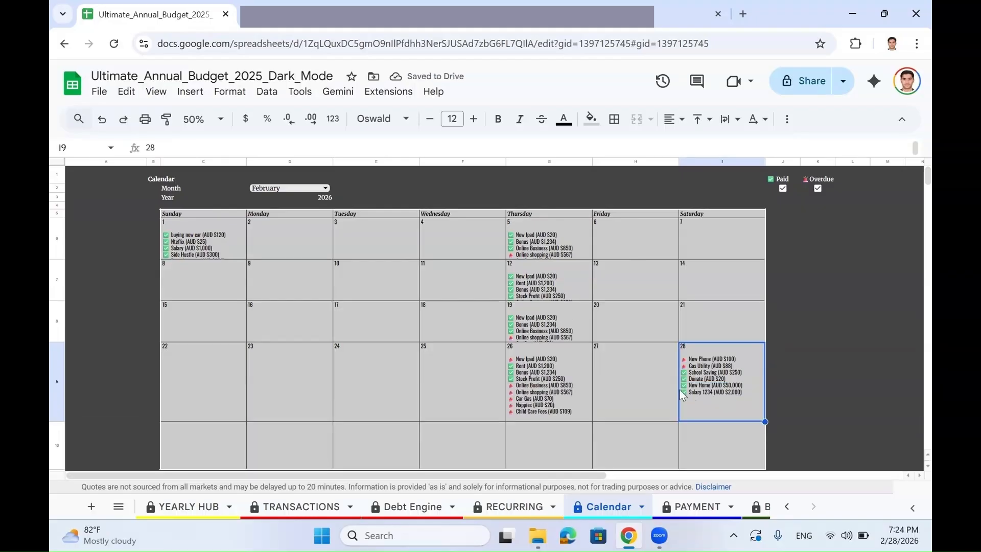
pyautogui.scroll(-1, 679, 390)
pyautogui.click(102, 119)
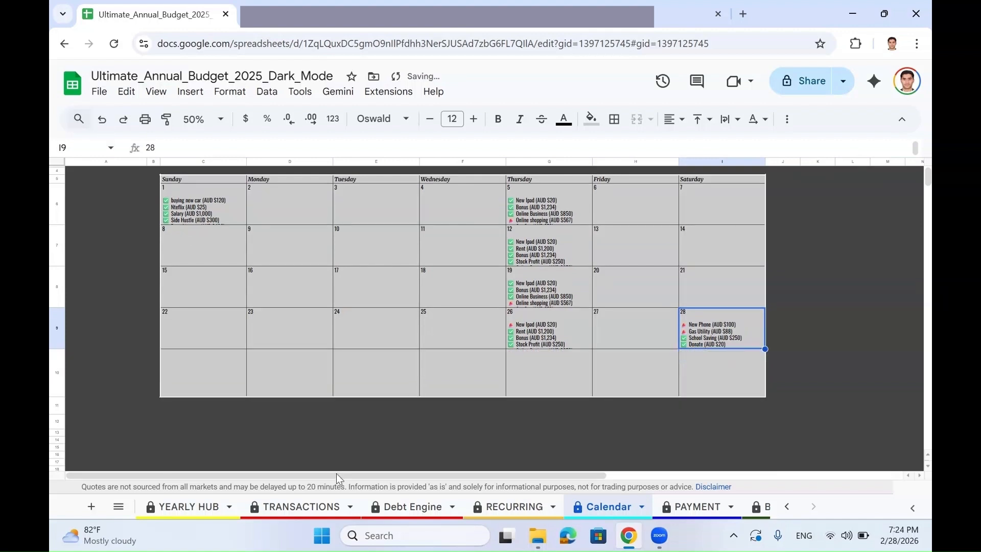
# Open the Monthly Budget sheet and select the Salary 1234 category in the income table
pyautogui.click(118, 507)
pyautogui.scroll(1, 140, 445)
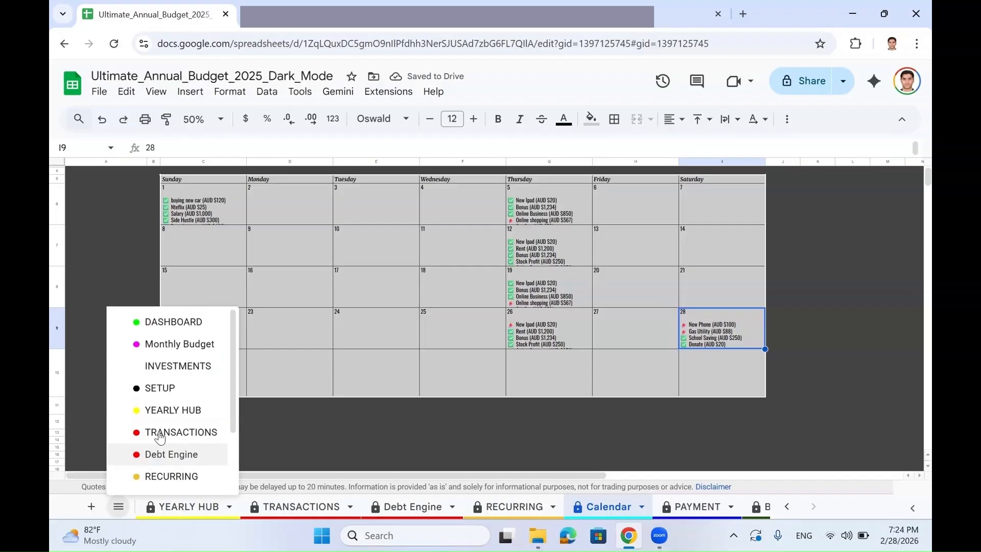
pyautogui.click(169, 345)
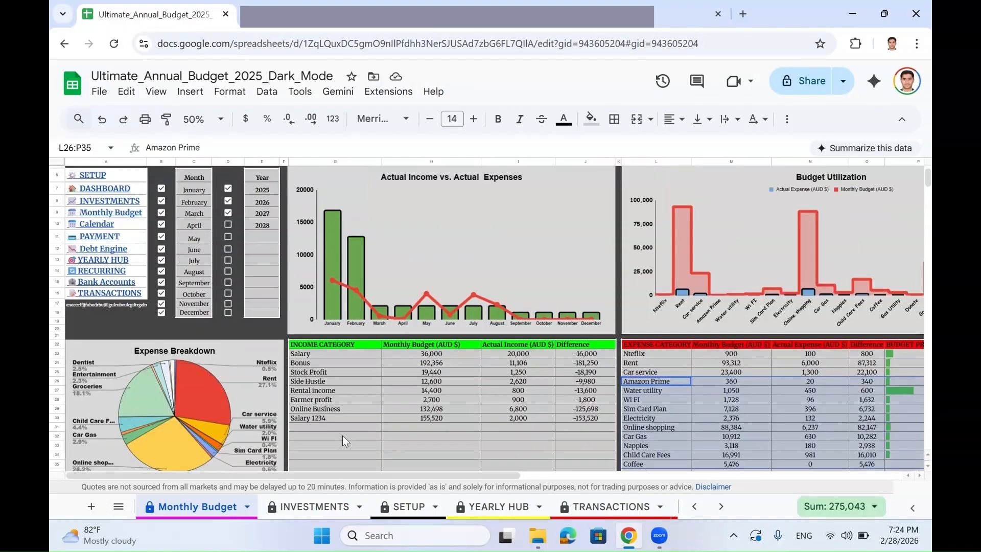
pyautogui.click(321, 420)
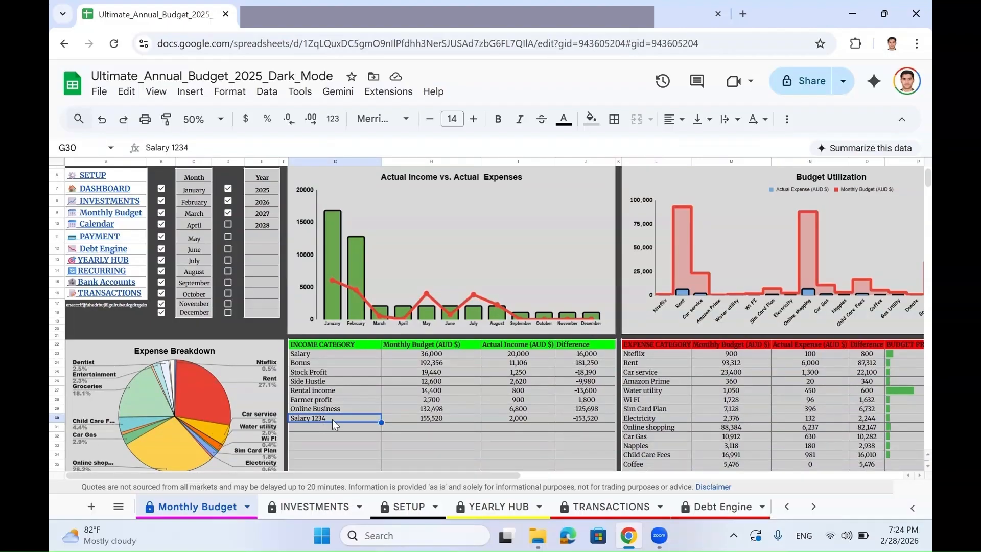
# Check the actual income recorded for Salary 1234 in the Monthly Budget income table
pyautogui.click(528, 417)
pyautogui.click(518, 347)
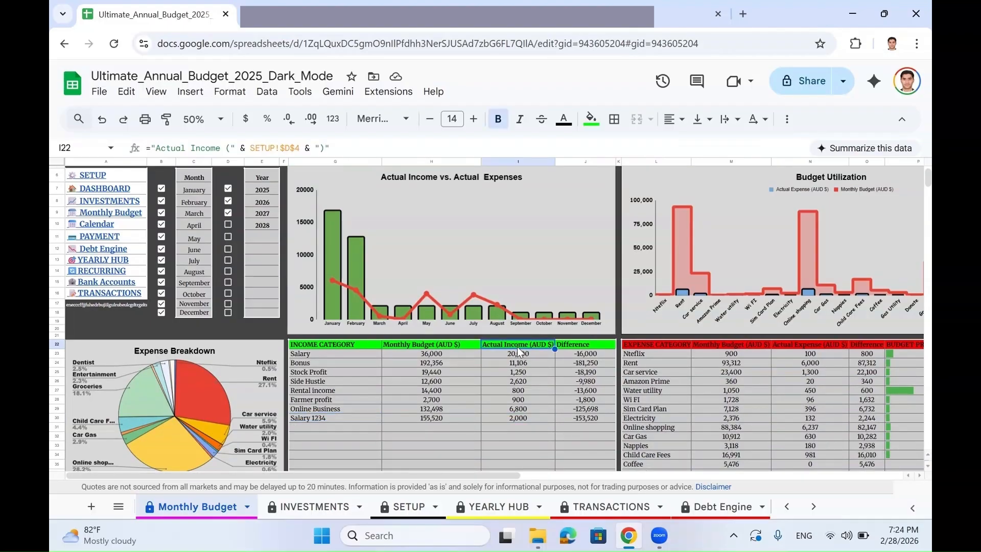
pyautogui.click(518, 418)
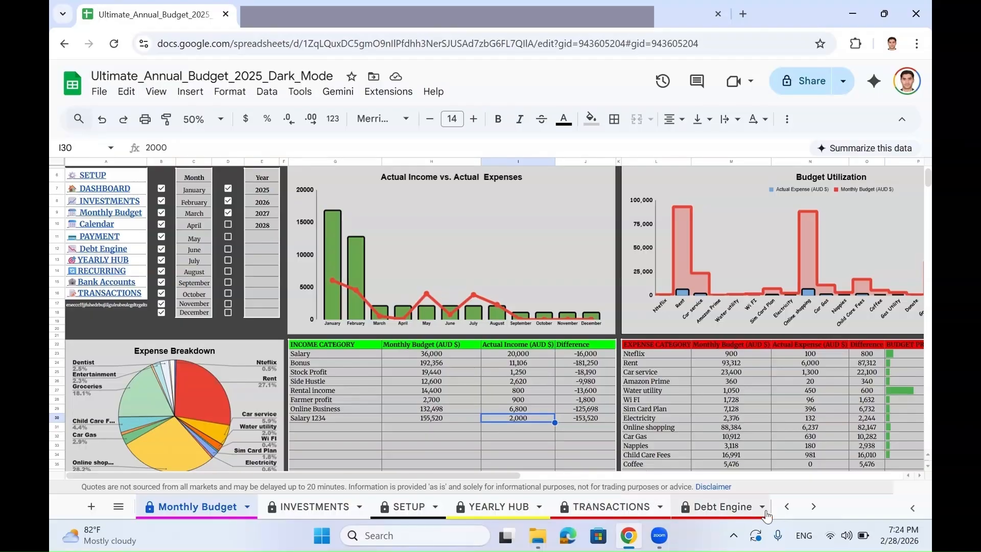
# Return to the PAYMENT sheet to review the filtered Salary 1234 payments
pyautogui.click(814, 507)
pyautogui.click(606, 508)
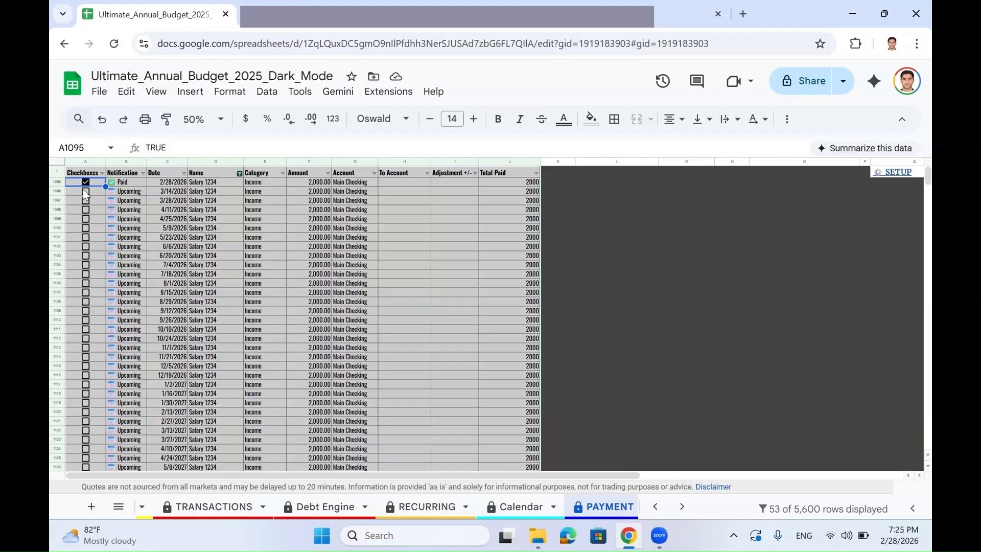
pyautogui.press('super')
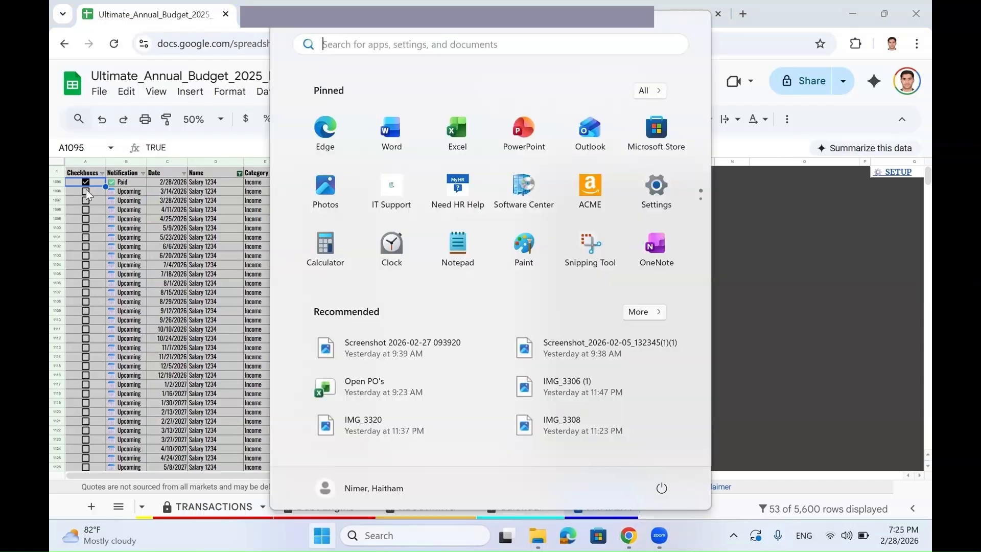
pyautogui.click(897, 283)
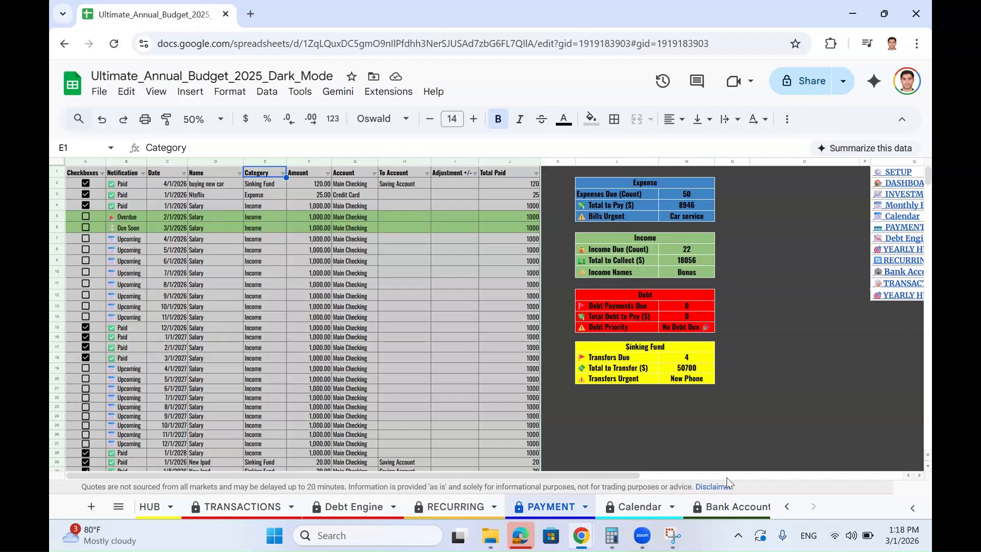
# Compare the entries on the RECURRING sheet with their paid checkboxes and summary tables on the PAYMENT sheet
pyautogui.click(447, 501)
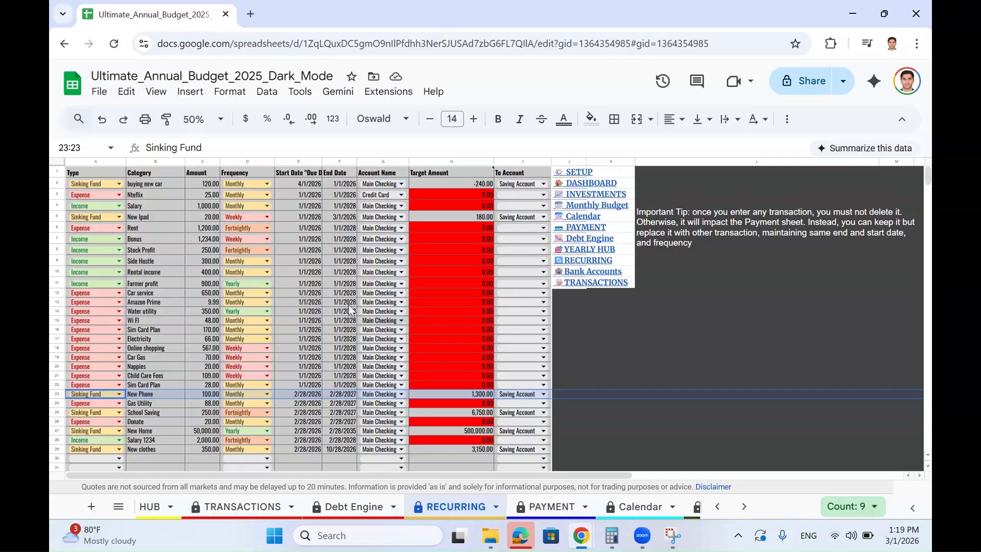
pyautogui.click(541, 507)
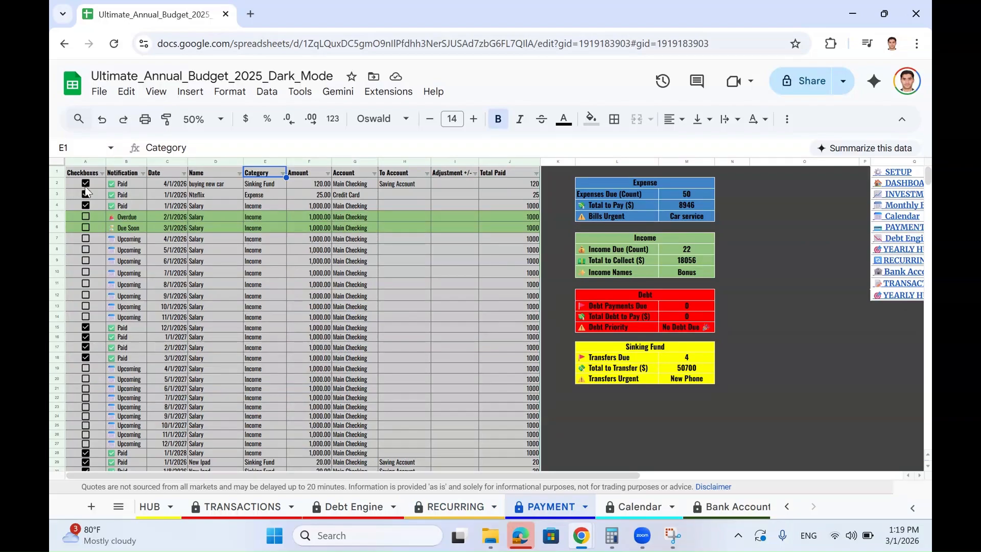
pyautogui.click(453, 507)
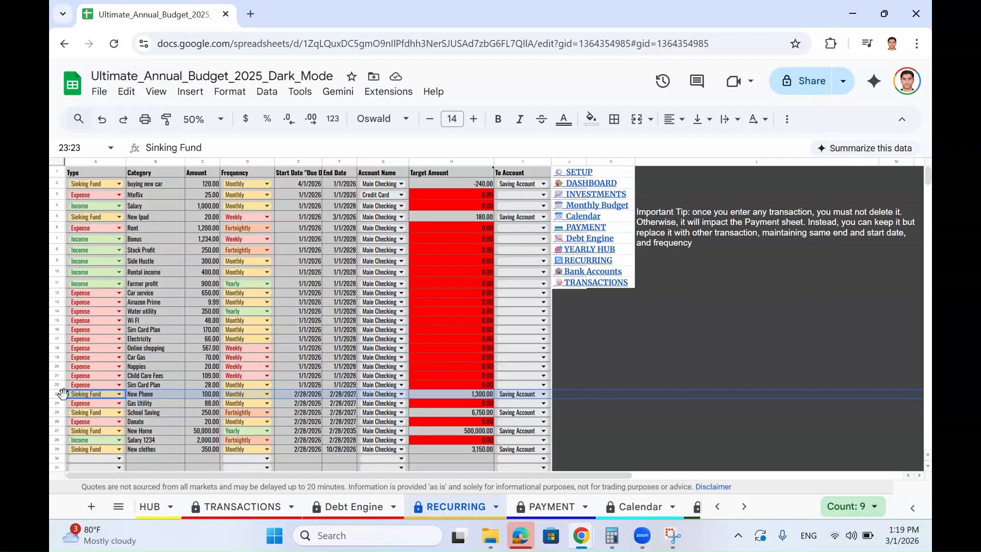
pyautogui.click(546, 507)
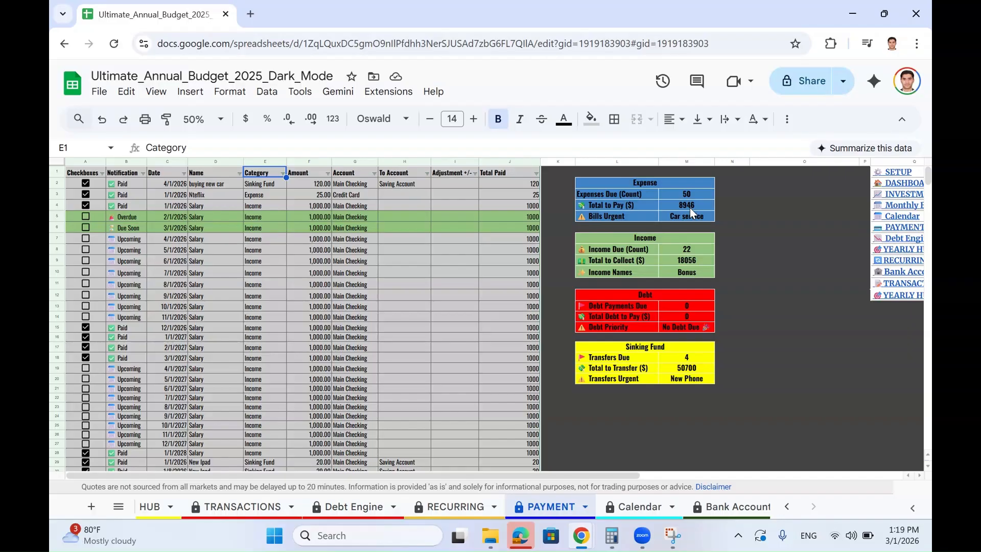
# Delete the New Phone sinking fund row, row 23, from the RECURRING sheet
pyautogui.click(450, 507)
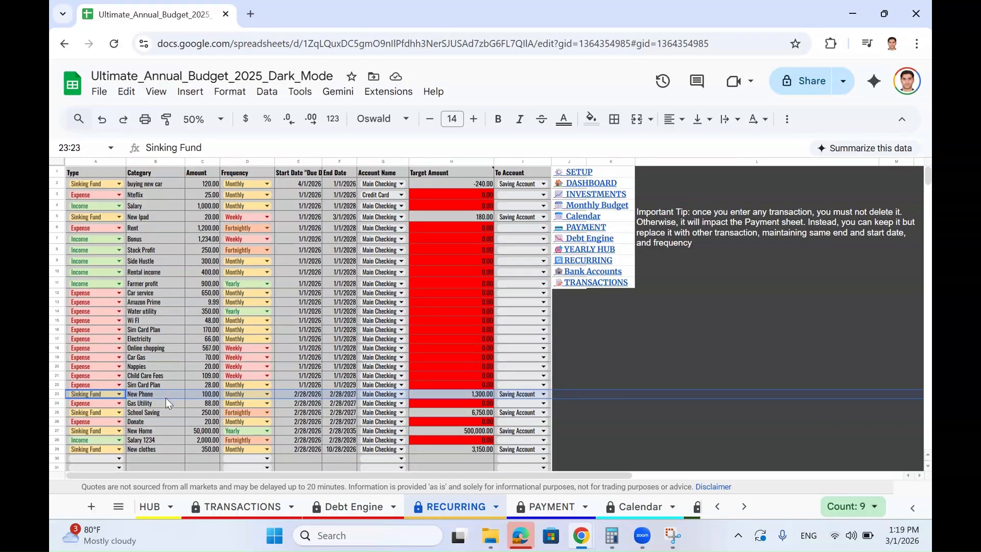
pyautogui.rightClick(70, 394)
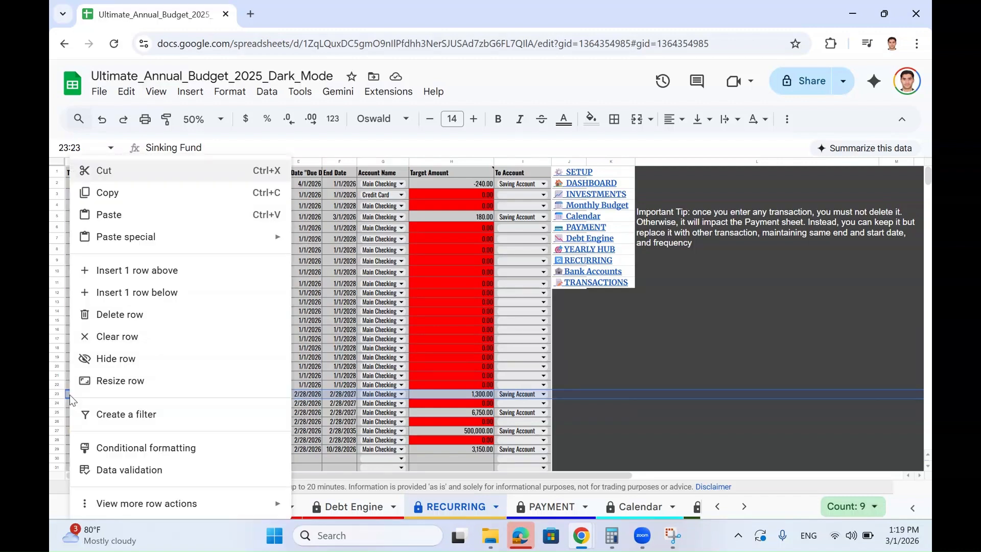
pyautogui.click(644, 366)
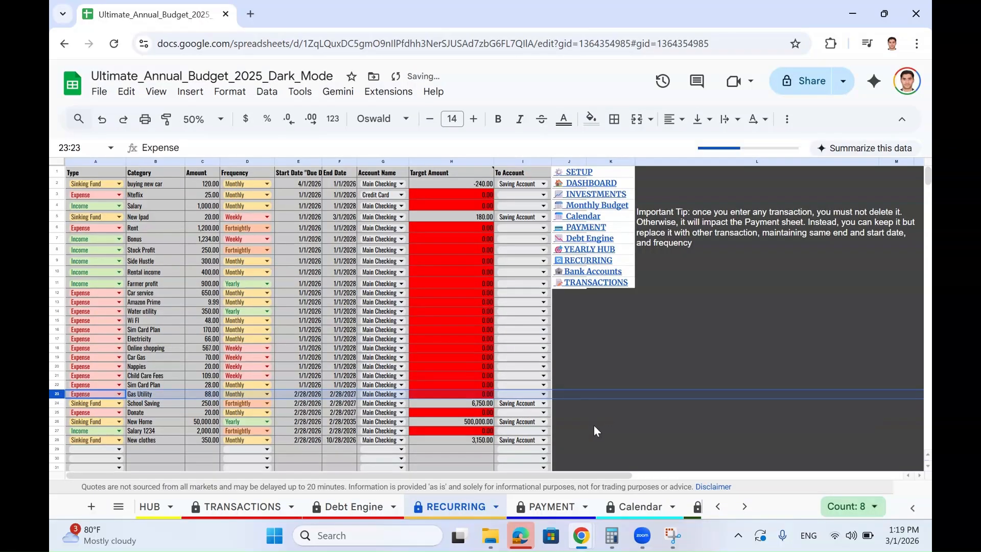
# Review the payment list and its checkboxes on the PAYMENT sheet for the effect of the deleted recurring row
pyautogui.click(540, 508)
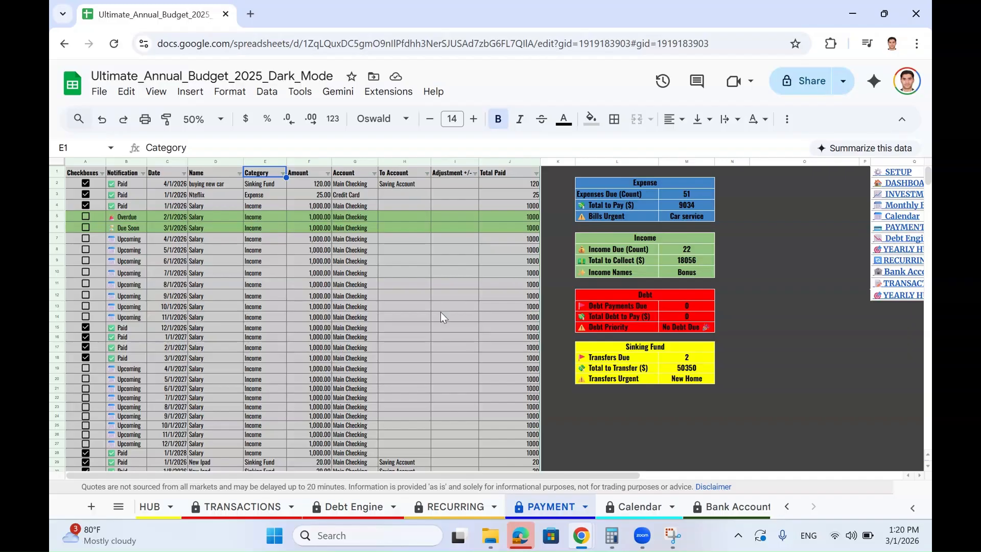
pyautogui.scroll(-5, 442, 316)
pyautogui.scroll(5, 442, 316)
pyautogui.click(91, 167)
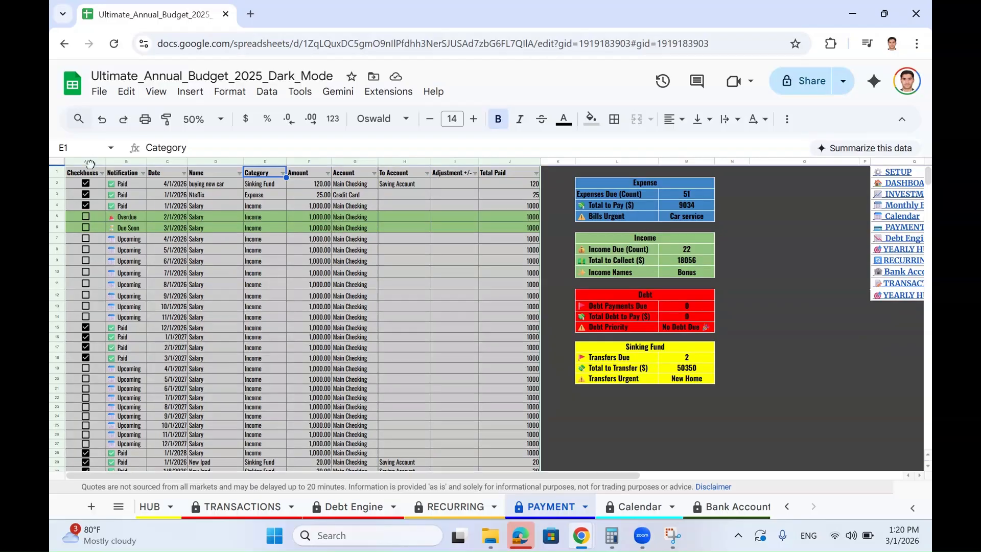
pyautogui.click(638, 358)
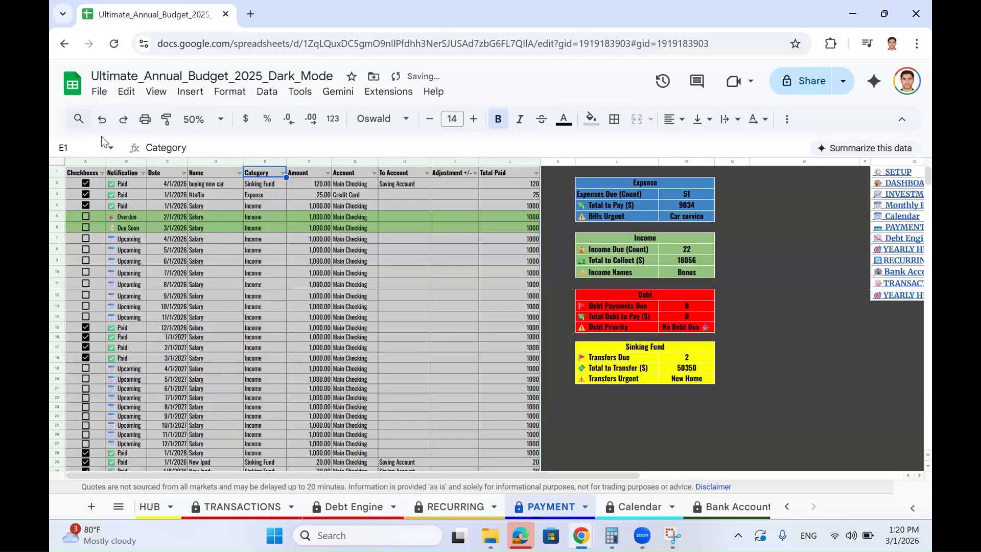
# Examine the Gas Utility entry on the RECURRING sheet against the checkboxes on the PAYMENT sheet
pyautogui.click(474, 505)
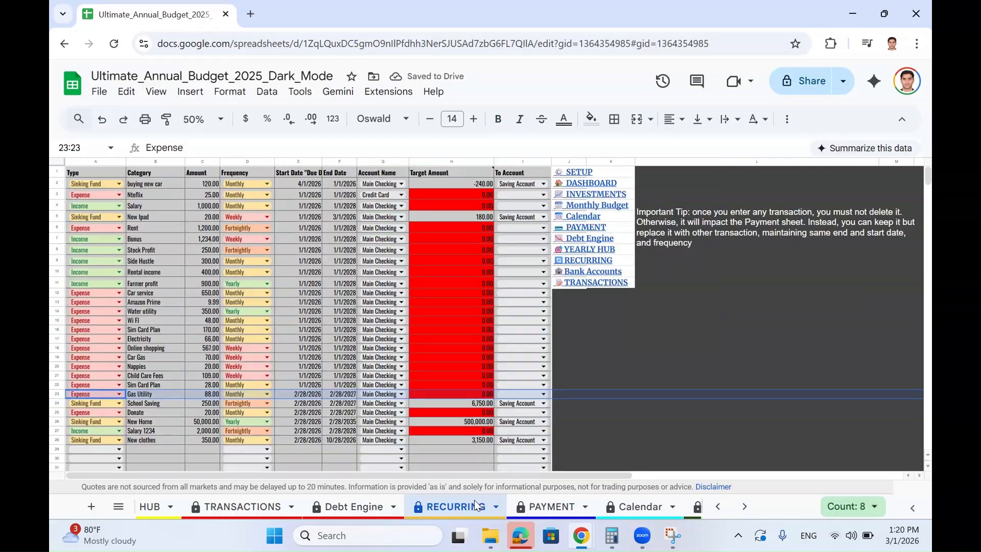
pyautogui.click(141, 392)
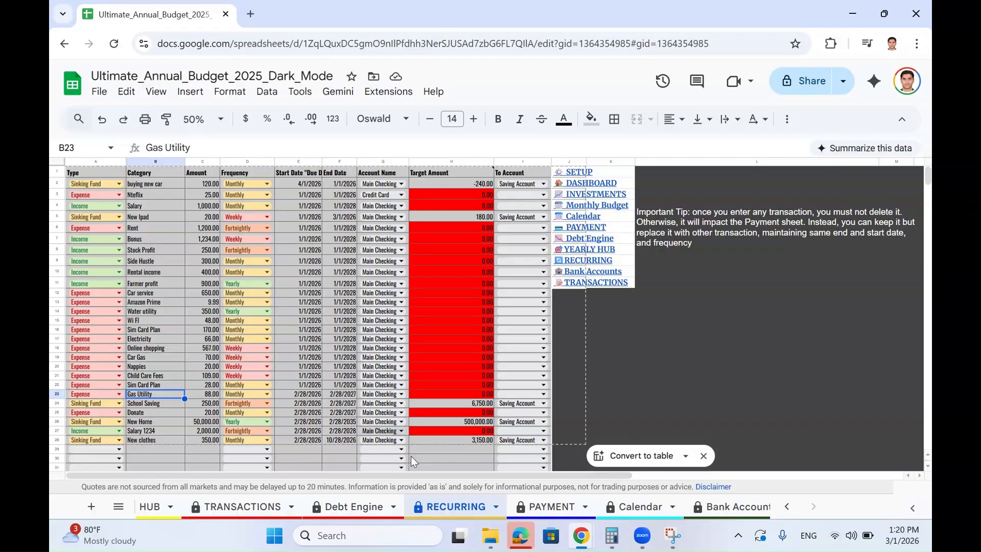
pyautogui.click(548, 507)
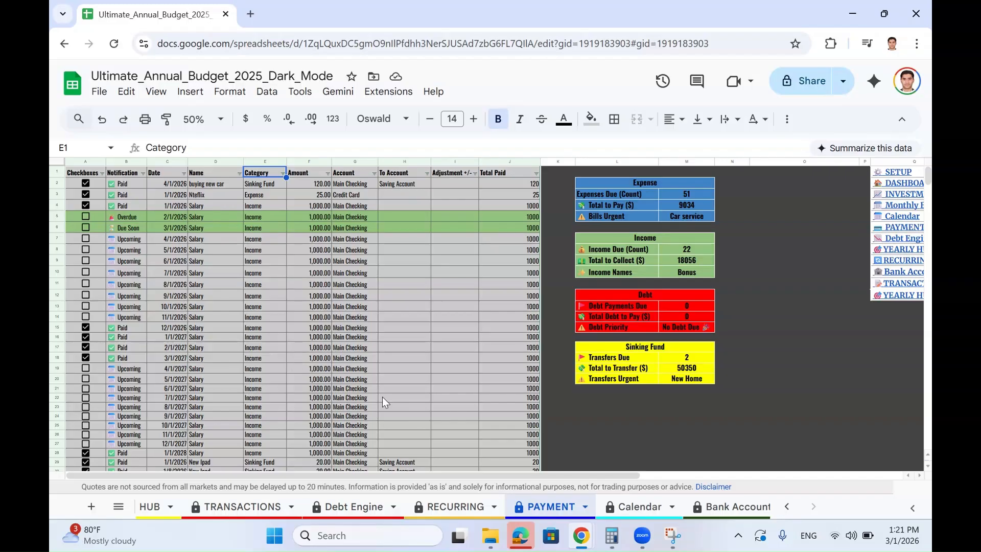
pyautogui.click(450, 503)
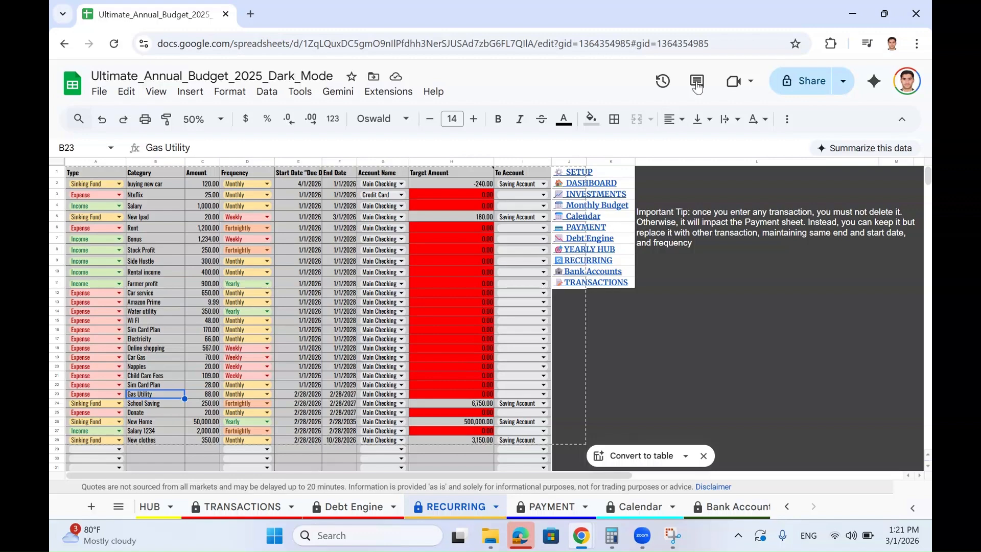
# Open the DASHBOARD sheet and inspect the income and expense summary tables and the Total Income cell
pyautogui.click(119, 510)
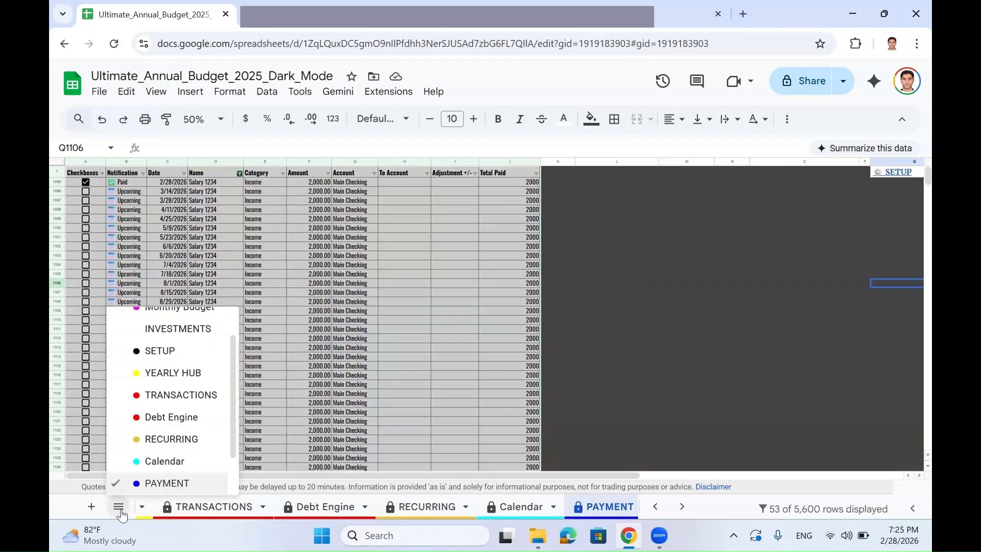
pyautogui.scroll(3, 171, 433)
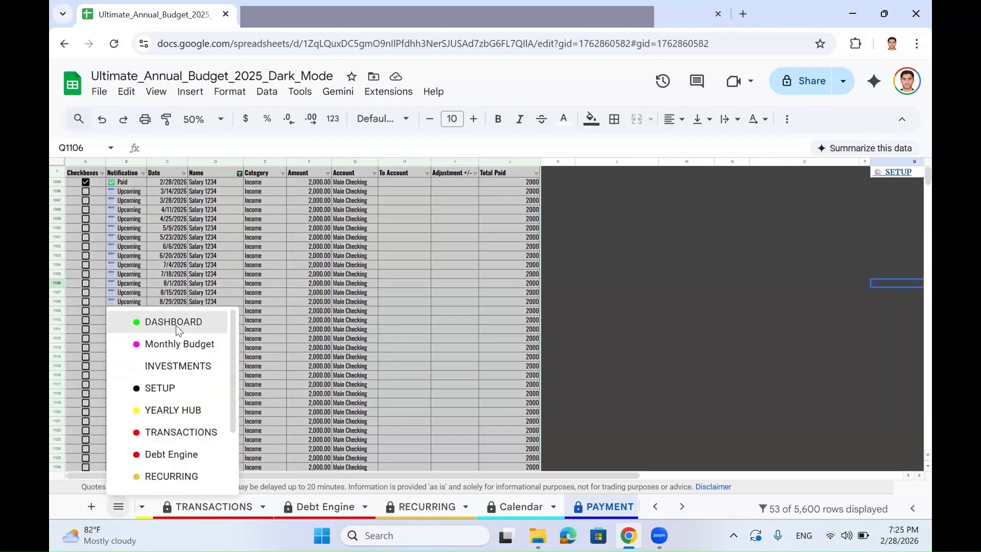
pyautogui.click(176, 321)
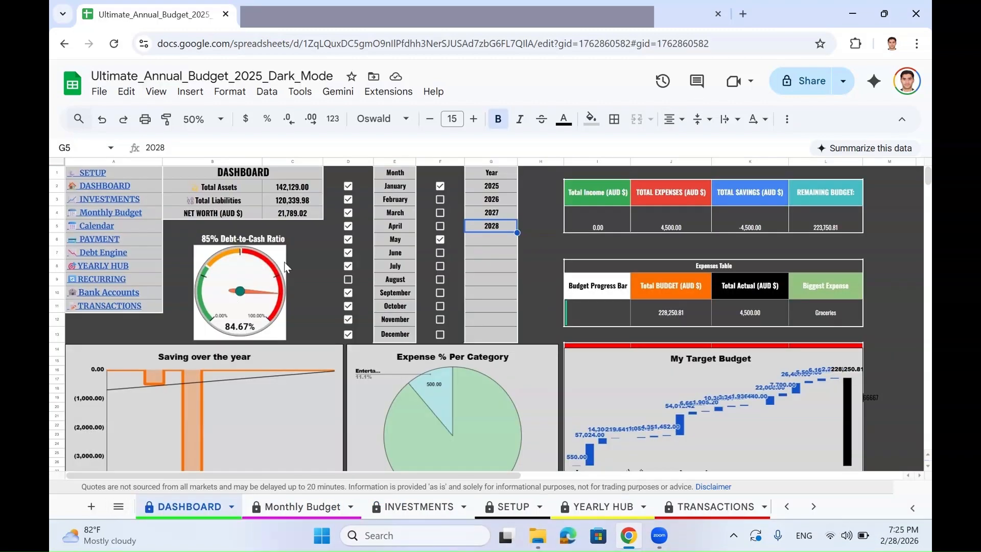
pyautogui.moveTo(597, 193); pyautogui.dragTo(801, 320)
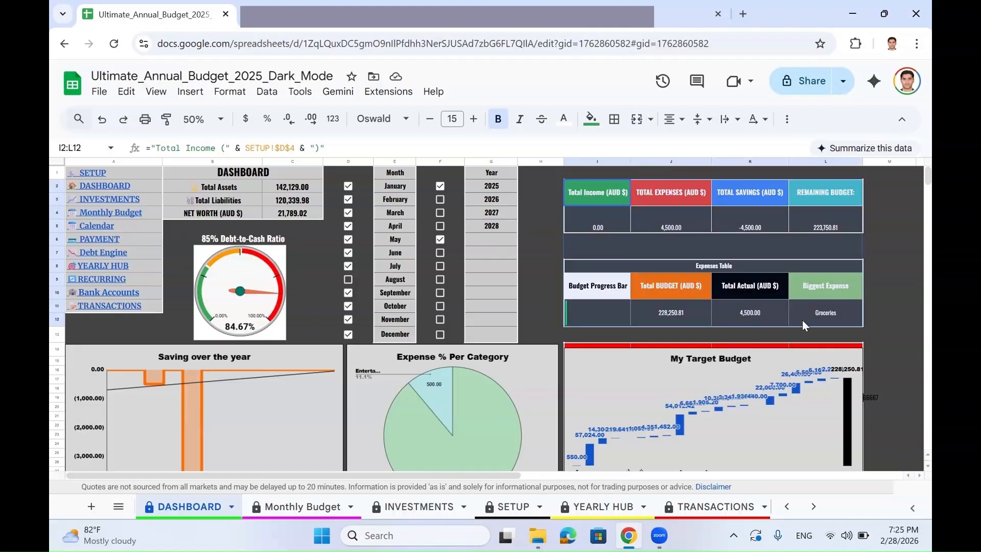
pyautogui.click(612, 223)
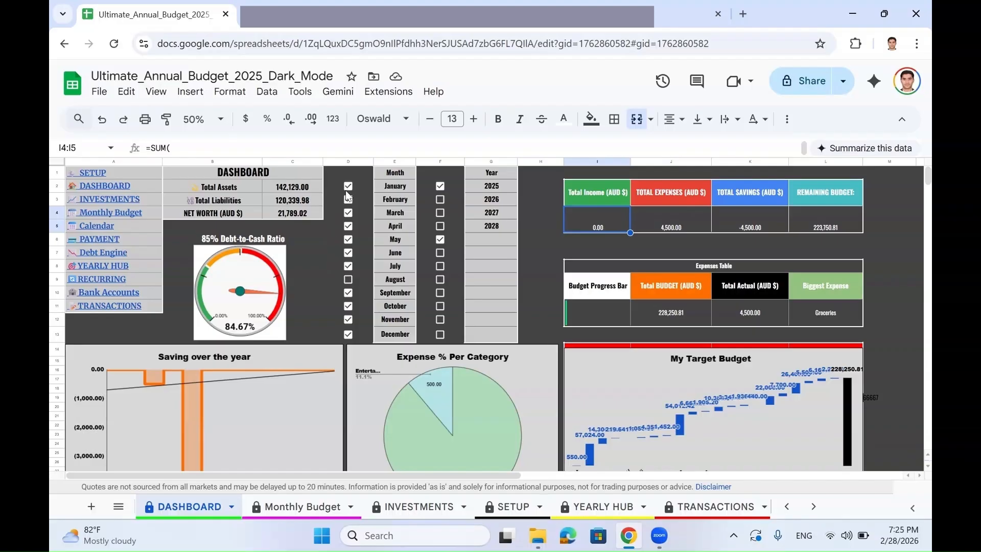
# Filter the dashboard to 2026 by including August and 2026 and excluding 2025 and the blank year in row 6
pyautogui.click(362, 175)
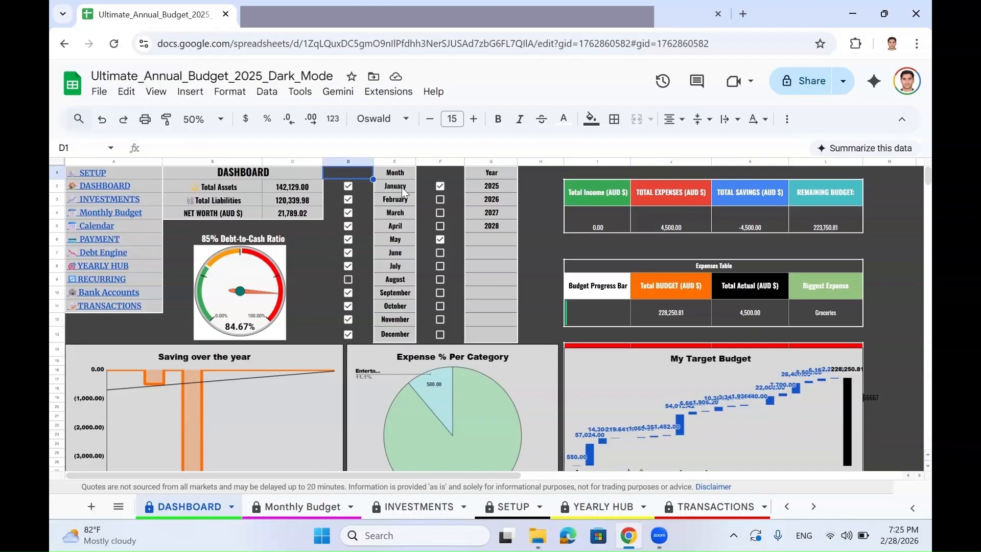
pyautogui.click(440, 239)
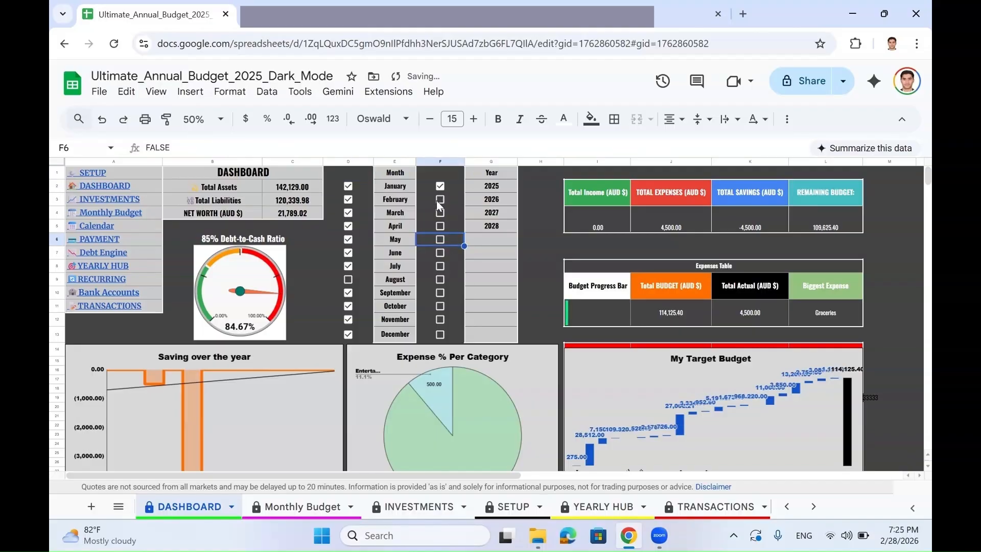
pyautogui.click(348, 279)
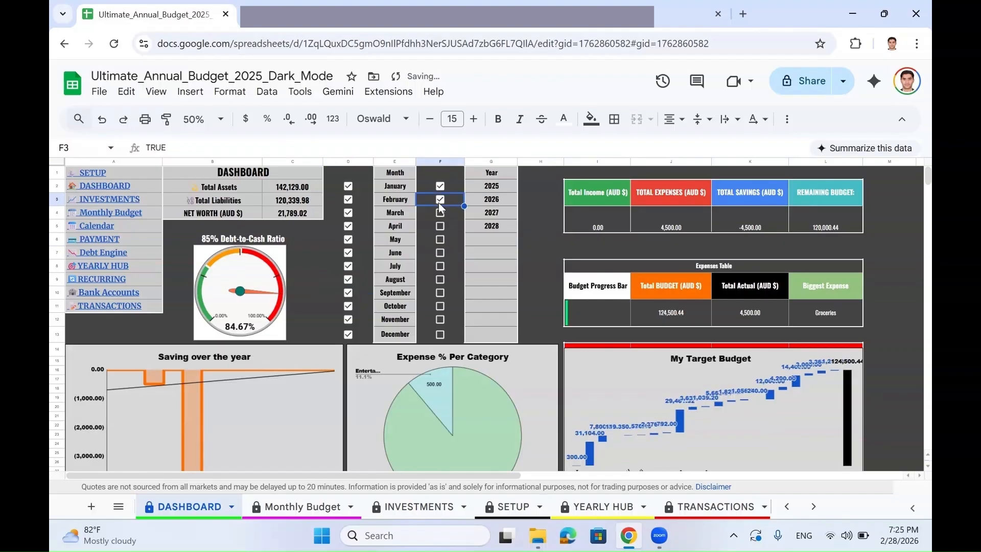
pyautogui.click(439, 201)
pyautogui.click(440, 186)
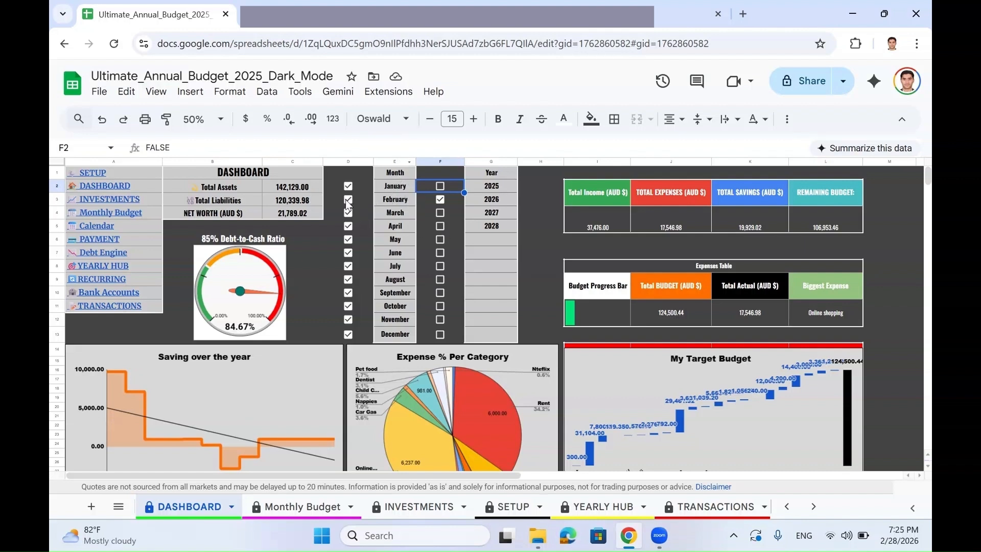
# Inspect the Total Assets and Total Liabilities figures and the Debt-to-Cash Ratio gauge on the dashboard
pyautogui.click(223, 189)
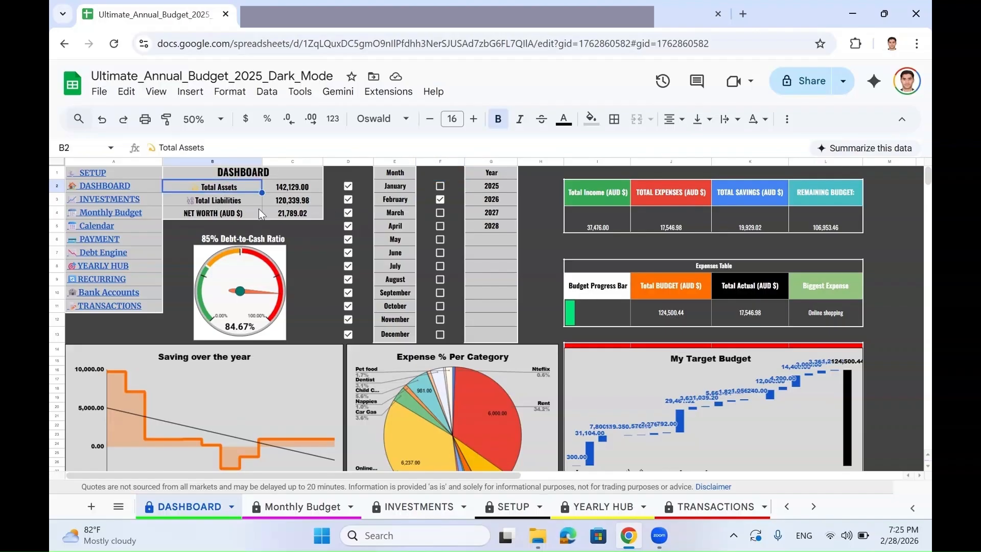
pyautogui.click(286, 184)
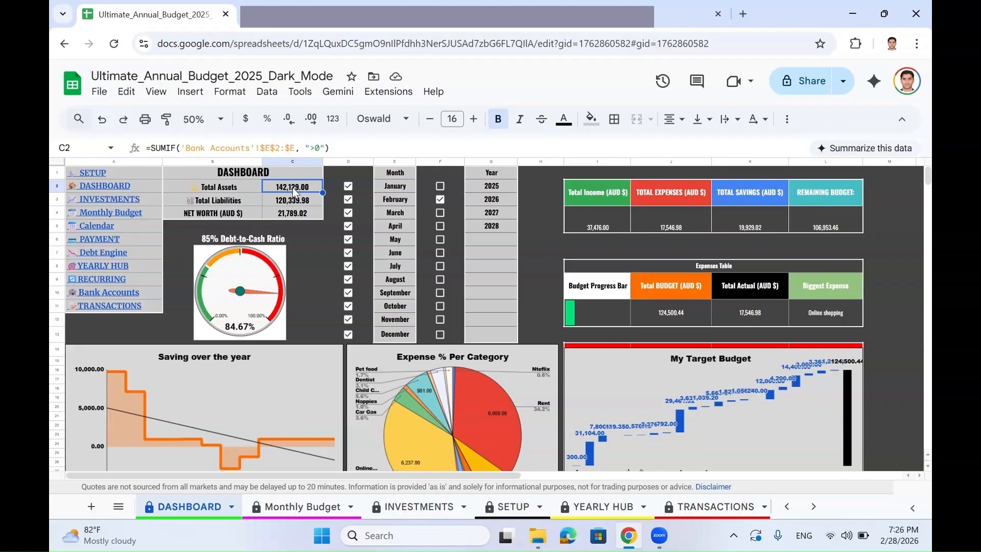
pyautogui.click(300, 203)
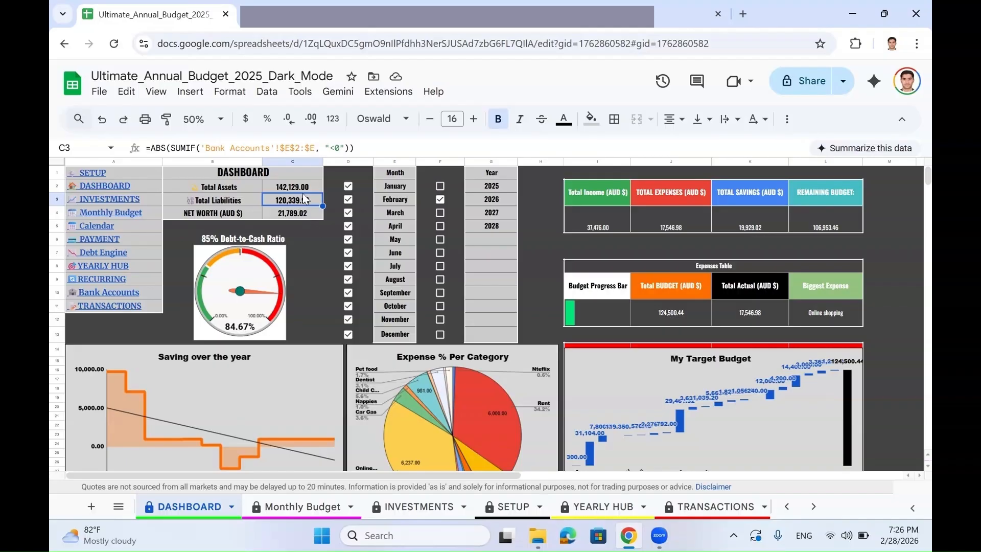
pyautogui.click(270, 271)
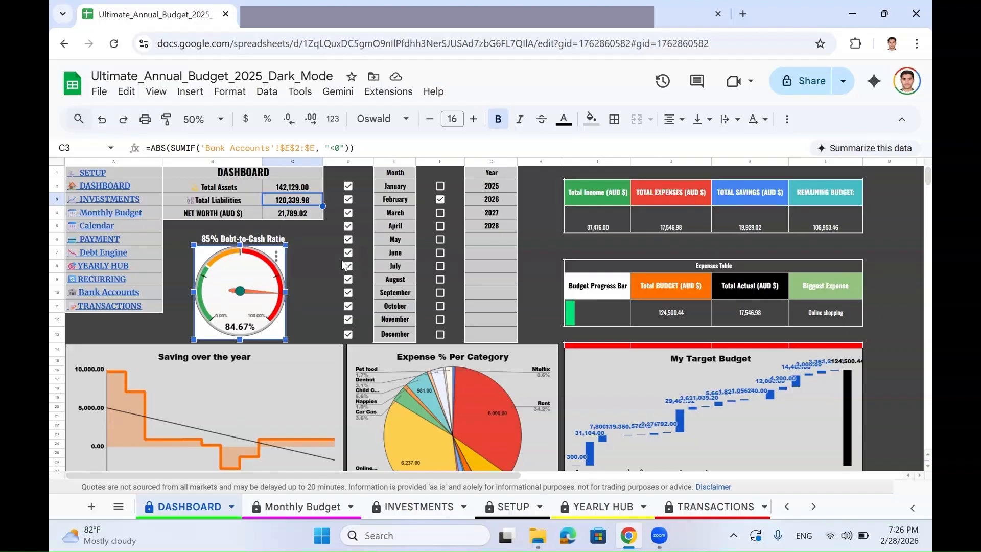
pyautogui.moveTo(243, 268)
pyautogui.moveTo(239, 309)
# Examine the dashboard's Saving over the year and Expense % Per Category charts alongside the month and year filters
pyautogui.scroll(-2, 255, 266)
pyautogui.scroll(2, 250, 358)
pyautogui.scroll(-2, 227, 387)
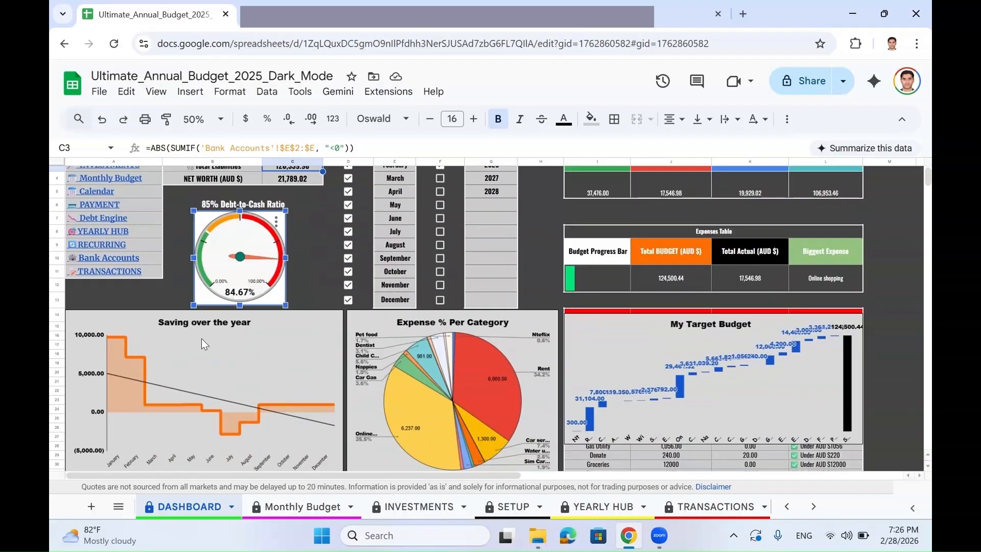
pyautogui.scroll(2, 202, 339)
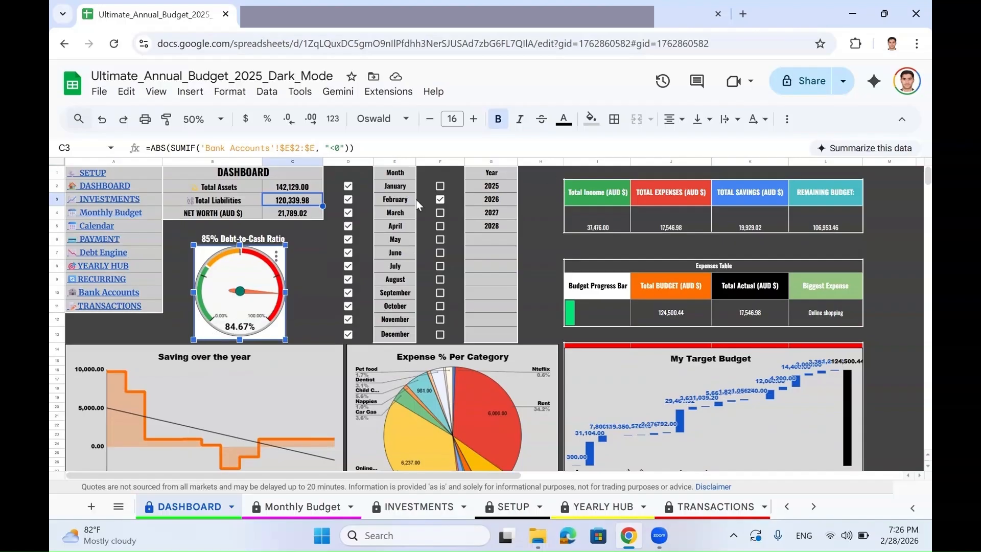
pyautogui.scroll(-2, 438, 196)
pyautogui.scroll(2, 429, 205)
pyautogui.scroll(-1, 399, 334)
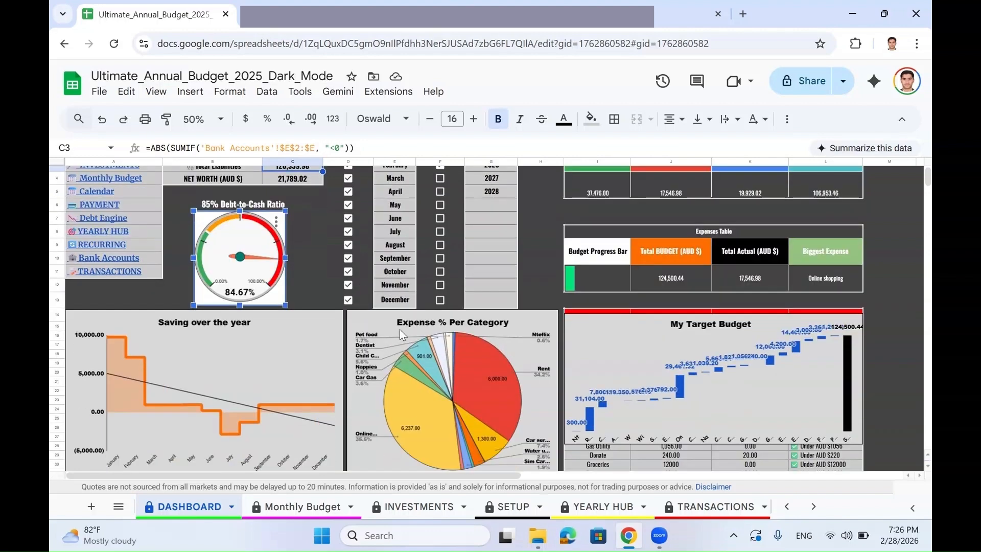
# Inspect the Saving over the year chart on the dashboard, including its July data point
pyautogui.scroll(-2, 102, 347)
pyautogui.scroll(2, 131, 307)
pyautogui.scroll(1, 122, 404)
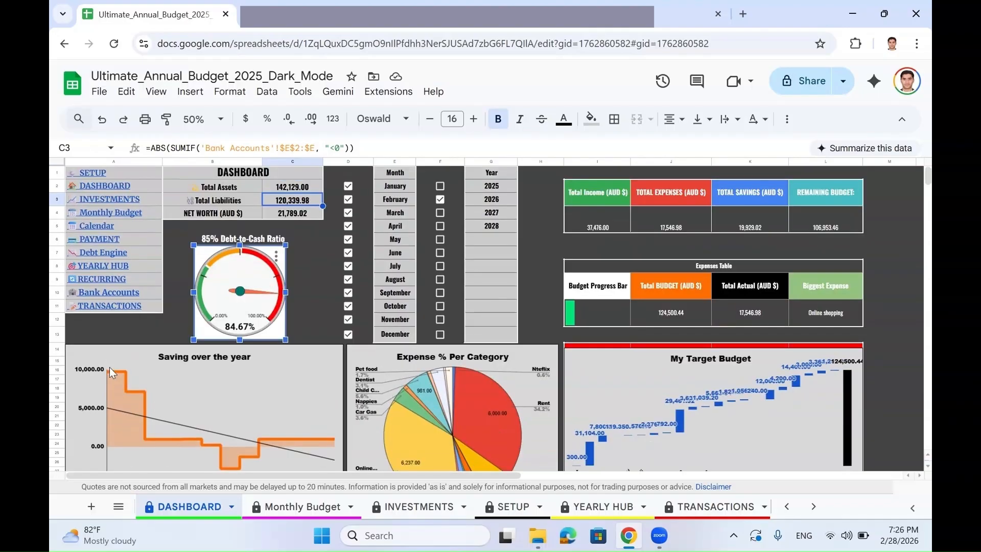
pyautogui.click(112, 370)
pyautogui.scroll(-1, 112, 370)
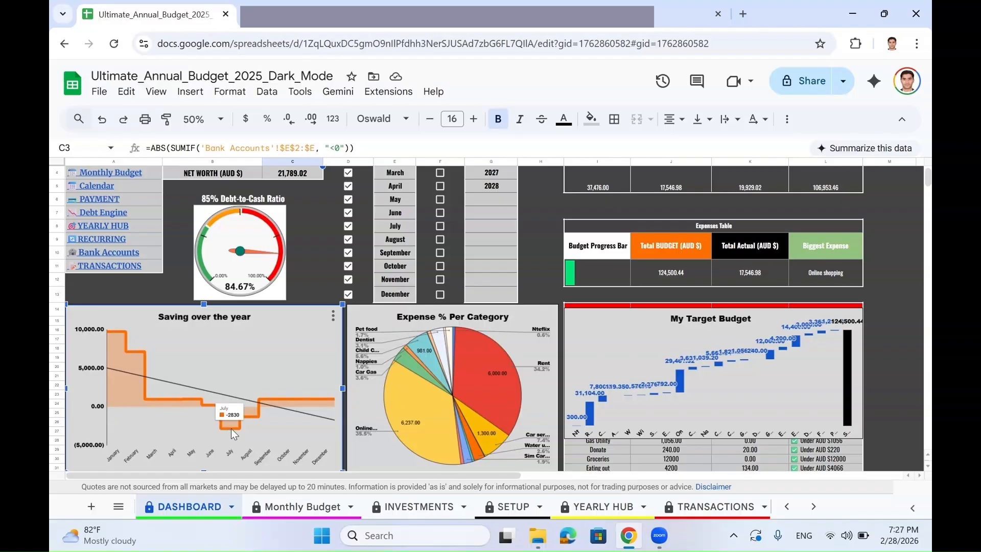
pyautogui.scroll(1, 231, 432)
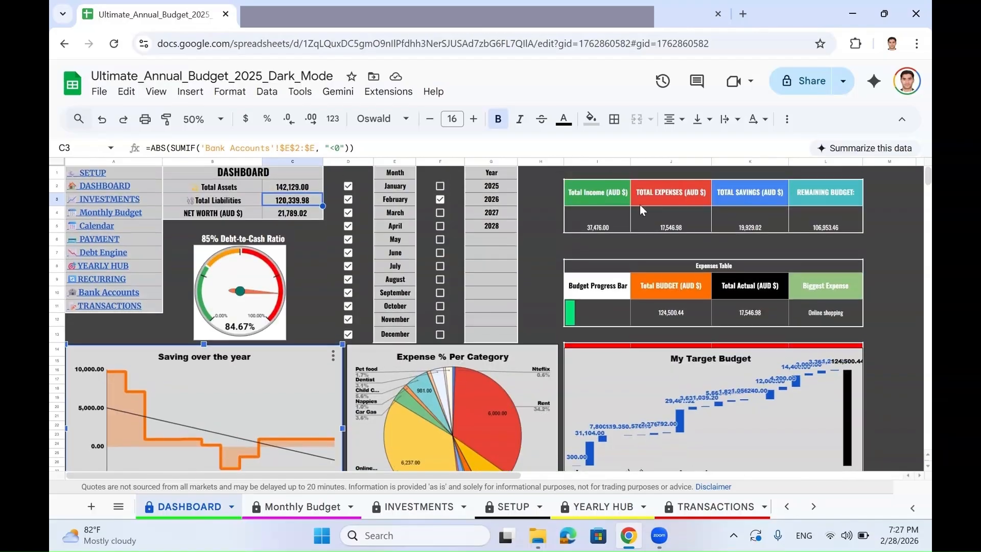
# Inspect the Total Income, Total Expenses, Total Savings and Remaining Budget cells in the dashboard summary table
pyautogui.click(604, 220)
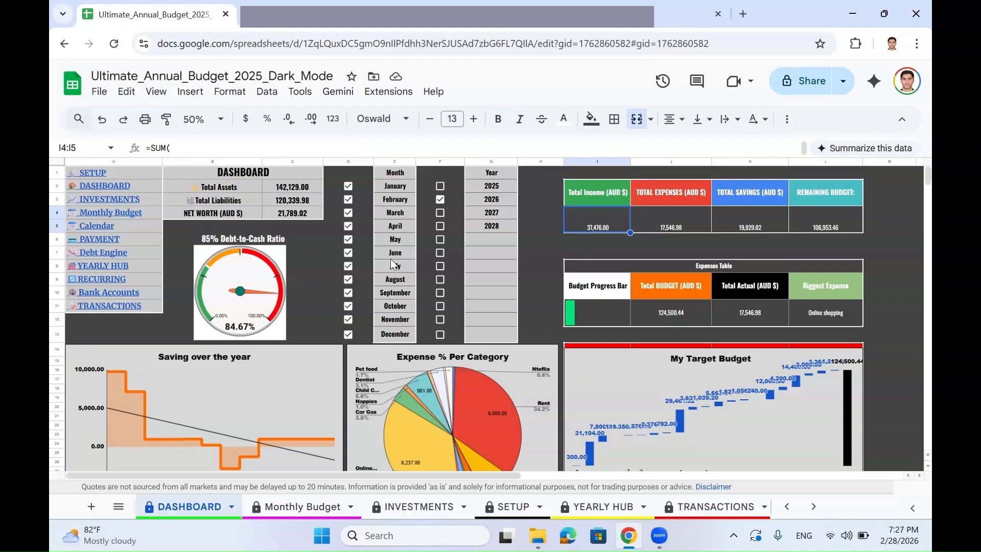
pyautogui.click(668, 214)
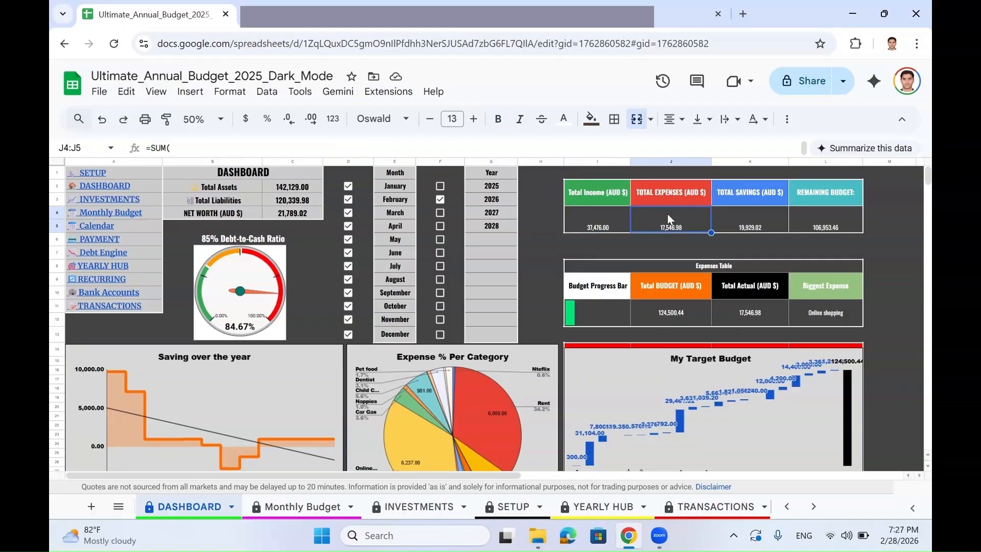
pyautogui.click(764, 219)
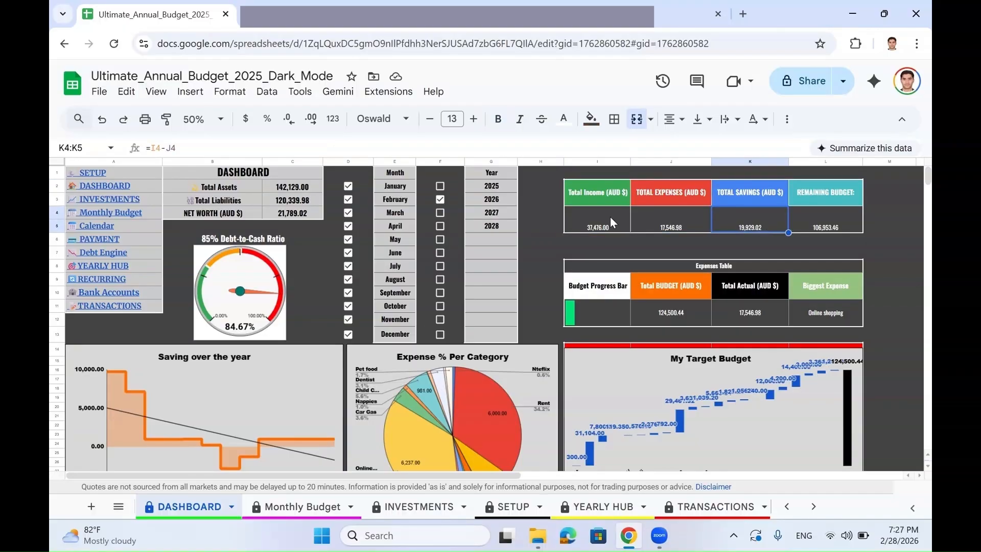
pyautogui.click(824, 226)
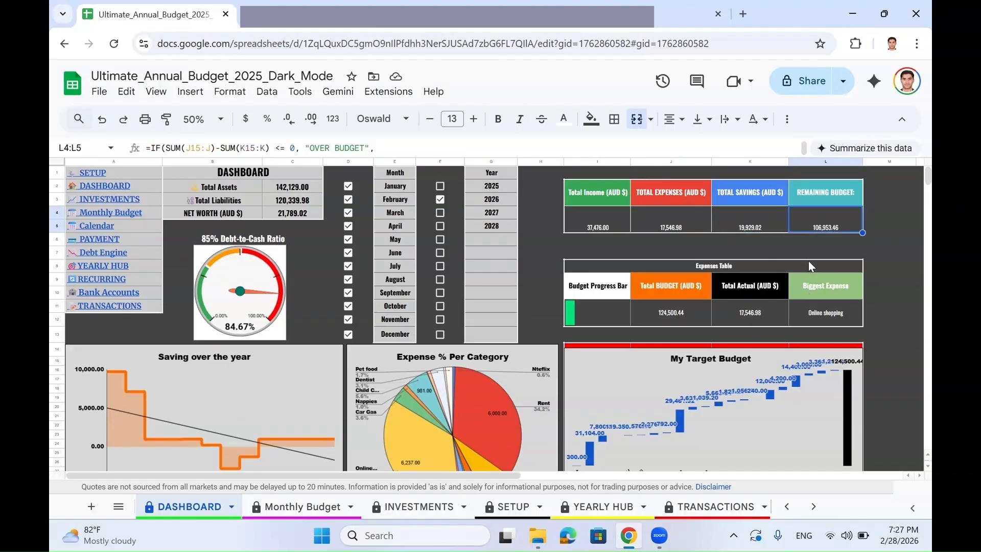
# Move the My Target Budget chart down off the Expenses Category table to uncover its category rows
pyautogui.scroll(-5, 808, 241)
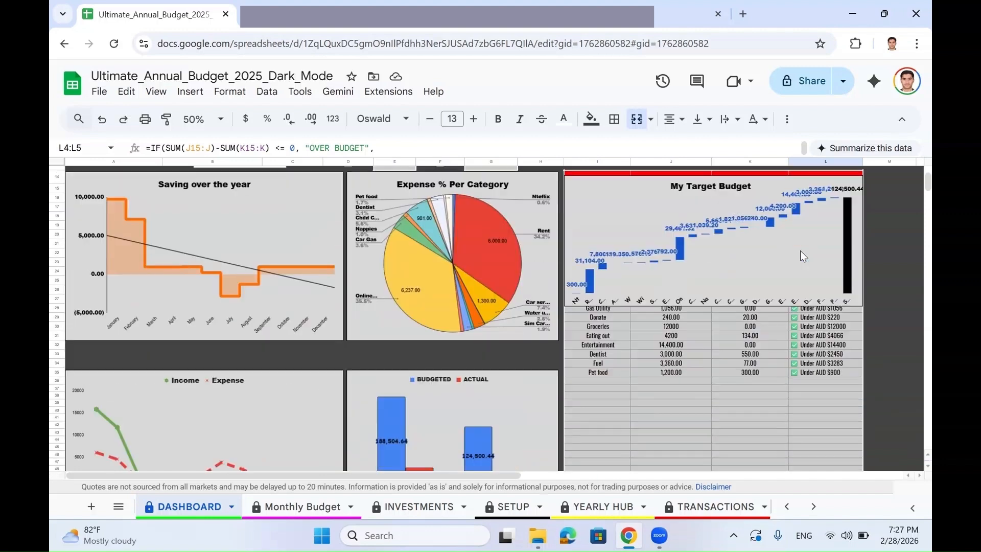
pyautogui.scroll(2, 799, 252)
pyautogui.moveTo(793, 276); pyautogui.dragTo(800, 461)
pyautogui.scroll(-2, 779, 280)
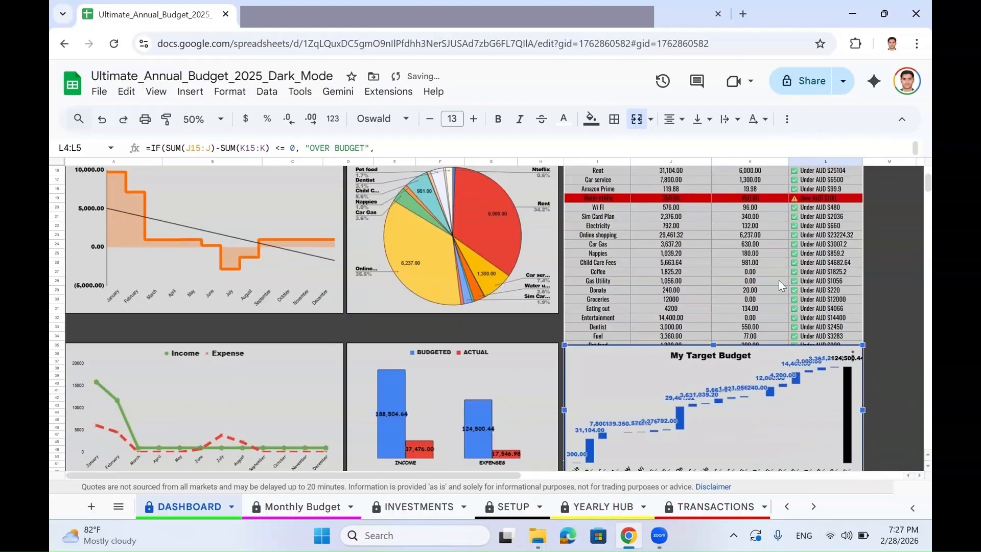
pyautogui.scroll(5, 779, 281)
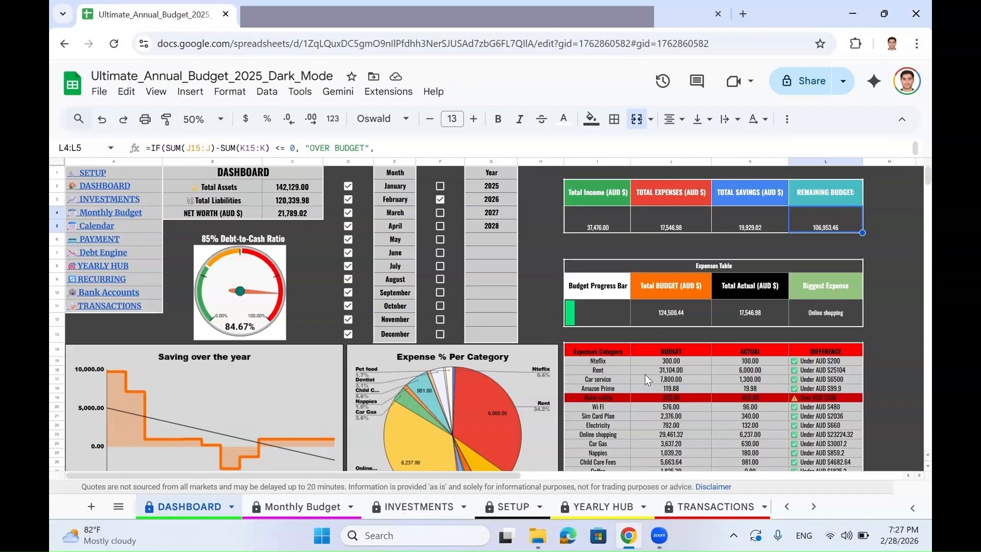
# Shift the My Target Budget chart further below the Expenses Category table and select the BUDGET values J15:J37
pyautogui.scroll(-3, 861, 223)
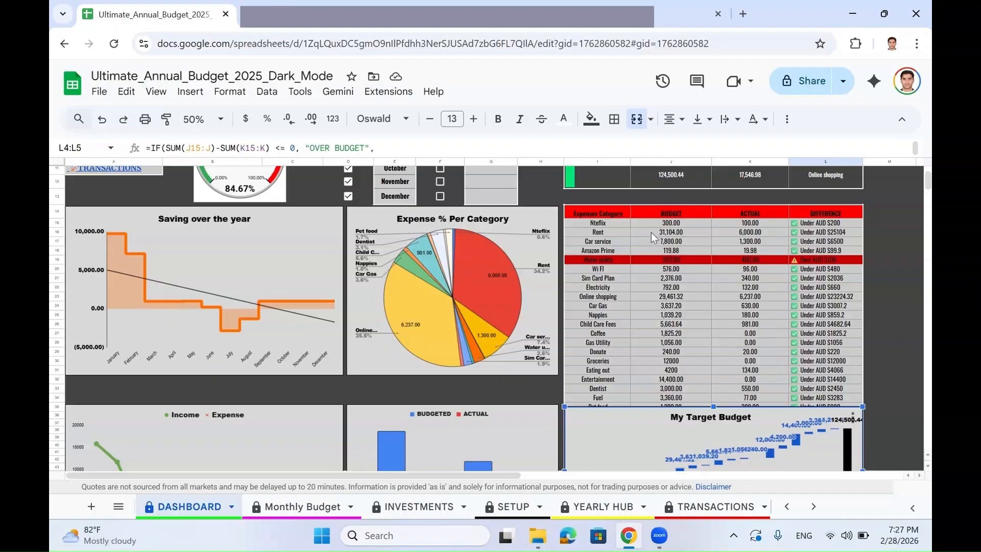
pyautogui.moveTo(671, 214); pyautogui.dragTo(670, 464)
pyautogui.scroll(3, 673, 344)
pyautogui.scroll(-5, 665, 341)
pyautogui.click(670, 403)
pyautogui.scroll(3, 676, 380)
pyautogui.moveTo(674, 200); pyautogui.dragTo(677, 398)
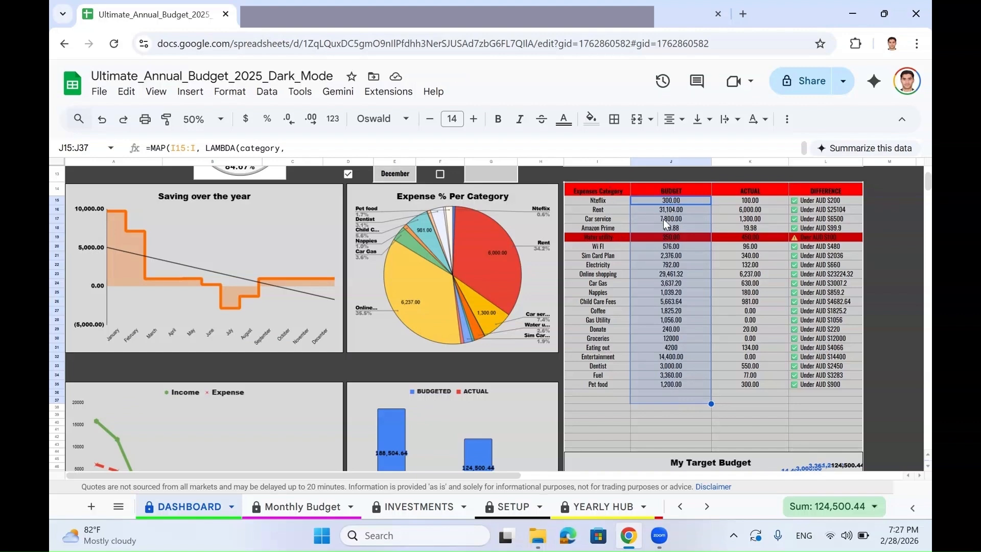
# Include March in the month filter, check the Nteflix budget cell, and exclude March again
pyautogui.scroll(5, 664, 219)
pyautogui.click(441, 215)
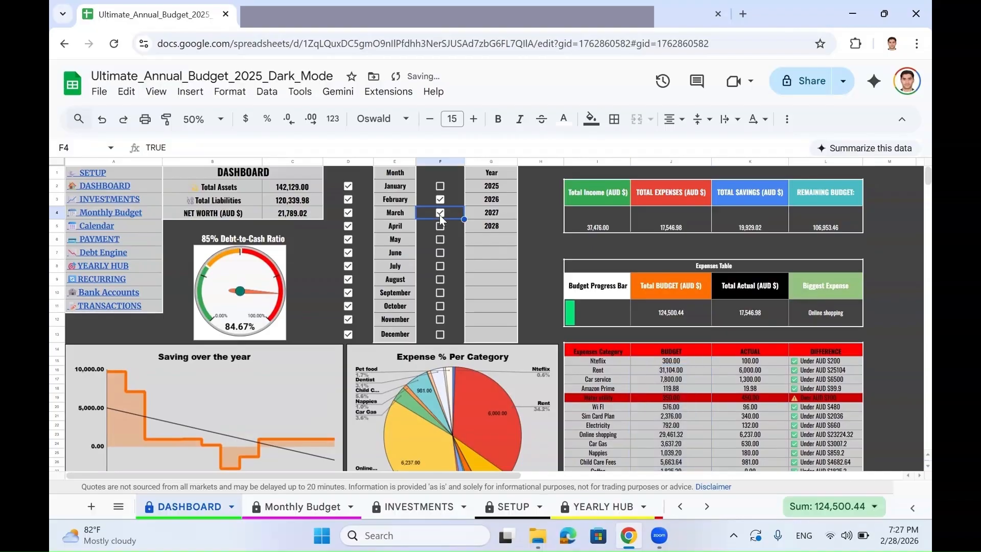
pyautogui.click(675, 361)
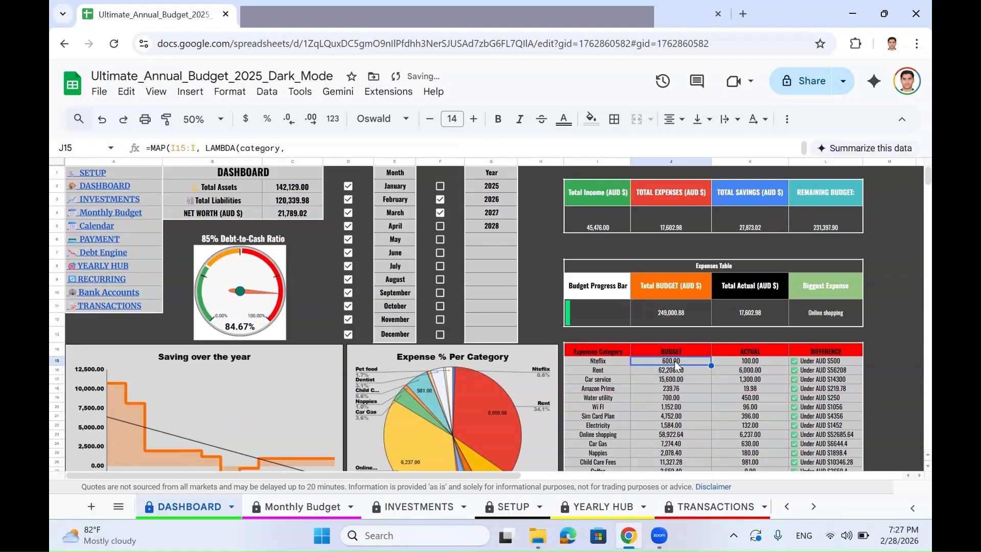
pyautogui.click(441, 212)
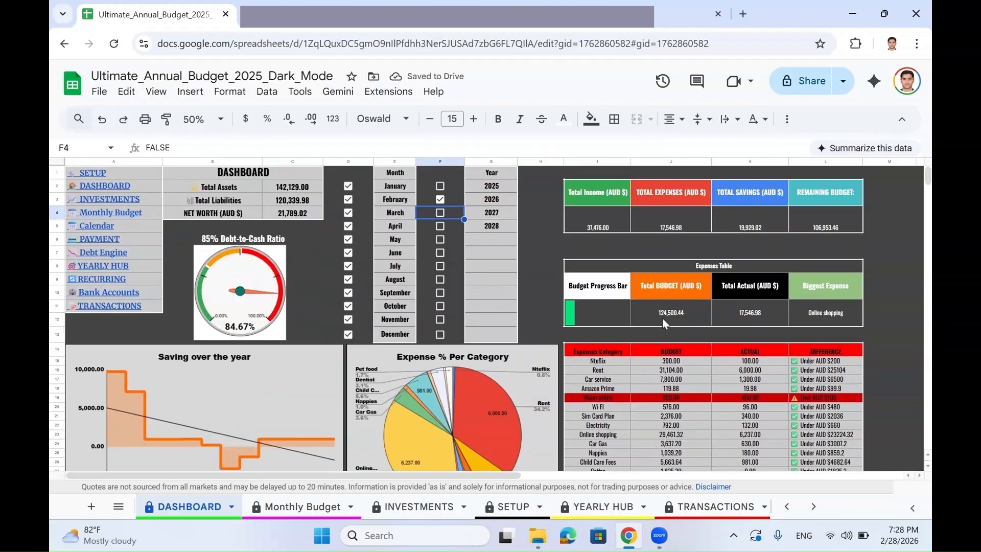
# Compare the Remaining Budget and Total Expenses cells with the Budget Progress Bar in the Expenses Table
pyautogui.click(811, 226)
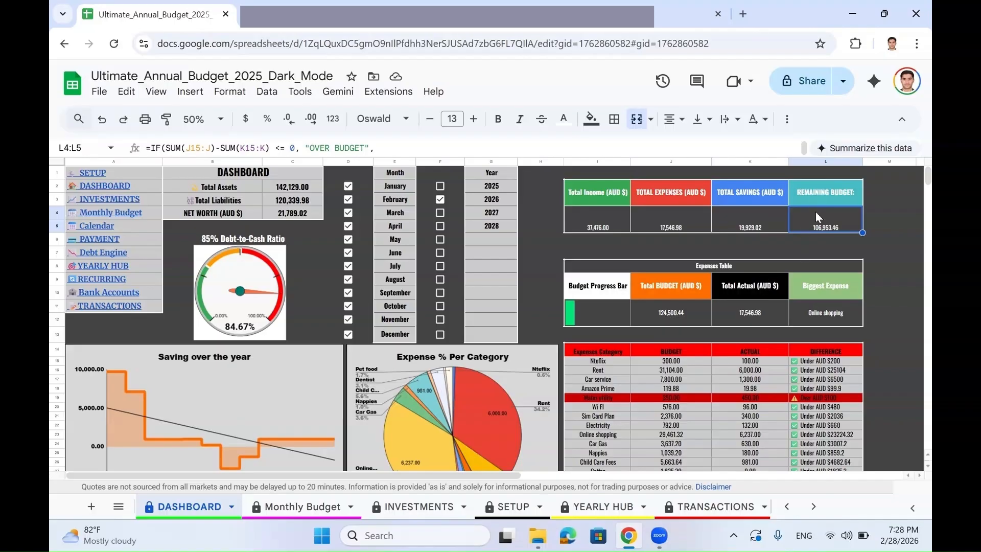
pyautogui.scroll(-1, 736, 254)
pyautogui.click(608, 273)
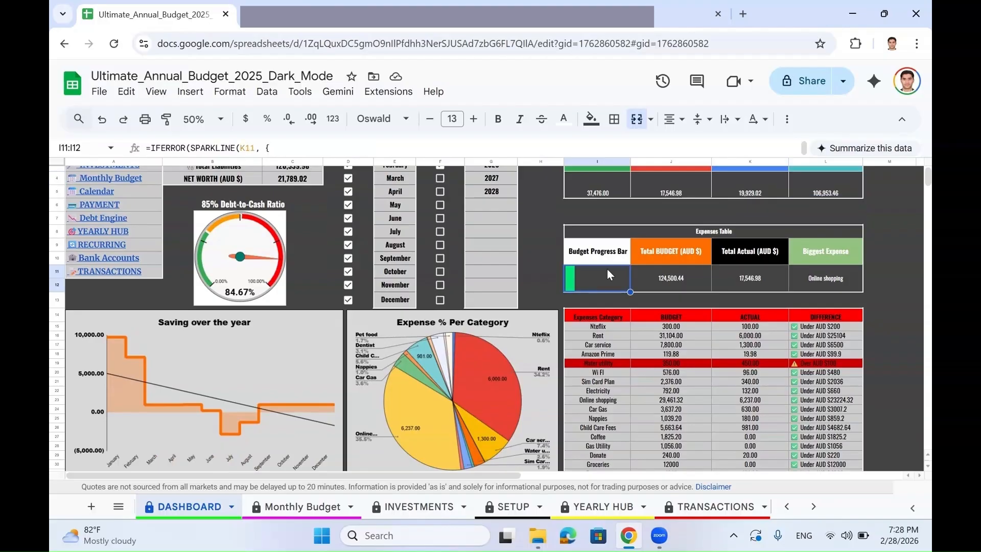
pyautogui.scroll(1, 791, 219)
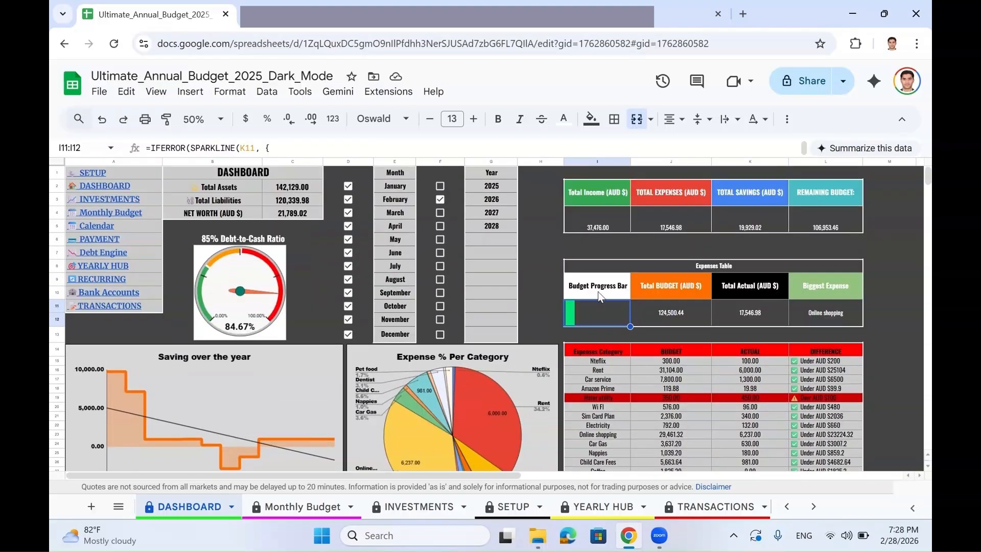
pyautogui.click(816, 224)
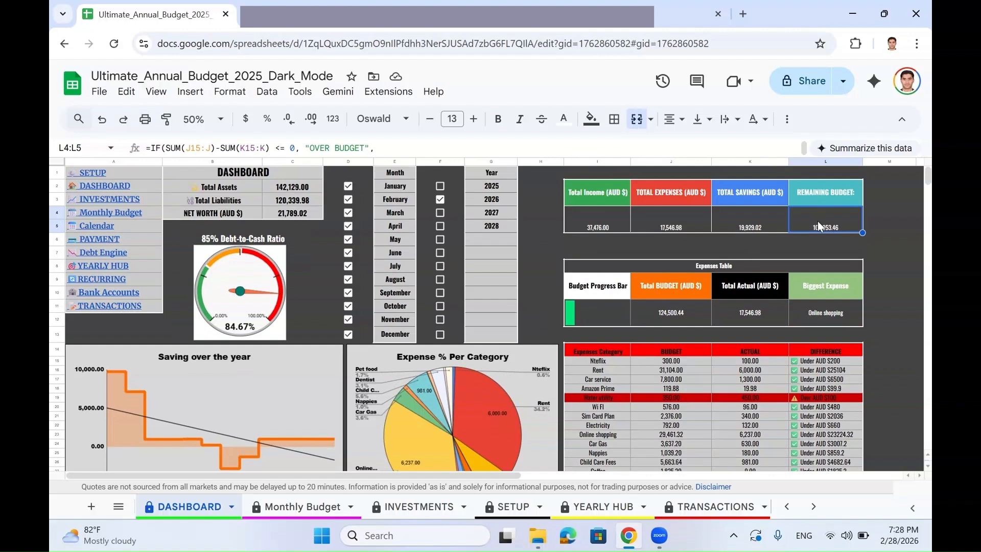
pyautogui.click(688, 211)
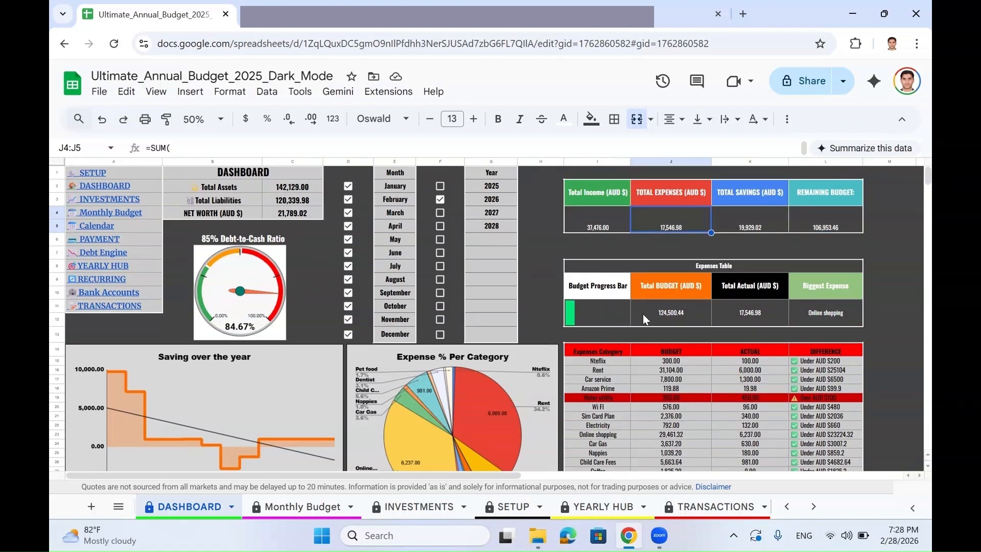
pyautogui.click(617, 306)
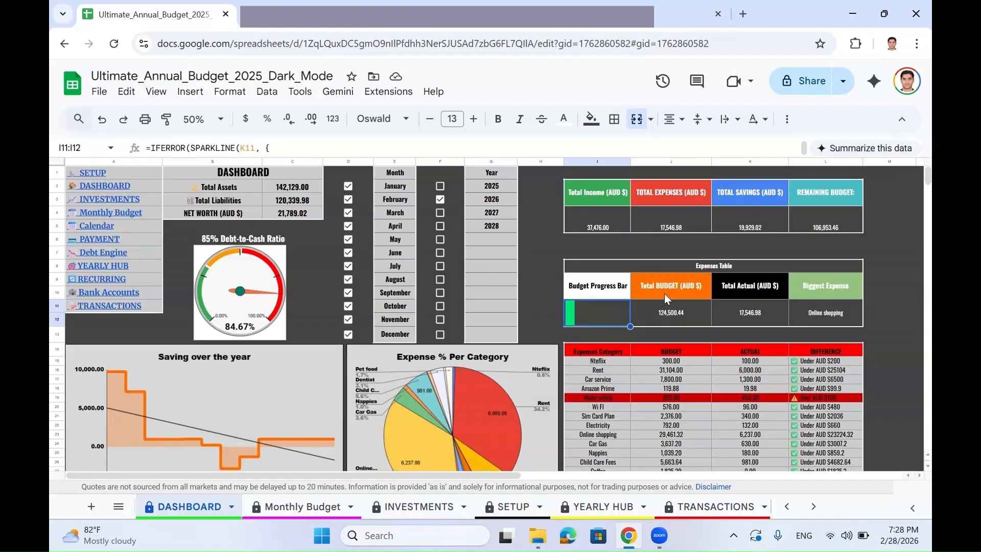
# Inspect the Total BUDGET cell and select the BUDGET column J14:J38 that feeds it
pyautogui.click(671, 313)
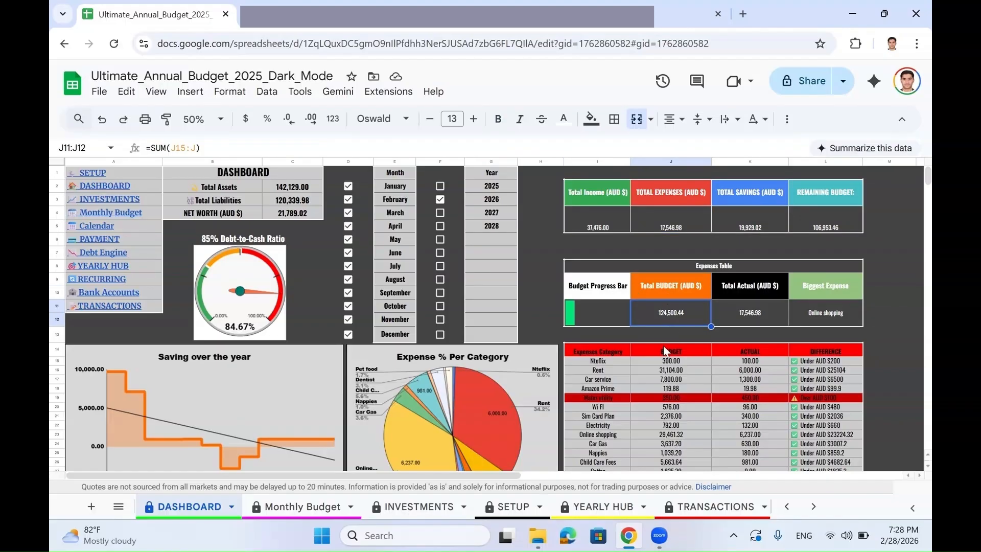
pyautogui.scroll(-2, 672, 331)
pyautogui.moveTo(671, 282); pyautogui.dragTo(673, 357)
pyautogui.scroll(-5, 671, 356)
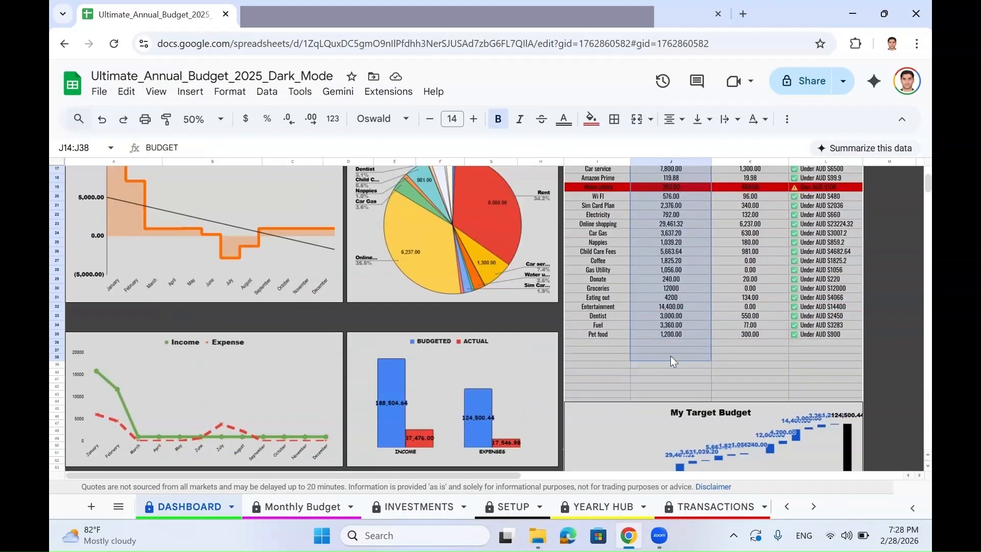
pyautogui.scroll(8, 673, 353)
# Compare the Total Actual cell with Total Expenses, and inspect the Biggest Expense cell
pyautogui.click(753, 306)
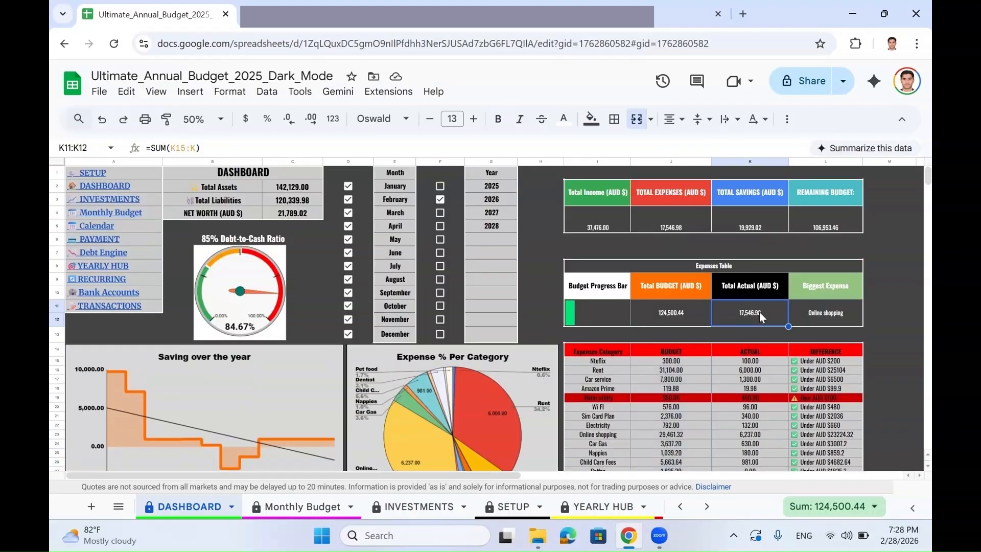
pyautogui.click(670, 219)
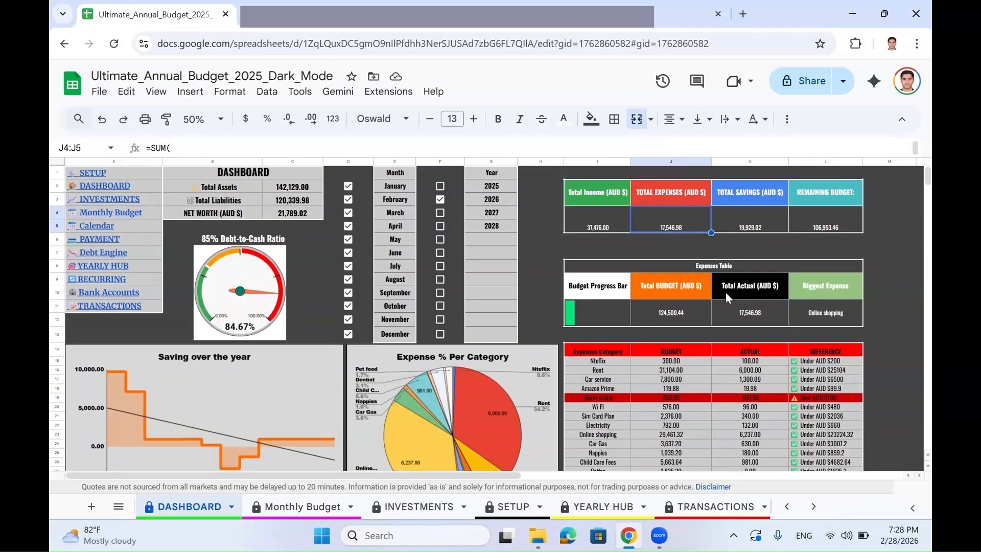
pyautogui.click(830, 314)
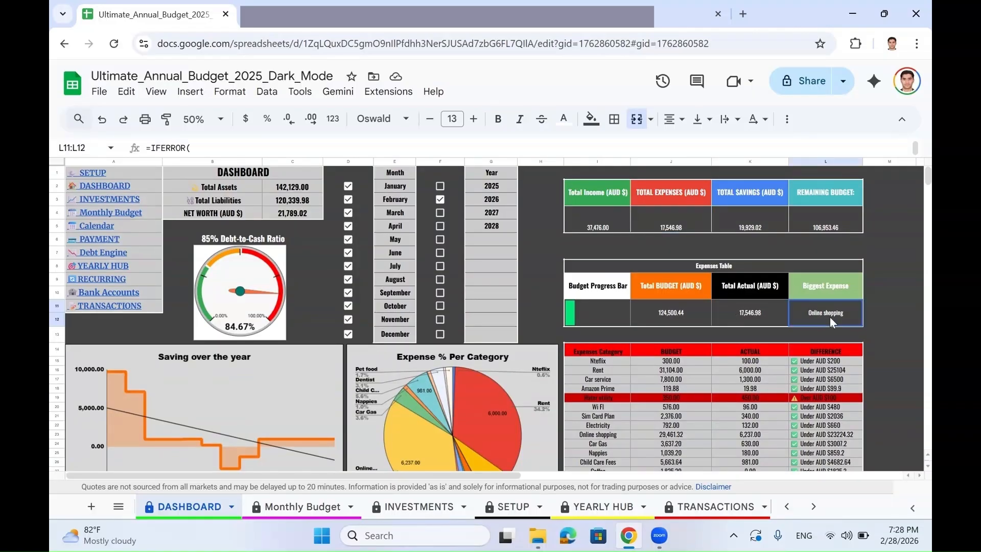
# Inspect the Nteflix row's category, BUDGET, ACTUAL and DIFFERENCE cells in the Expenses Category table
pyautogui.scroll(-4, 828, 295)
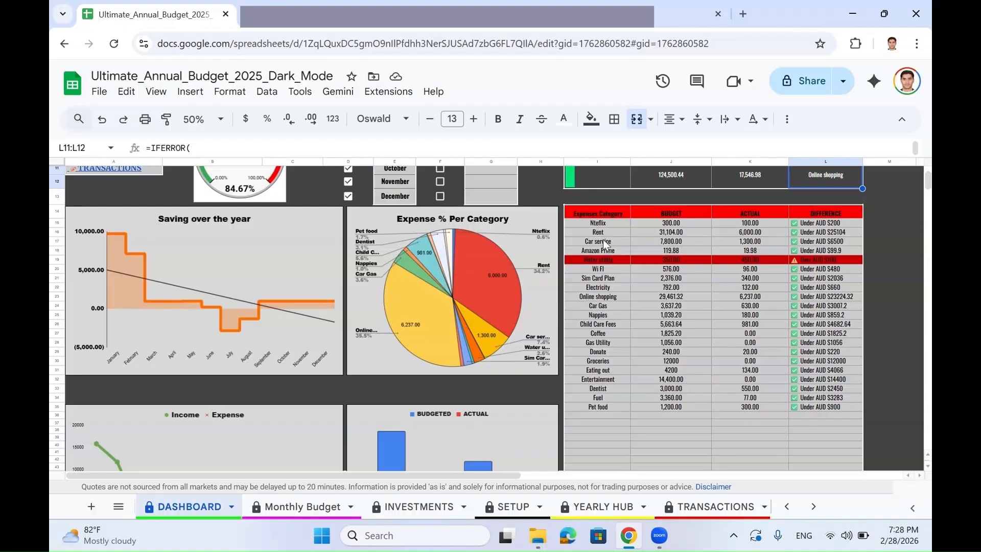
pyautogui.click(600, 224)
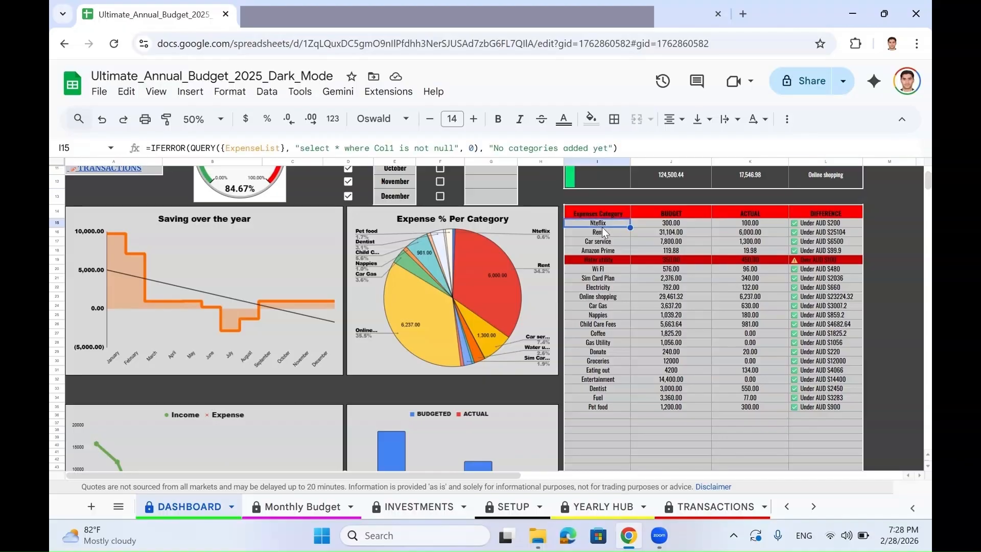
pyautogui.click(670, 224)
pyautogui.scroll(3, 682, 239)
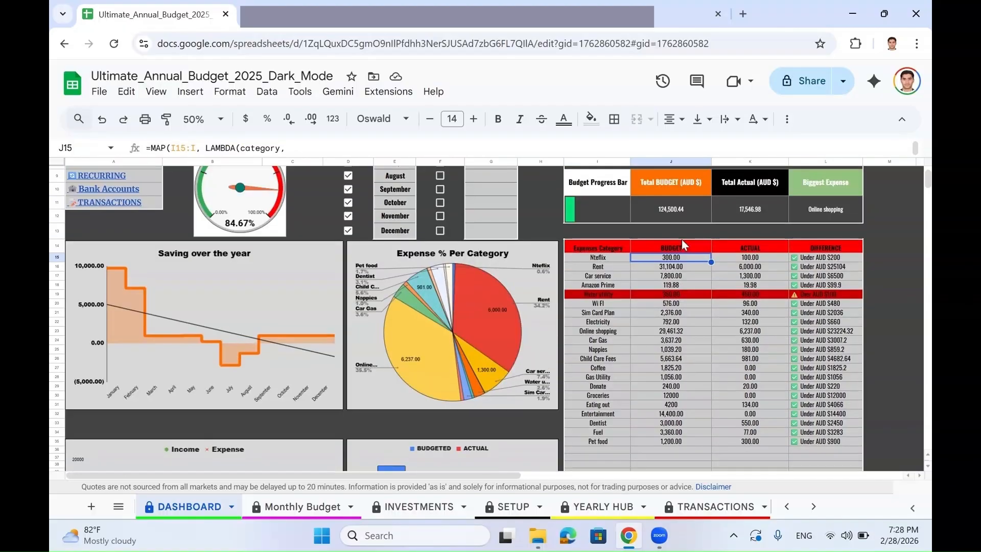
pyautogui.click(750, 292)
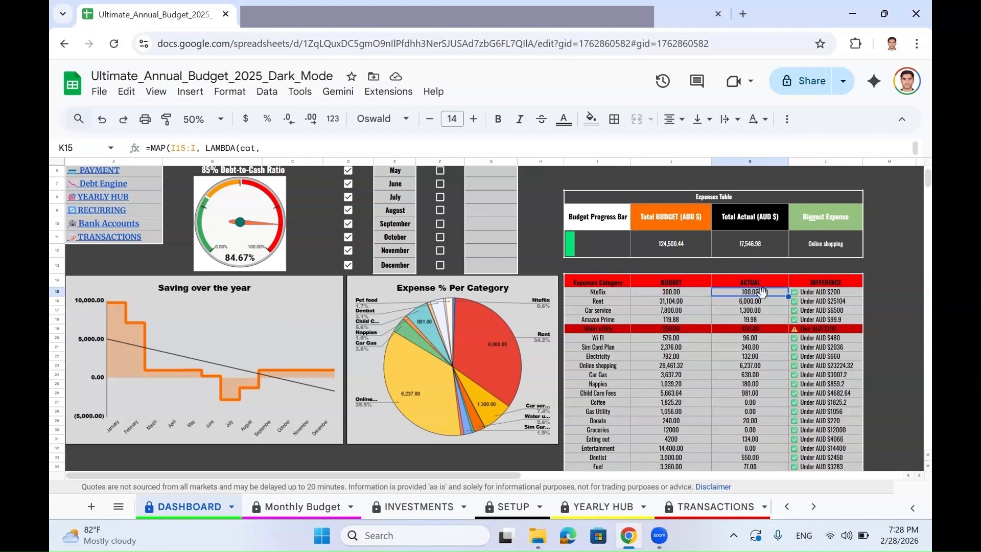
pyautogui.click(827, 293)
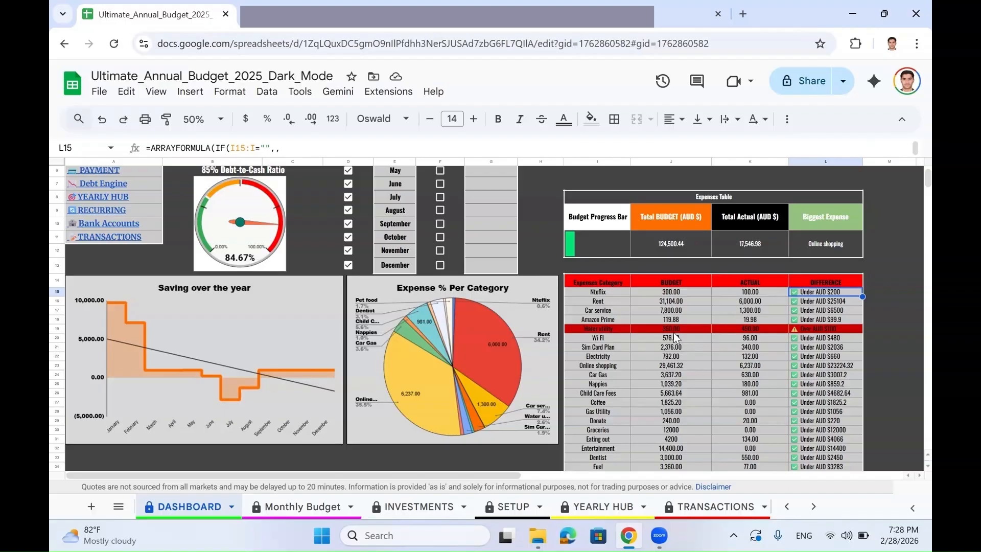
# Inspect the red Water utility row's ACTUAL and DIFFERENCE cells, and select I19:K19
pyautogui.click(614, 332)
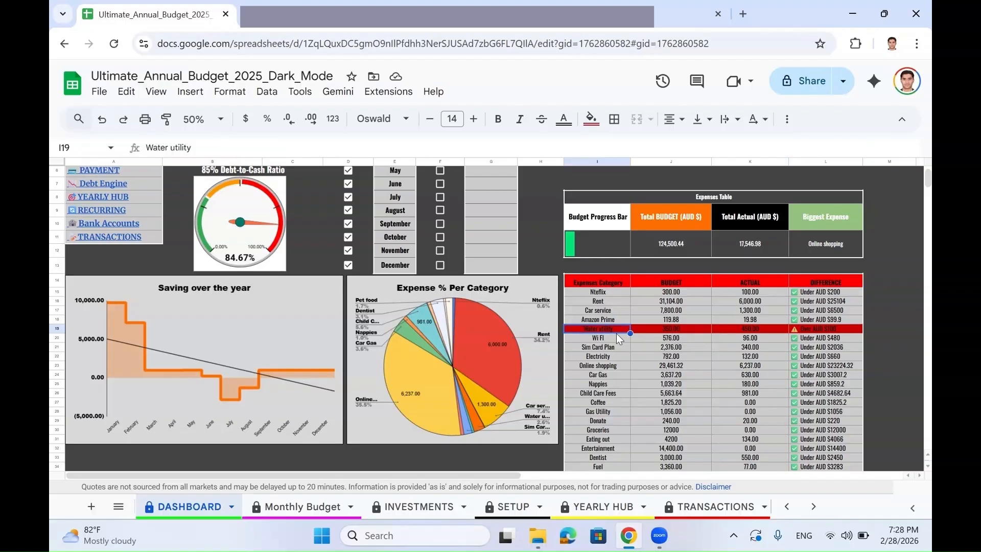
pyautogui.click(750, 330)
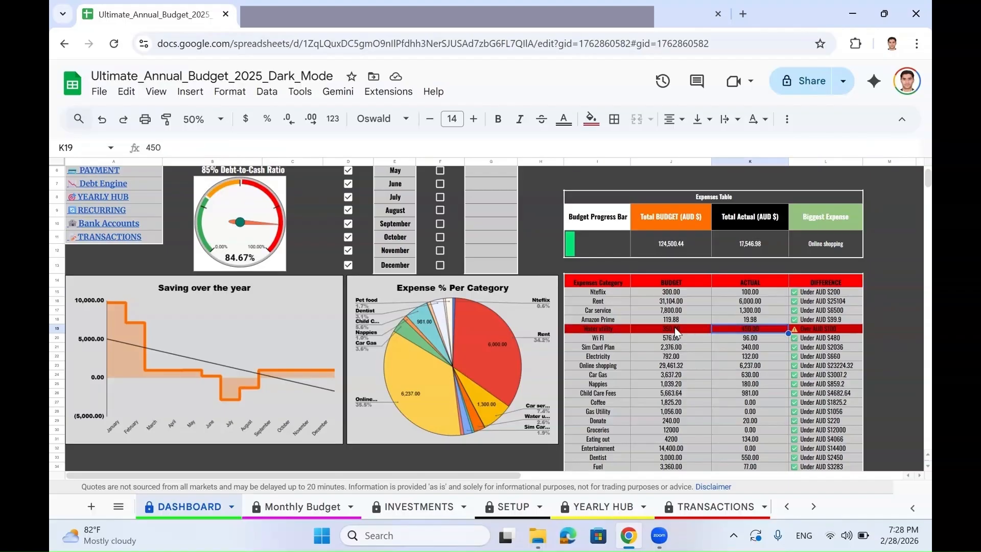
pyautogui.click(808, 331)
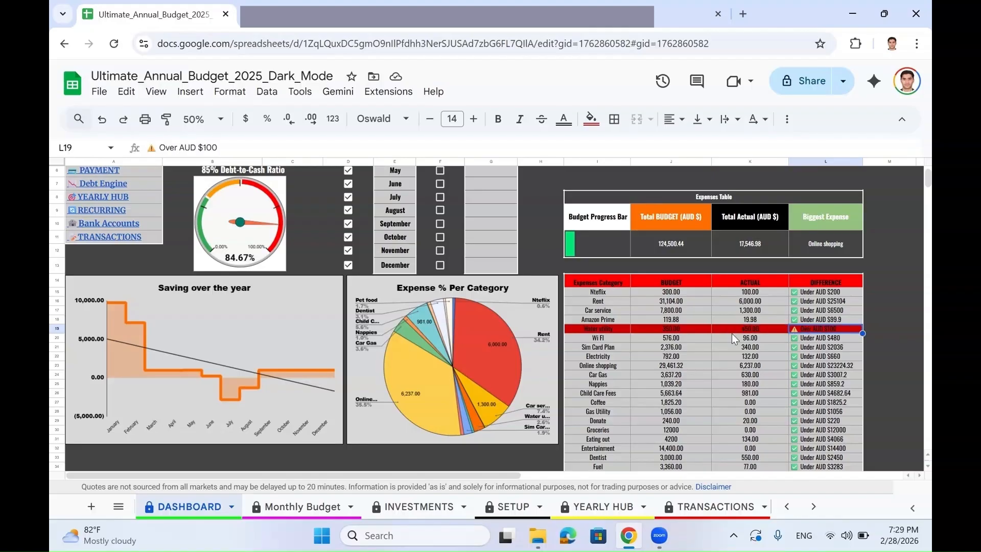
pyautogui.moveTo(616, 330); pyautogui.dragTo(785, 328)
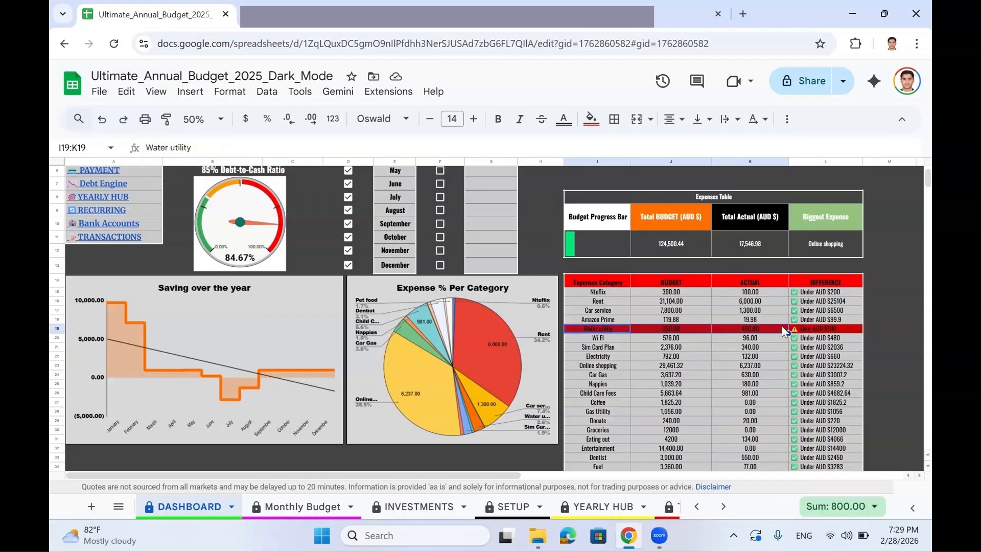
# Select the Expense % Per Category pie chart and inspect the amounts and shares of its slices
pyautogui.scroll(-3, 563, 280)
pyautogui.scroll(1, 506, 272)
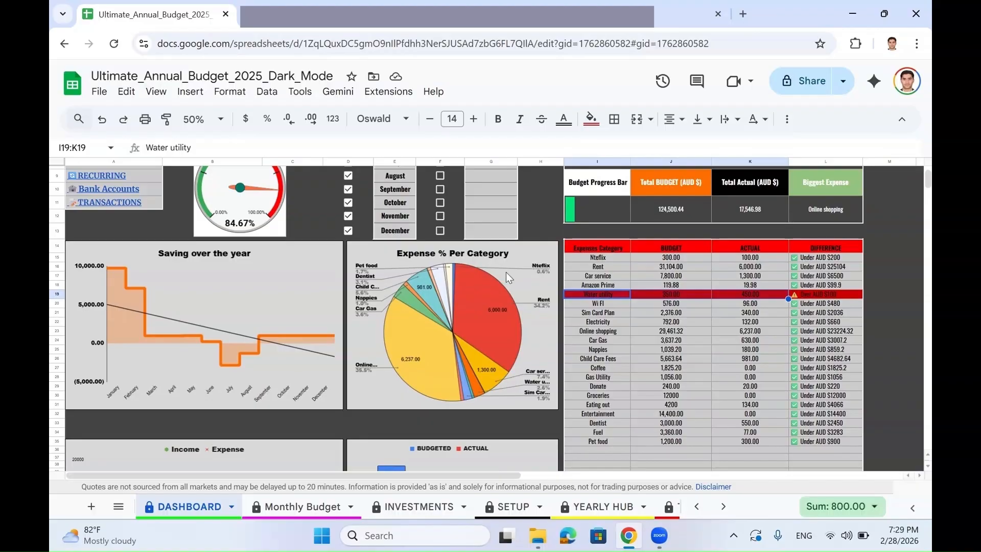
pyautogui.click(515, 277)
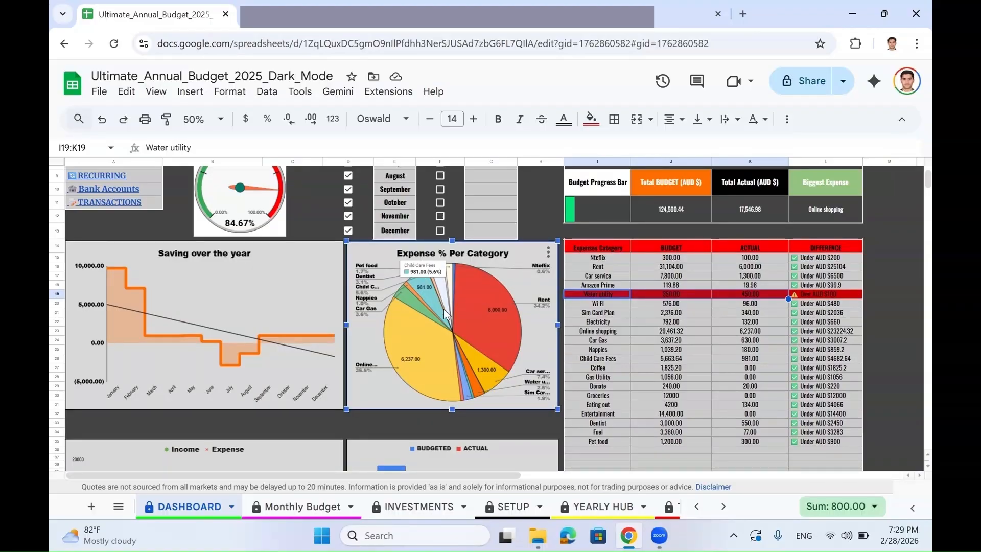
pyautogui.moveTo(425, 293)
pyautogui.moveTo(468, 285)
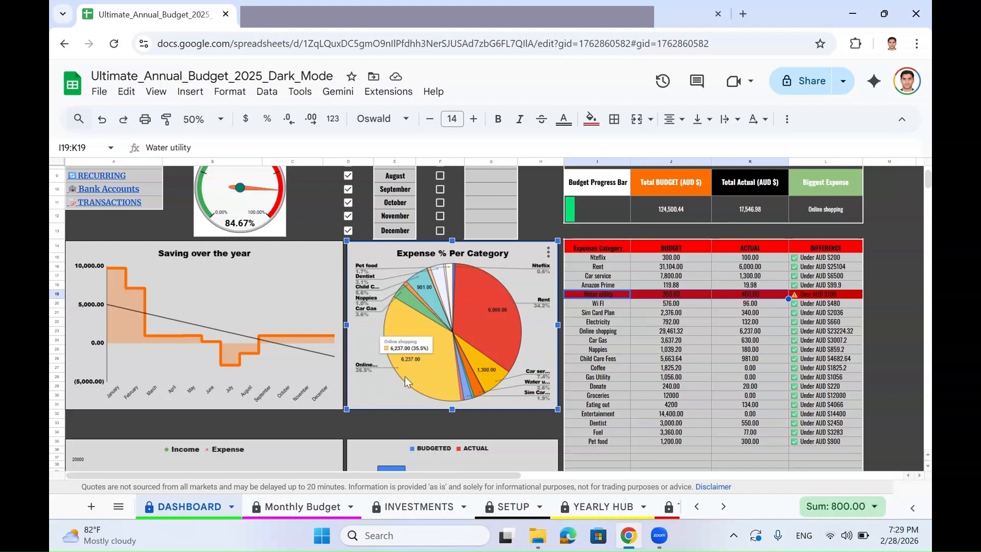
# Widen the My Target Budget chart well beyond column L, allowing the protected edit and suppressing its warning for 5 minutes
pyautogui.scroll(-5, 409, 358)
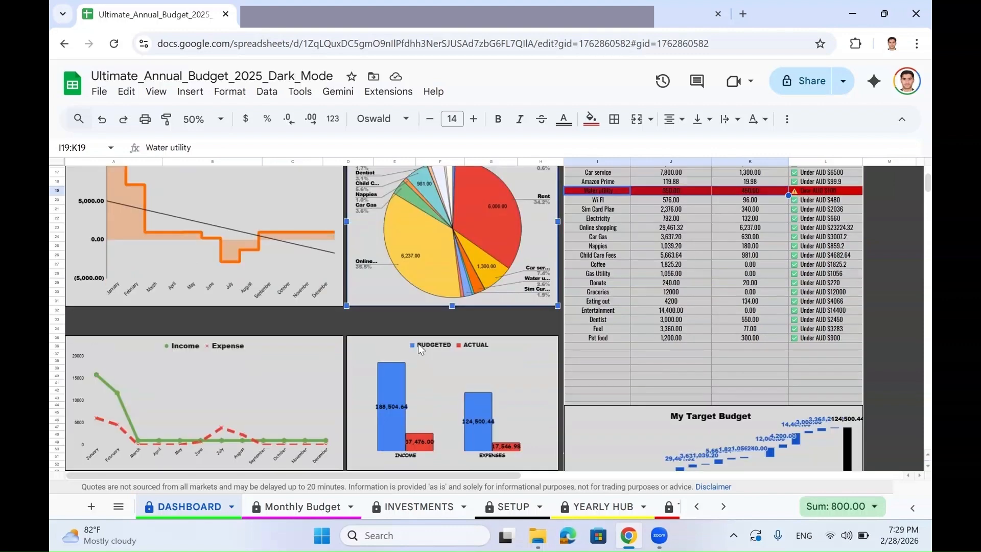
pyautogui.moveTo(663, 380); pyautogui.dragTo(685, 305)
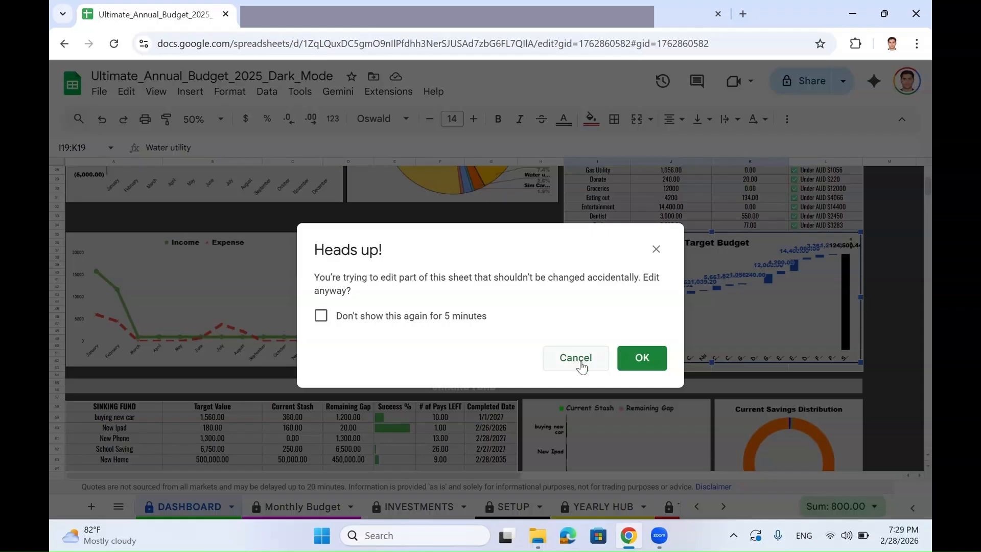
pyautogui.click(450, 318)
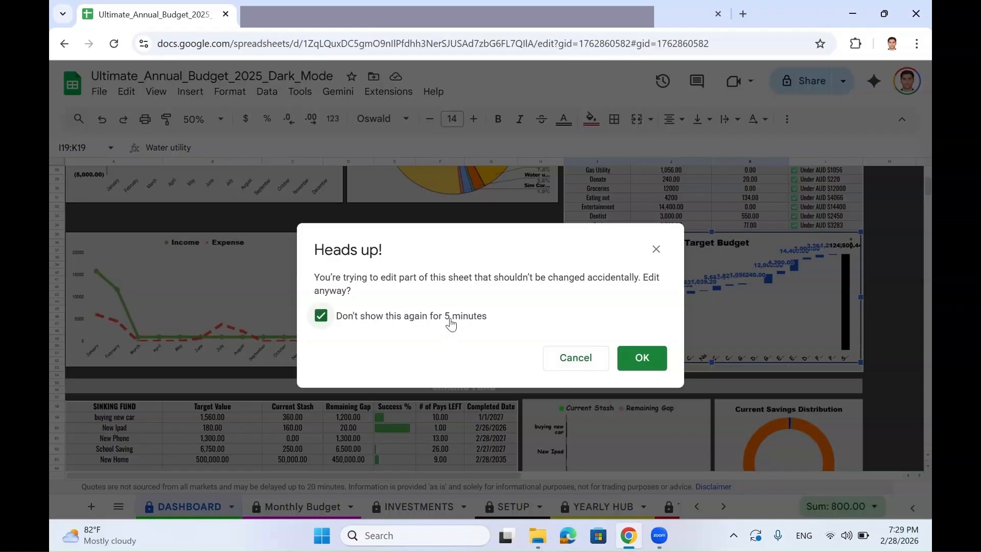
pyautogui.click(655, 359)
pyautogui.hscroll(5, 661, 346)
pyautogui.click(529, 297)
pyautogui.moveTo(600, 296); pyautogui.dragTo(869, 297)
pyautogui.hscroll(4, 721, 299)
pyautogui.moveTo(647, 297); pyautogui.dragTo(915, 296)
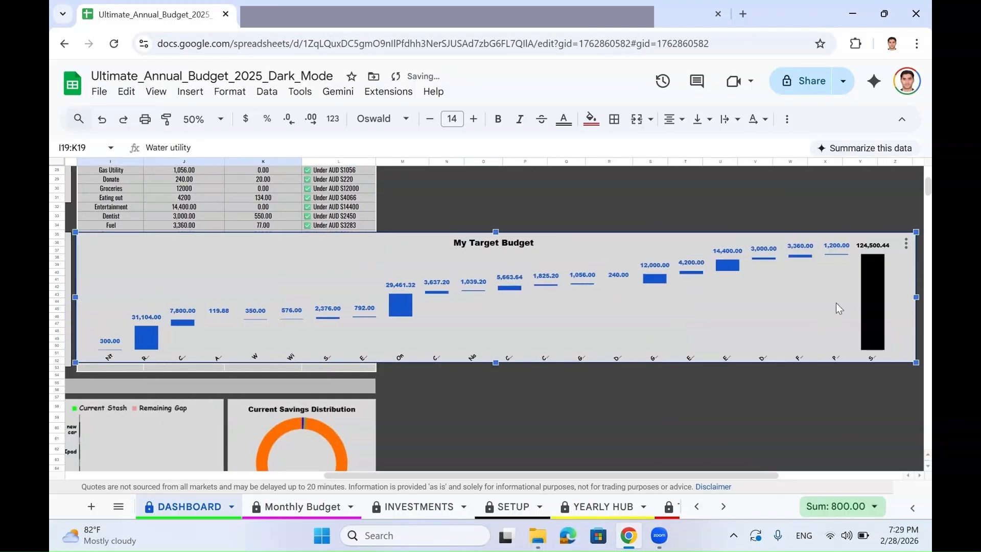
# Stretch the My Target Budget chart further until the full category names fit along its axis
pyautogui.hscroll(1, 774, 336)
pyautogui.hscroll(-1, 670, 343)
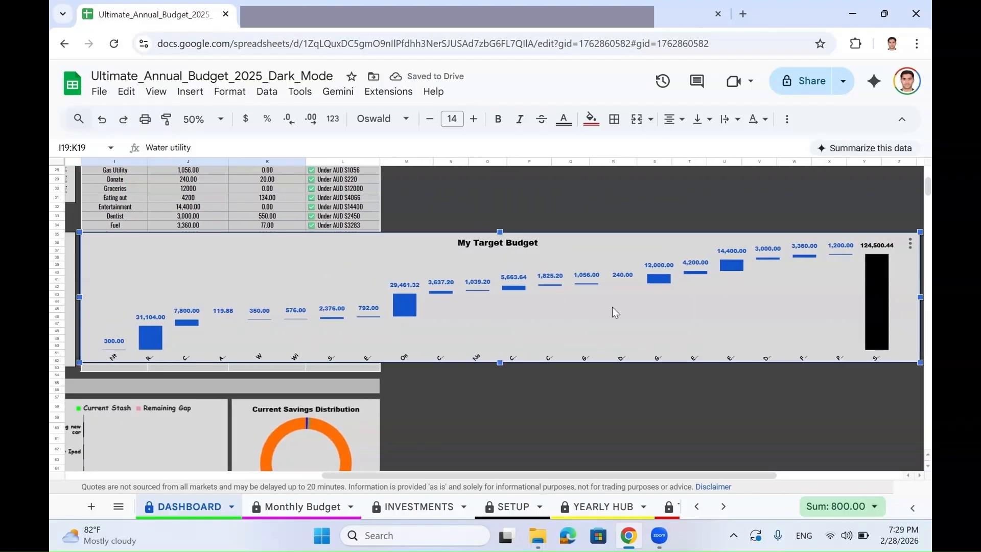
pyautogui.hscroll(5, 612, 307)
pyautogui.moveTo(737, 296); pyautogui.dragTo(912, 295)
pyautogui.hscroll(-3, 680, 331)
pyautogui.hscroll(5, 679, 331)
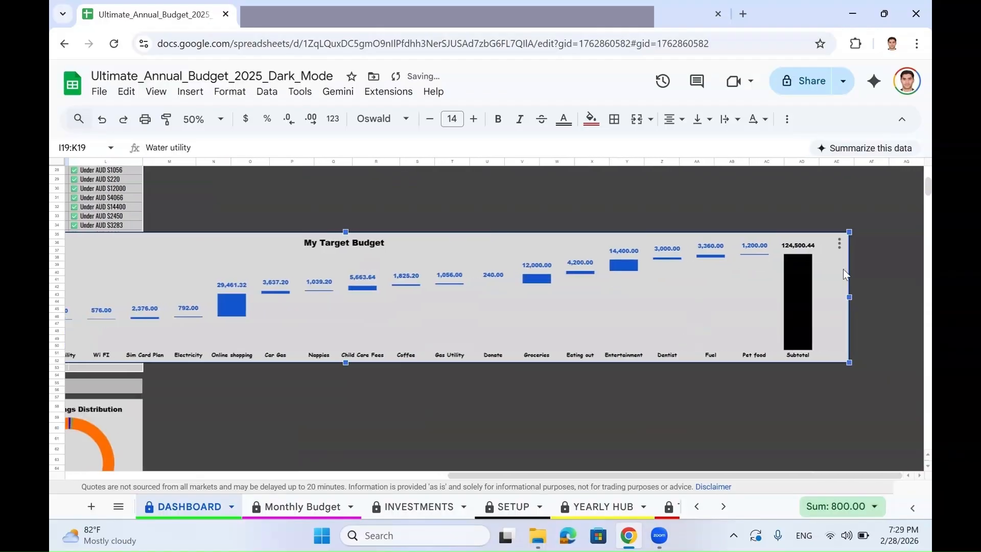
# Inspect the Total BUDGET cell's formula and compare it with the Subtotal bar of the My Target Budget chart
pyautogui.hscroll(-9, 511, 317)
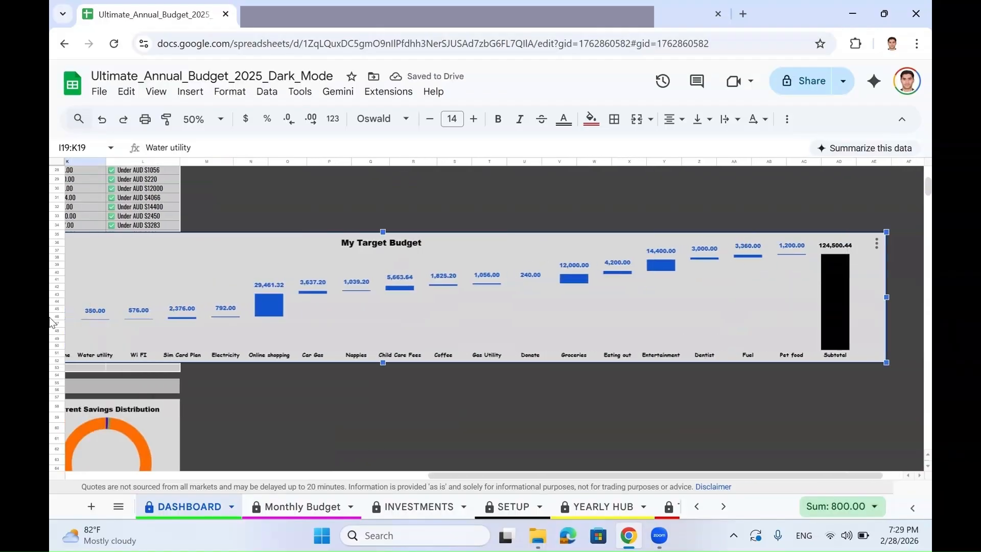
pyautogui.scroll(6, 230, 289)
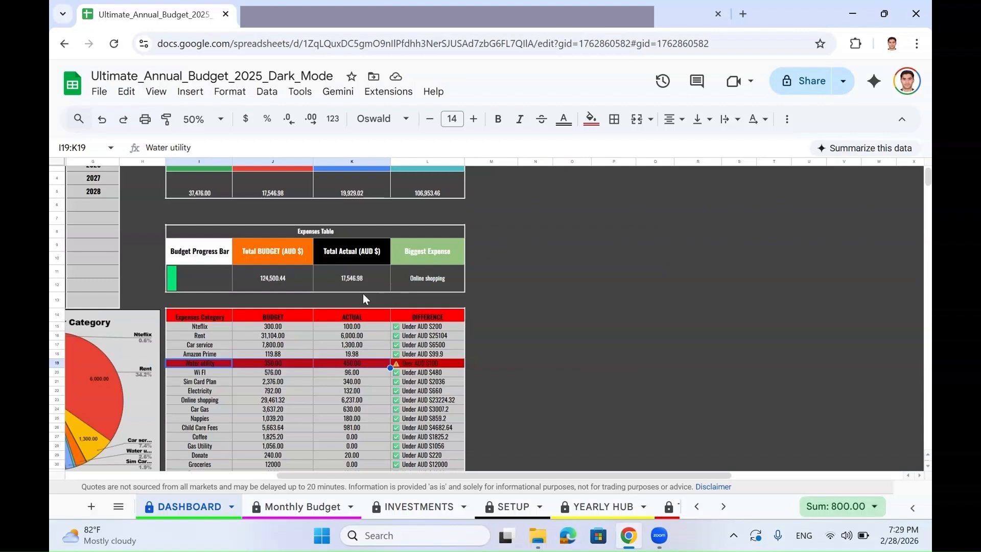
pyautogui.click(273, 278)
pyautogui.scroll(-5, 382, 389)
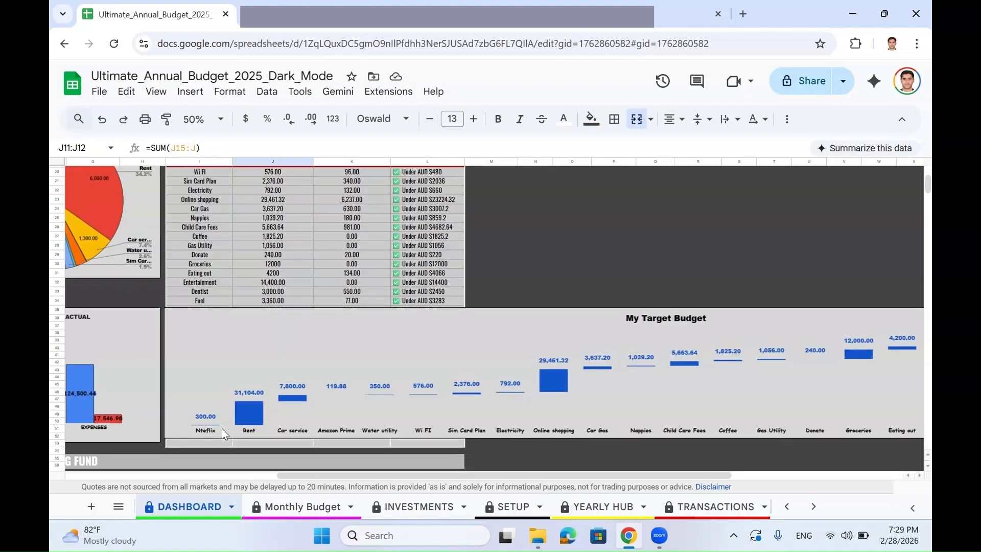
pyautogui.hscroll(6, 296, 427)
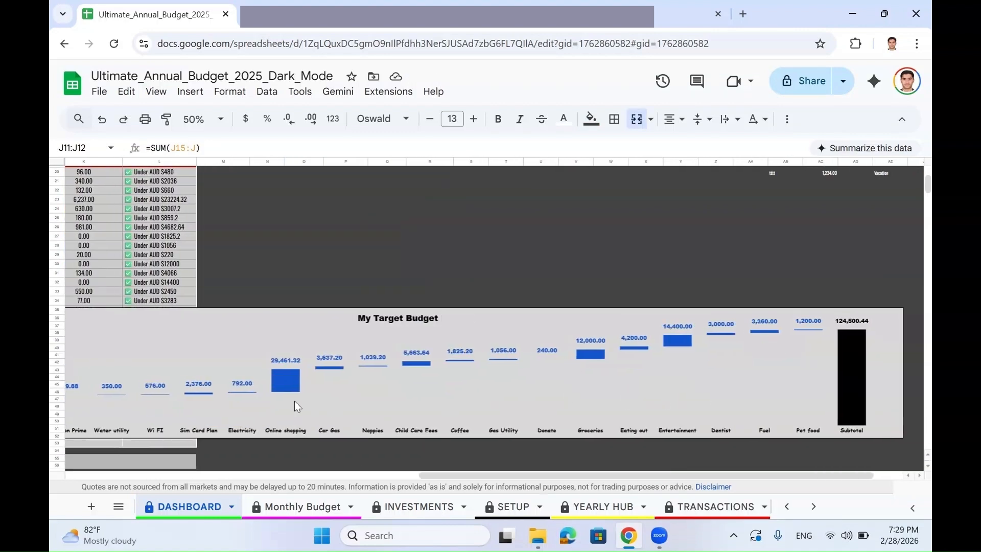
pyautogui.hscroll(-6, 324, 411)
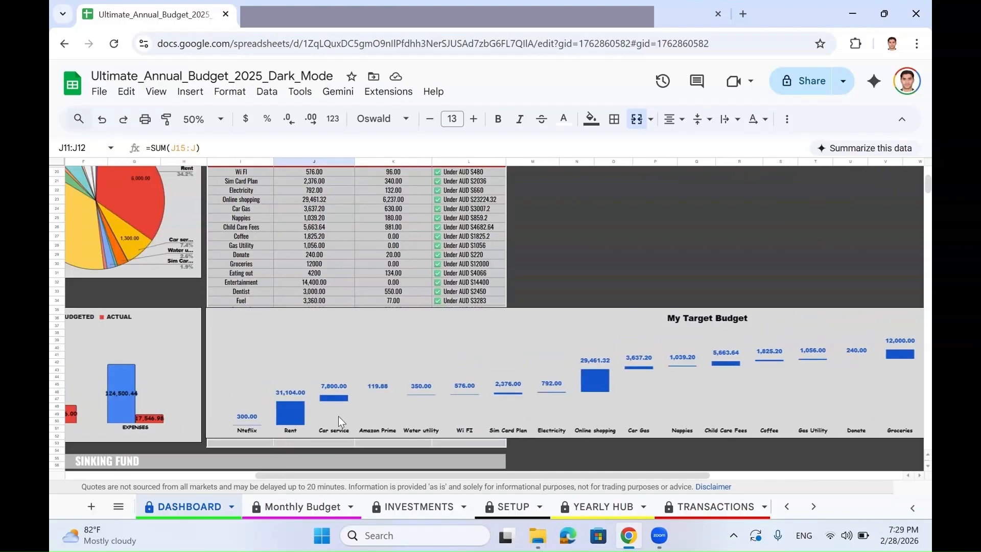
# Examine the individual category bars across the My Target Budget chart, including the Wi FI amount
pyautogui.click(541, 386)
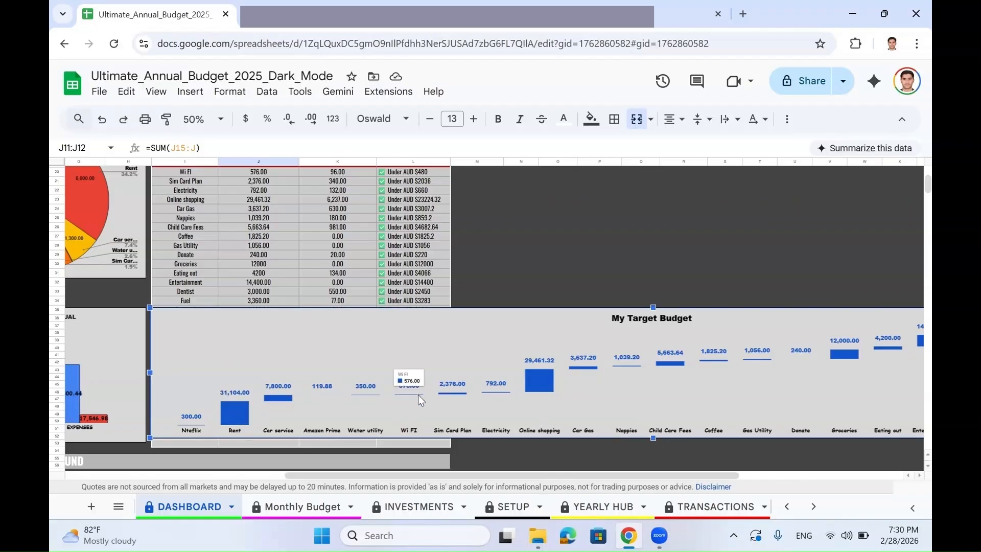
pyautogui.hscroll(6, 417, 393)
pyautogui.hscroll(-4, 828, 381)
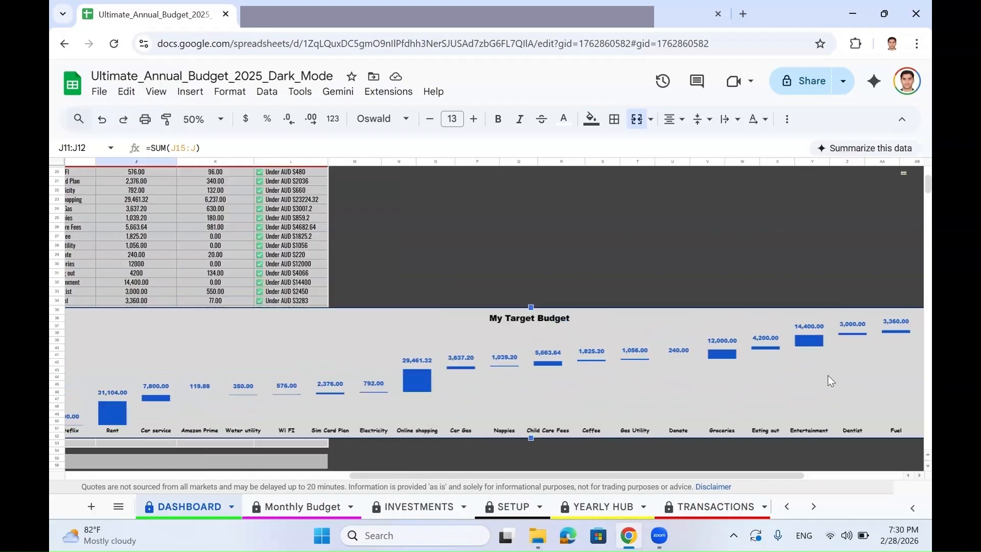
# Narrow the My Target Budget chart so its outer edge lines up with the end of column L
pyautogui.hscroll(4, 838, 381)
pyautogui.moveTo(851, 373); pyautogui.dragTo(147, 360)
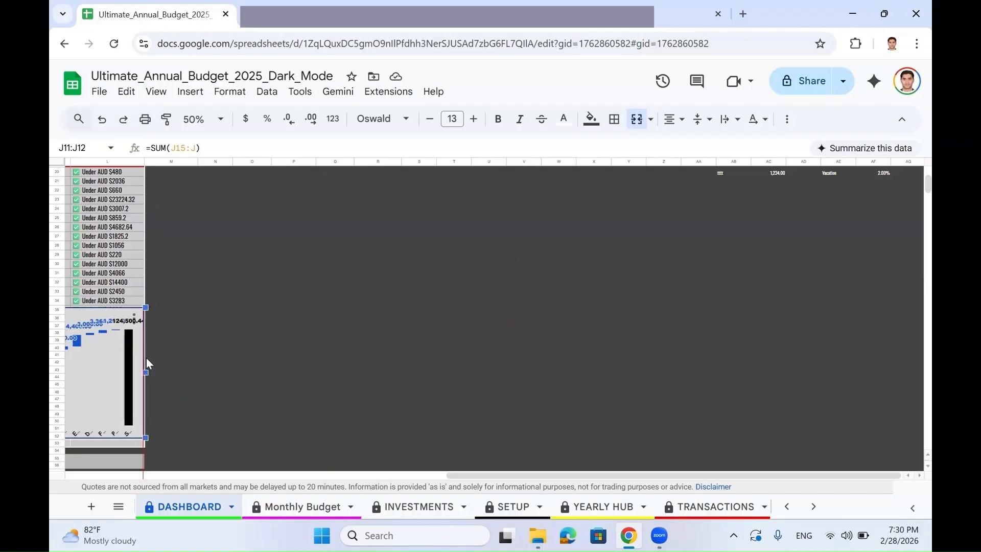
pyautogui.hscroll(-5, 153, 355)
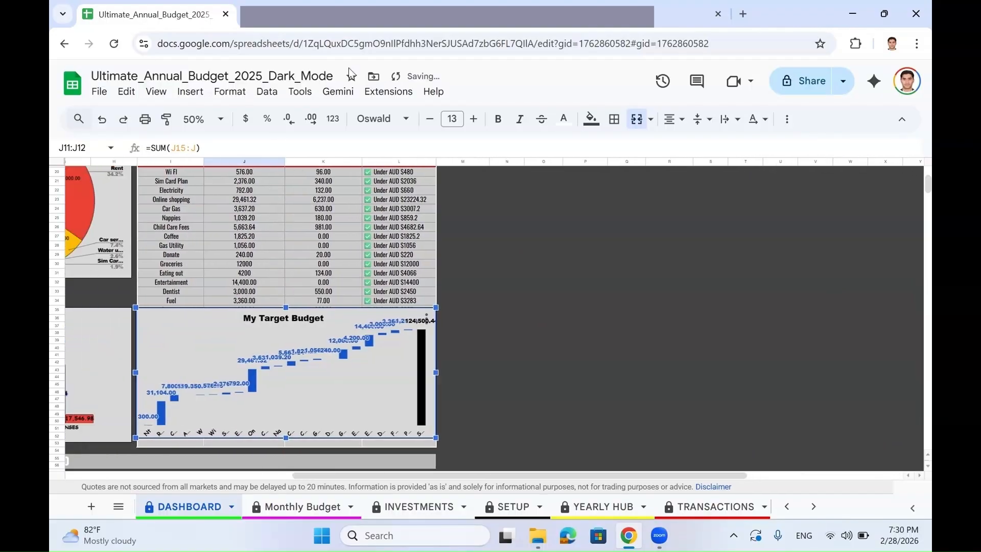
# Review the Dashboard's SINKING FUND table and savings charts, and select the SINKING FUND heading
pyautogui.hscroll(-6, 538, 86)
pyautogui.scroll(-5, 570, 194)
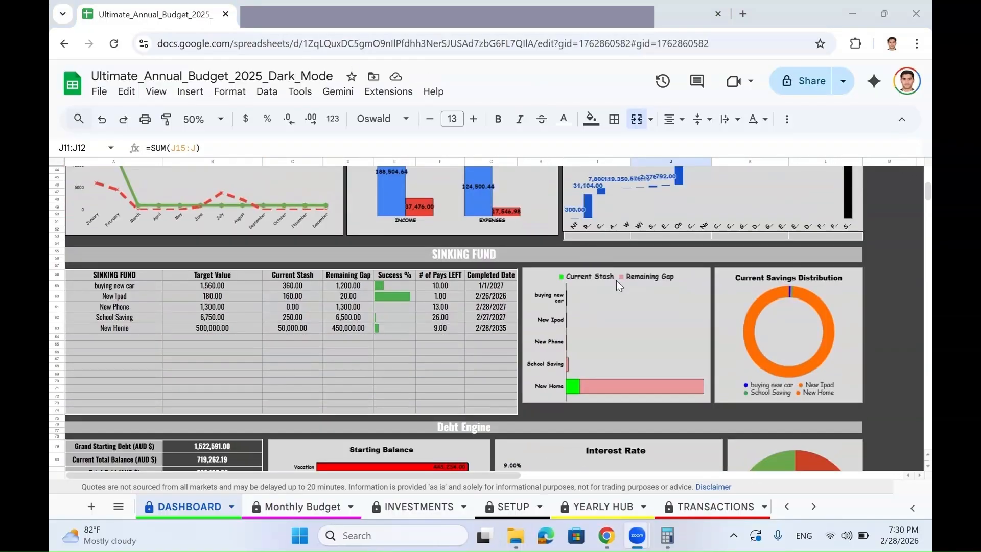
pyautogui.scroll(6, 618, 279)
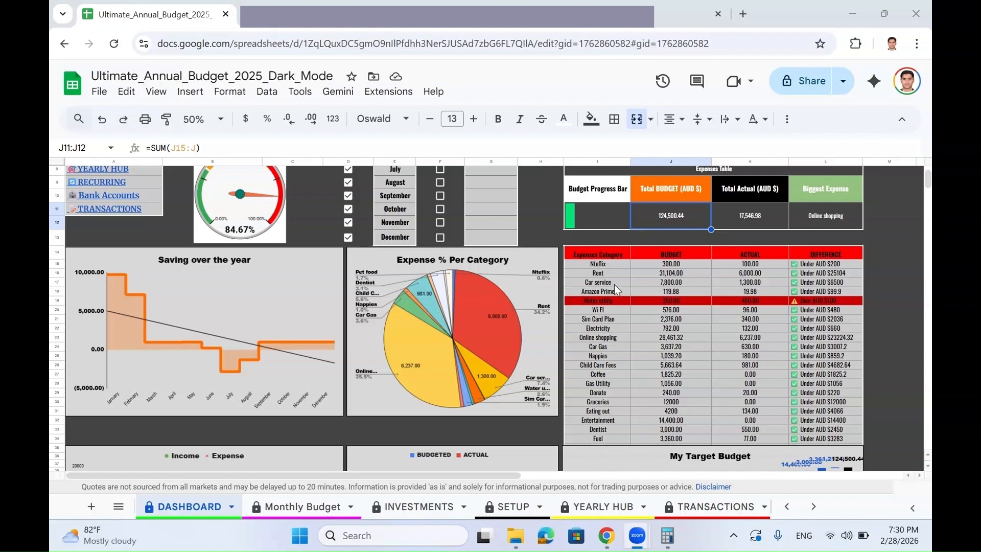
pyautogui.scroll(-6, 615, 283)
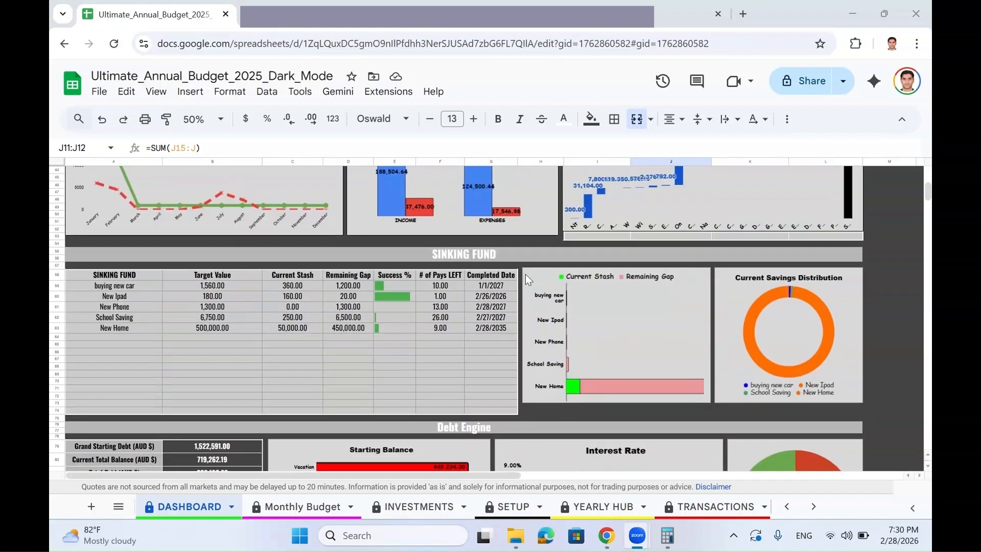
pyautogui.click(395, 257)
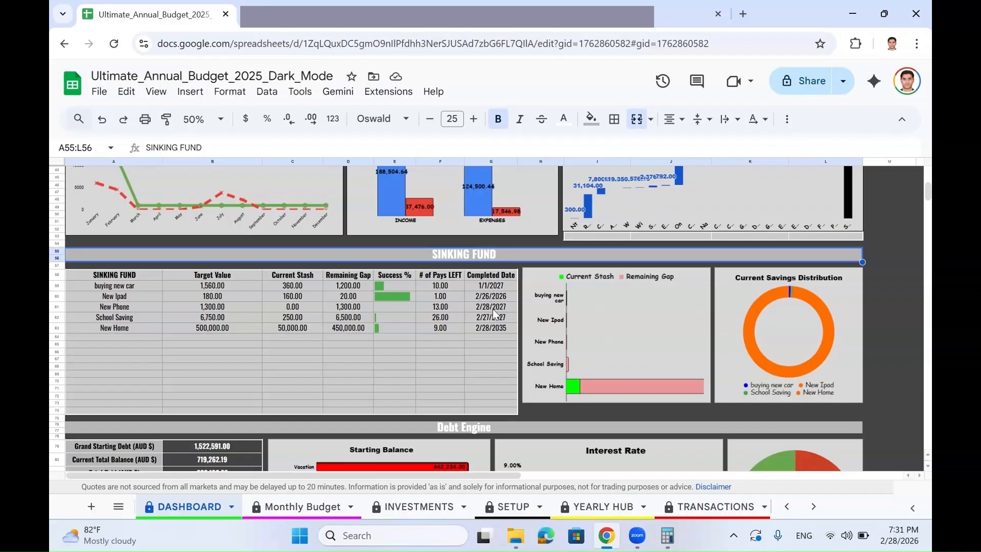
# Open the RECURRING sheet and start a new entry in row 31 with the type Sinking Fund
pyautogui.click(813, 508)
pyautogui.click(813, 507)
pyautogui.click(388, 511)
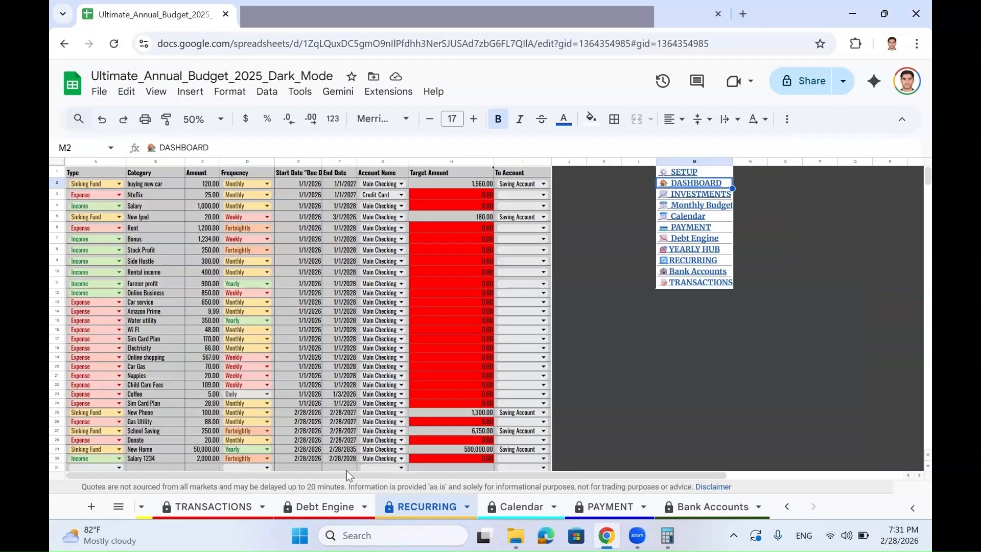
pyautogui.scroll(-5, 128, 255)
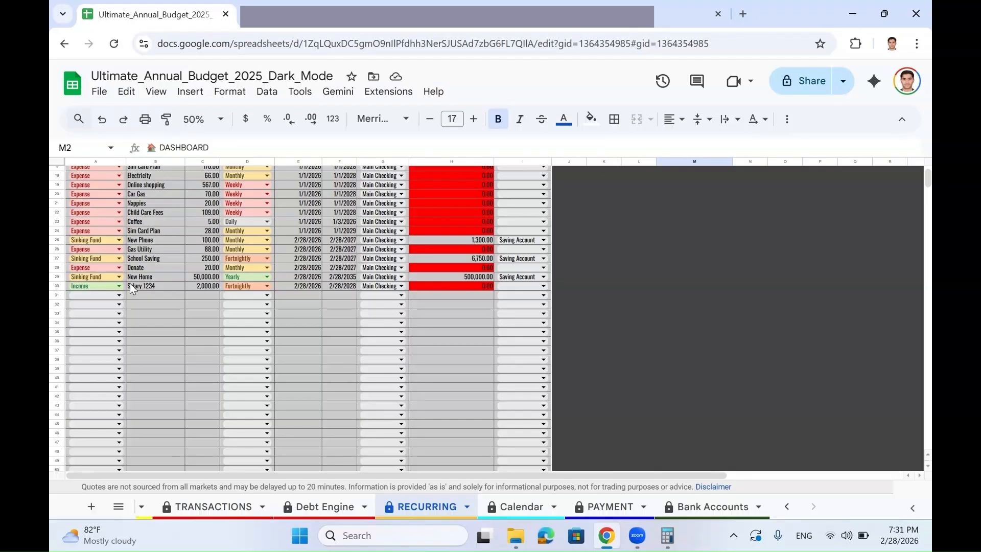
pyautogui.click(120, 295)
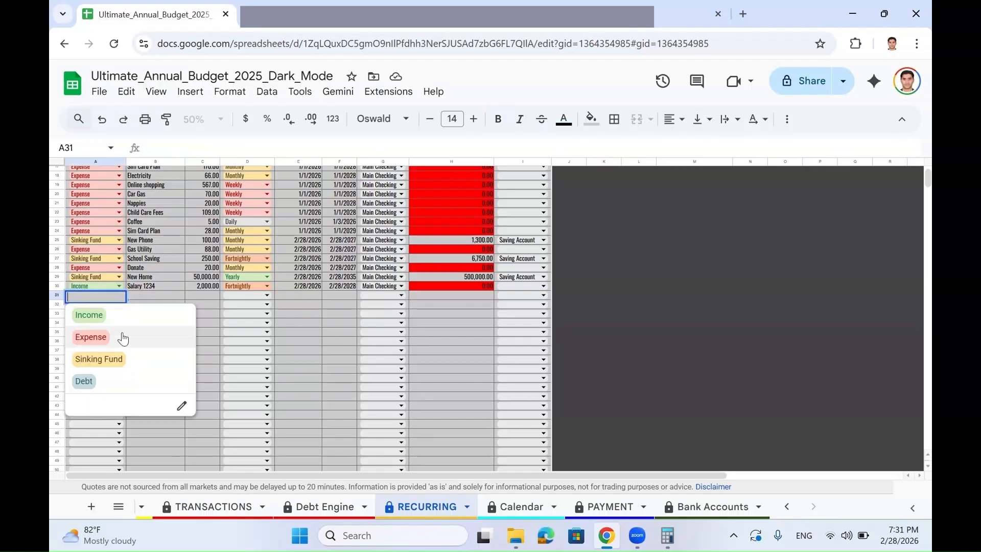
pyautogui.click(120, 359)
pyautogui.click(151, 294)
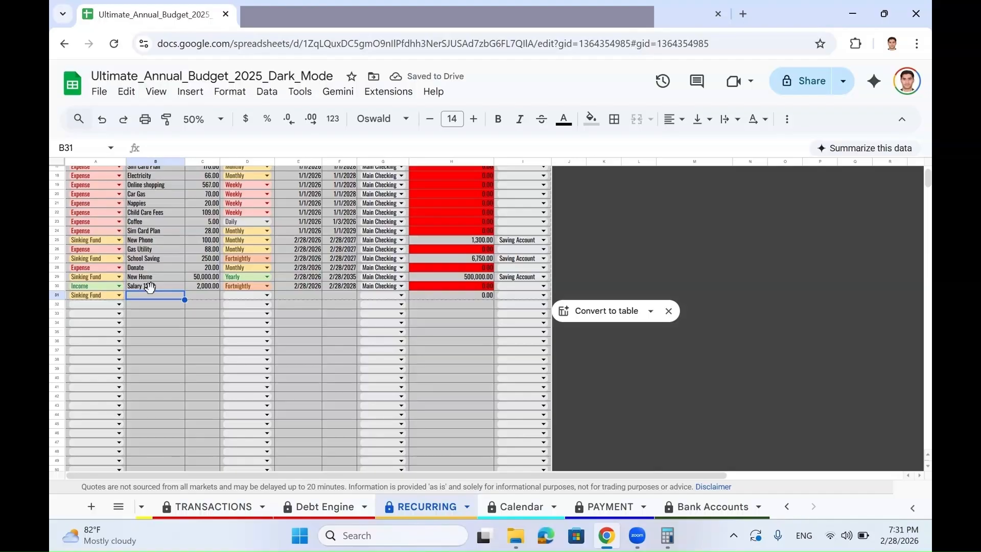
# Name the sinking fund in row 31 "New clothes" and give it an amount of 300 with a Monthly frequency
pyautogui.write('New clo')
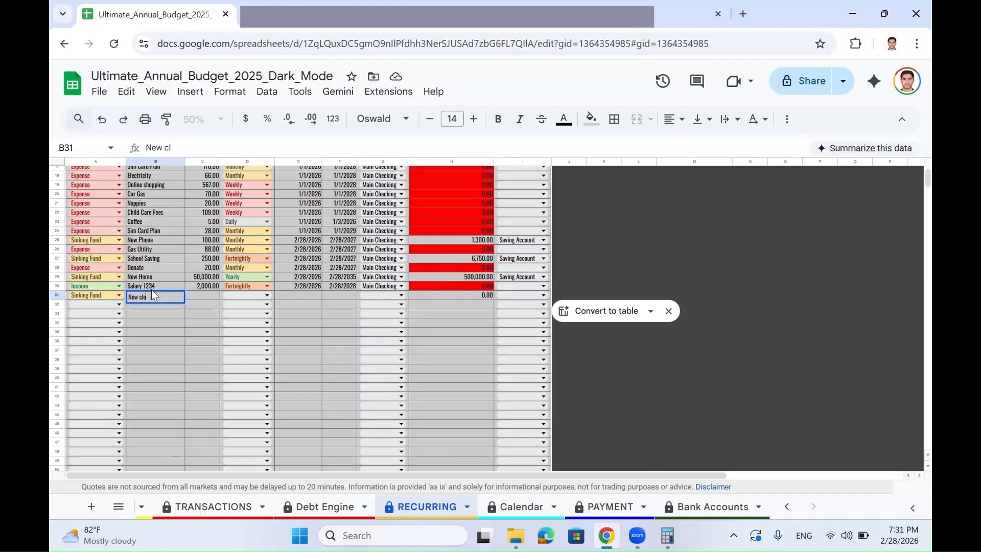
pyautogui.write('thes')
pyautogui.press('Return')
pyautogui.click(210, 288)
pyautogui.click(208, 295)
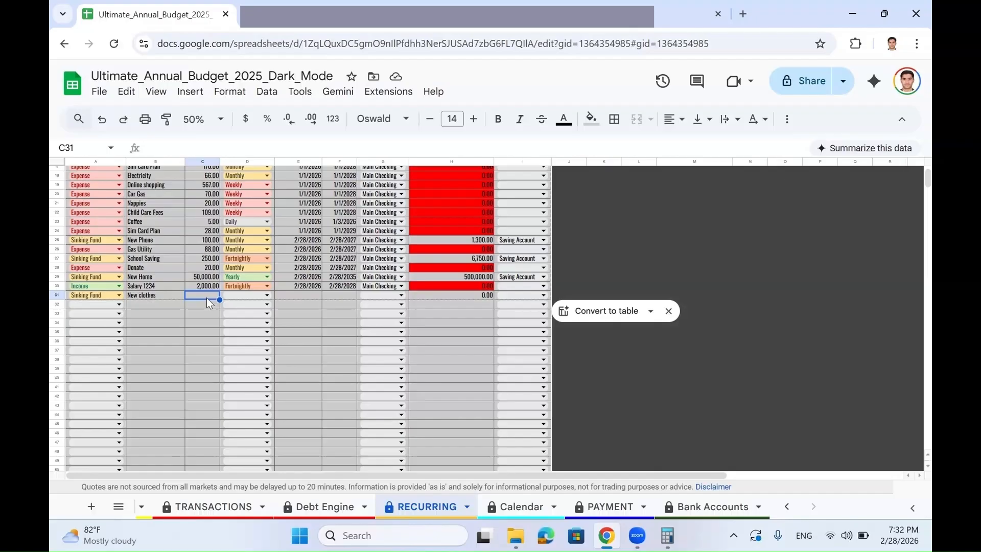
pyautogui.write('300')
pyautogui.press('Return')
pyautogui.click(267, 296)
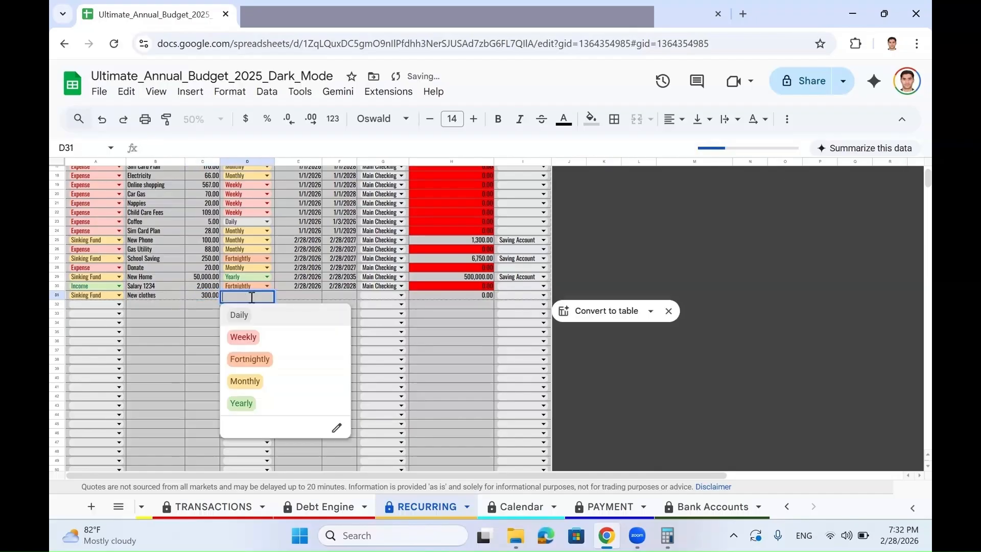
pyautogui.click(271, 381)
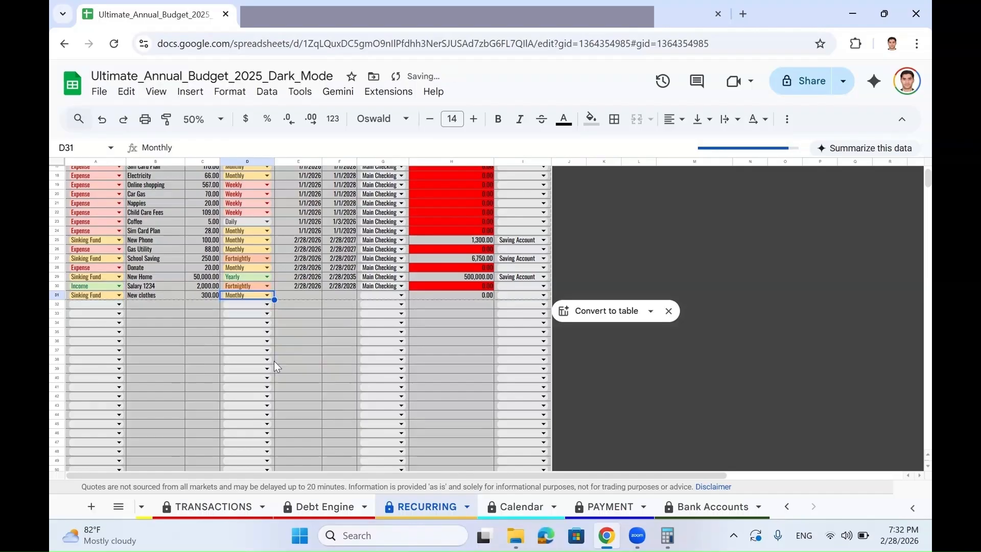
# Set the New clothes row's start date to 2/28/2026 and its end date to 10/28/2026
pyautogui.click(305, 288)
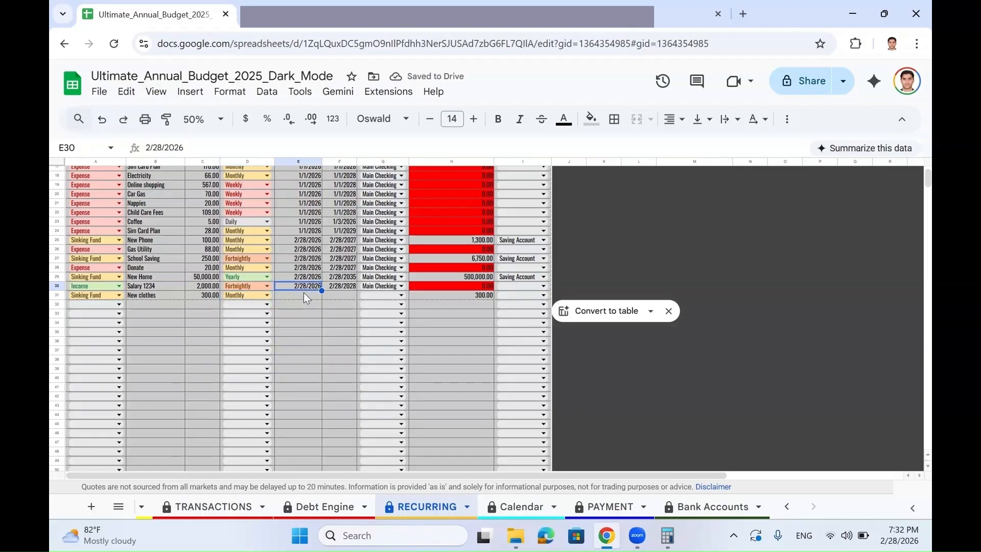
pyautogui.click(303, 297)
pyautogui.hotkey('ctrl', 'v')
pyautogui.click(339, 295)
pyautogui.hotkey('ctrl', 'v')
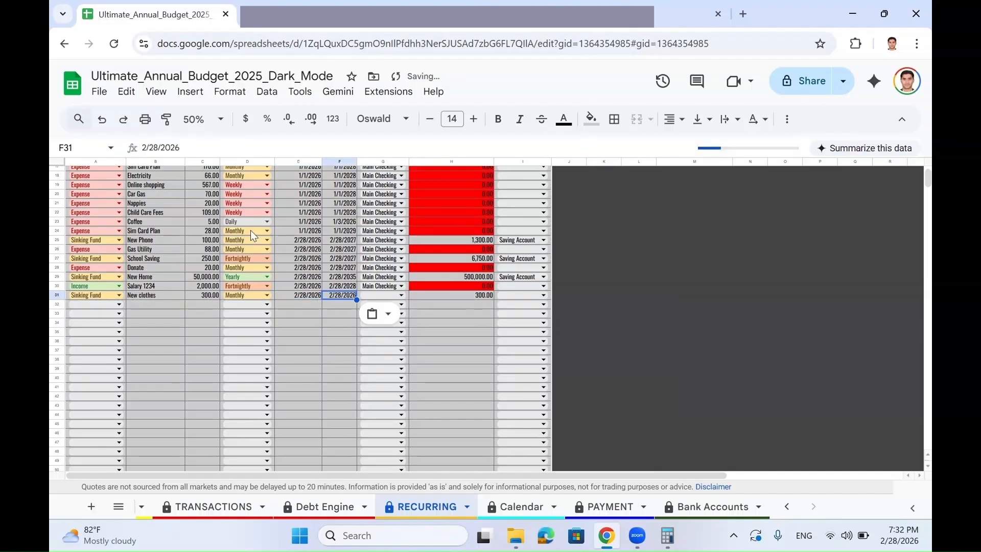
pyautogui.moveTo(145, 147); pyautogui.dragTo(135, 149)
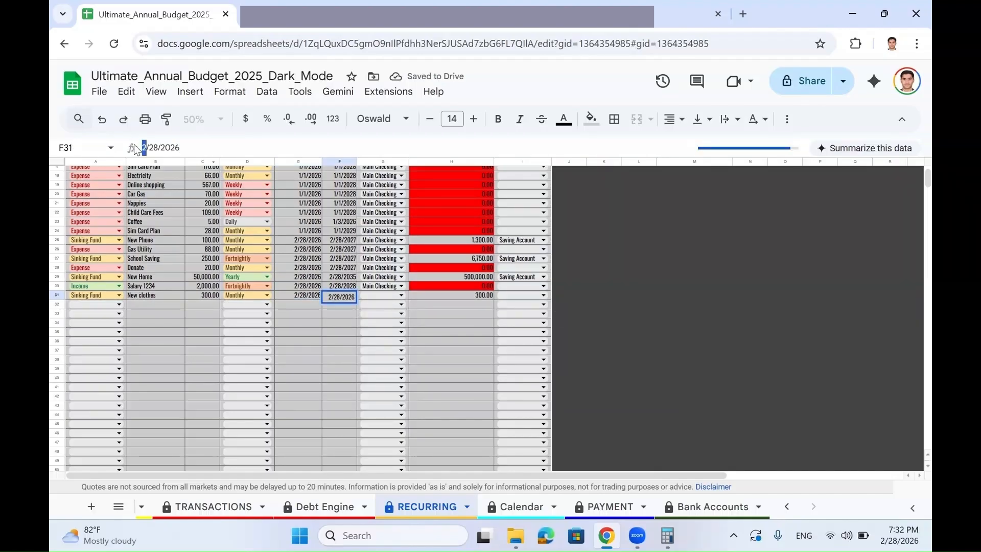
pyautogui.write('10')
pyautogui.press('Return')
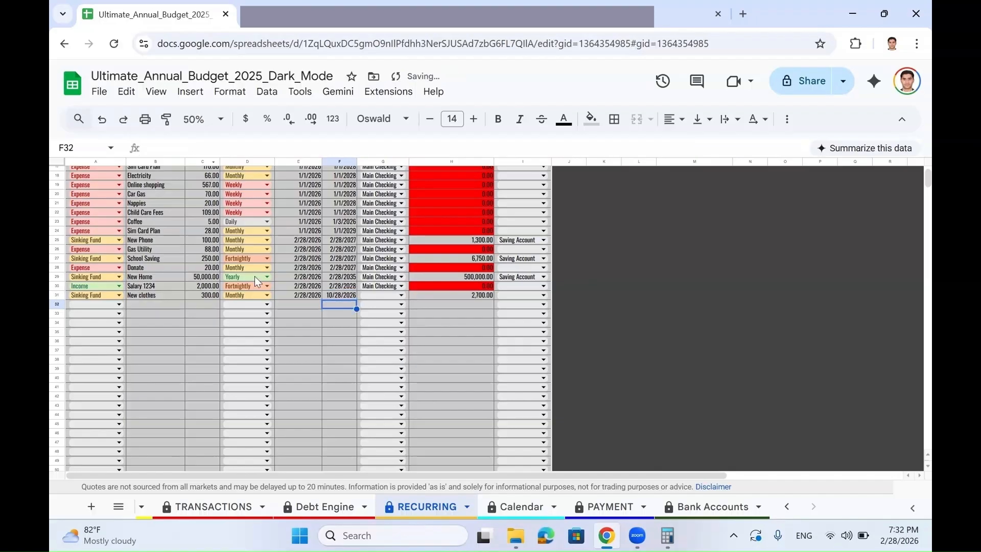
# Set the New clothes source account to Main Checking and inspect the row's calculated target total
pyautogui.click(401, 295)
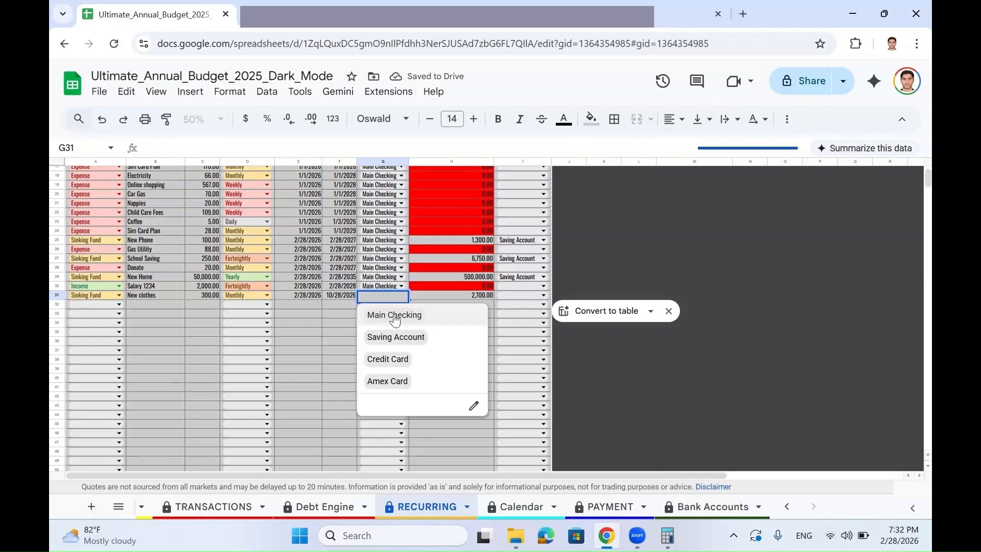
pyautogui.click(397, 316)
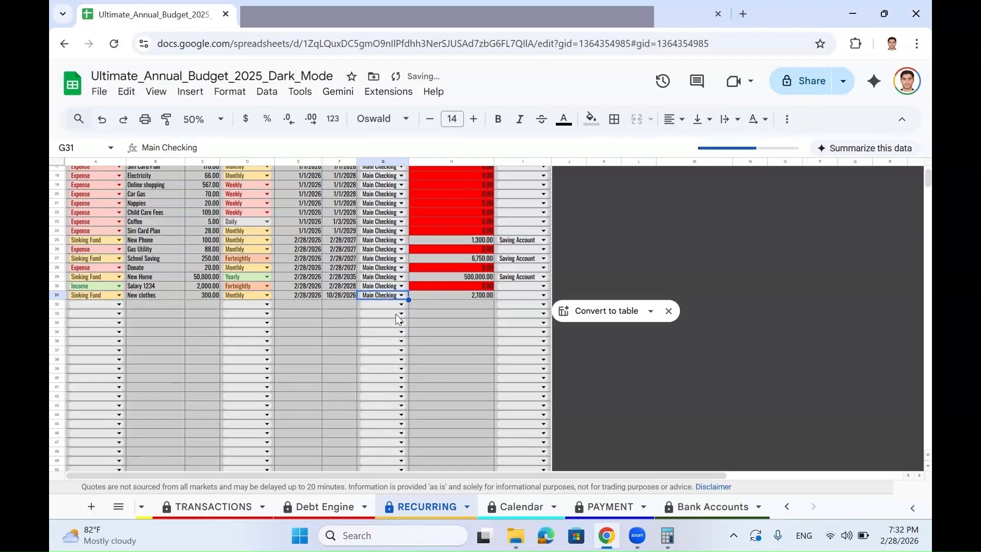
pyautogui.click(478, 295)
pyautogui.scroll(5, 480, 295)
pyautogui.scroll(-5, 486, 294)
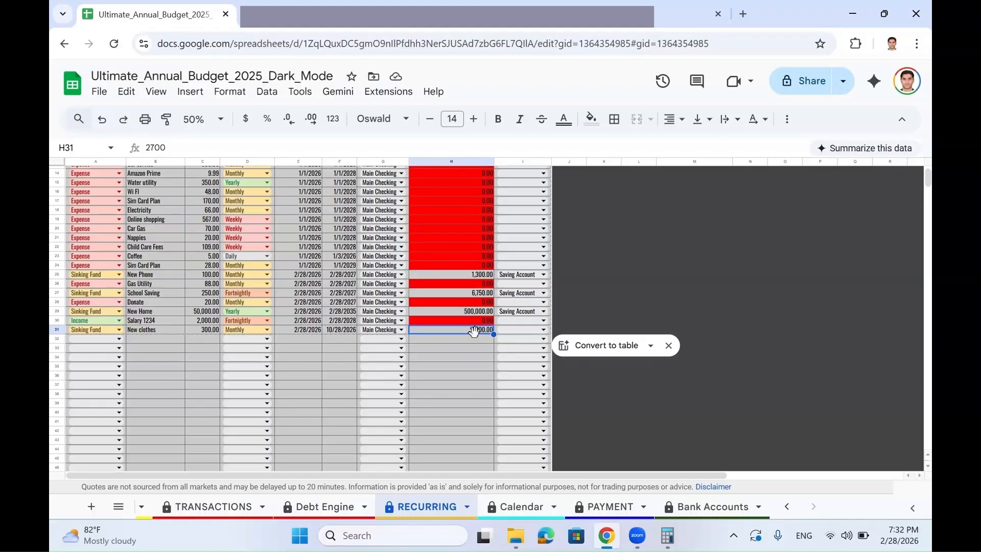
# Change the New clothes amount to 350 and set its destination account to Saving Account
pyautogui.click(314, 331)
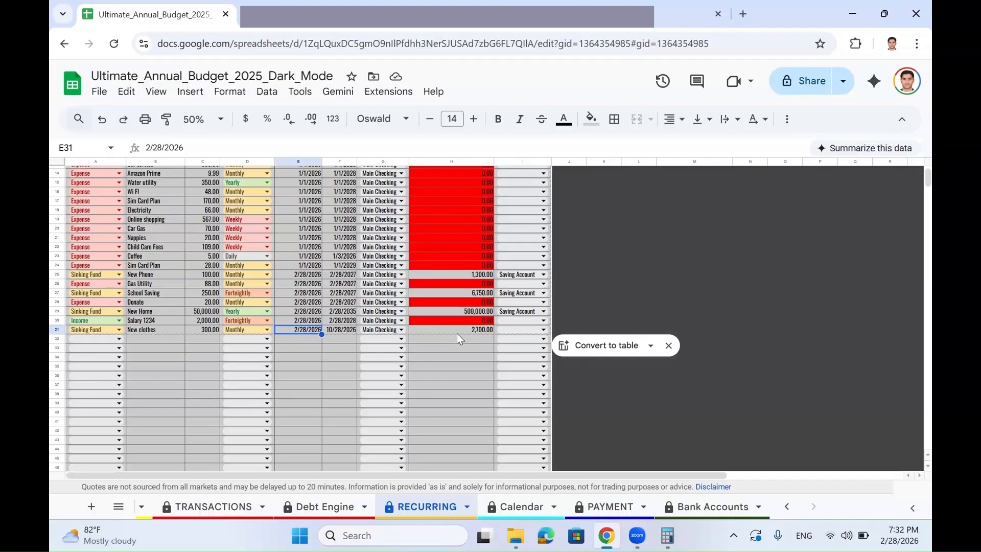
pyautogui.click(215, 331)
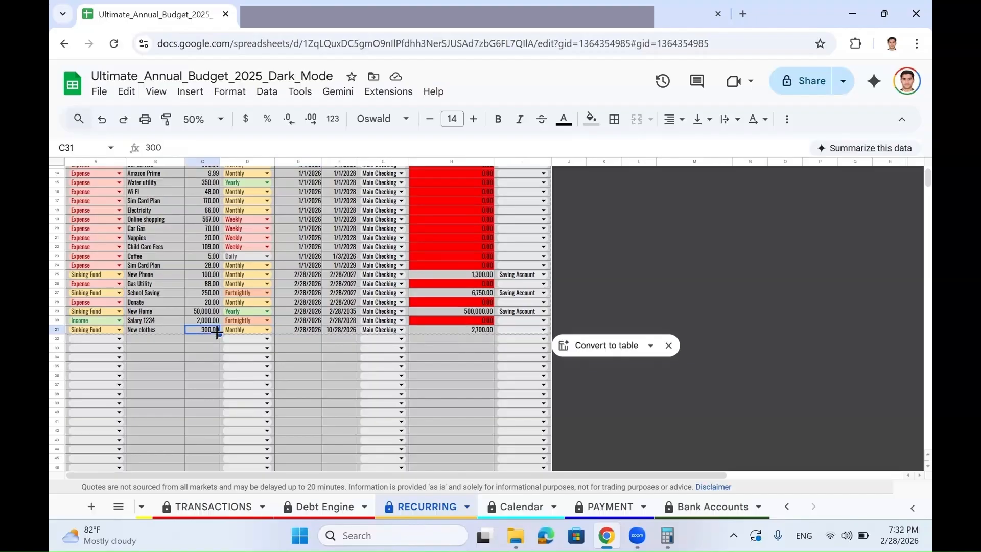
pyautogui.write('350')
pyautogui.press('Return')
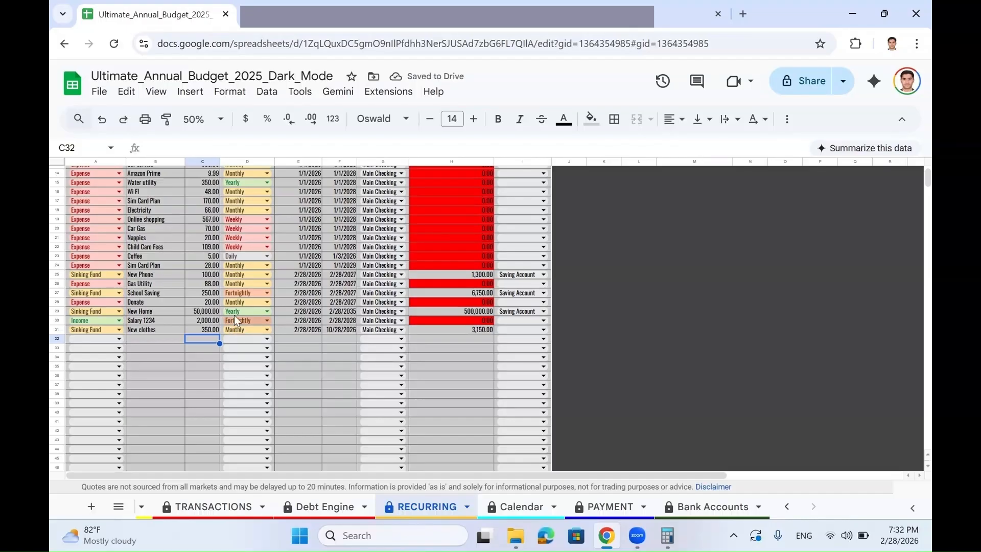
pyautogui.click(499, 332)
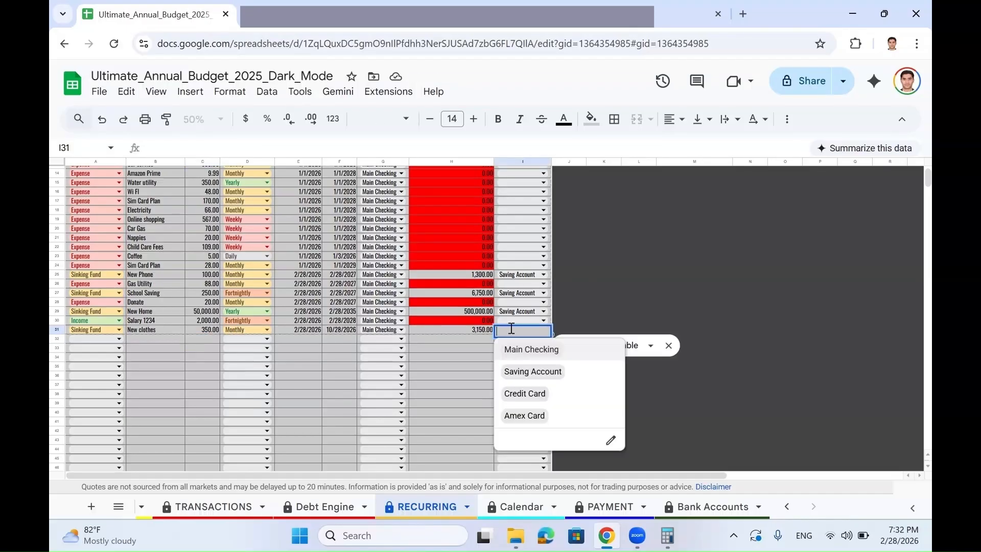
pyautogui.click(509, 369)
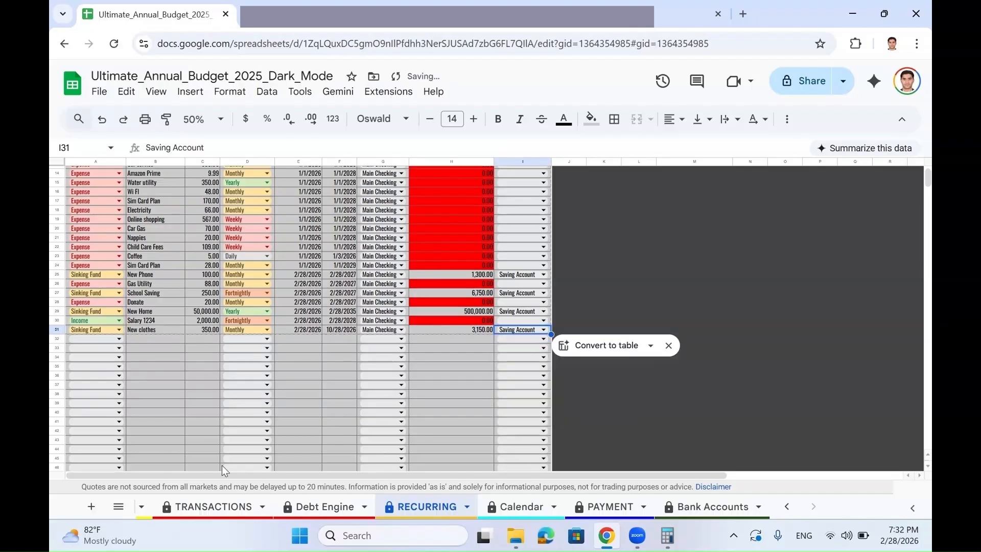
# Go to the DASHBOARD sheet and examine the New clothes row in the Sinking Fund table, including target, gap and pays left
pyautogui.click(118, 507)
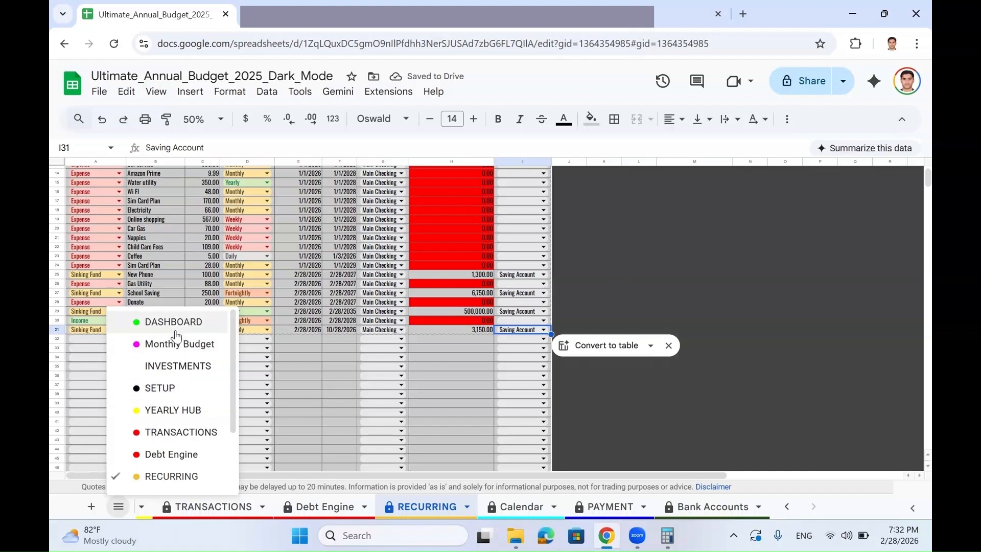
pyautogui.click(219, 322)
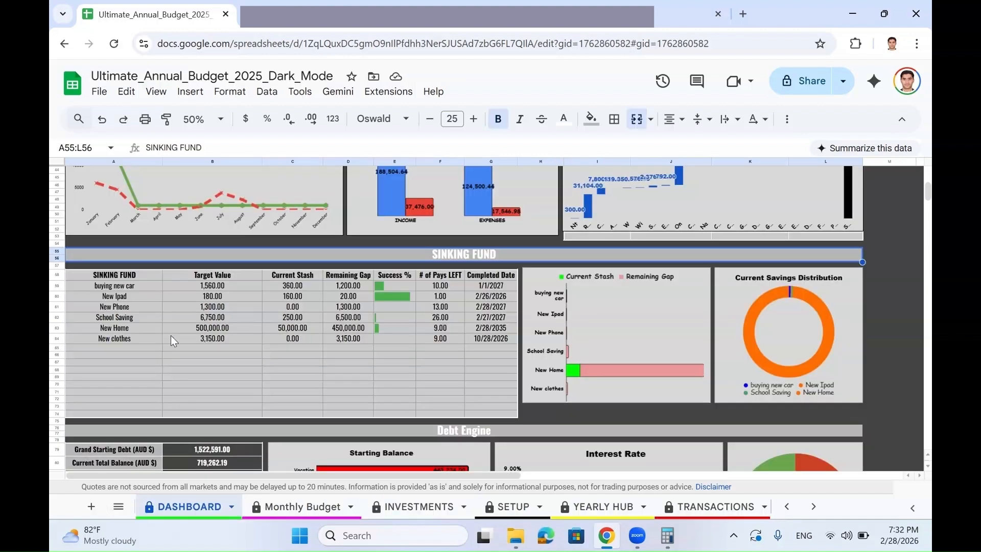
pyautogui.click(156, 341)
pyautogui.click(204, 341)
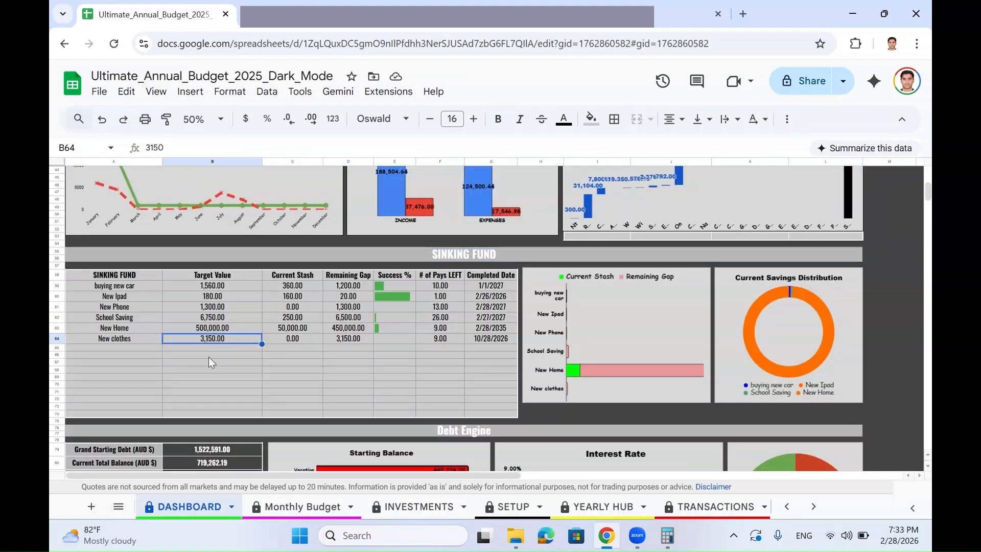
pyautogui.click(290, 335)
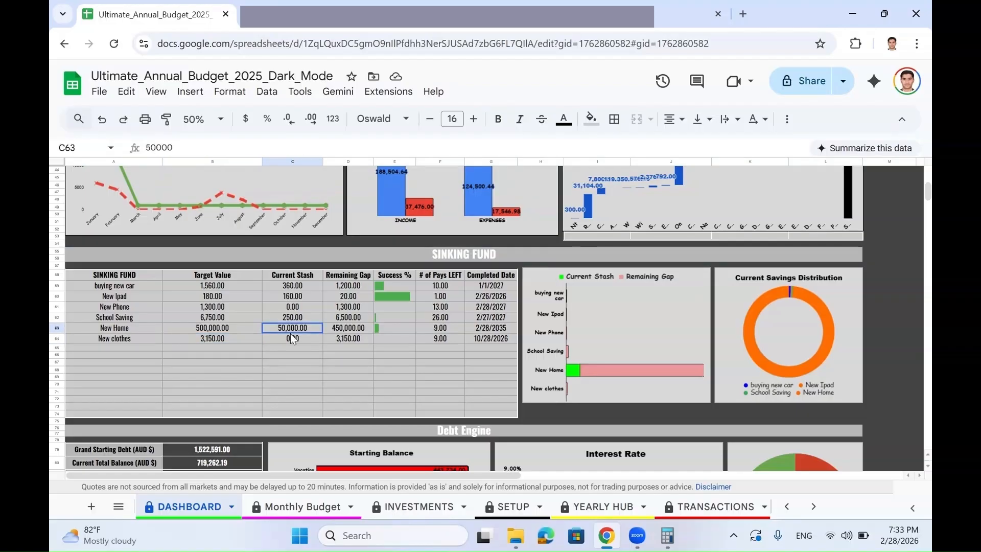
pyautogui.click(360, 339)
pyautogui.moveTo(404, 347); pyautogui.dragTo(511, 345)
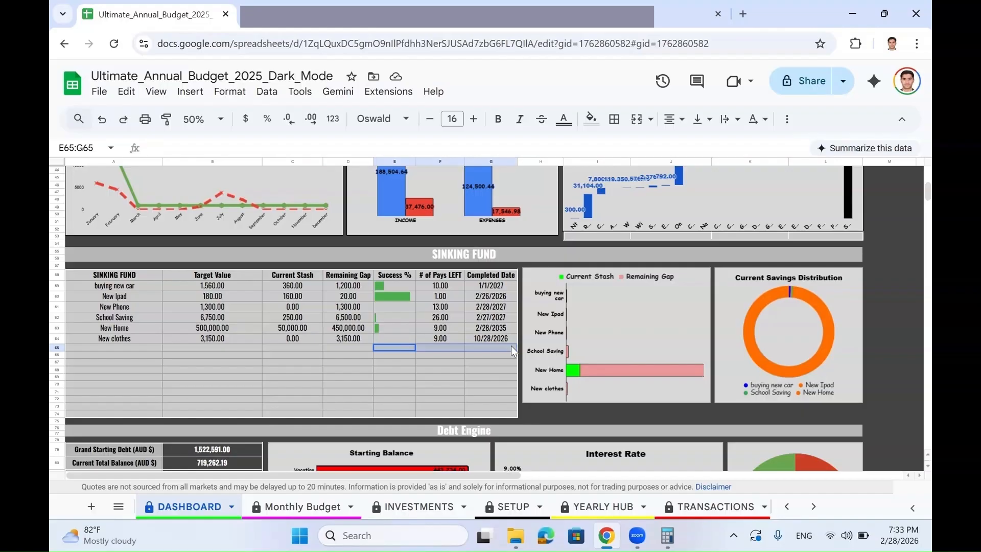
pyautogui.click(443, 337)
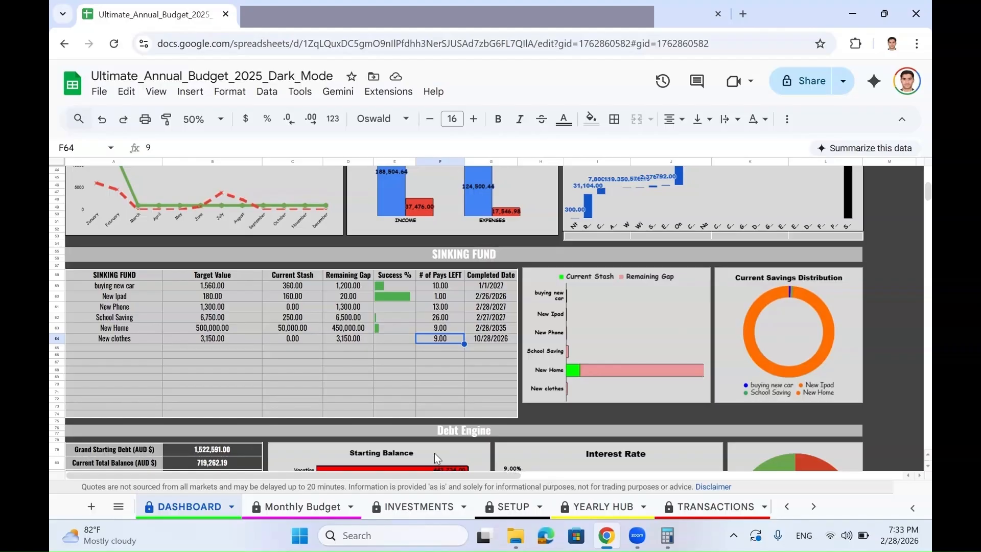
# Go to the PAYMENT sheet and reset the Name column filter so that all names are shown
pyautogui.scroll(10, 741, 409)
pyautogui.scroll(5, 762, 304)
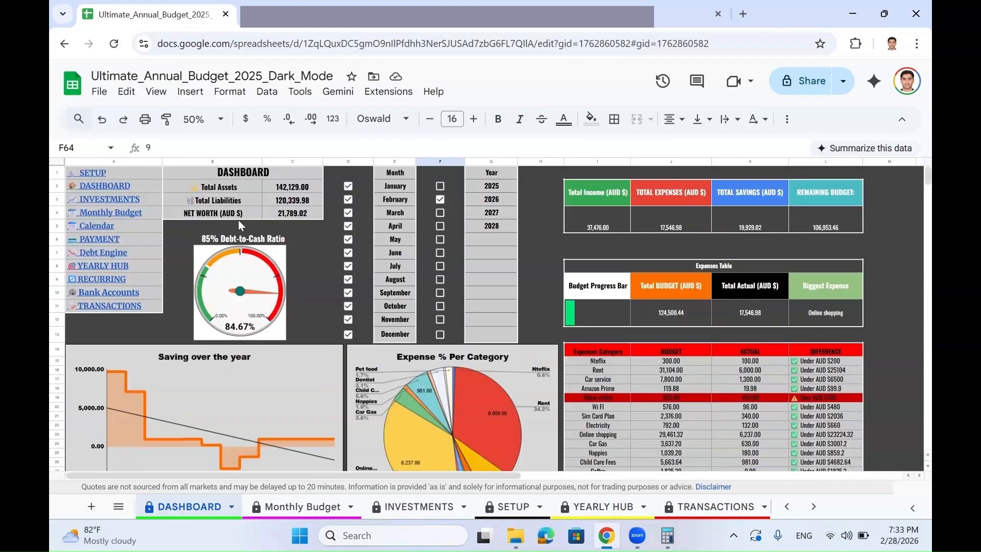
pyautogui.click(127, 243)
pyautogui.click(130, 264)
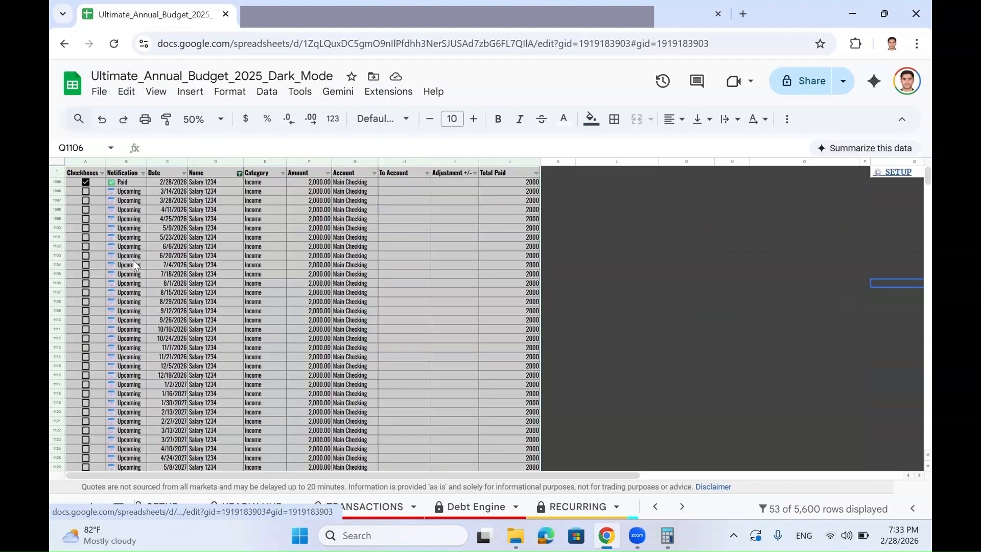
pyautogui.click(240, 173)
pyautogui.click(313, 344)
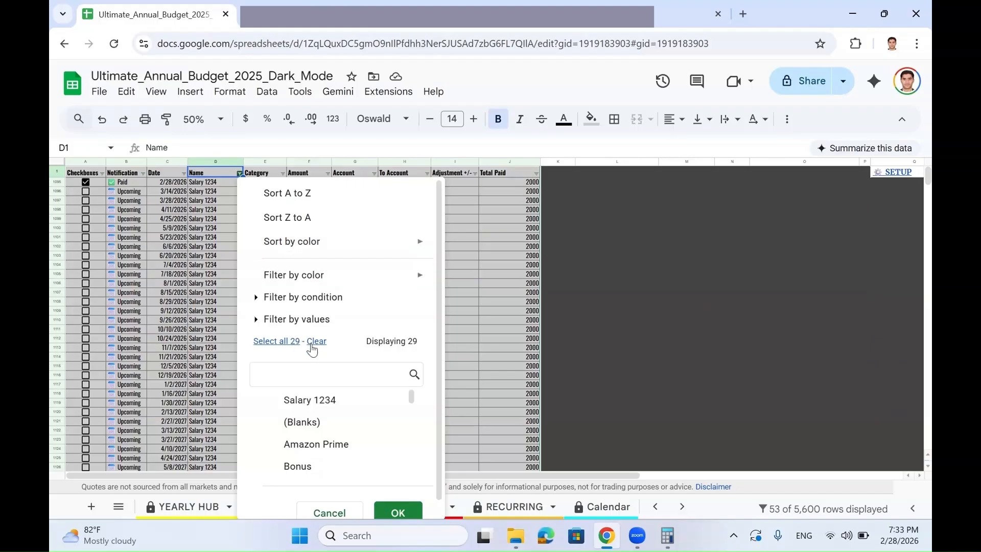
pyautogui.click(282, 343)
pyautogui.click(399, 512)
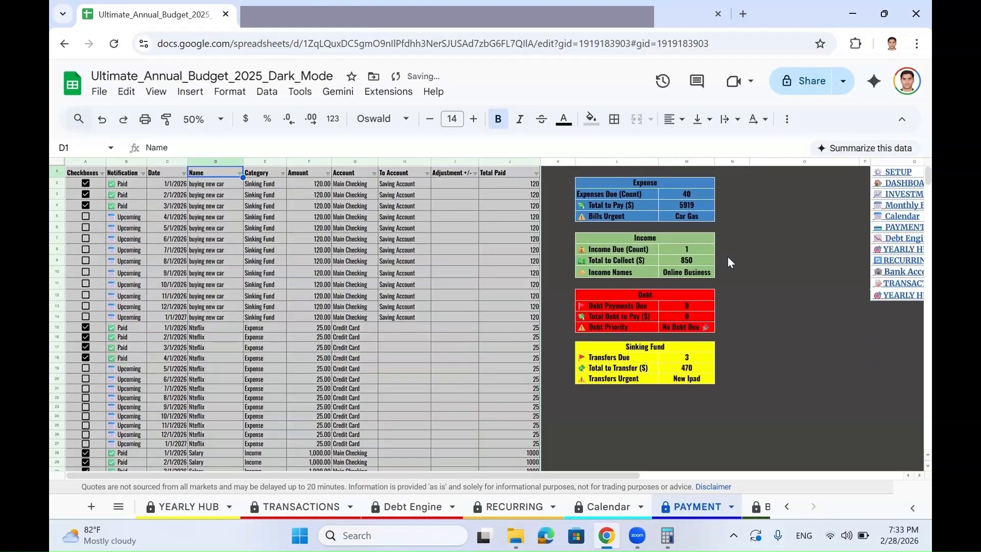
pyautogui.click(631, 369)
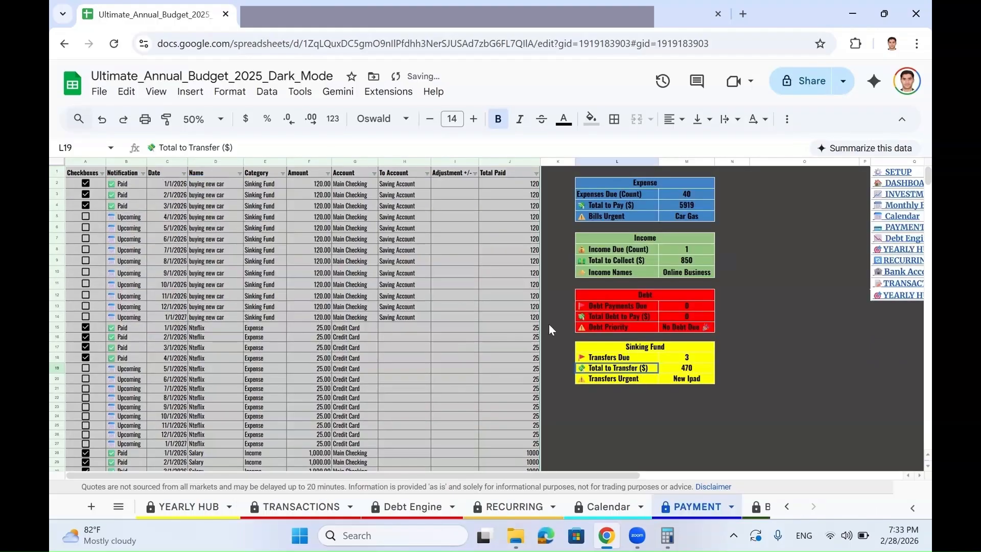
# Filter the payments by name to New clothes only and mark the 2/28/2026 transfer as paid
pyautogui.click(236, 173)
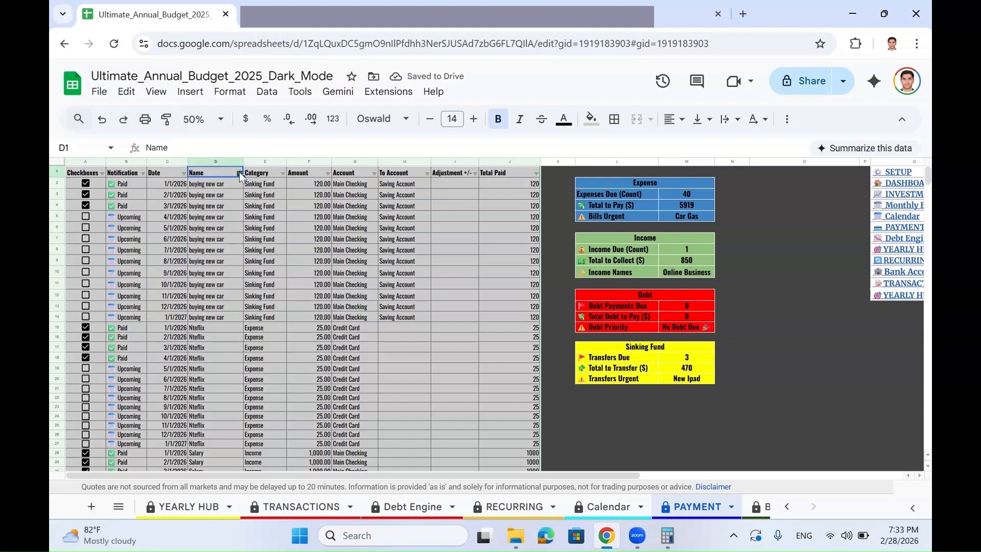
pyautogui.click(239, 172)
pyautogui.click(317, 342)
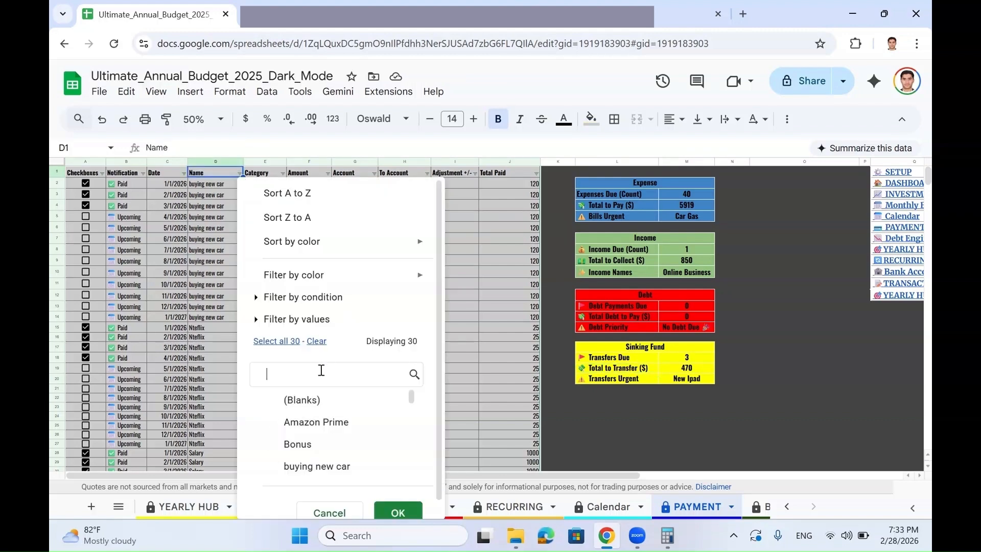
pyautogui.write('clo')
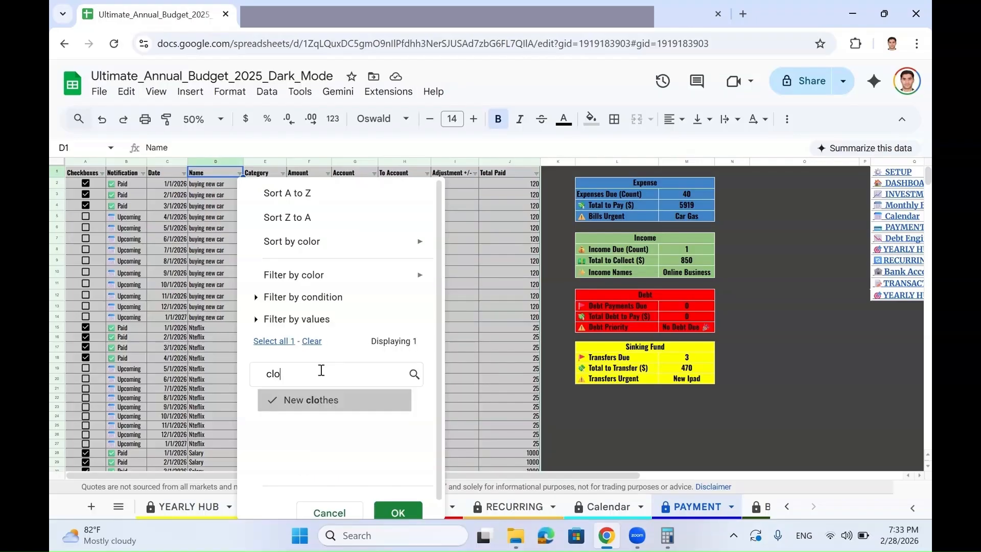
pyautogui.click(392, 517)
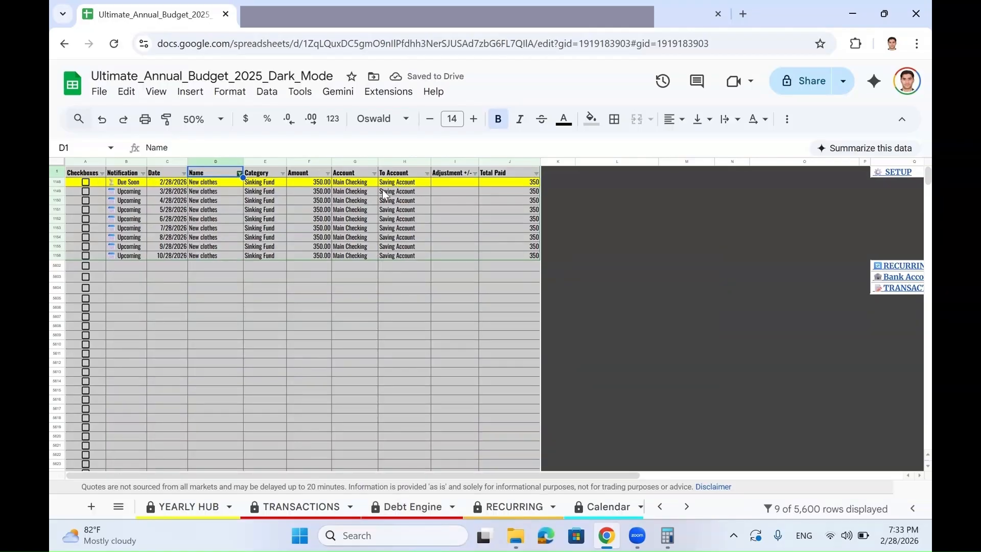
pyautogui.click(86, 182)
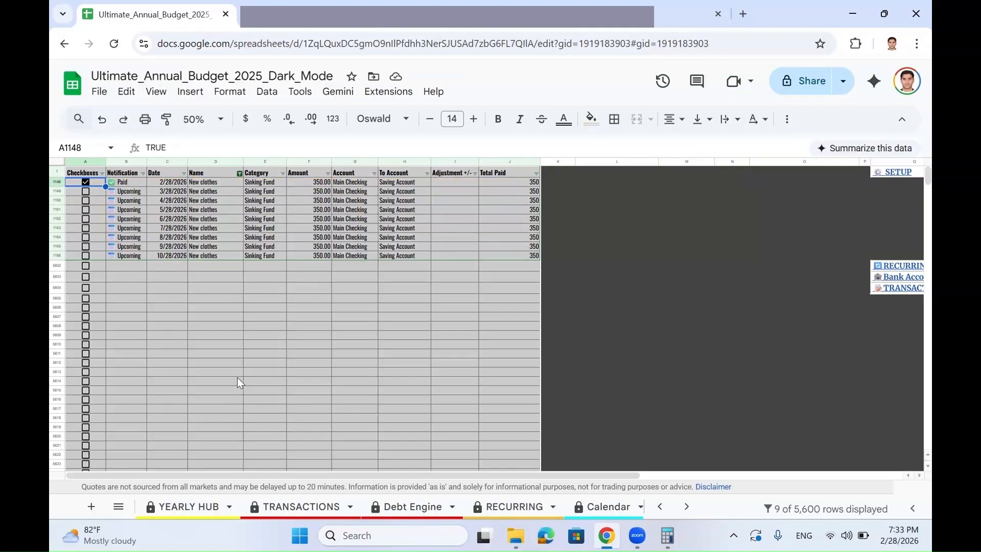
# Return to the DASHBOARD sheet and check the New clothes sinking fund's target value, current stash, remaining gap and number of pays left
pyautogui.click(121, 509)
pyautogui.scroll(3, 168, 399)
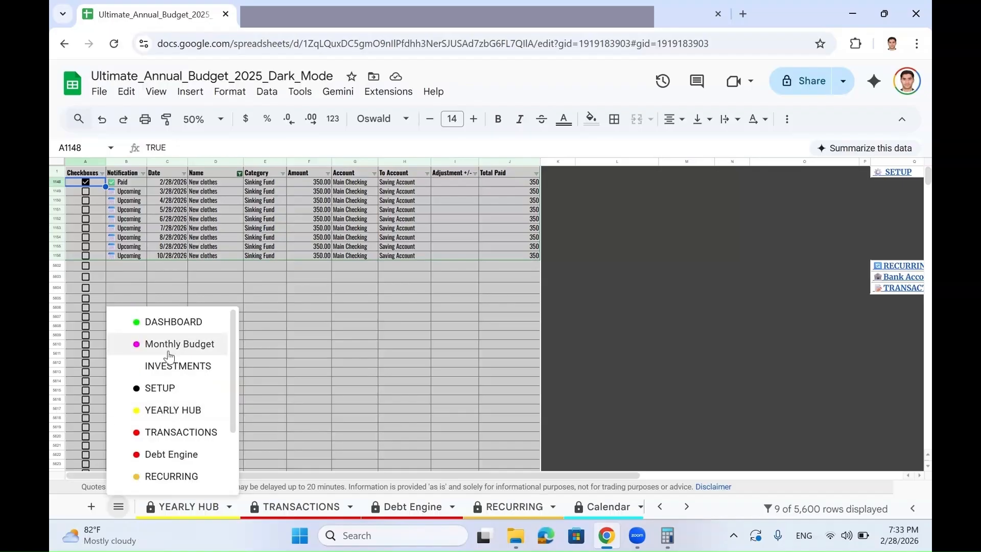
pyautogui.click(176, 327)
pyautogui.scroll(-10, 231, 342)
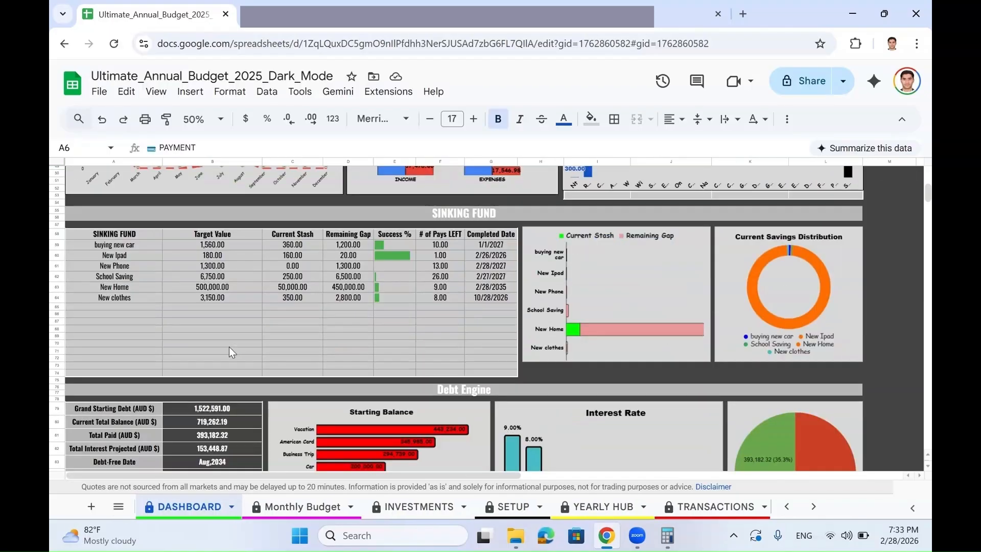
pyautogui.click(136, 290)
pyautogui.click(195, 297)
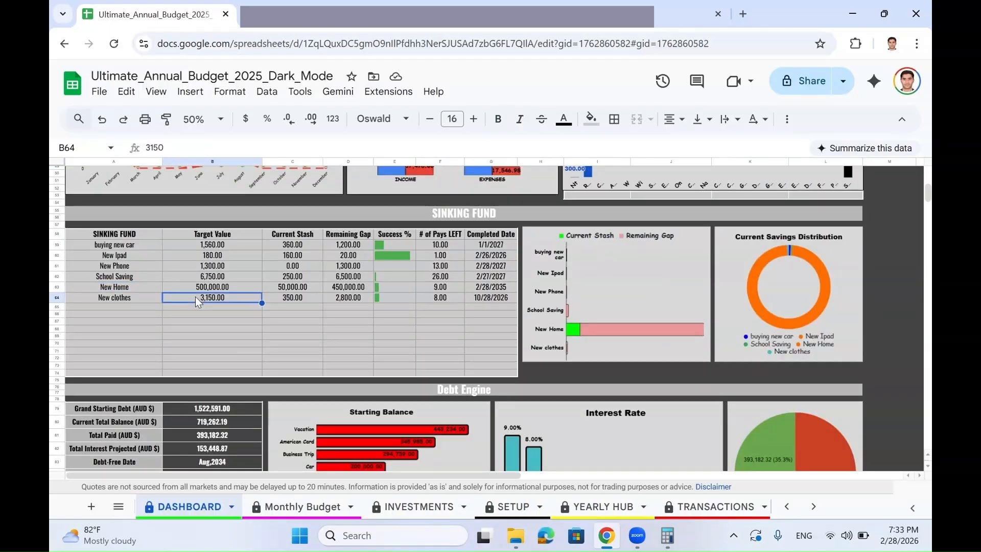
pyautogui.click(300, 297)
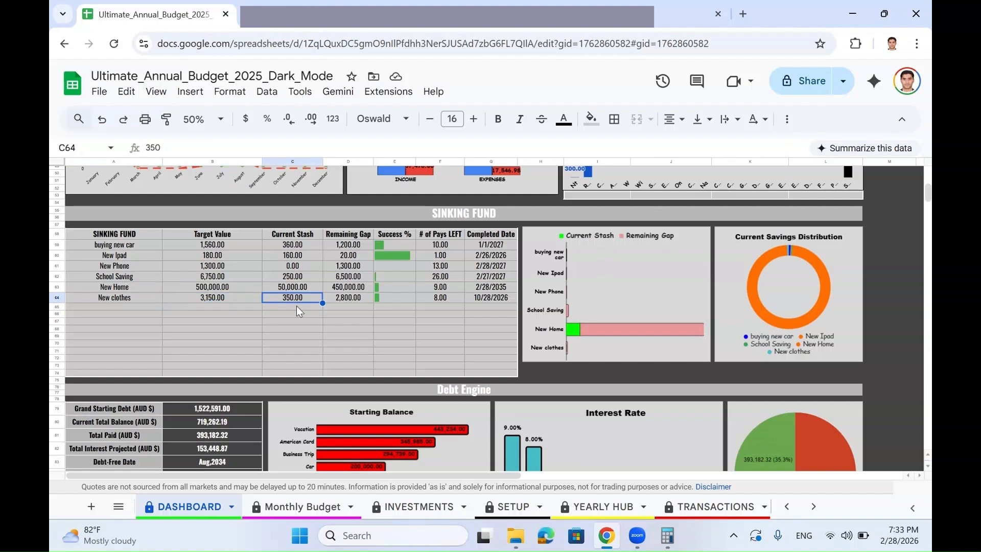
pyautogui.click(352, 298)
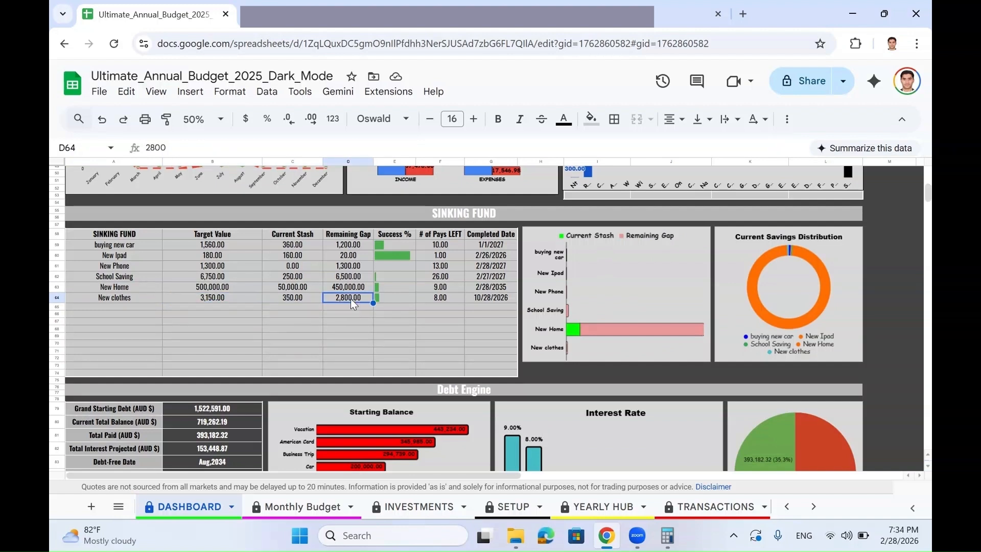
pyautogui.click(434, 298)
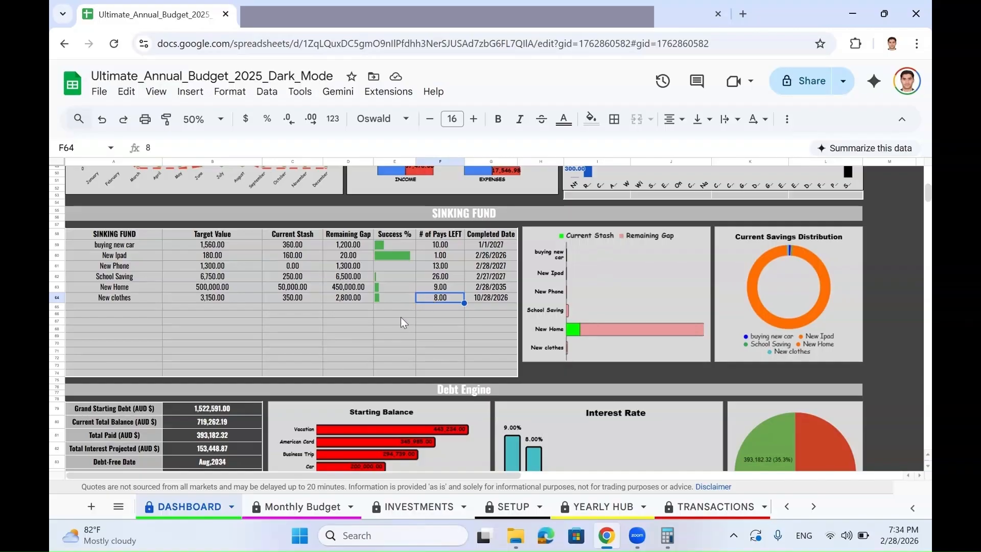
# Open the Debt Engine sheet through its link at the start of the dashboard
pyautogui.scroll(10, 404, 323)
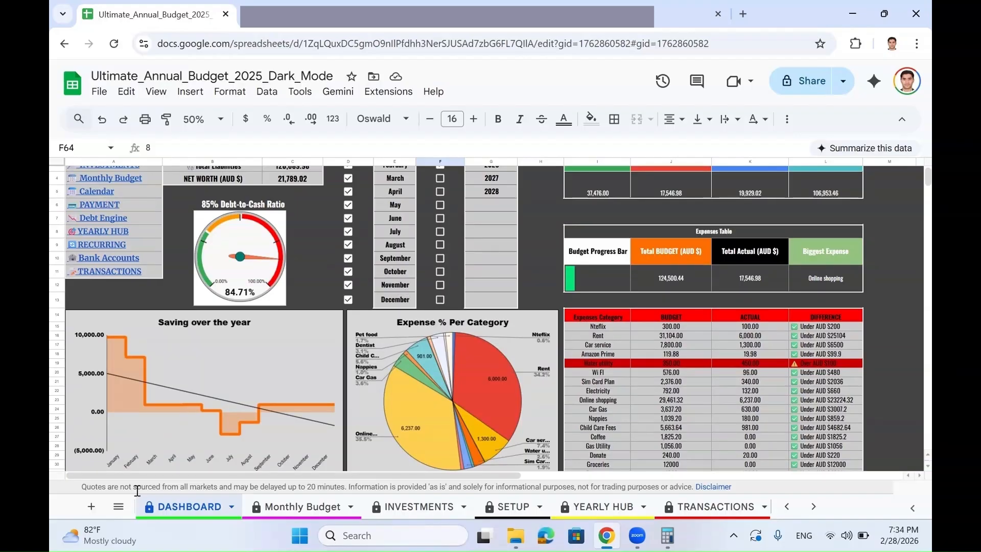
pyautogui.scroll(1, 631, 248)
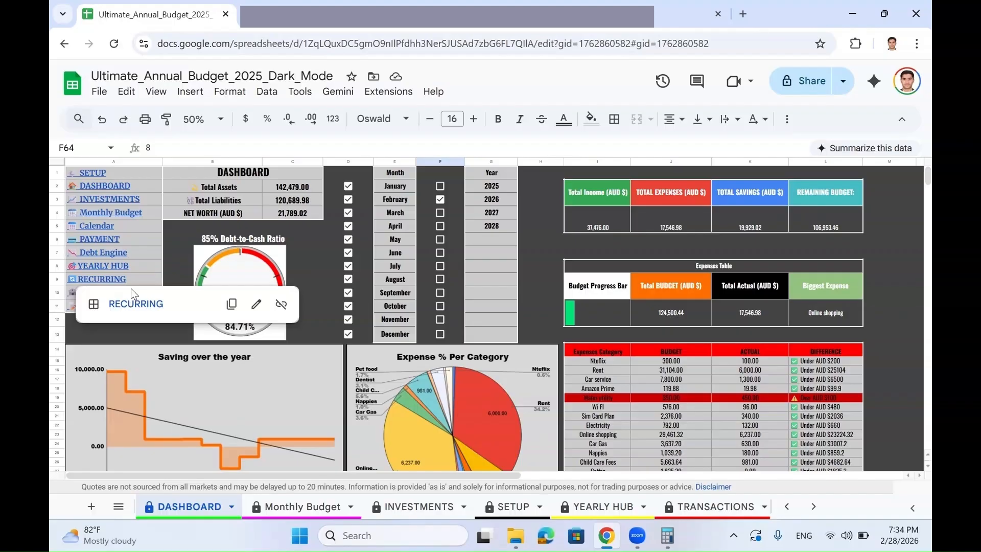
pyautogui.click(157, 256)
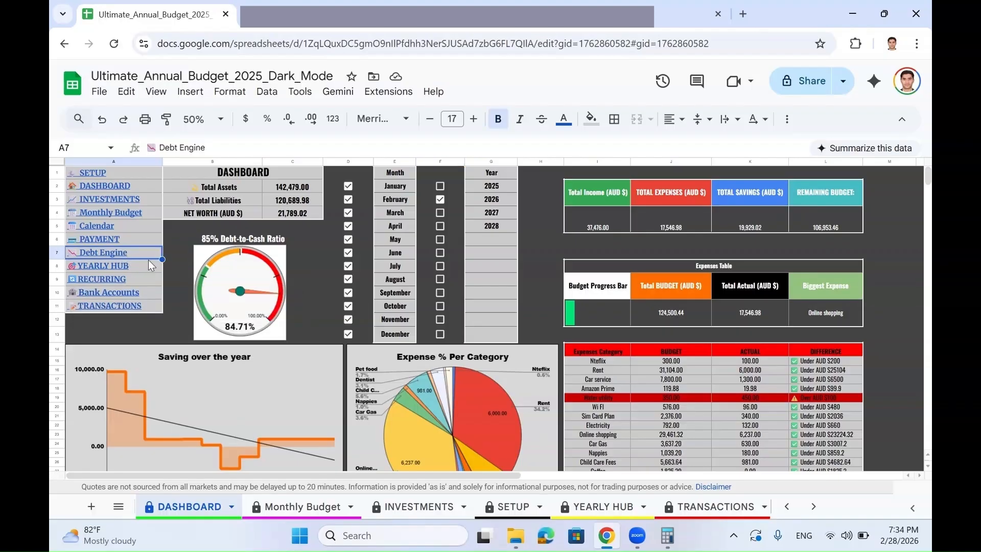
pyautogui.moveTo(119, 258)
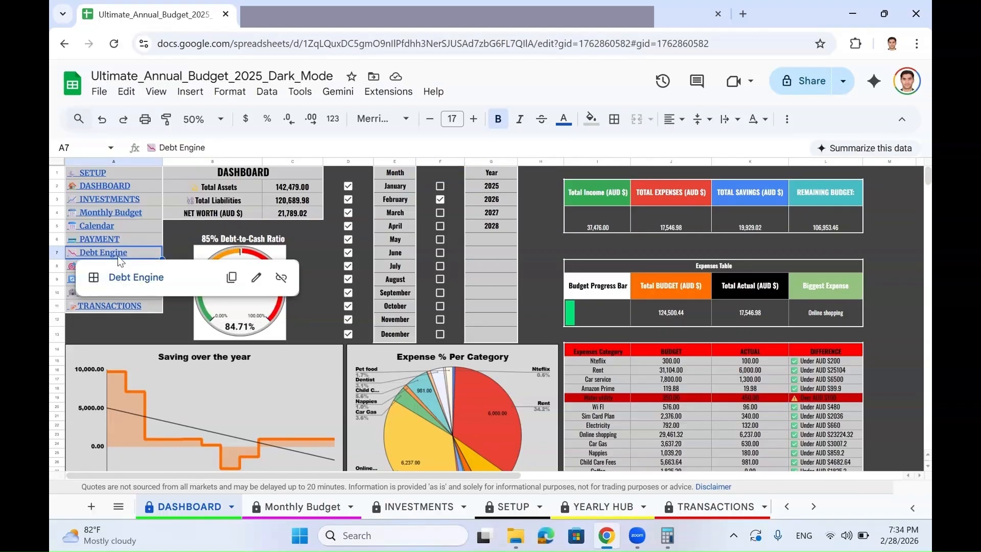
pyautogui.click(137, 279)
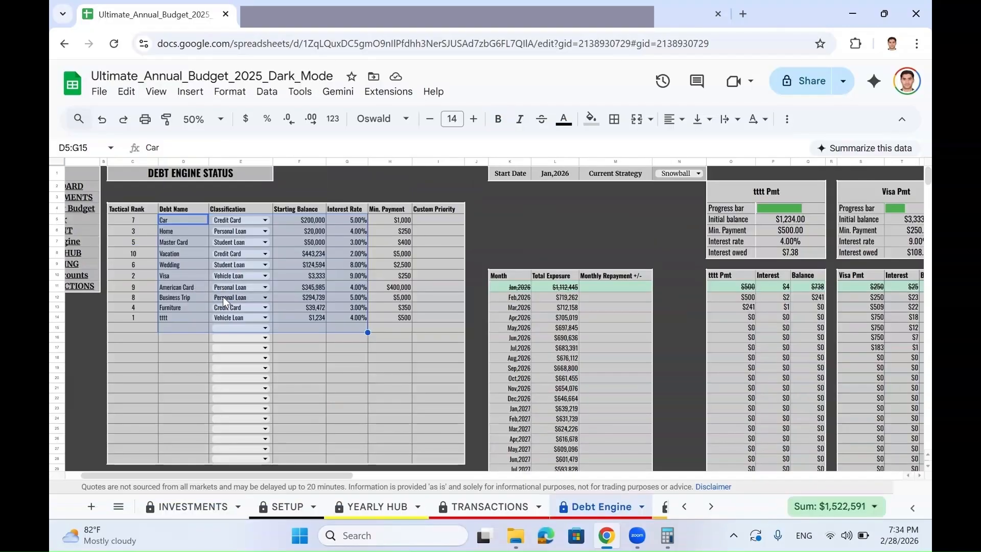
# Examine the Debt Engine's debt table, individual payment schedules and current payoff strategy
pyautogui.hscroll(8, 223, 296)
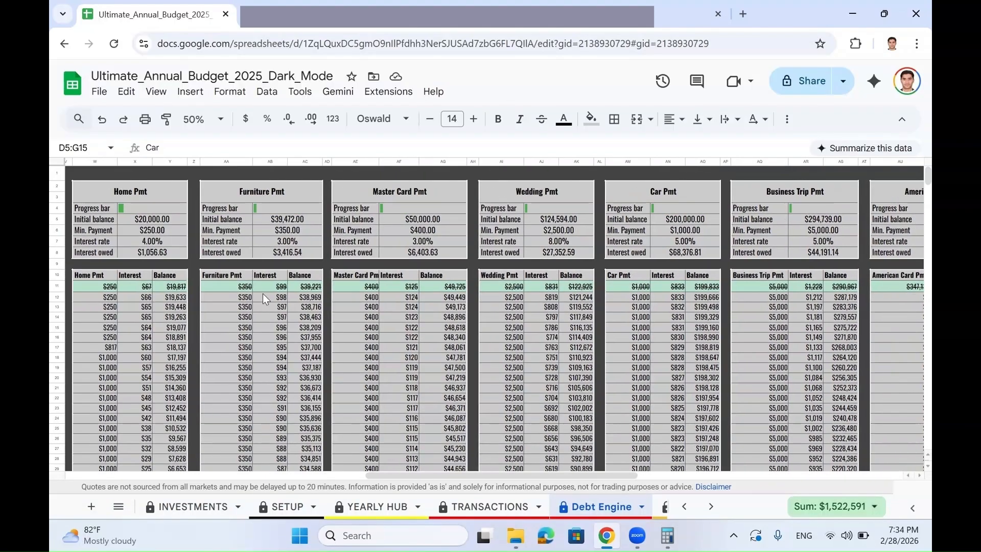
pyautogui.hscroll(-18, 292, 294)
pyautogui.scroll(1, 309, 289)
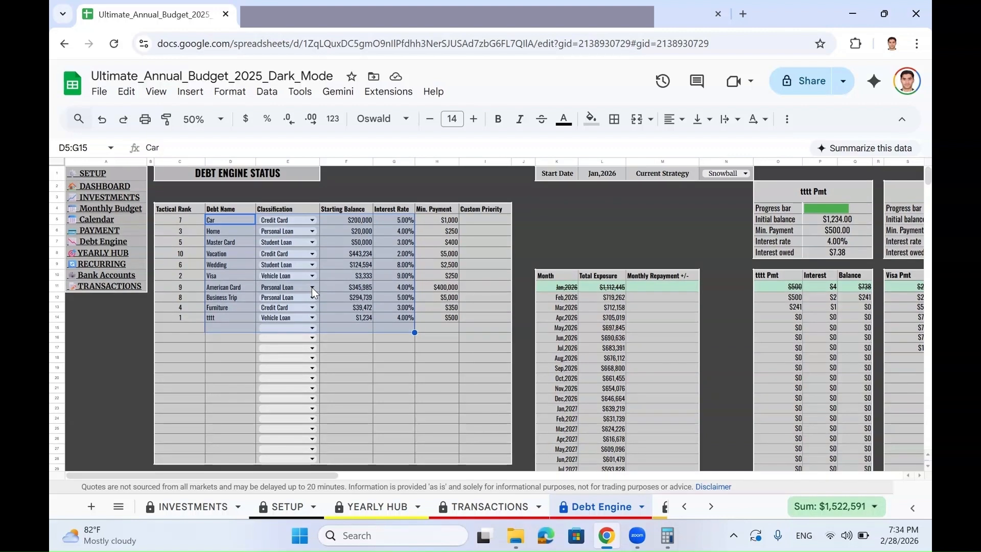
pyautogui.hscroll(5, 312, 287)
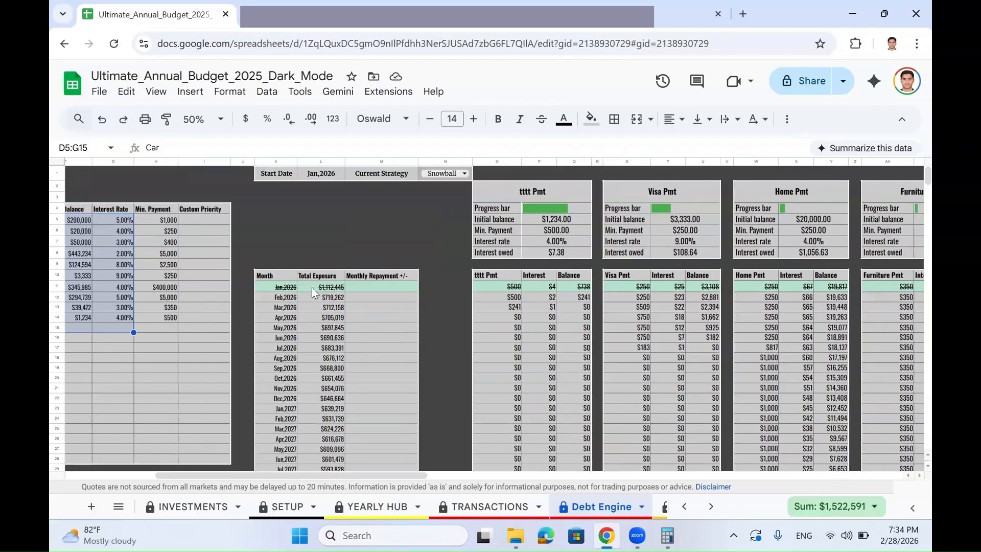
pyautogui.click(423, 173)
pyautogui.click(325, 214)
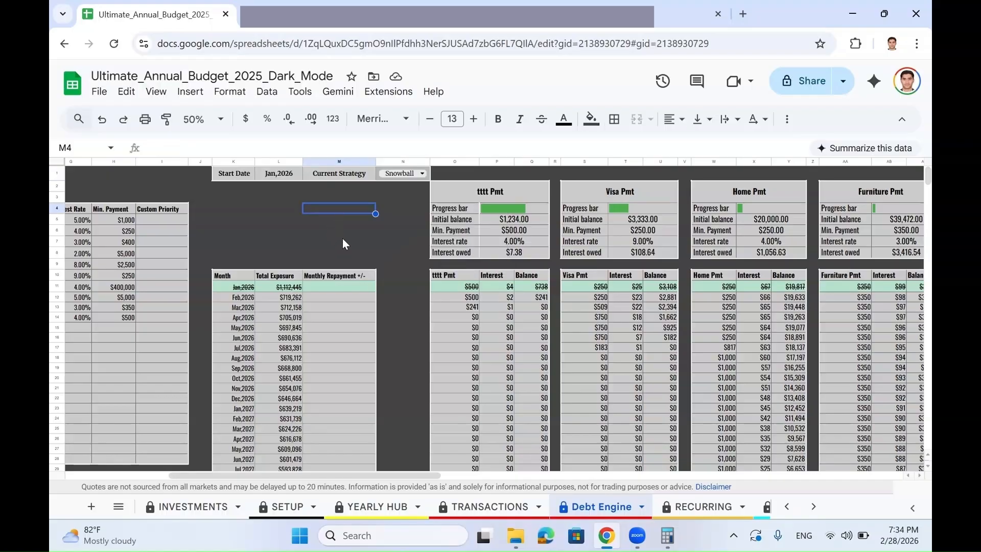
# Clear the tttt debt from the debt table, including its classification, starting balance, interest rate and minimum payment
pyautogui.hscroll(-5, 342, 238)
pyautogui.moveTo(179, 317); pyautogui.dragTo(222, 316)
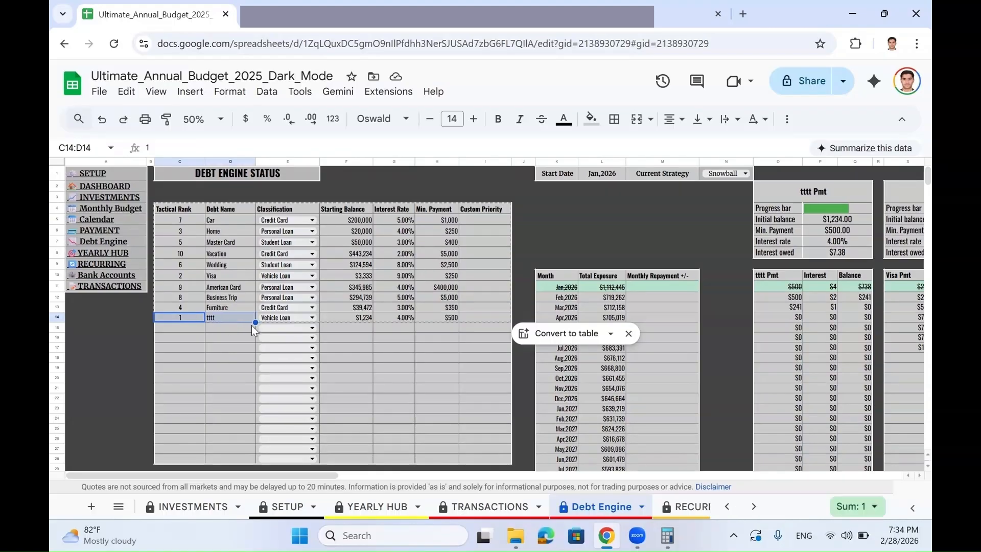
pyautogui.press('Delete')
pyautogui.click(639, 355)
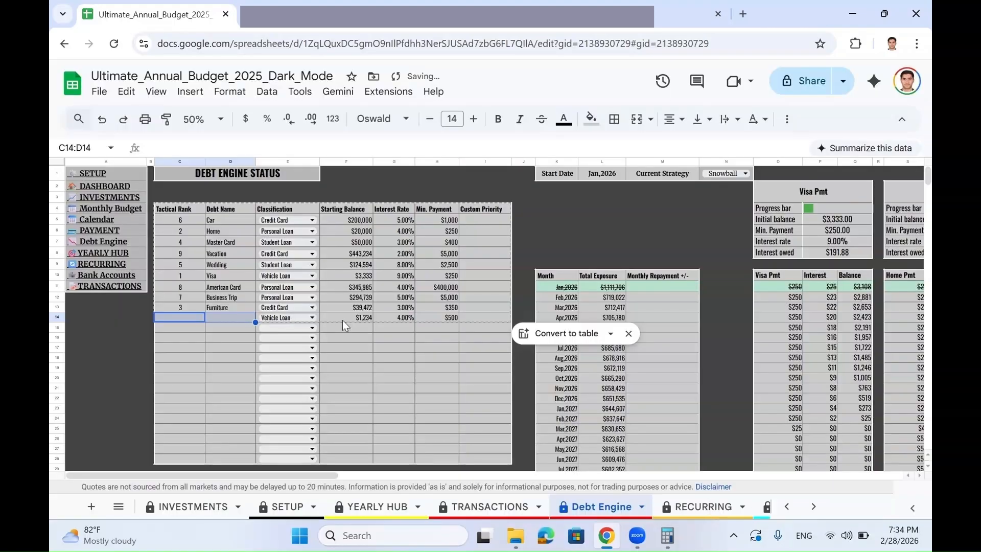
pyautogui.click(349, 319)
pyautogui.press('Delete')
pyautogui.click(404, 320)
pyautogui.press('Delete')
pyautogui.click(437, 318)
pyautogui.press('Delete')
pyautogui.click(304, 320)
pyautogui.click(371, 317)
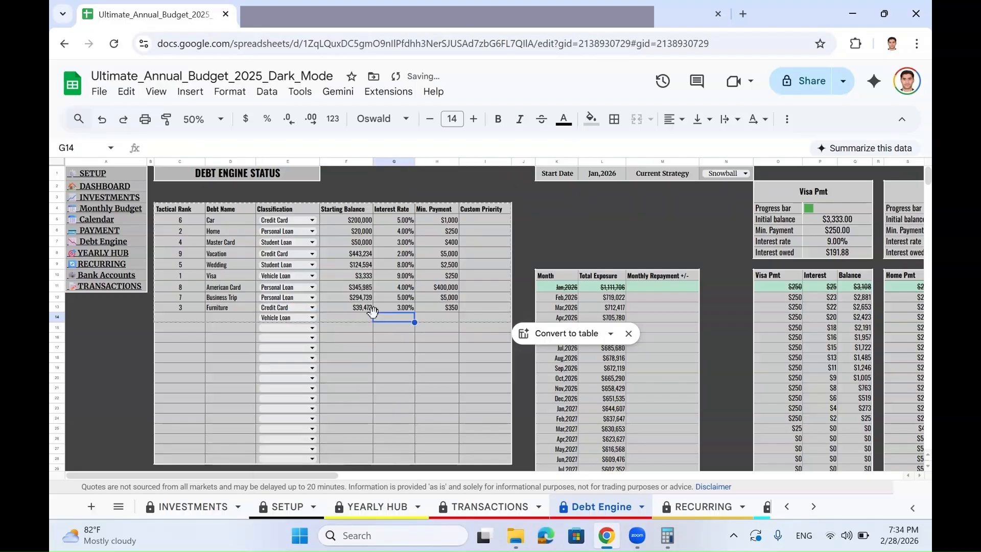
pyautogui.press('Left')
pyautogui.press('Left')
pyautogui.press('Left')
pyautogui.press('Right')
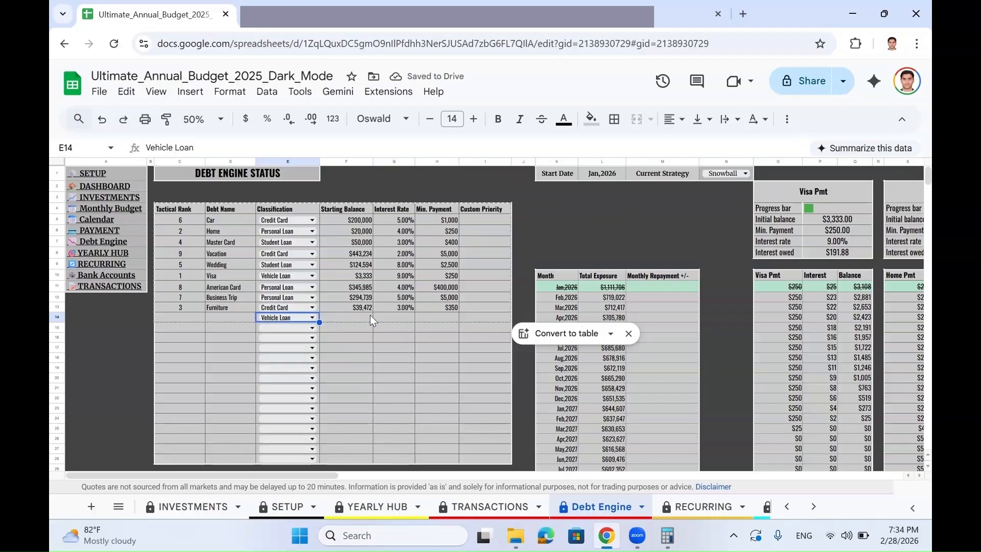
pyautogui.press('Delete')
# Add a debt named Wedding Loan in the first empty row below Furniture
pyautogui.moveTo(215, 221); pyautogui.dragTo(226, 321)
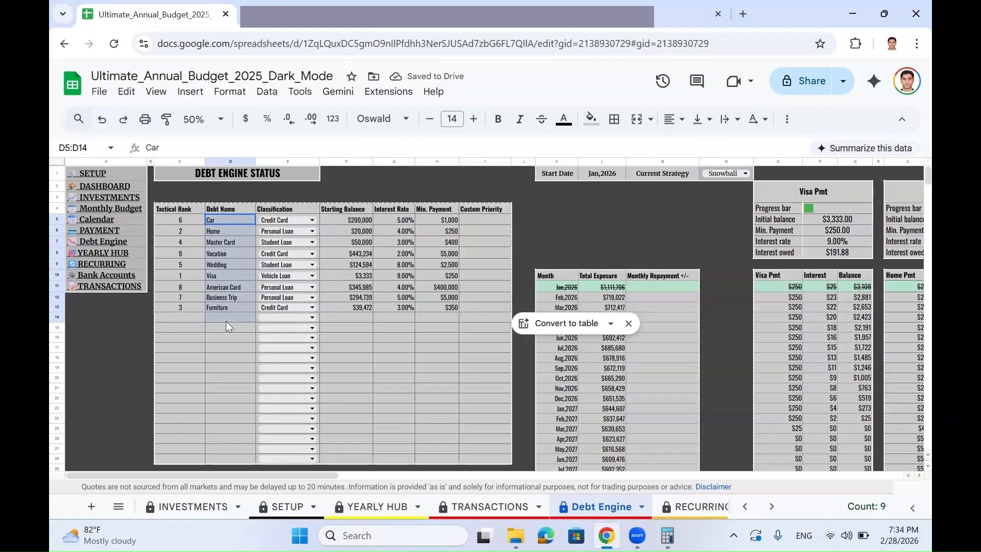
pyautogui.click(219, 311)
pyautogui.click(220, 317)
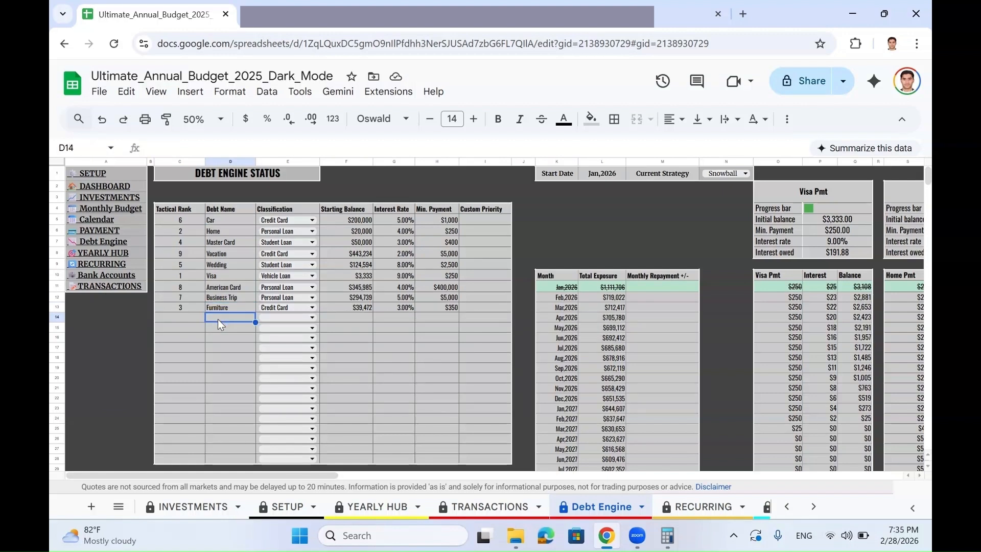
pyautogui.write('Wedd')
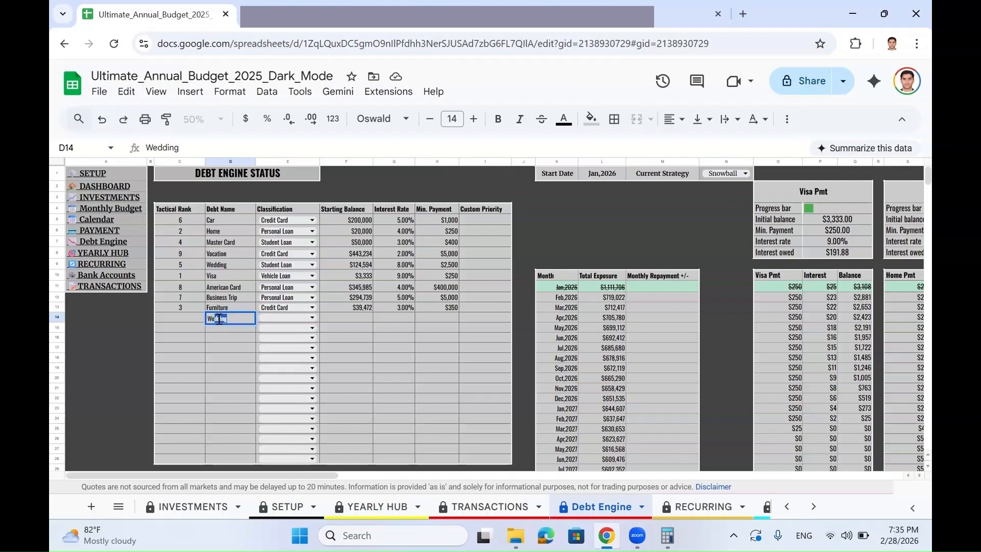
pyautogui.write('ing Loan')
pyautogui.press('Return')
# Classify the Wedding Loan as Personal Loan and set its starting balance to $100,000
pyautogui.click(268, 317)
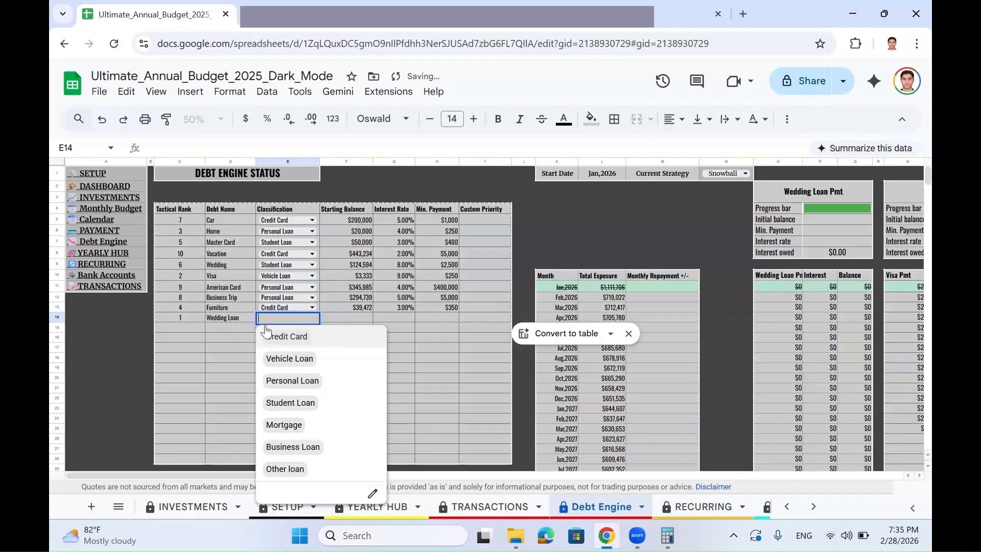
pyautogui.click(294, 379)
pyautogui.click(360, 320)
pyautogui.write('100,000')
pyautogui.press('Return')
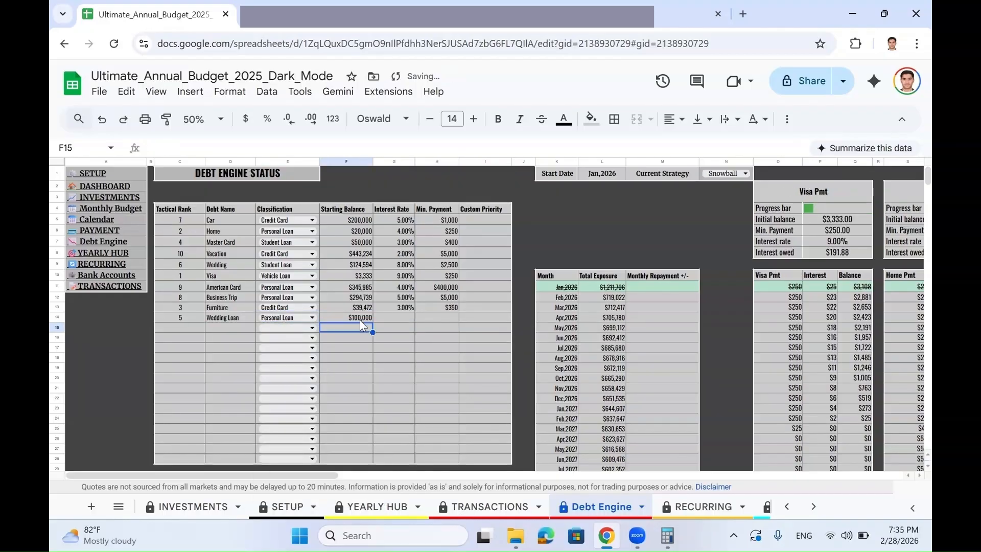
# Set the Wedding Loan's interest rate to 5% as a numeric percentage
pyautogui.click(384, 319)
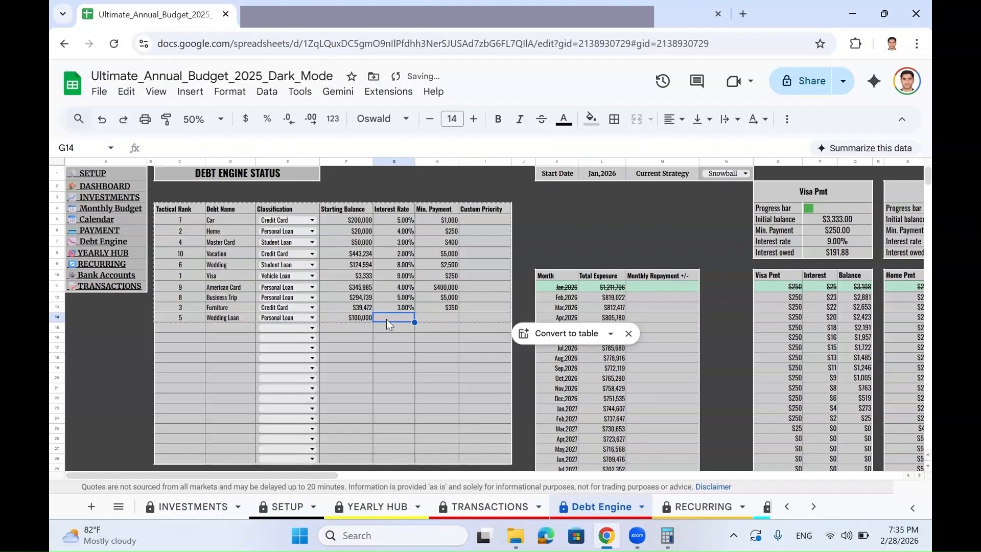
pyautogui.write('5%')
pyautogui.press('Return')
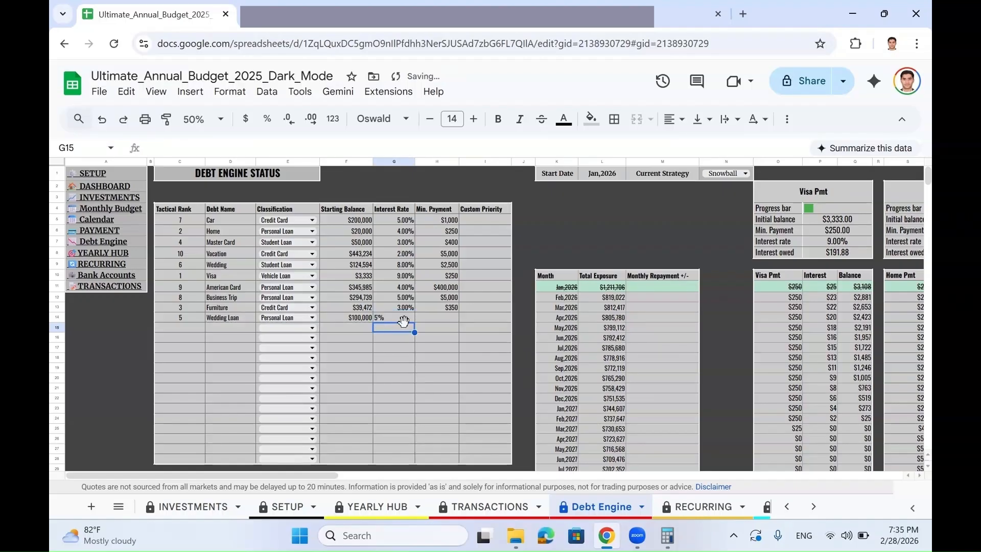
pyautogui.click(408, 318)
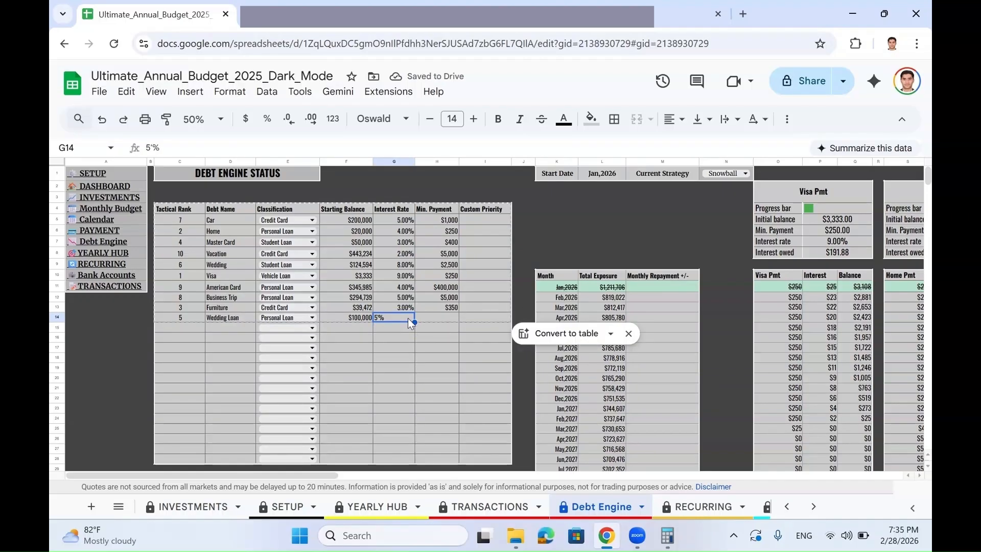
pyautogui.press('Delete')
pyautogui.write('5')
pyautogui.click(408, 318)
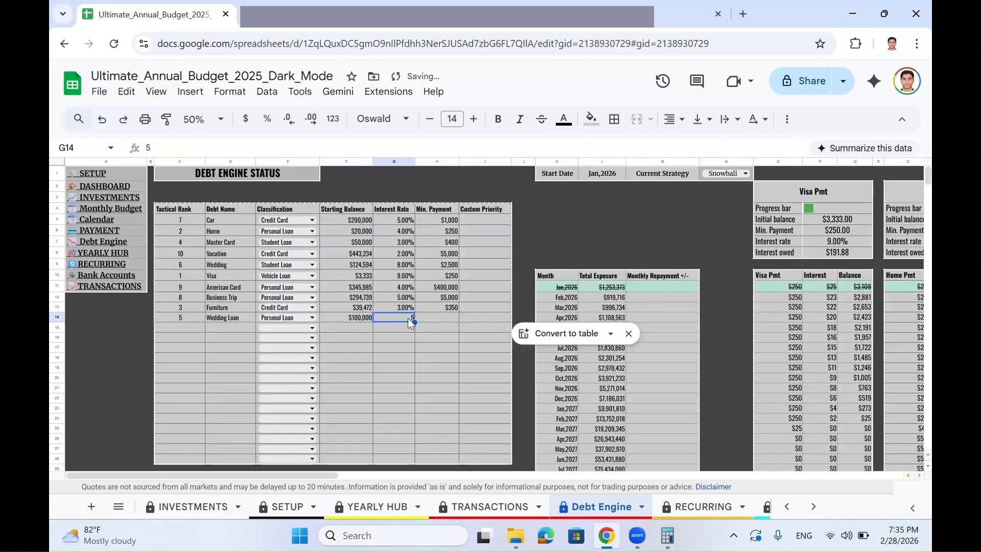
pyautogui.press('Return')
pyautogui.press('Return')
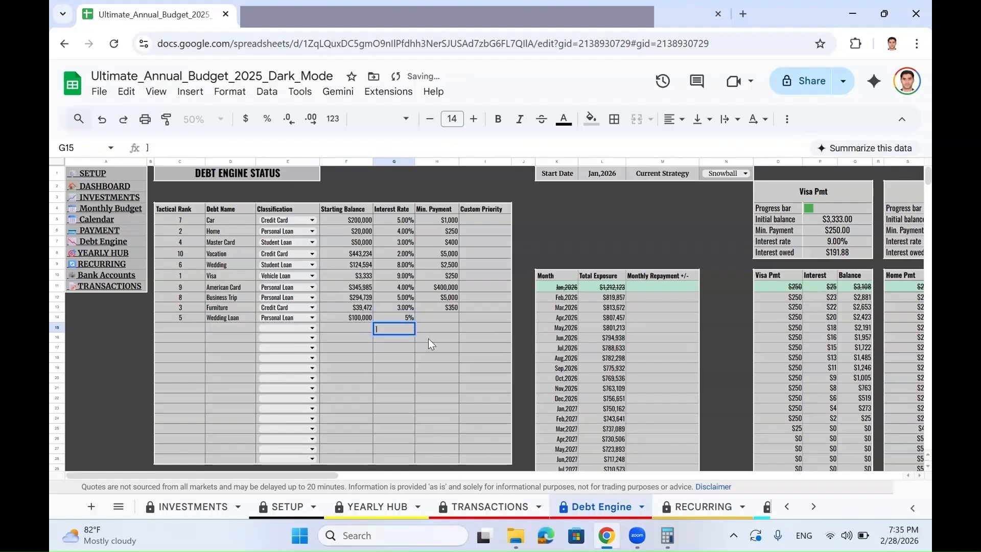
# Set the Wedding Loan's minimum payment to $400
pyautogui.click(443, 320)
pyautogui.write('400')
pyautogui.press('Return')
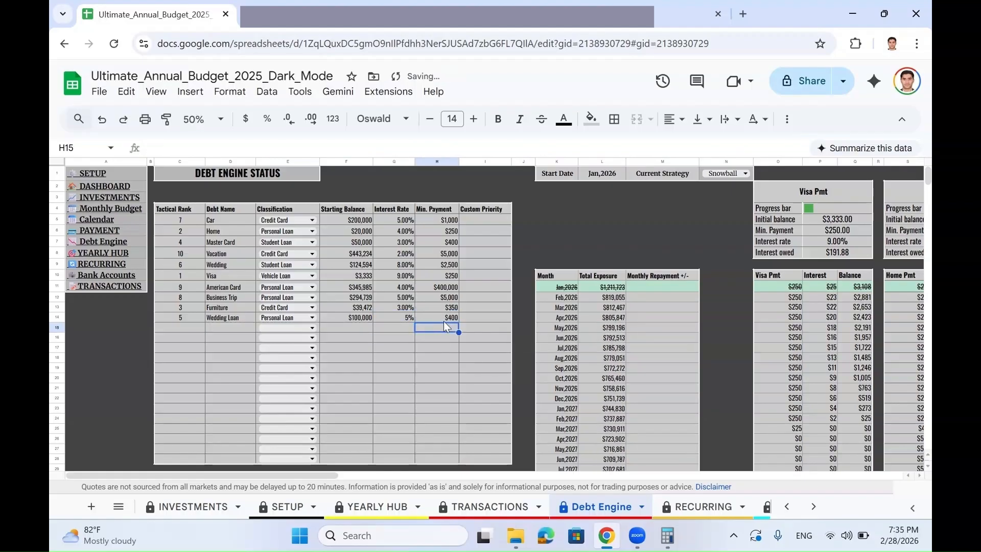
# Examine the Wedding Loan payment schedule down to its final payment and payoff month, and return to the beginning of the sheet
pyautogui.hscroll(10, 446, 323)
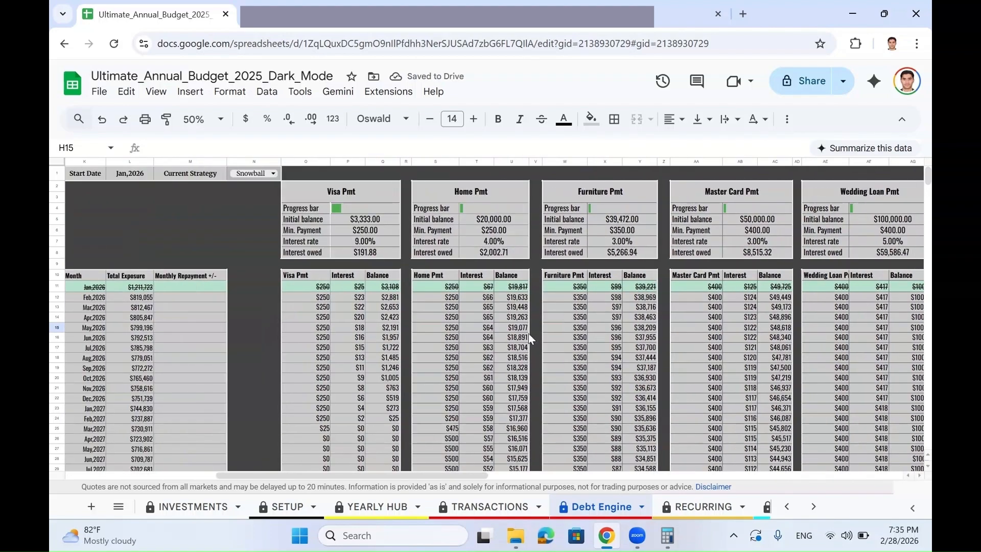
pyautogui.hscroll(10, 531, 327)
pyautogui.click(445, 194)
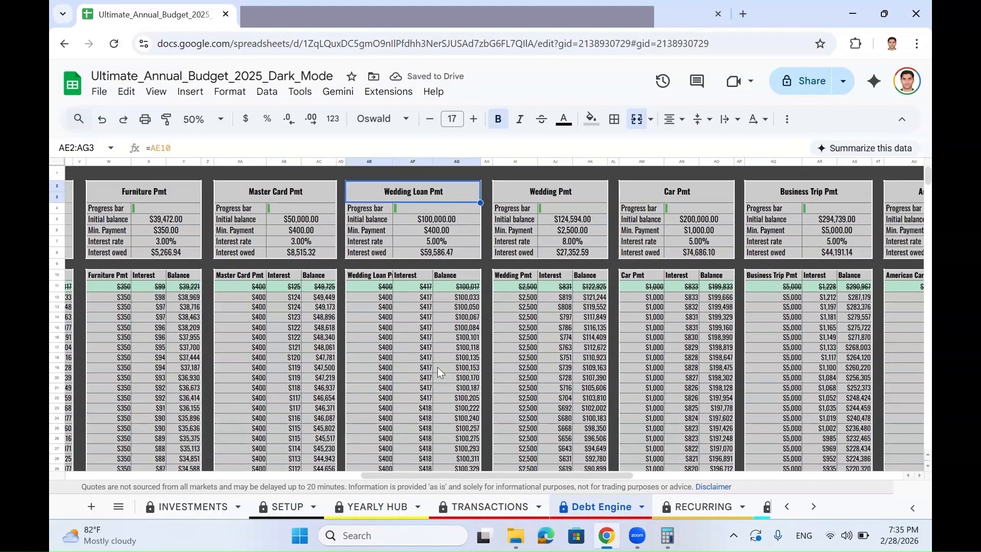
pyautogui.scroll(-20, 437, 367)
pyautogui.scroll(-15, 445, 384)
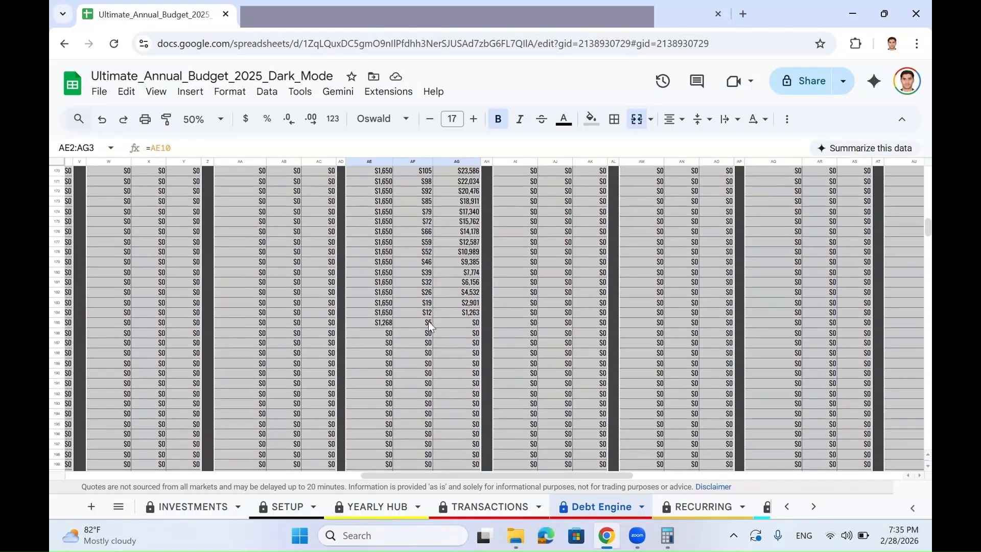
pyautogui.click(417, 323)
pyautogui.hscroll(-15, 429, 325)
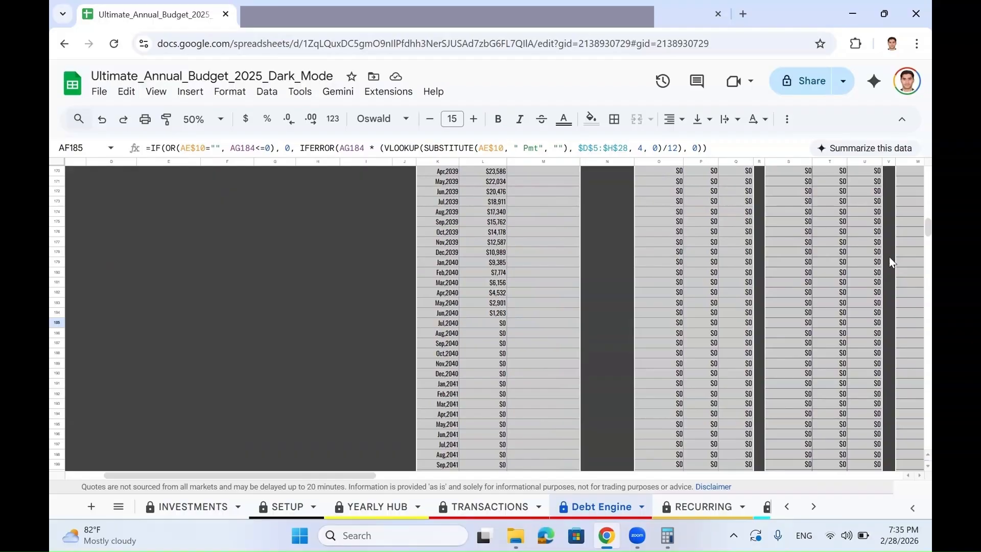
pyautogui.moveTo(928, 224); pyautogui.dragTo(924, 136)
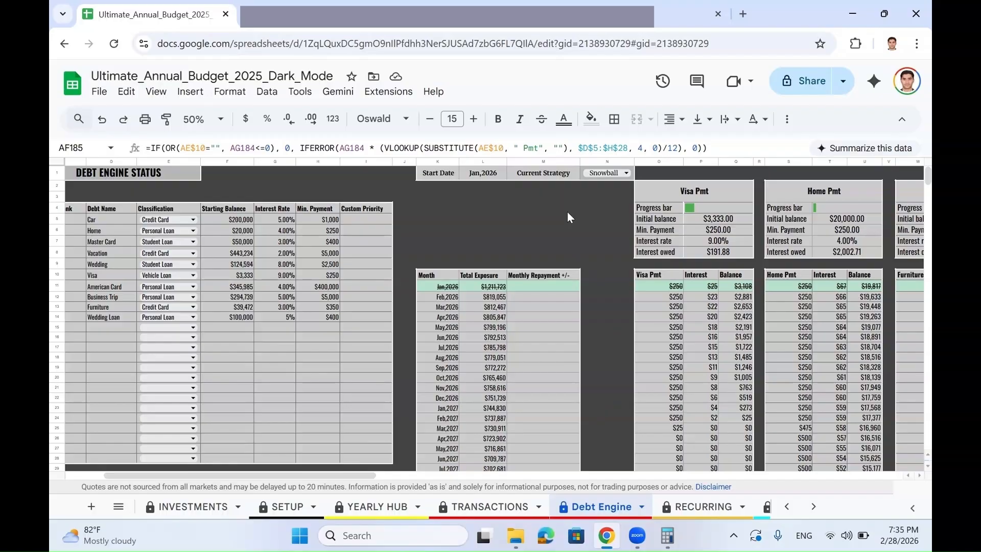
# Switch the current debt payoff strategy to Avalanche, then back to Snowball, to compare how the debts are ordered
pyautogui.hscroll(3, 561, 177)
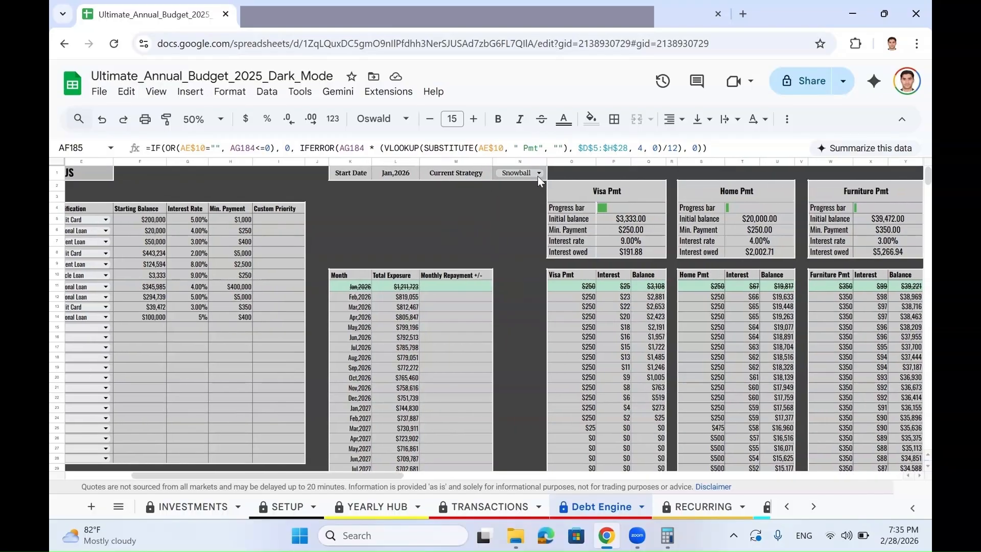
pyautogui.click(537, 176)
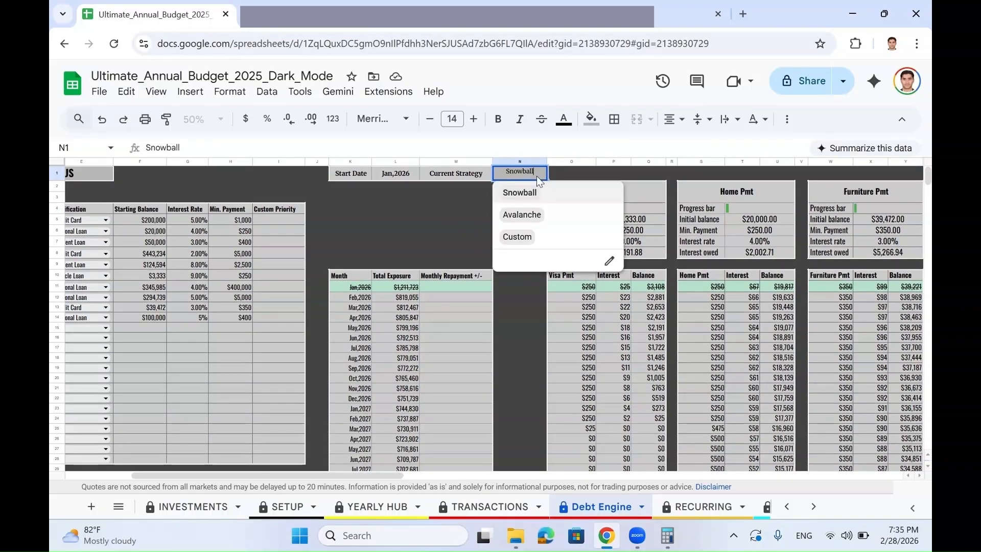
pyautogui.click(532, 215)
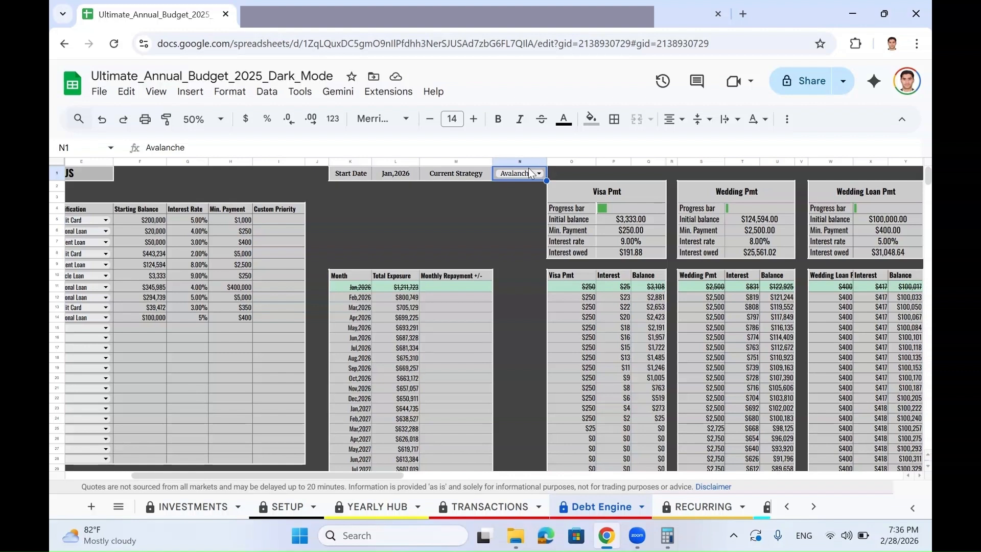
pyautogui.click(529, 169)
pyautogui.click(534, 190)
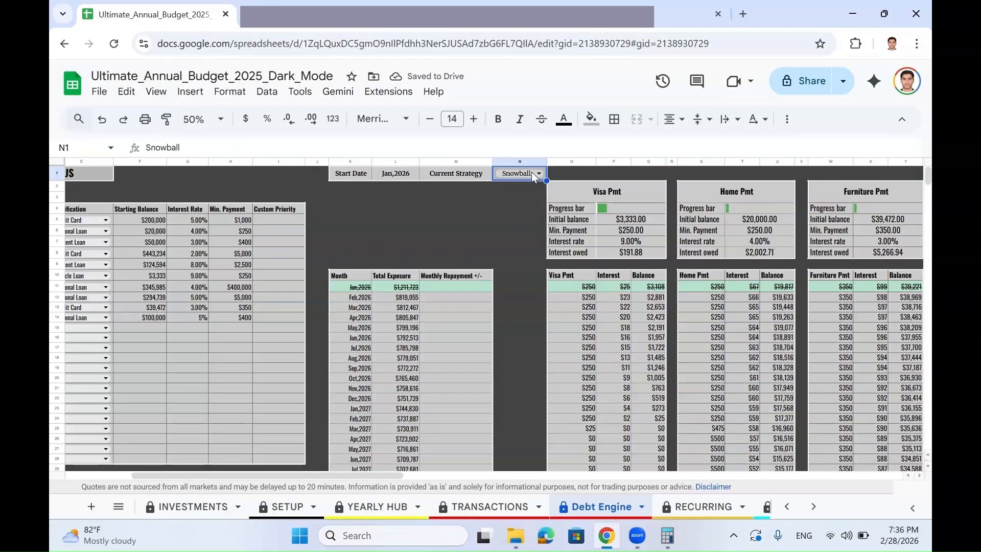
# Set the current debt payoff strategy to Custom and bring the Custom Priority column of the debt table into focus
pyautogui.click(528, 167)
pyautogui.click(530, 235)
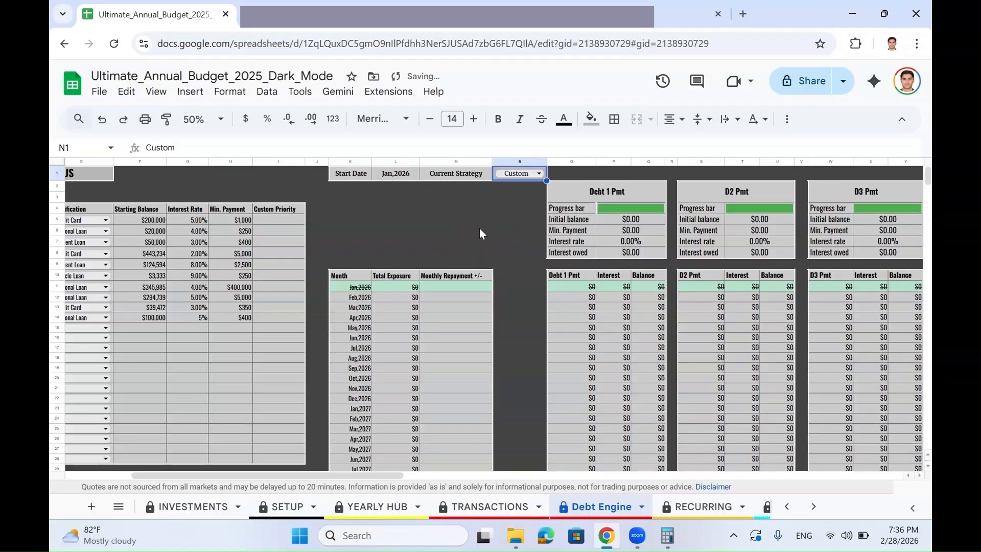
pyautogui.click(280, 210)
pyautogui.hscroll(-5, 315, 249)
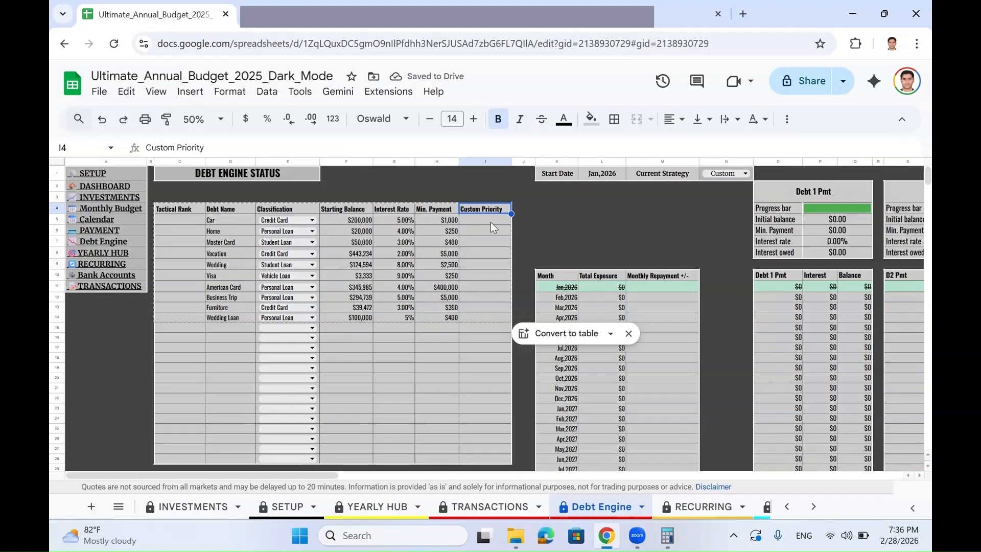
# Enter custom priorities 1 for Car, 4 for Home, 6 for Master Card and 3 for Vacation
pyautogui.click(490, 221)
pyautogui.write('1')
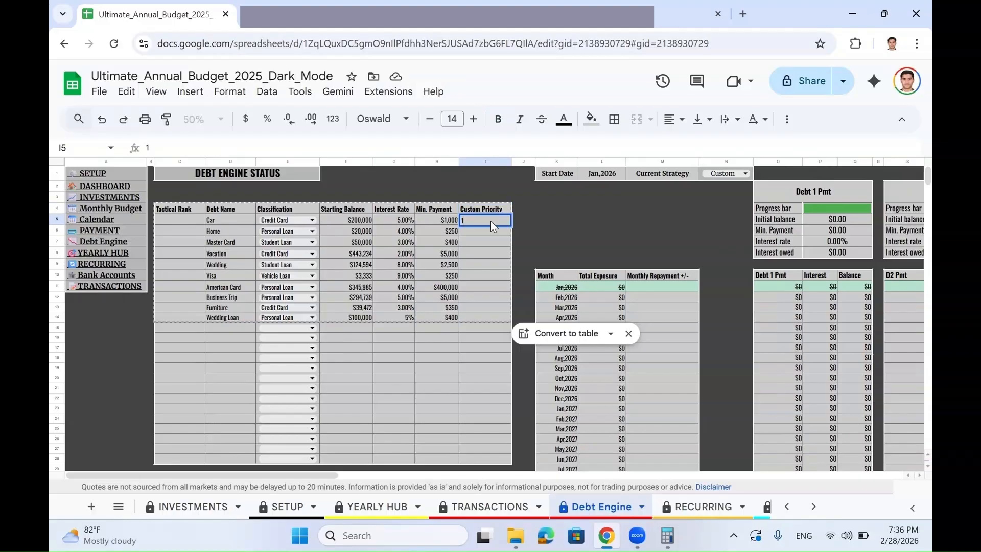
pyautogui.press('Return')
pyautogui.write('4')
pyautogui.press('Return')
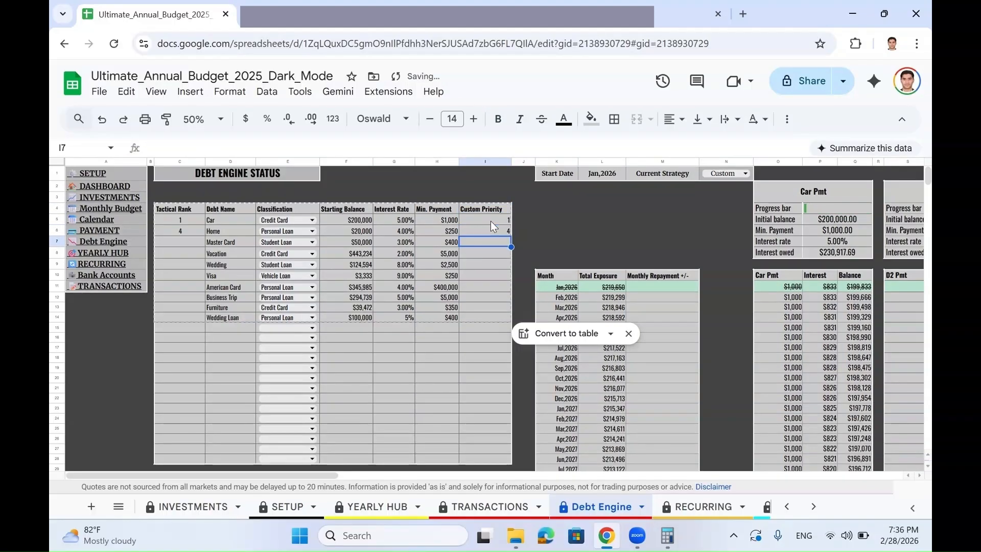
pyautogui.write('6')
pyautogui.press('Return')
pyautogui.write('3')
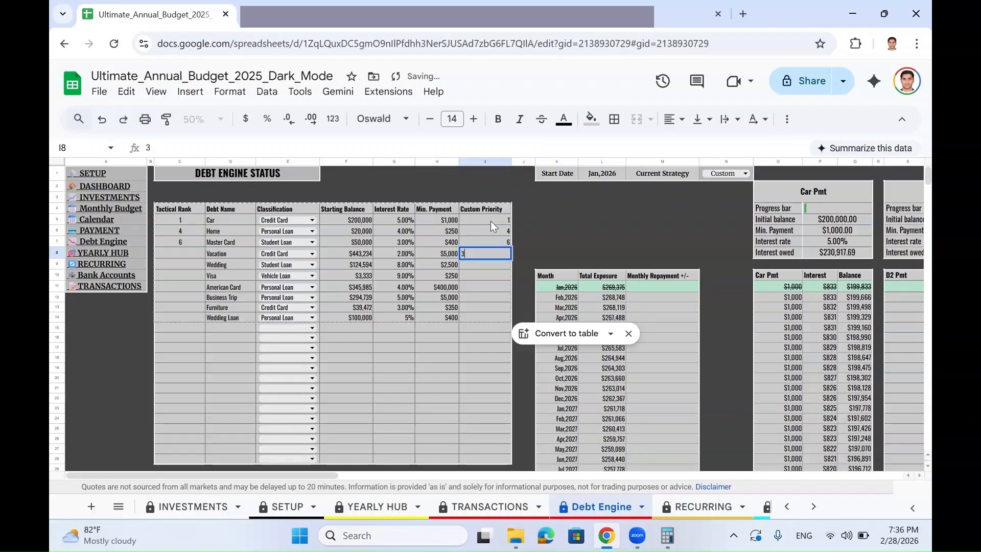
pyautogui.press('Return')
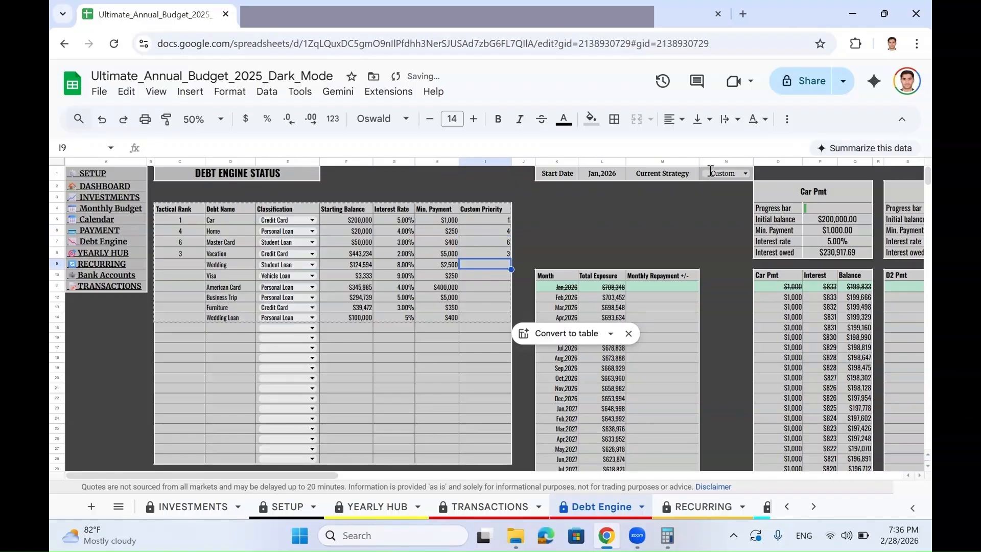
# Set the current strategy to Avalanche and clear the entered custom priorities from the debt table
pyautogui.click(736, 174)
pyautogui.click(725, 215)
pyautogui.moveTo(504, 221); pyautogui.dragTo(502, 287)
pyautogui.press('Delete')
# Change the debt schedule's start date to 1/1/2025 and check the past payments across the individual debt schedules
pyautogui.hscroll(5, 588, 189)
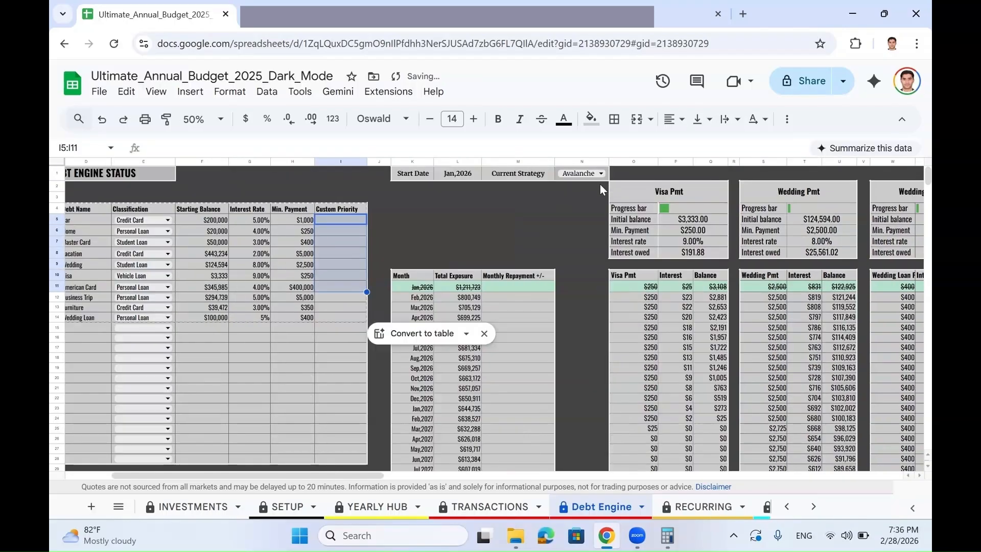
pyautogui.click(269, 173)
pyautogui.click(200, 148)
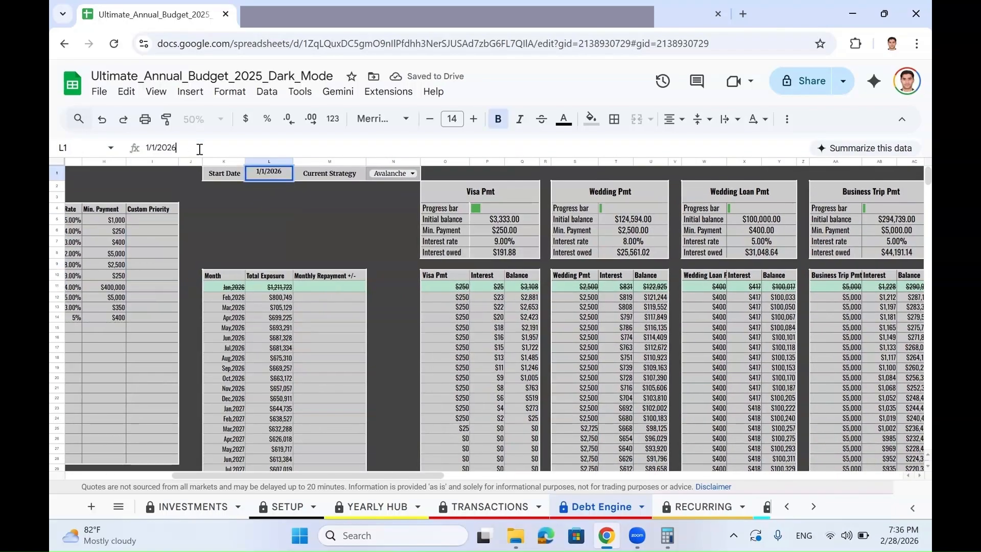
pyautogui.press('BackSpace')
pyautogui.write('5')
pyautogui.press('Return')
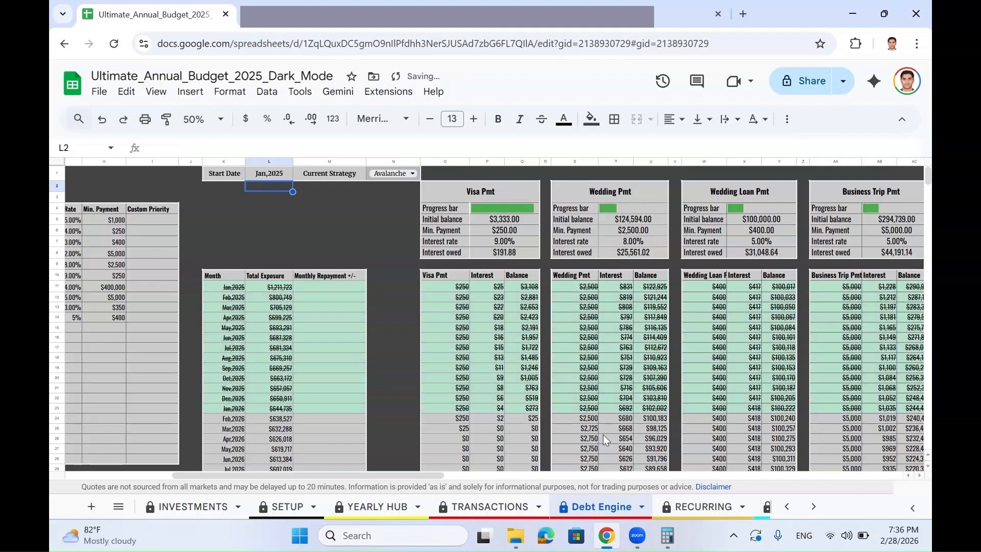
pyautogui.hscroll(2, 565, 403)
pyautogui.moveTo(392, 292); pyautogui.dragTo(393, 418)
pyautogui.hscroll(2, 393, 415)
pyautogui.hscroll(5, 393, 415)
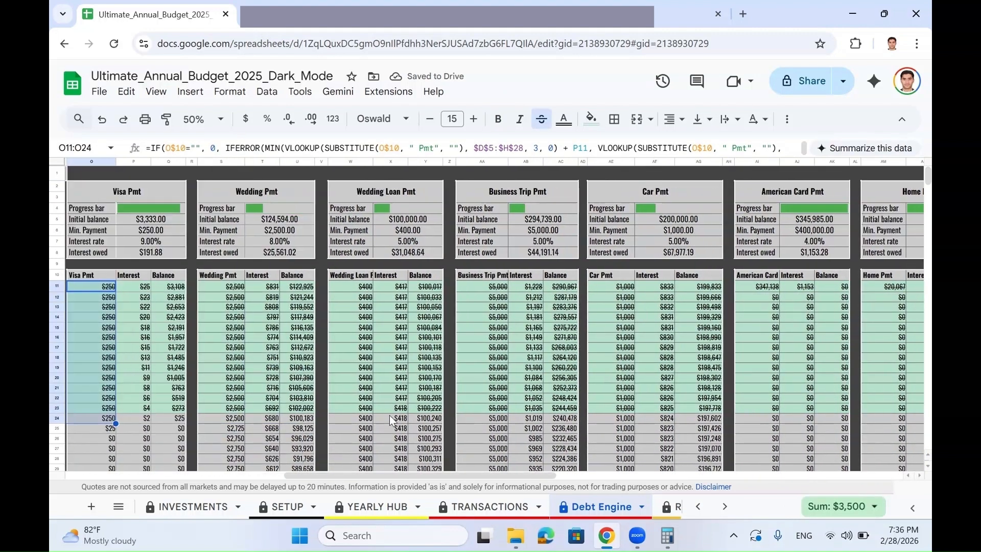
# Enter -2000000 as the monthly repayment adjustment in the second month of the schedule, February 2025
pyautogui.hscroll(-12, 395, 415)
pyautogui.click(510, 297)
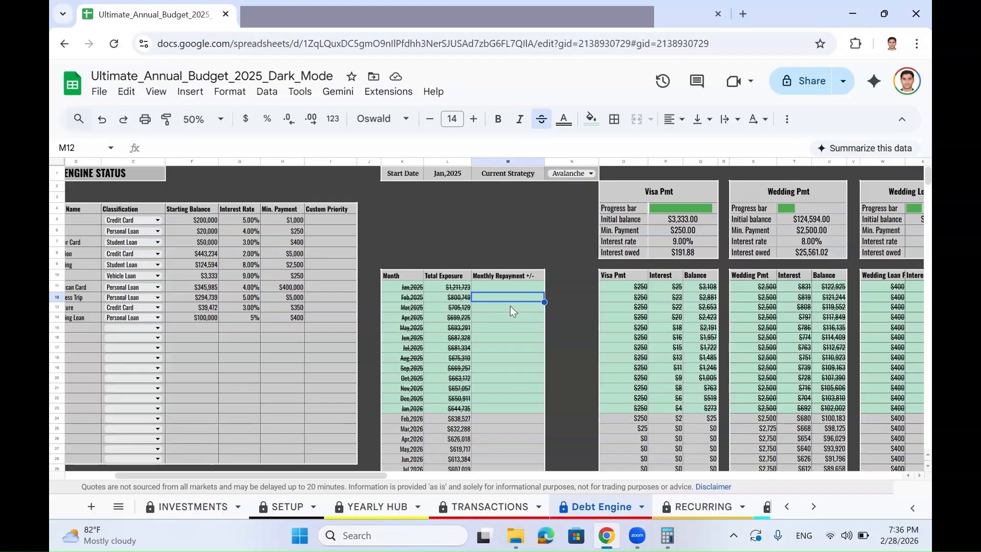
pyautogui.write('-$2,000,0')
pyautogui.write('00')
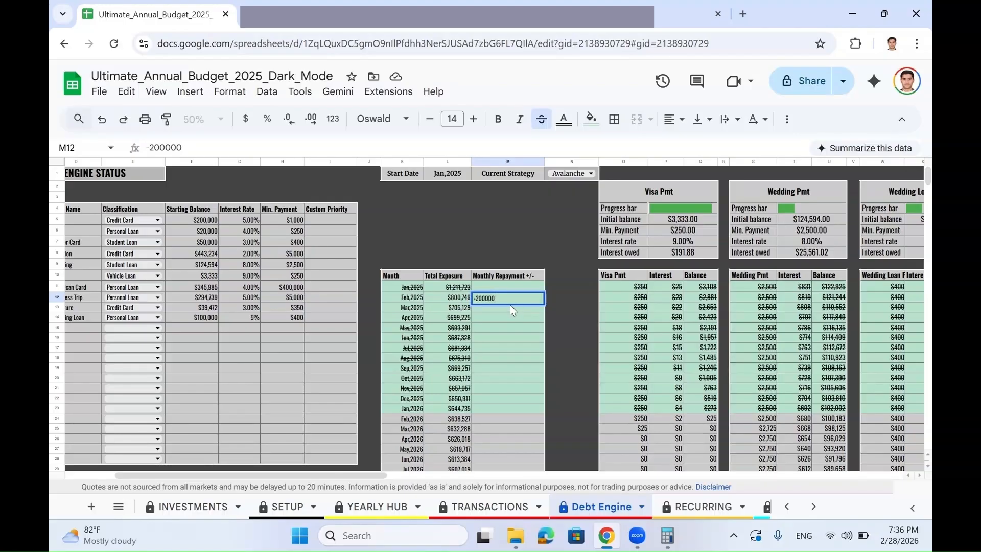
pyautogui.press('Return')
pyautogui.press('Up')
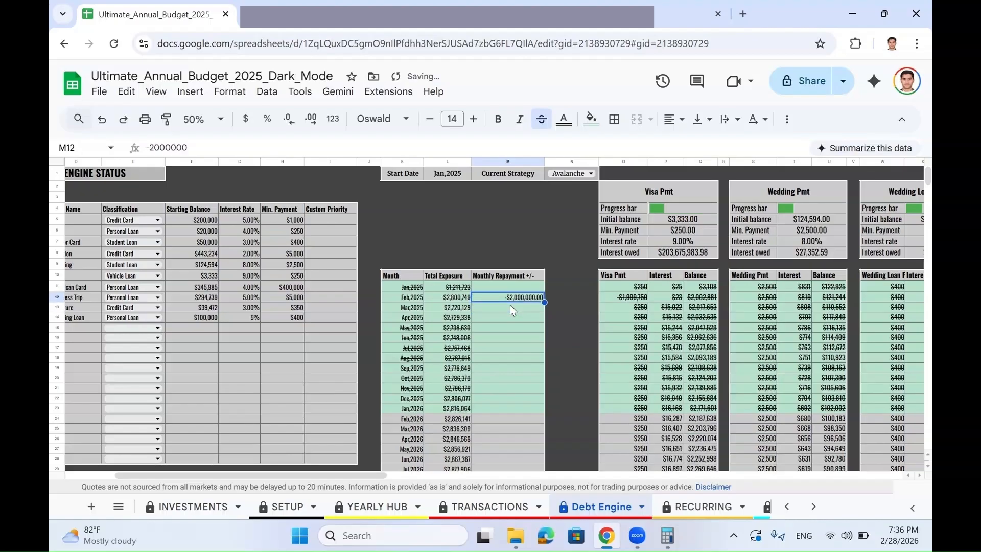
# Replace the February 2025 monthly repayment adjustment with 2500 and check its effect on the debt schedules
pyautogui.click(149, 146)
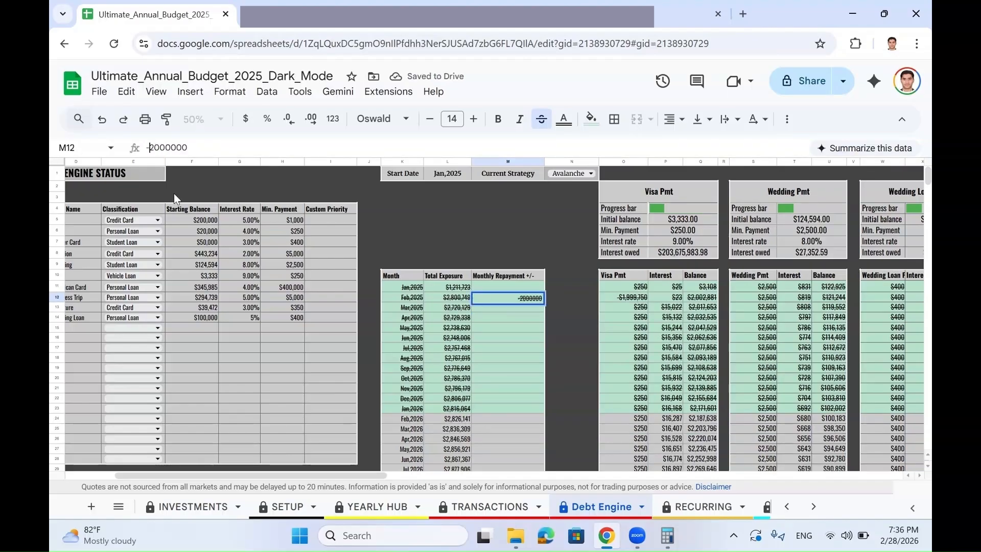
pyautogui.hotkey('ctrl', 'a')
pyautogui.press('BackSpace')
pyautogui.write('25')
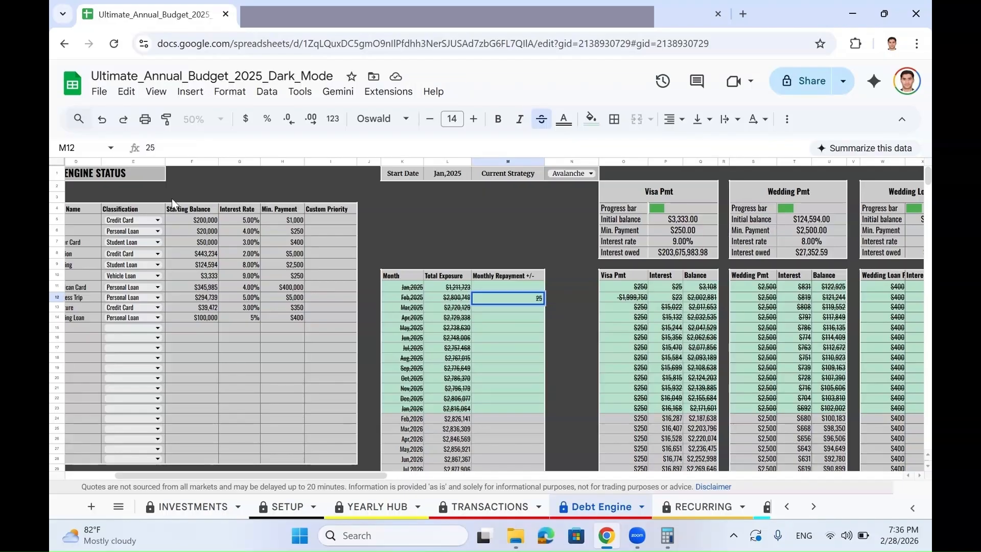
pyautogui.write('00')
pyautogui.press('Return')
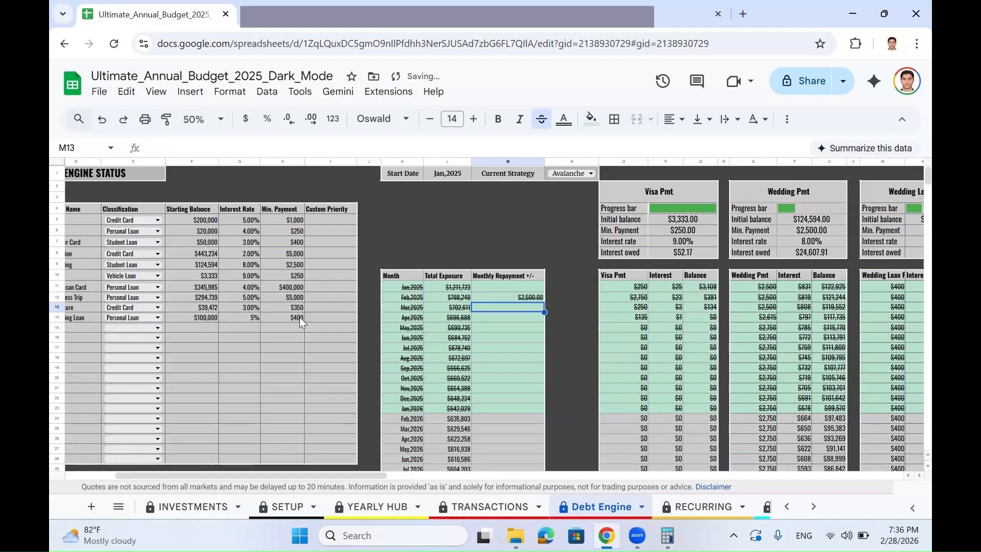
pyautogui.hscroll(5, 706, 359)
pyautogui.hscroll(-3, 701, 332)
pyautogui.hscroll(-3, 639, 290)
# Examine the dashboard's Debt Engine summary, from grand starting debt and total paid to the debt-free date and months left
pyautogui.click(118, 506)
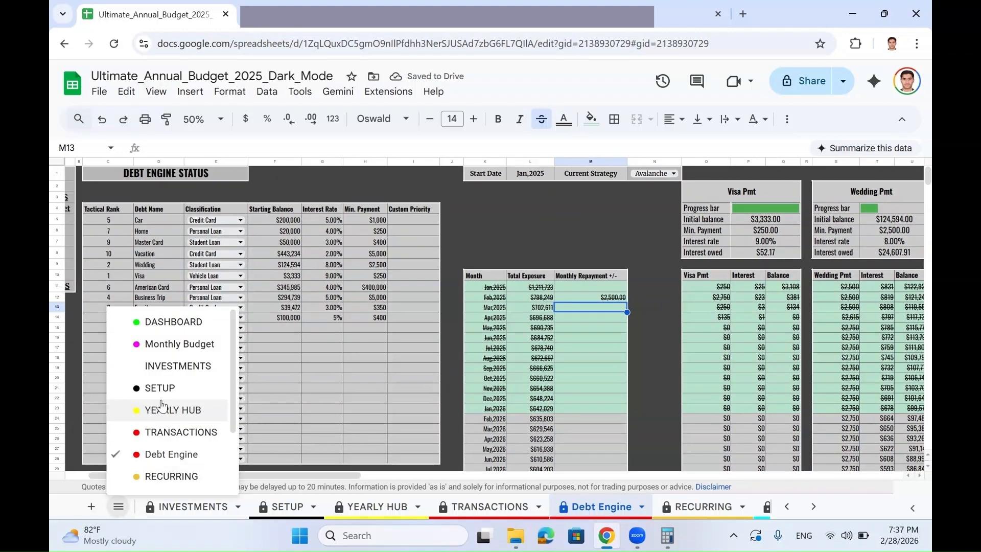
pyautogui.click(174, 321)
pyautogui.scroll(-10, 207, 355)
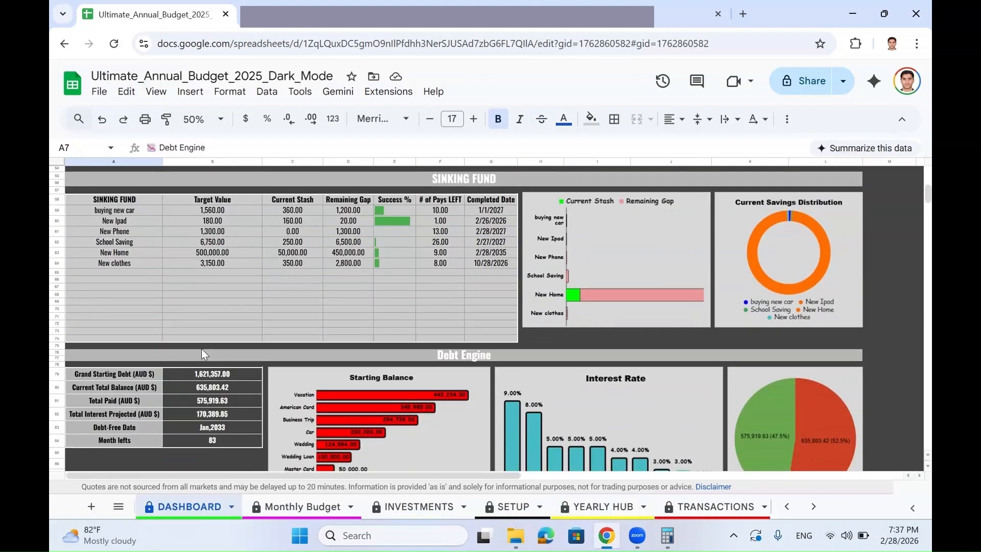
pyautogui.scroll(-3, 204, 354)
pyautogui.click(203, 271)
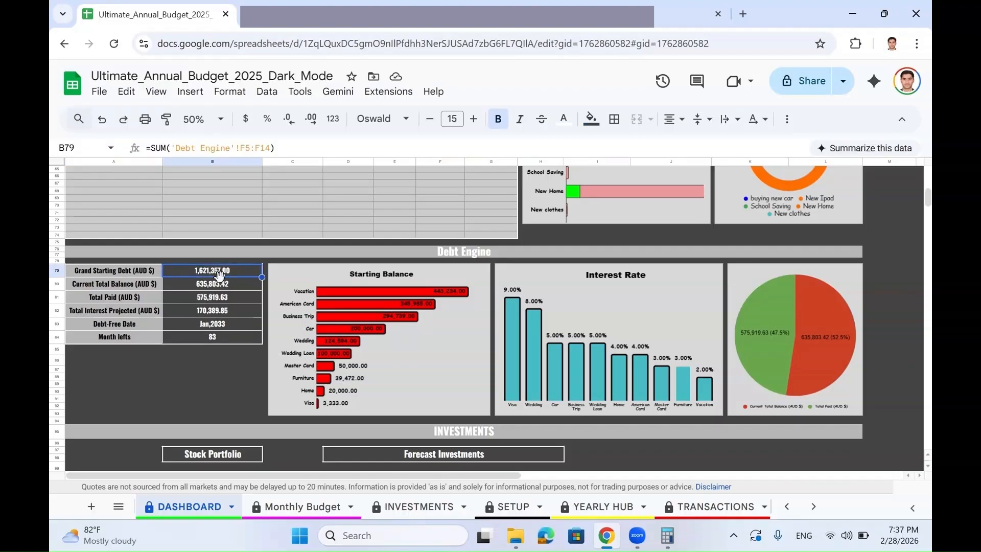
pyautogui.click(223, 286)
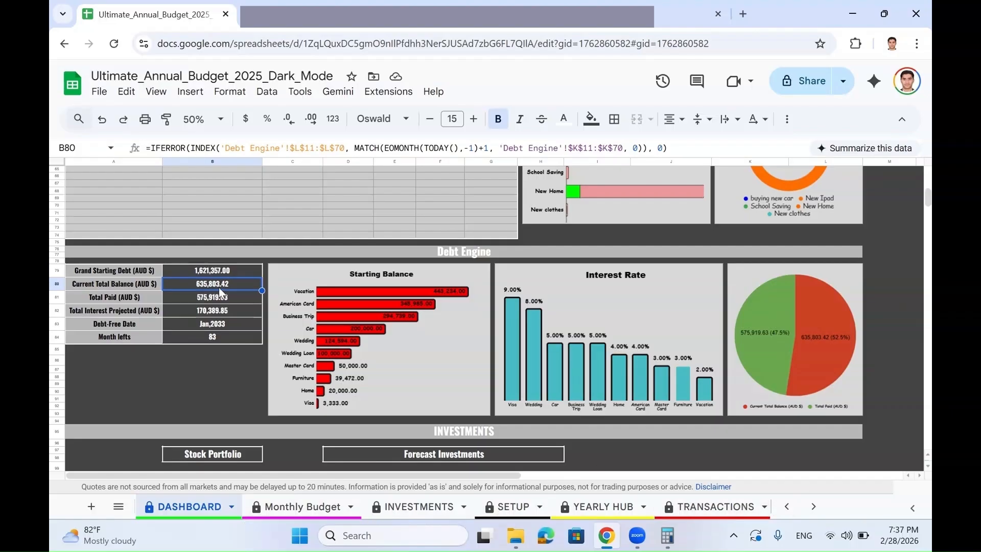
pyautogui.click(226, 299)
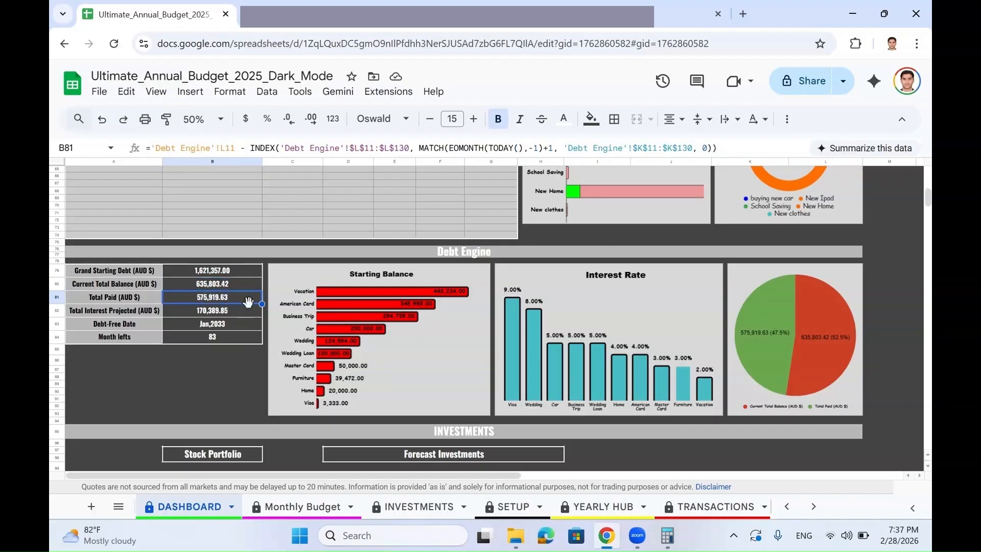
pyautogui.click(207, 315)
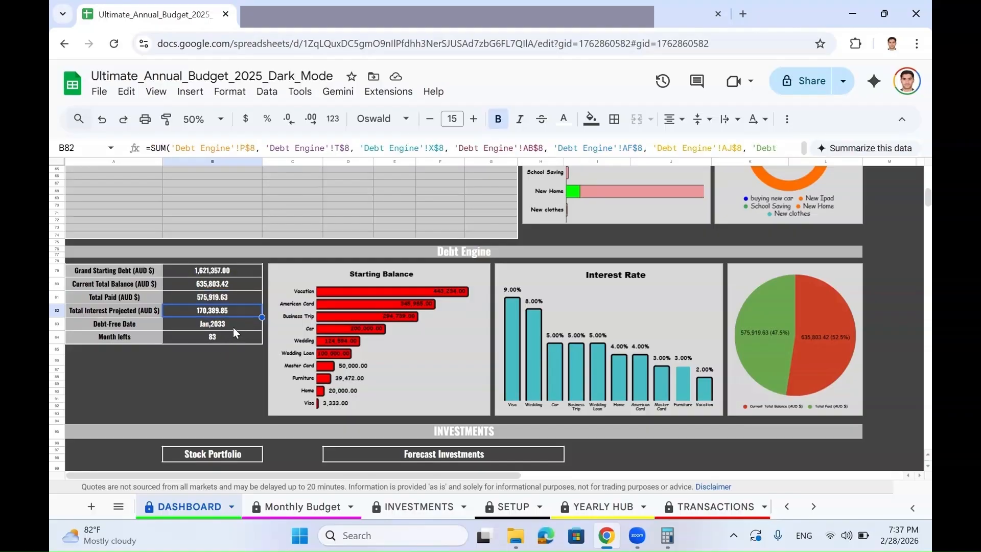
pyautogui.click(234, 327)
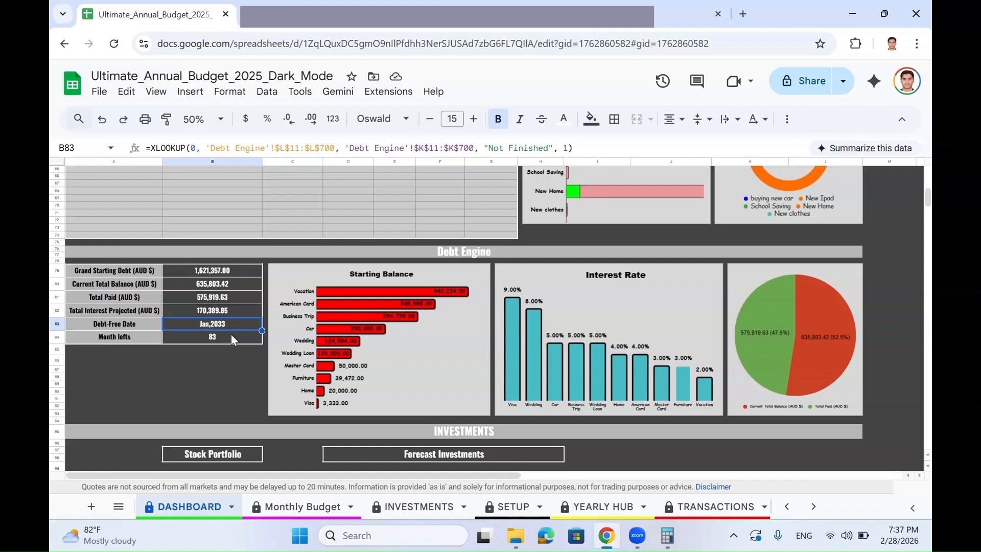
pyautogui.click(231, 339)
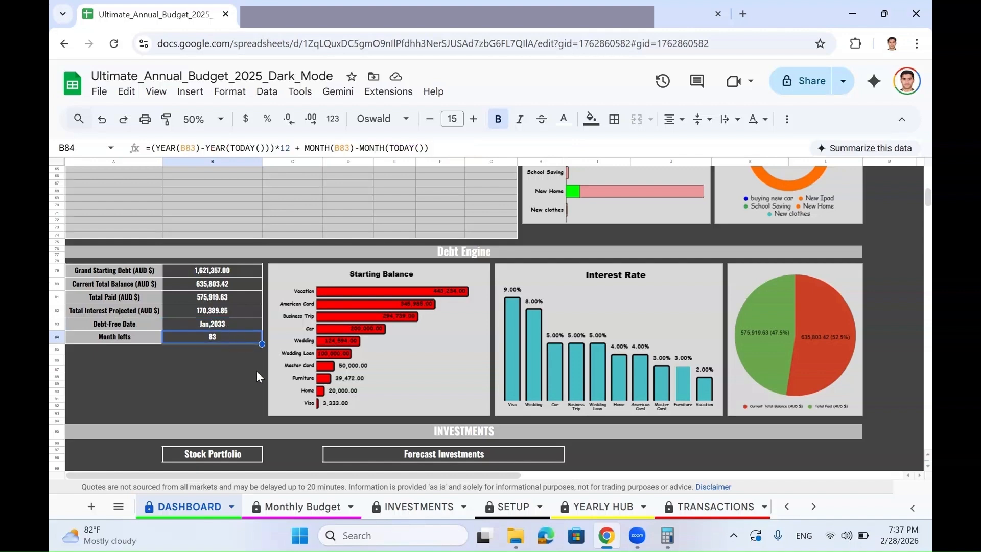
# Return to the Debt Engine sheet and set the schedule's start date to January 2026
pyautogui.scroll(15, 296, 288)
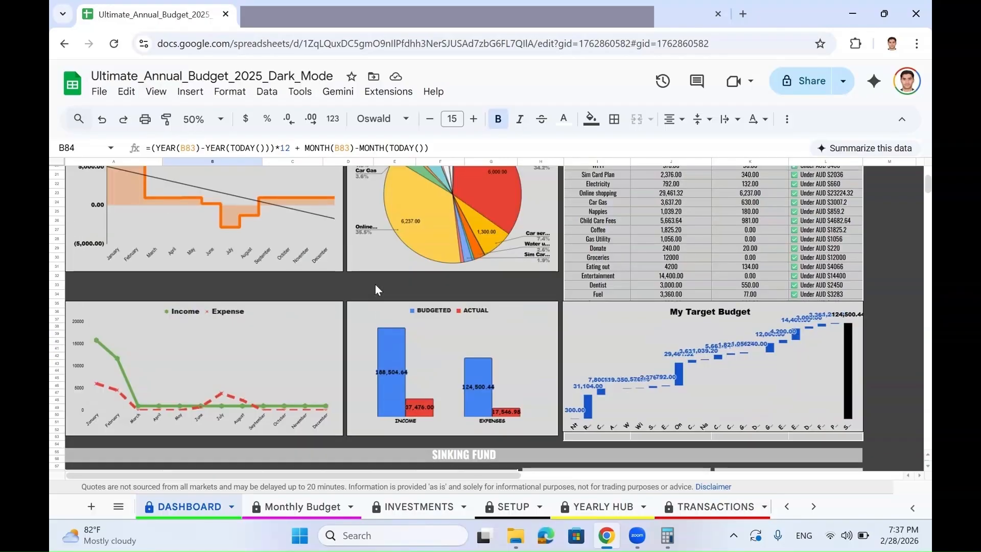
pyautogui.hscroll(4, 589, 218)
pyautogui.hscroll(-4, 590, 219)
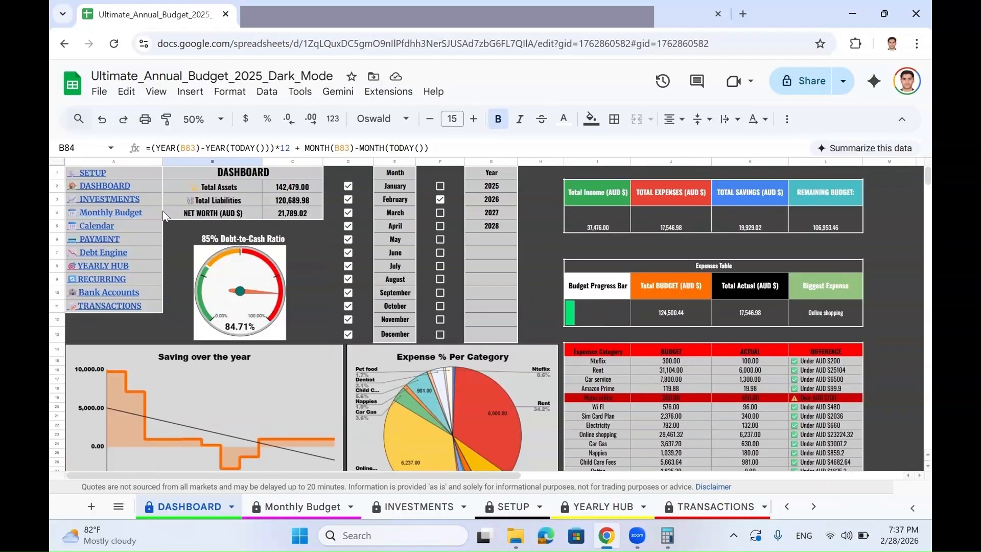
pyautogui.click(101, 255)
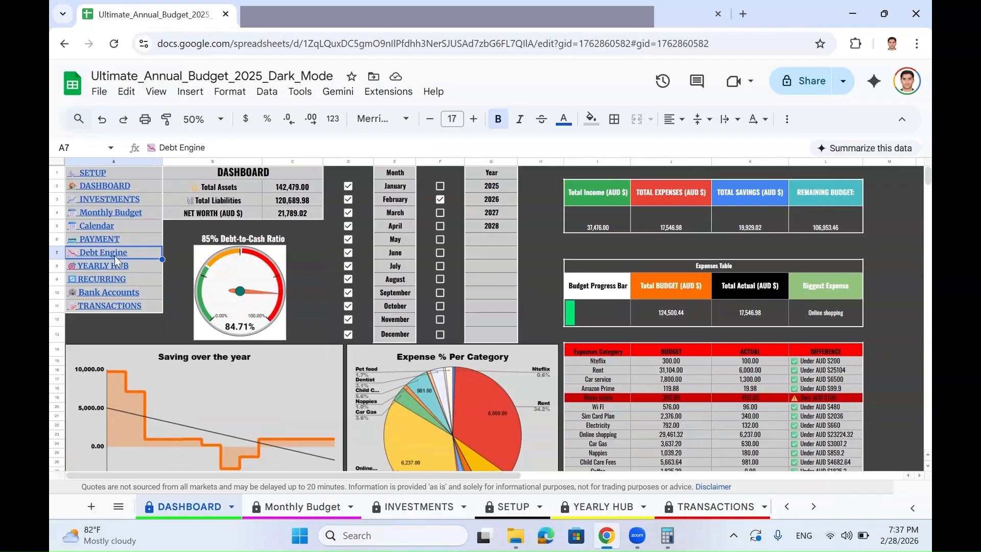
pyautogui.click(120, 278)
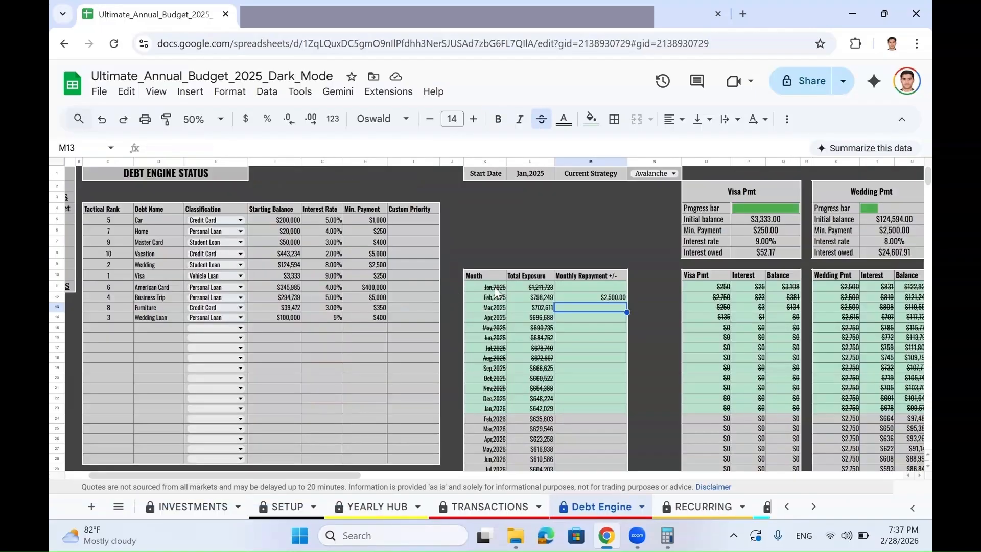
pyautogui.click(202, 152)
pyautogui.press('BackSpace')
pyautogui.write('6')
pyautogui.press('Return')
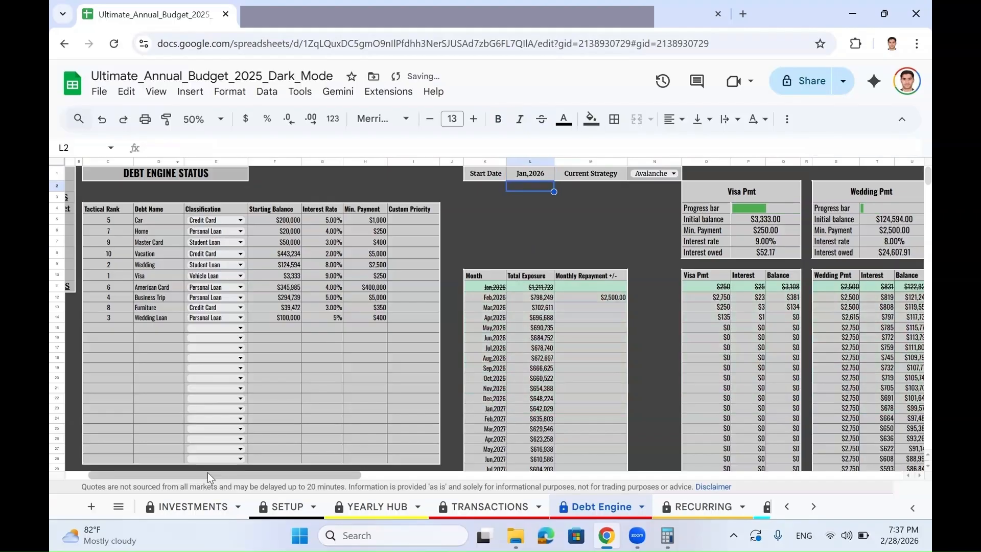
# Open the dashboard again and review the Debt Engine summary and charts for the new start date
pyautogui.click(118, 506)
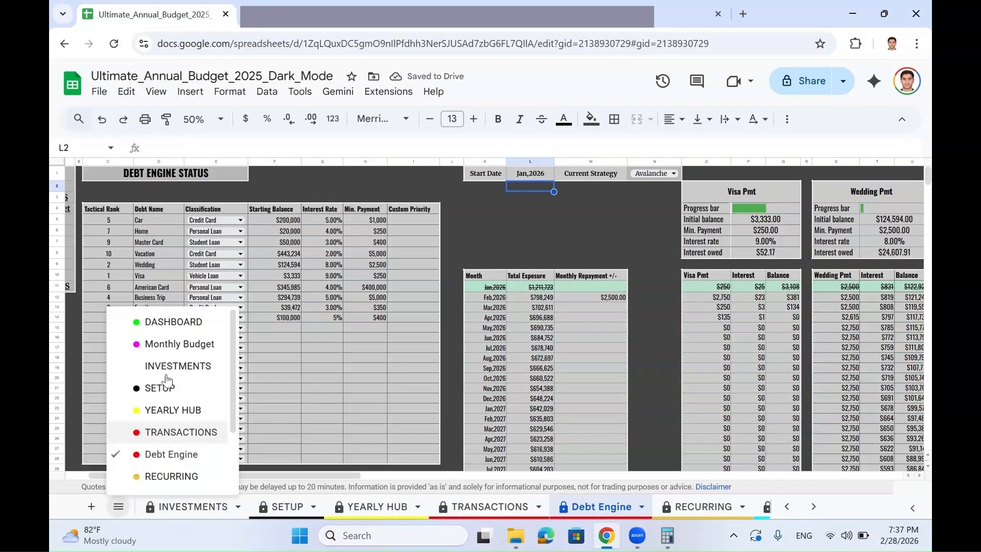
pyautogui.click(149, 321)
pyautogui.scroll(-15, 305, 382)
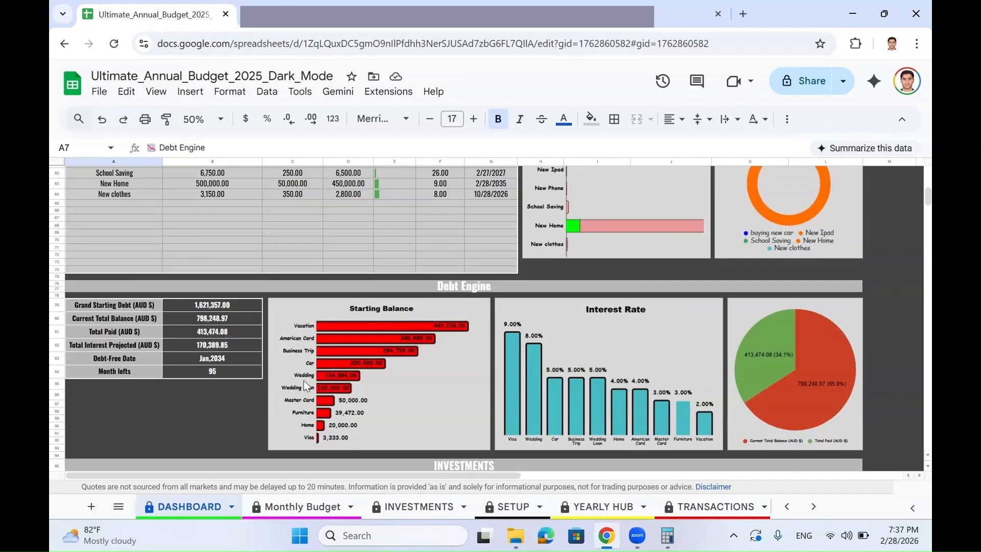
# Open the INVESTMENTS sheet and look across the Forecast Investment blocks, their Wealth Mountain charts and monthly tables
pyautogui.hscroll(3, 359, 414)
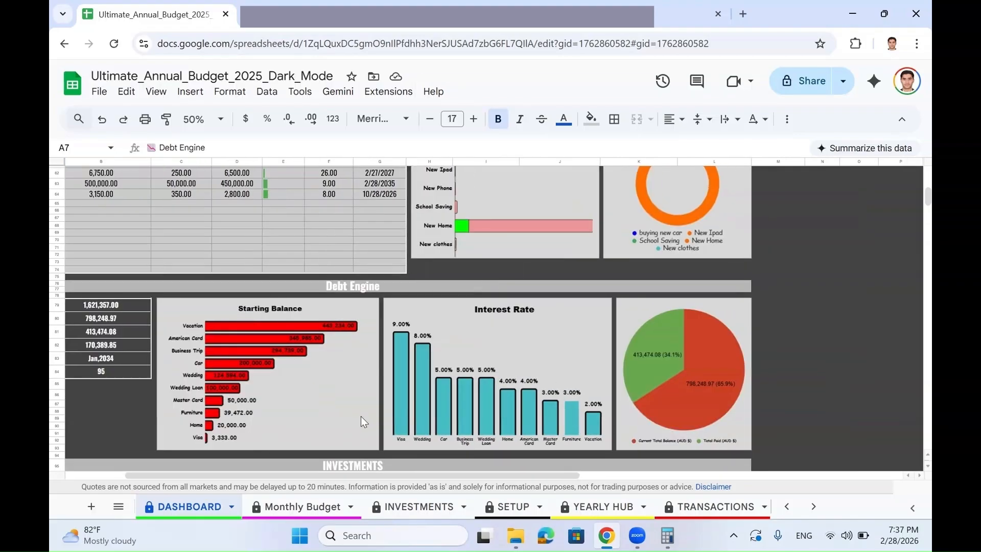
pyautogui.scroll(3, 362, 421)
pyautogui.scroll(-2, 418, 506)
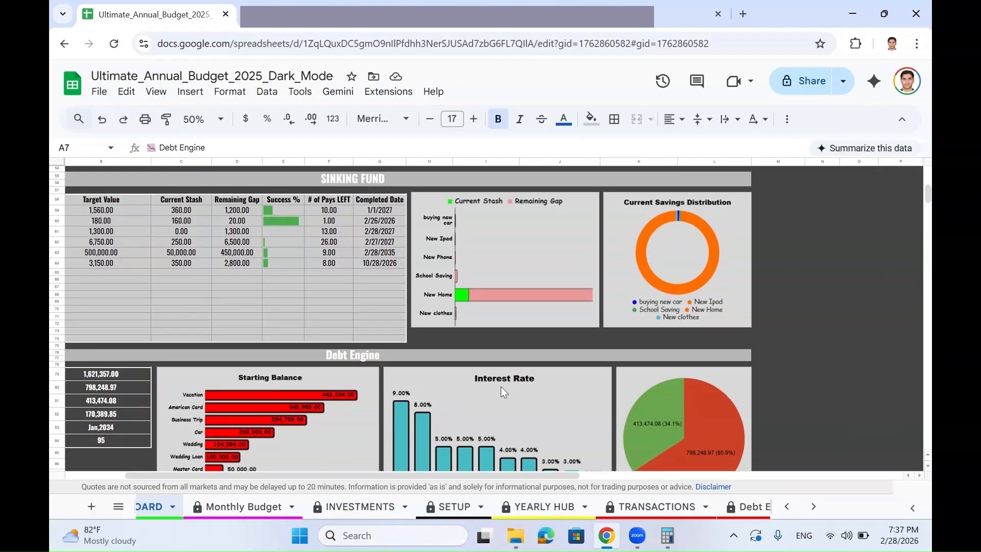
pyautogui.scroll(-3, 489, 386)
pyautogui.click(350, 506)
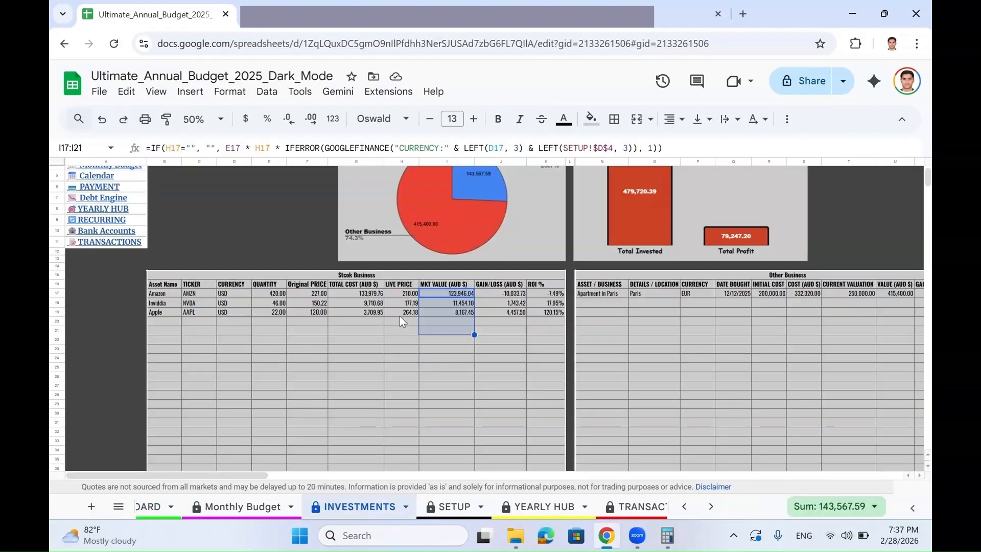
pyautogui.hscroll(5, 403, 320)
pyautogui.hscroll(8, 416, 335)
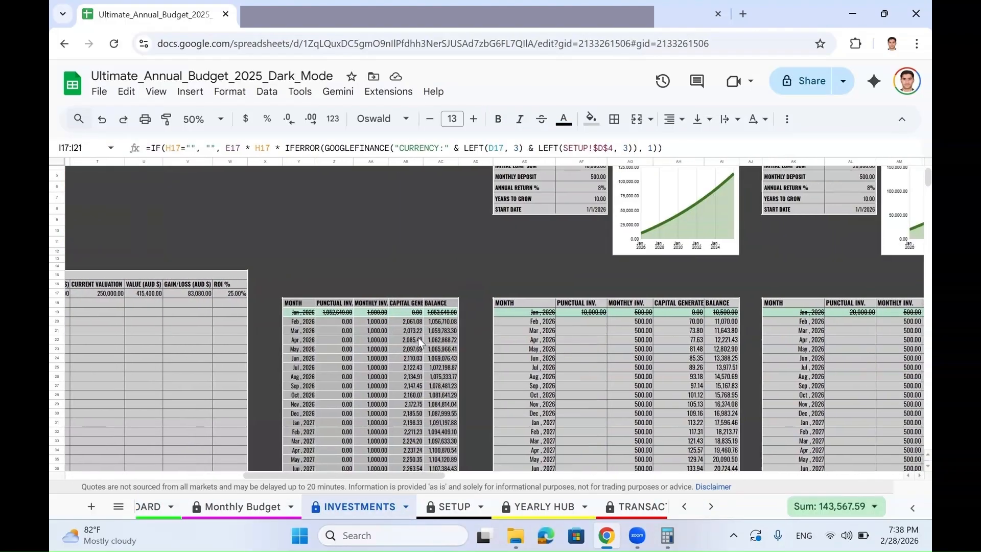
pyautogui.scroll(2, 424, 332)
pyautogui.hscroll(1, 429, 335)
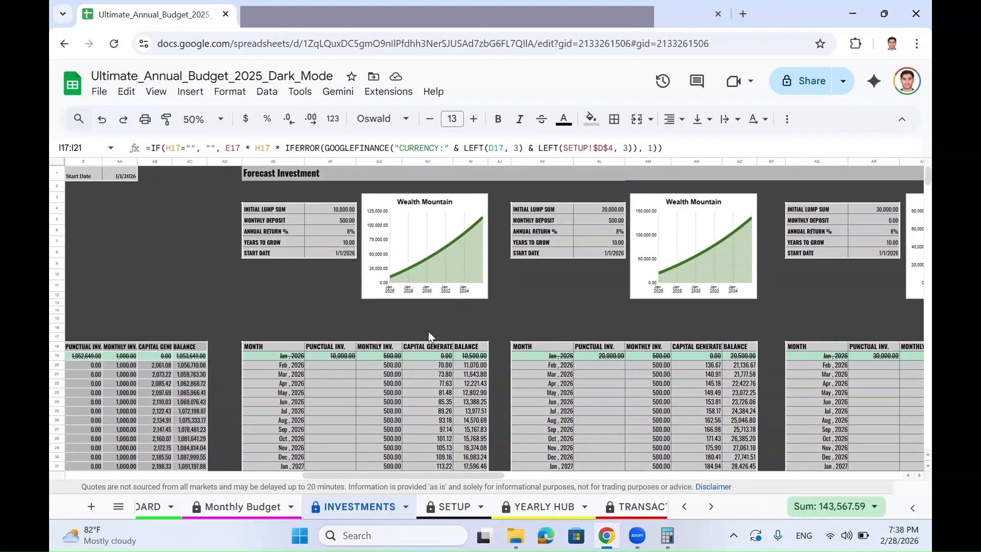
pyautogui.hscroll(10, 428, 335)
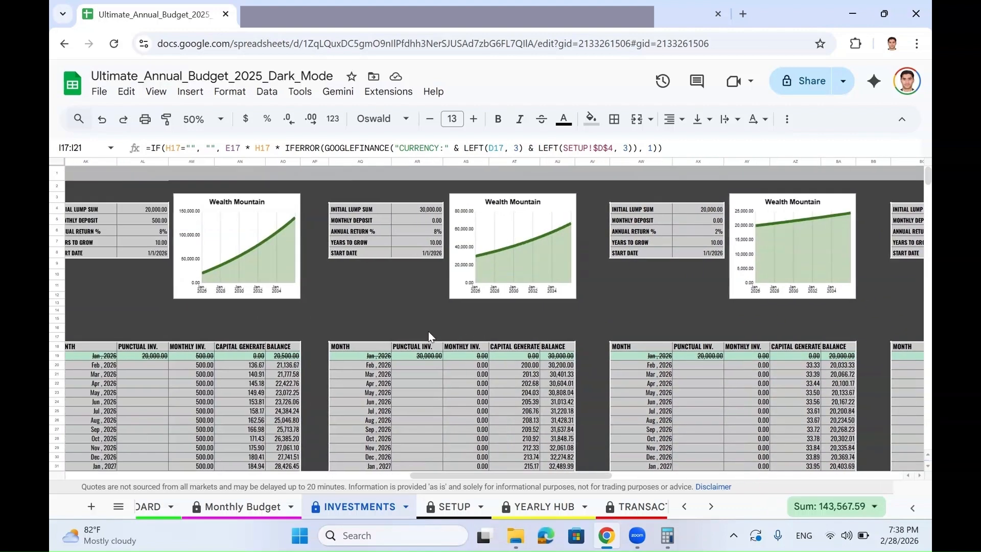
pyautogui.hscroll(-5, 357, 333)
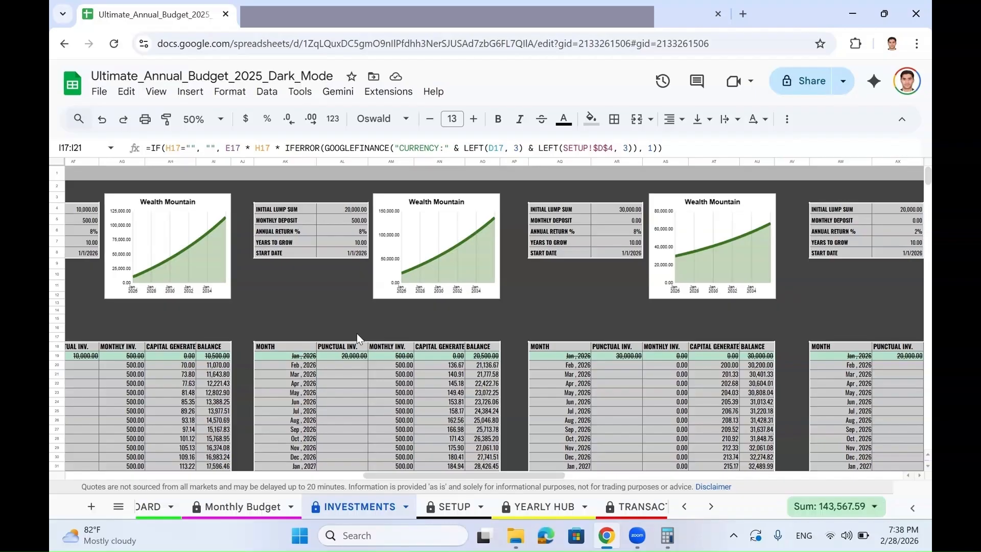
pyautogui.hscroll(-3, 357, 333)
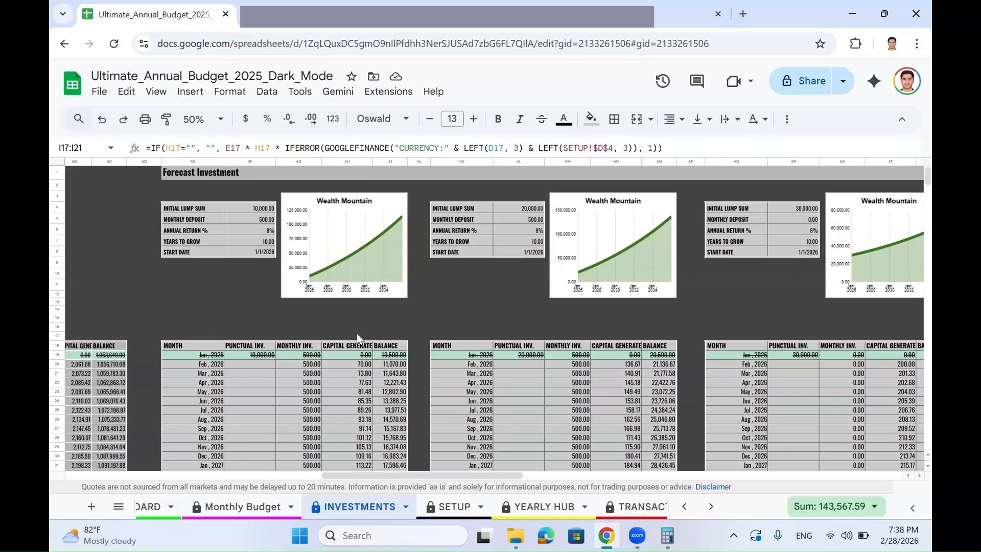
pyautogui.hscroll(-3, 262, 250)
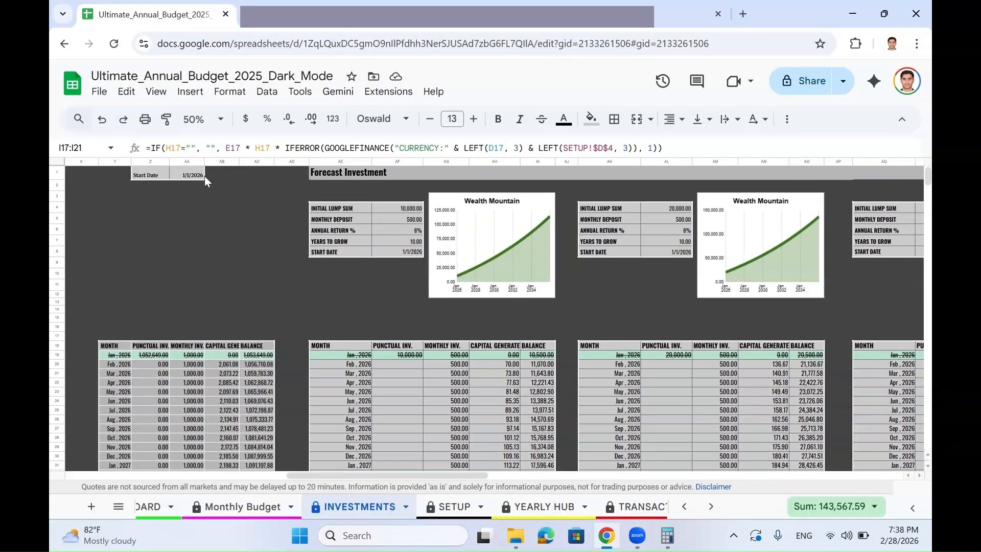
# Inspect the shared start date and the first forecast's start date, lump sum, monthly deposit, annual return and years to grow
pyautogui.click(197, 175)
pyautogui.click(383, 251)
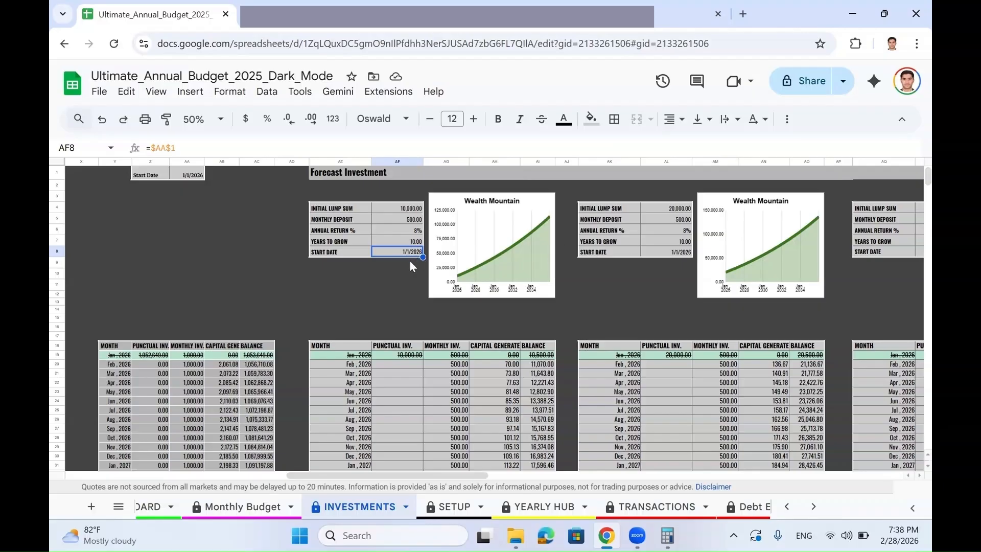
pyautogui.click(411, 208)
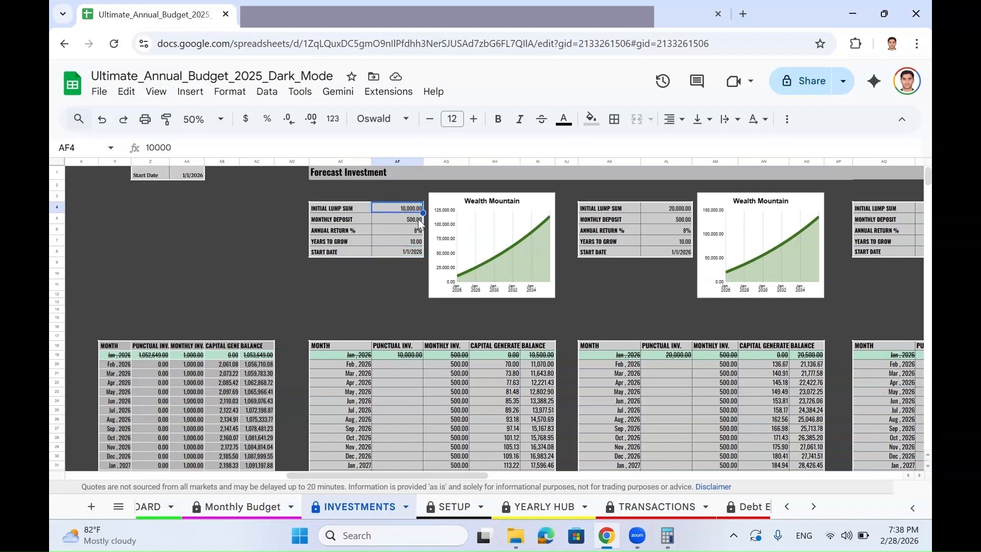
pyautogui.press('Down')
pyautogui.press('Down')
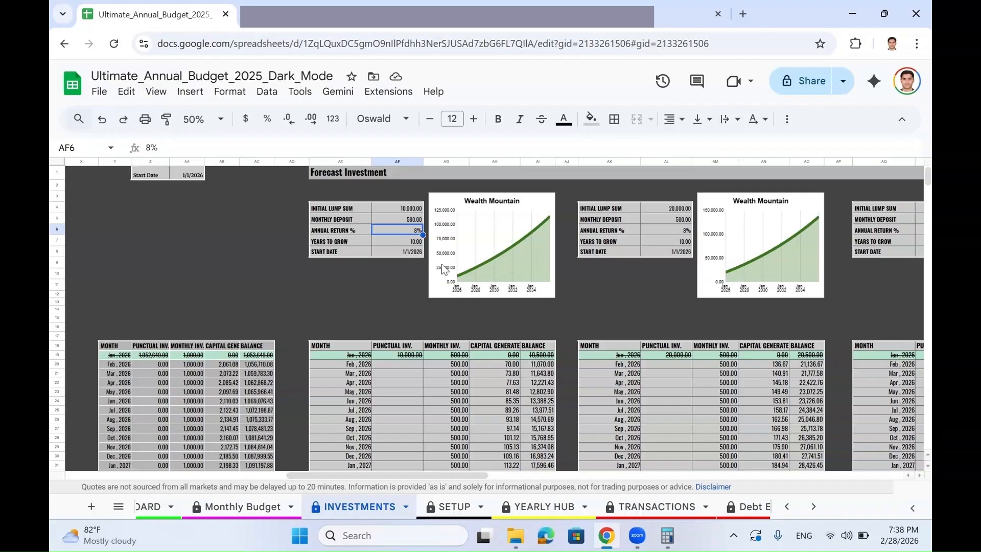
pyautogui.press('Down')
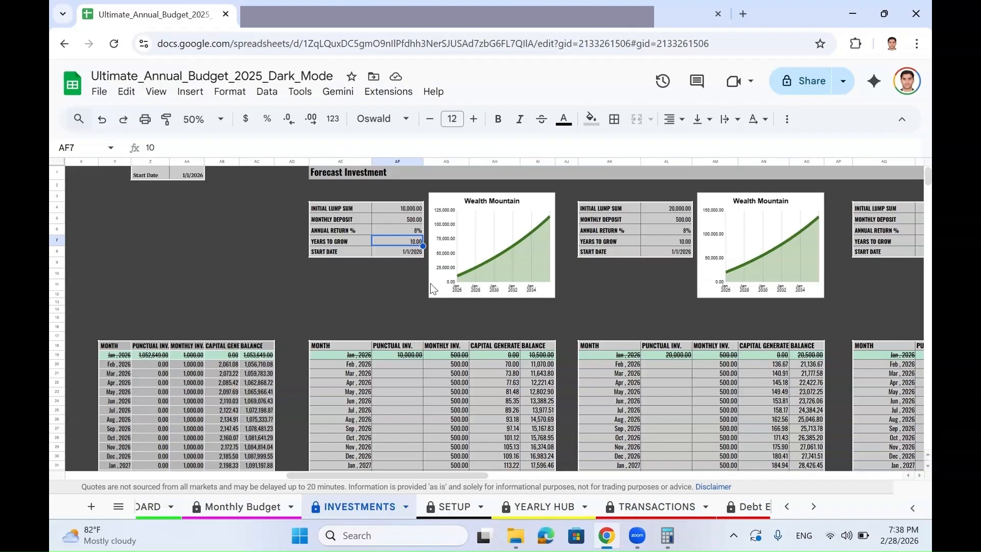
# Compare the monthly schedules and Wealth Mountain charts of the neighbouring investment forecasts
pyautogui.scroll(-5, 430, 283)
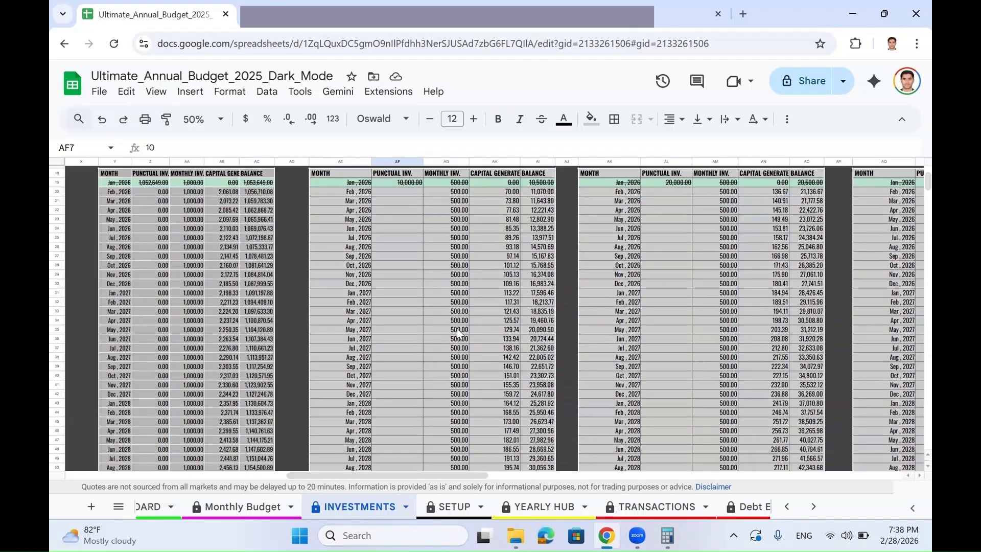
pyautogui.hscroll(5, 456, 281)
pyautogui.hscroll(-3, 456, 281)
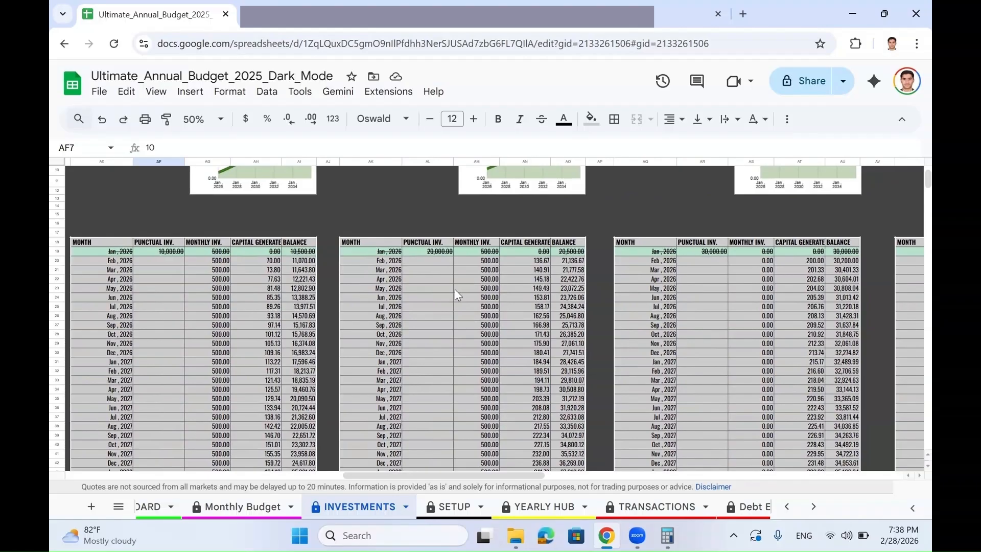
pyautogui.scroll(3, 454, 289)
pyautogui.click(316, 231)
pyautogui.click(515, 230)
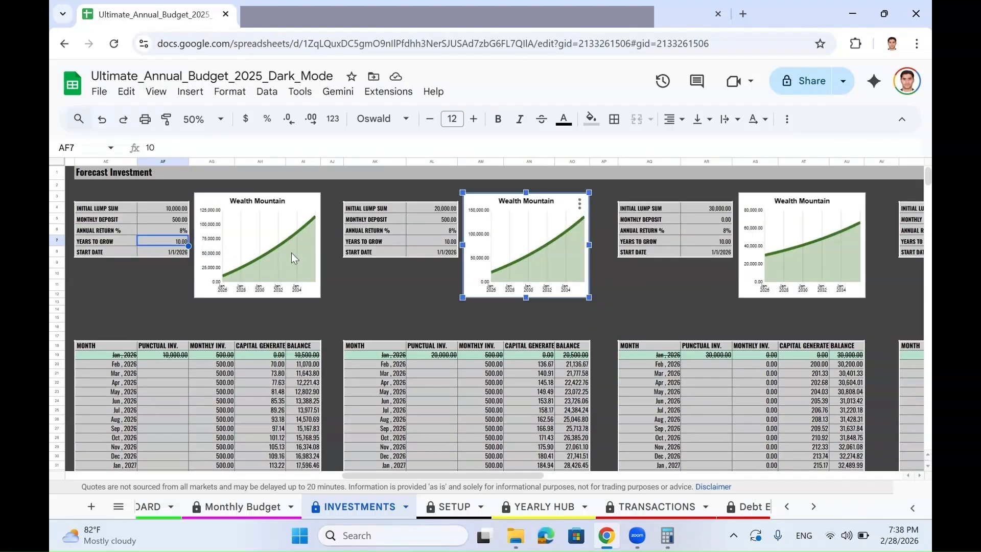
# Enter a punctual investment of 200 for April 2026 in the first forecast and check the combined schedule
pyautogui.scroll(-5, 289, 251)
pyautogui.hscroll(-2, 287, 245)
pyautogui.scroll(4, 287, 245)
pyautogui.hscroll(-1, 287, 246)
pyautogui.click(307, 314)
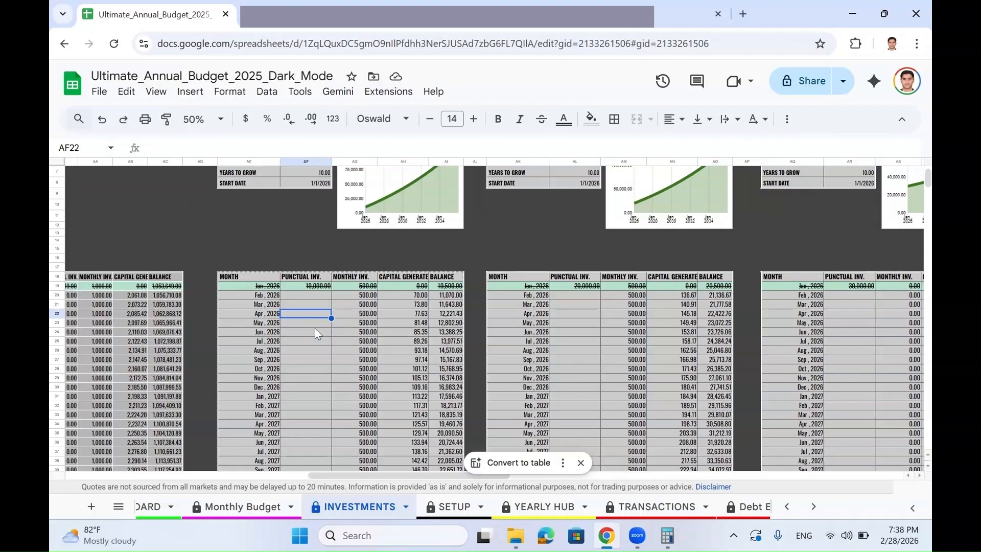
pyautogui.hscroll(2, 315, 330)
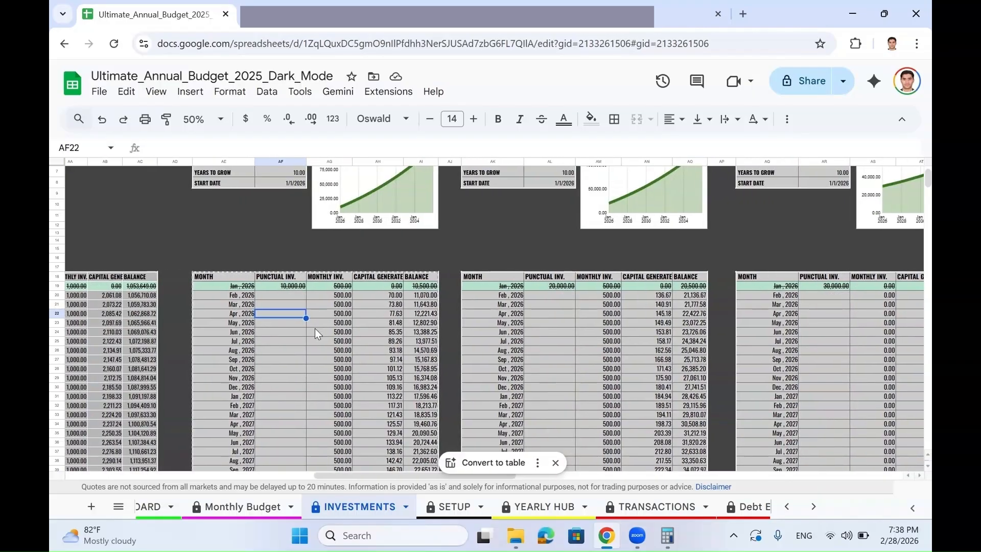
pyautogui.write('200')
pyautogui.press('Return')
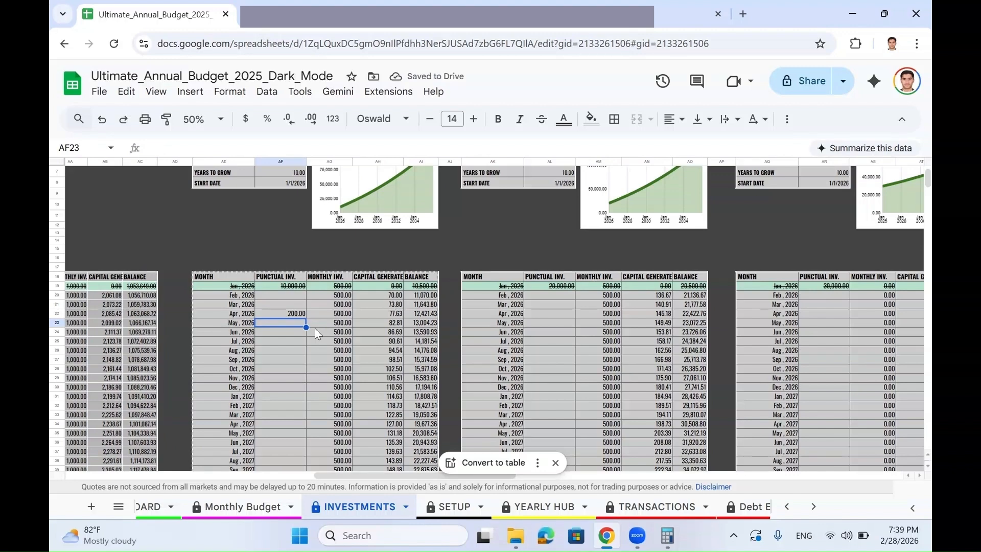
pyautogui.hscroll(-8, 315, 328)
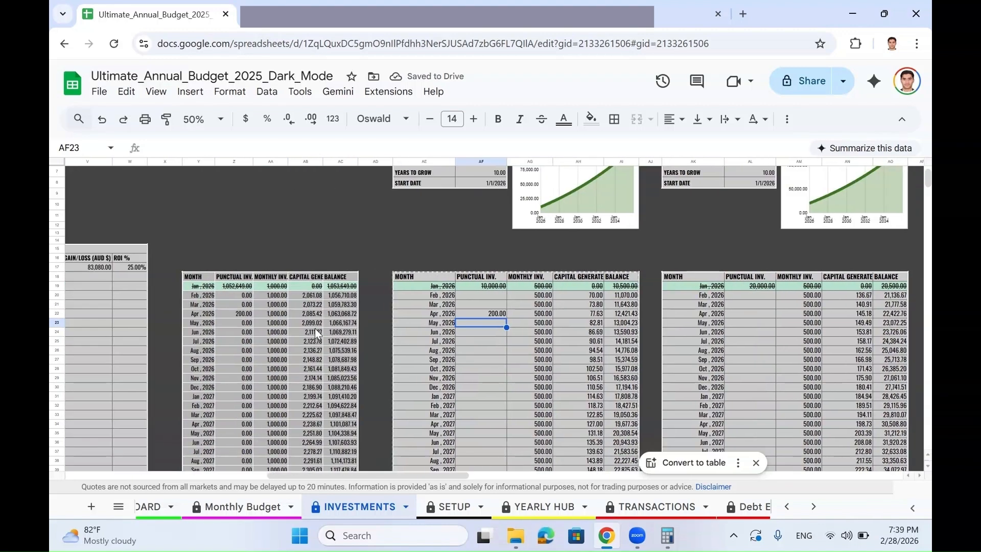
# Go to the Other Business table and review the Paris apartment's asset, location, currency, date bought and initial cost
pyautogui.scroll(3, 315, 328)
pyautogui.hscroll(-10, 308, 338)
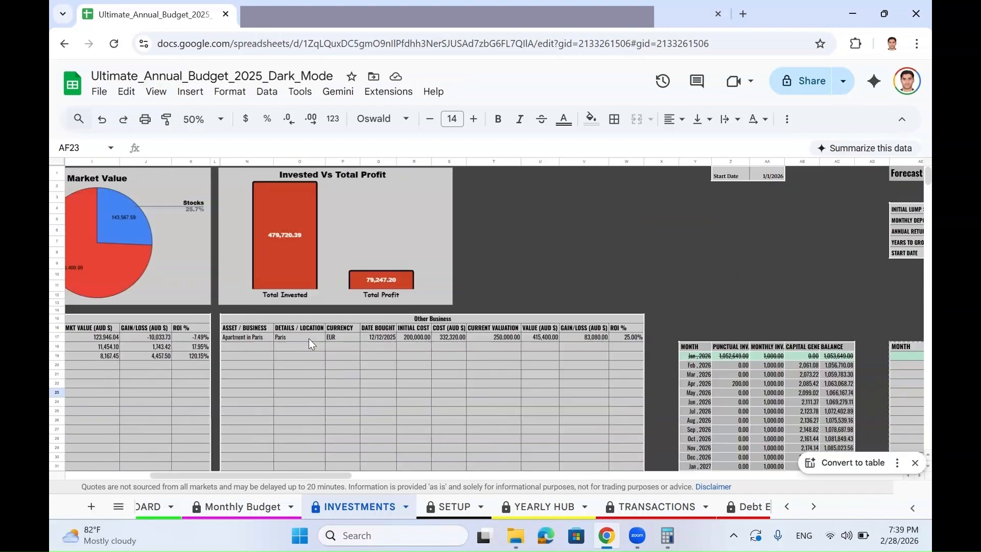
pyautogui.scroll(-1, 317, 338)
pyautogui.hscroll(-1, 318, 339)
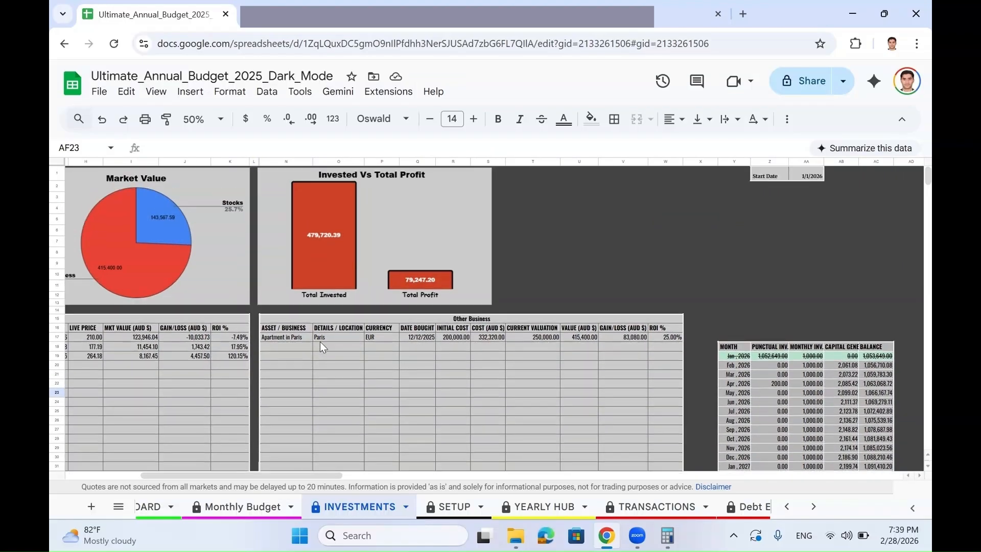
pyautogui.scroll(1, 321, 348)
pyautogui.click(299, 346)
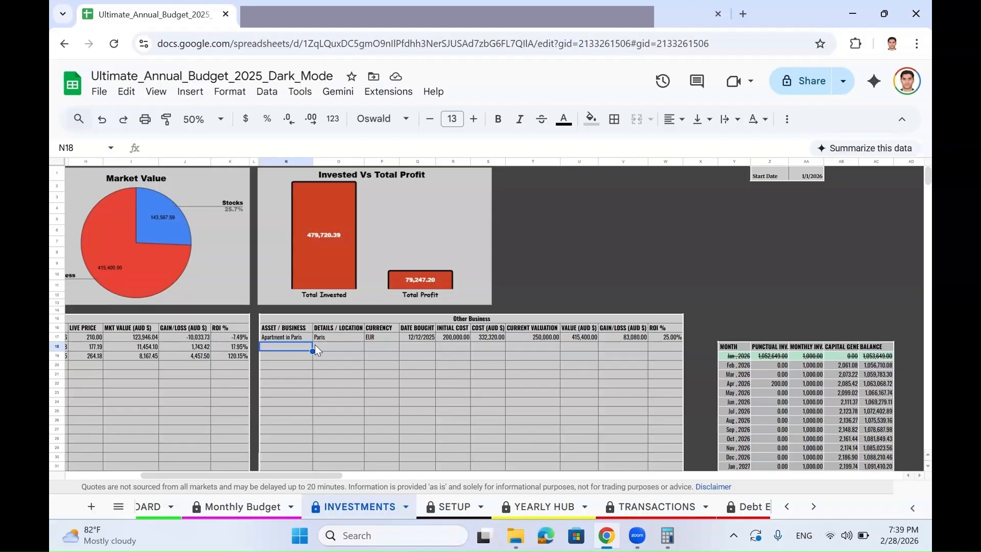
pyautogui.press('Up')
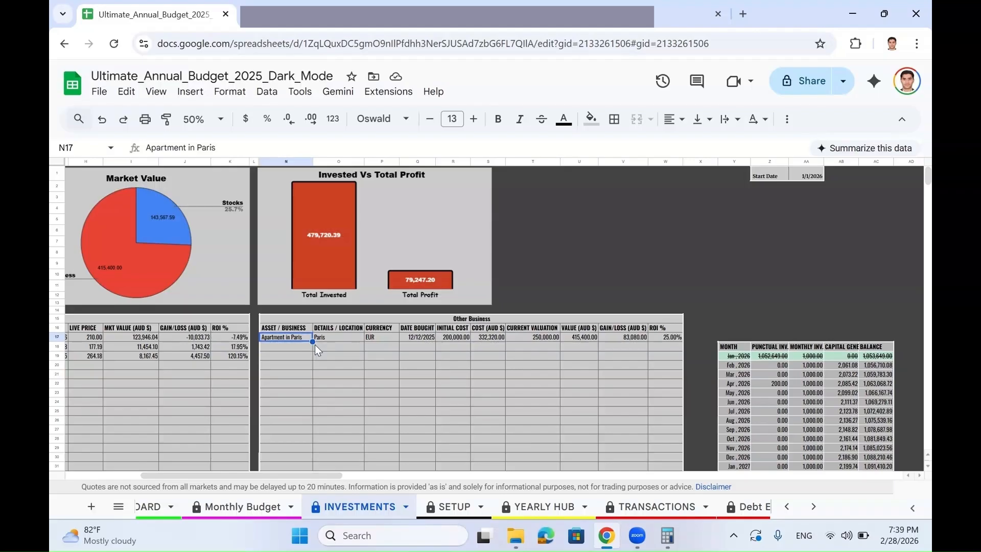
pyautogui.press('Right')
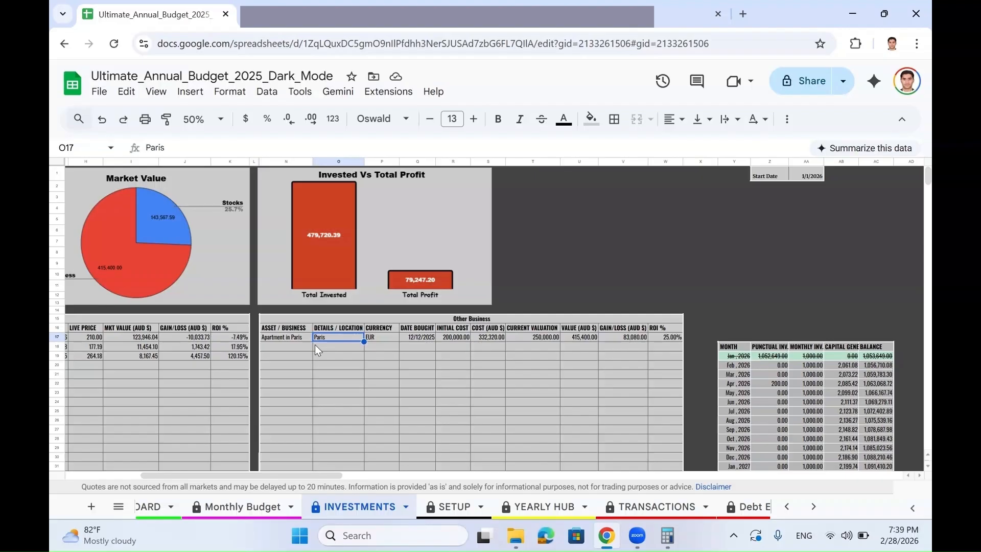
pyautogui.press('Right')
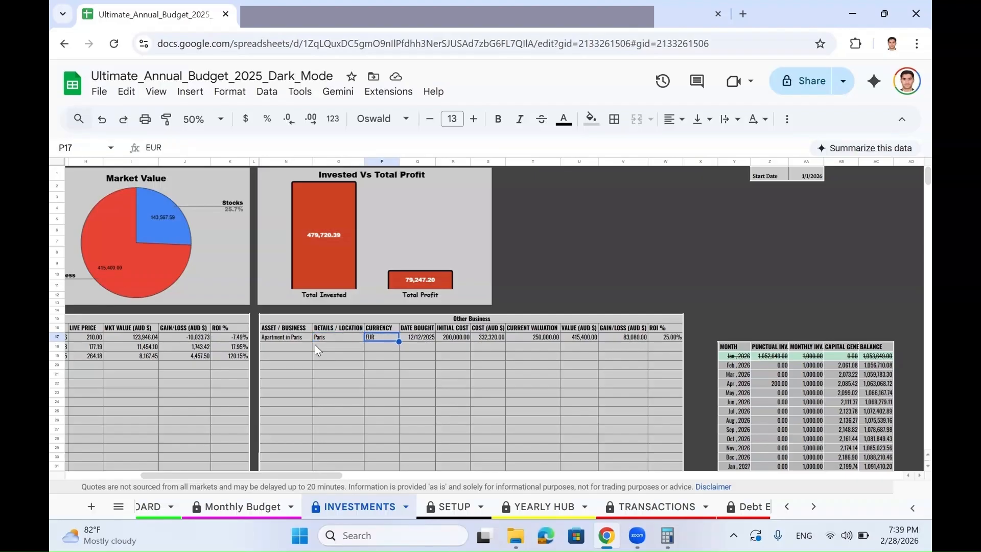
pyautogui.press('Right')
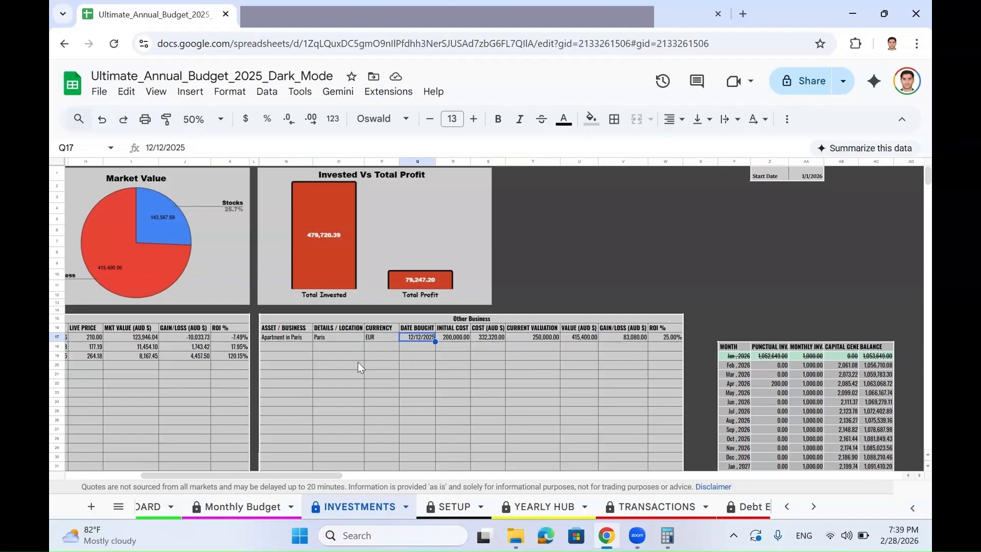
pyautogui.press('Right')
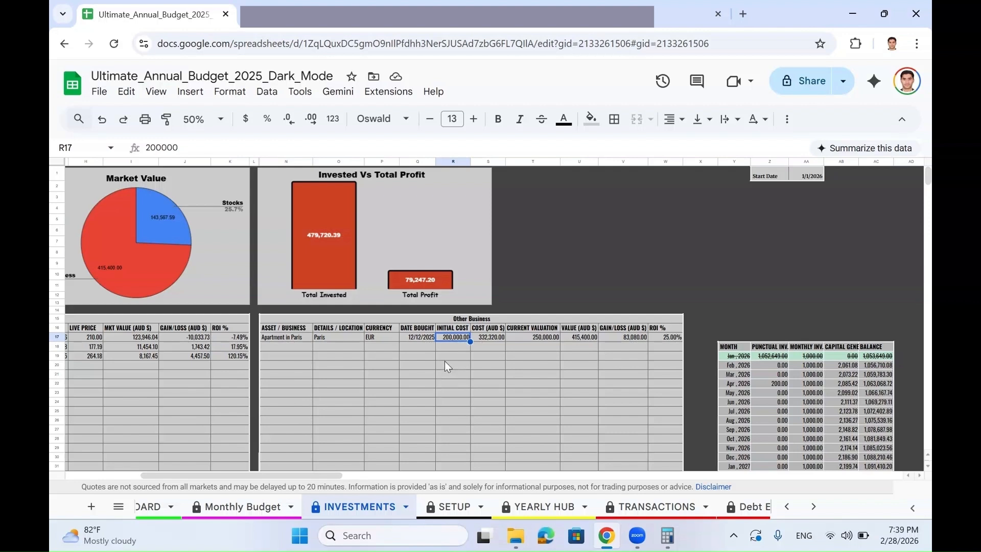
# Examine how the Paris apartment's currency and the AUD cost header relate to its converted cost formula
pyautogui.click(378, 340)
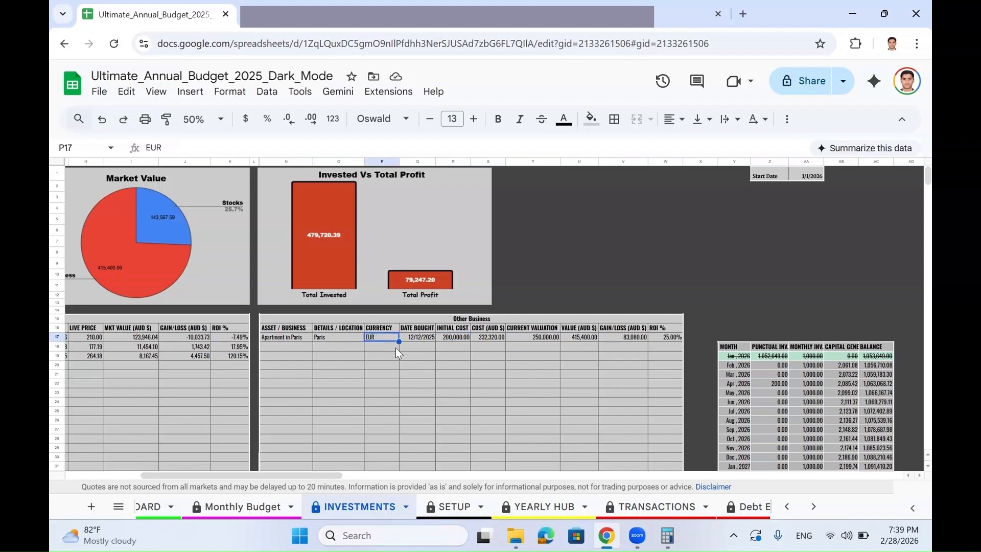
pyautogui.click(484, 340)
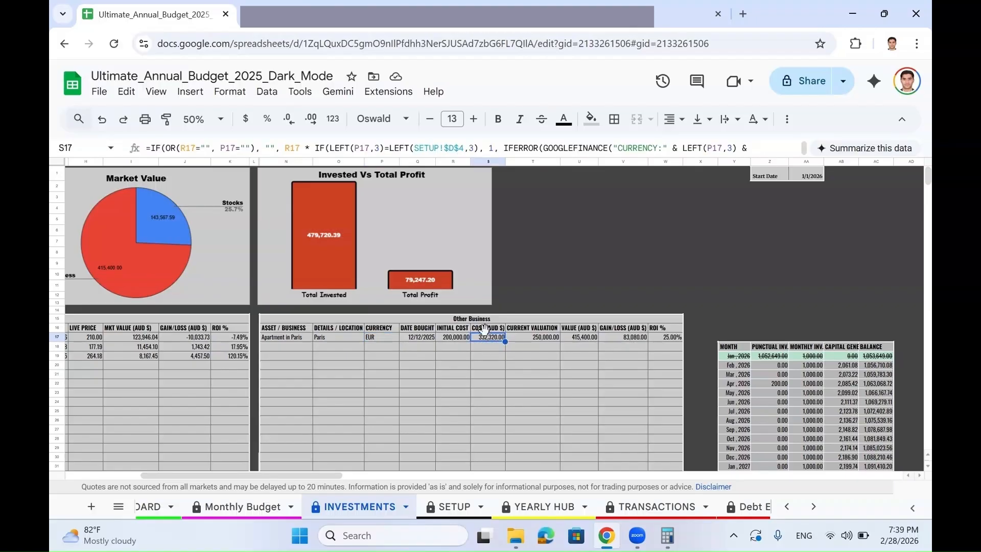
pyautogui.click(484, 330)
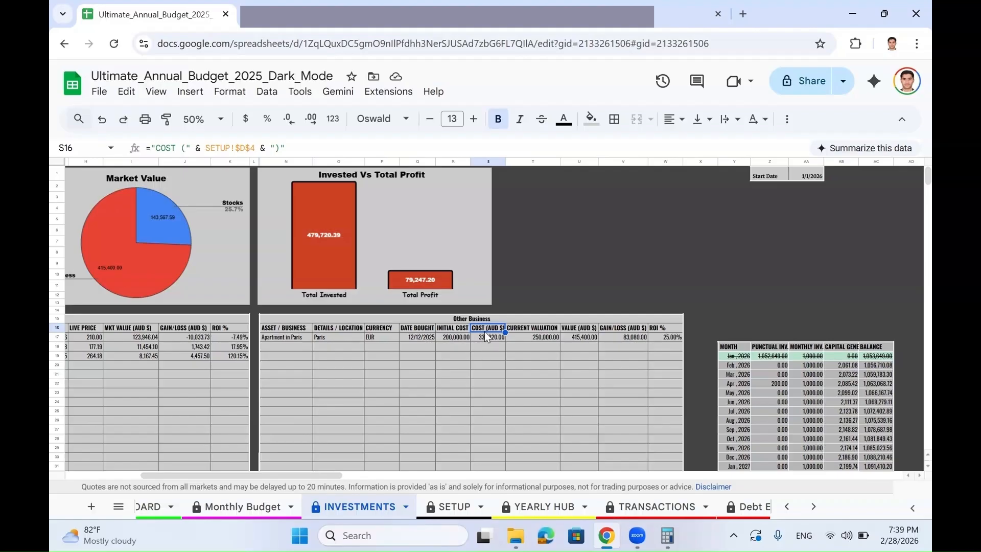
pyautogui.click(485, 339)
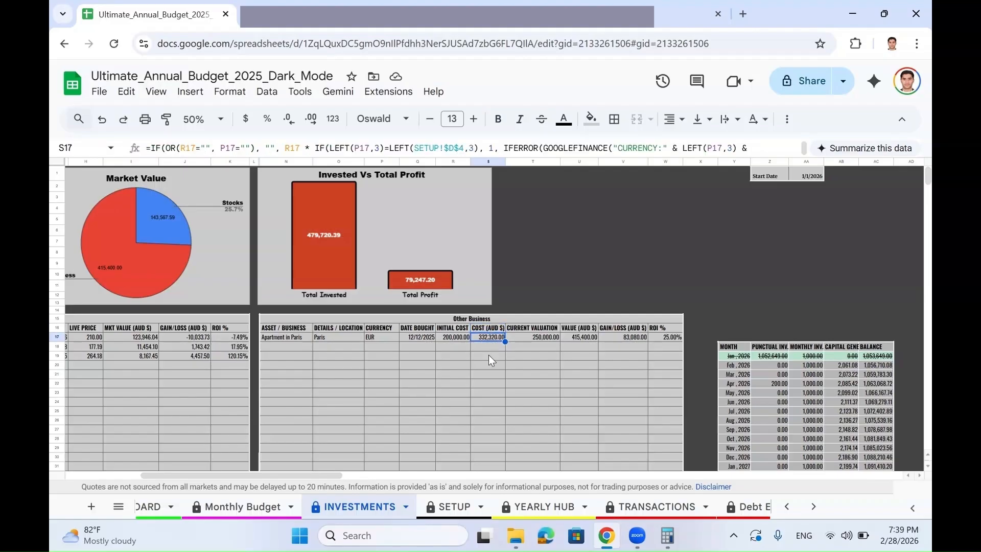
# Check the Paris apartment's current valuation against its currency and its converted AUD value formula
pyautogui.click(540, 339)
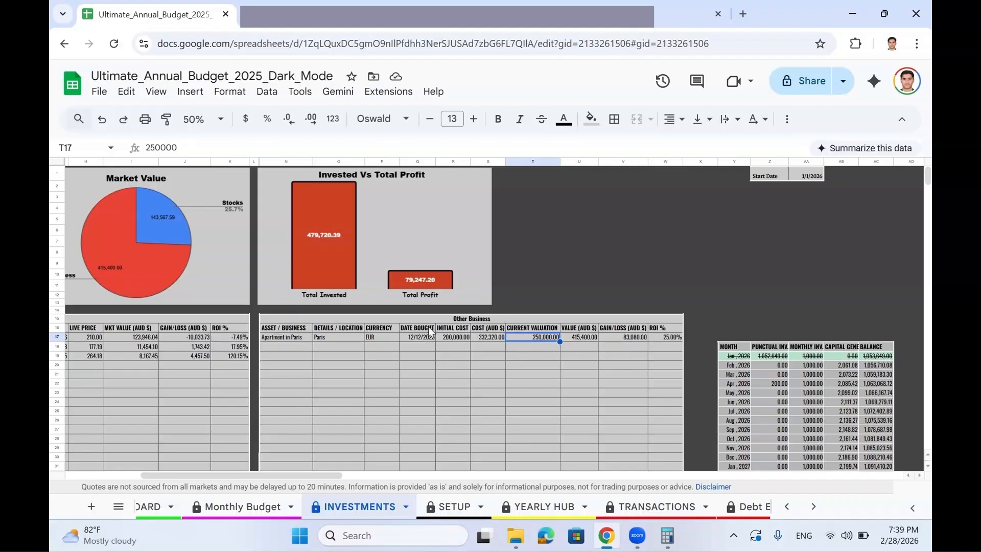
pyautogui.click(353, 337)
pyautogui.click(381, 330)
pyautogui.click(383, 337)
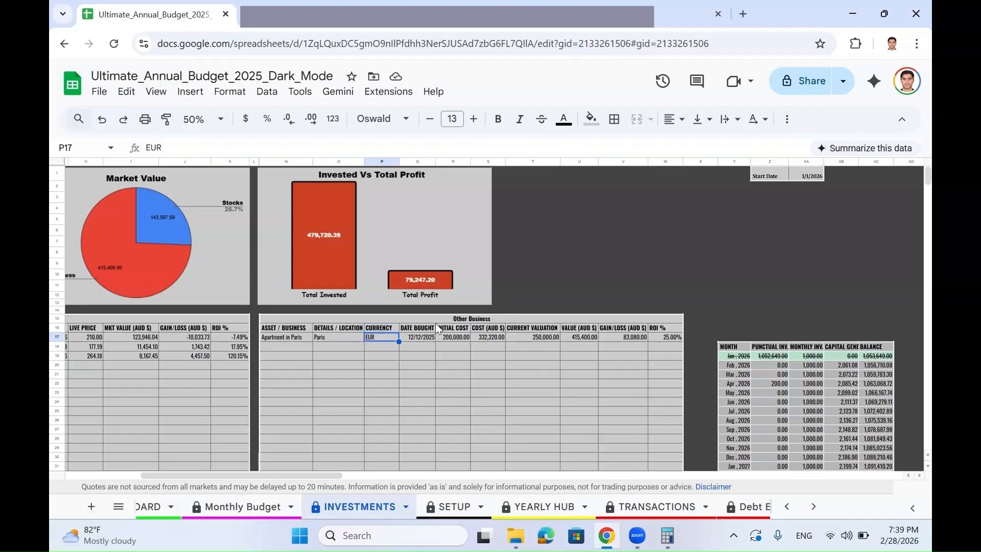
pyautogui.click(577, 339)
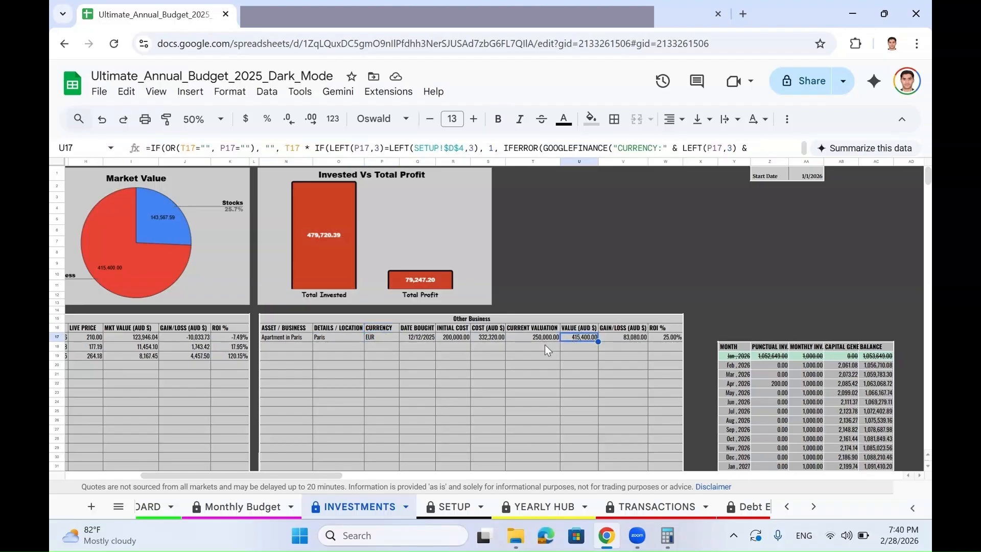
# Examine the formulas behind the Paris apartment's AUD value, gain/loss and ROI
pyautogui.click(576, 331)
pyautogui.click(579, 340)
pyautogui.doubleClick(578, 339)
pyautogui.press('Escape')
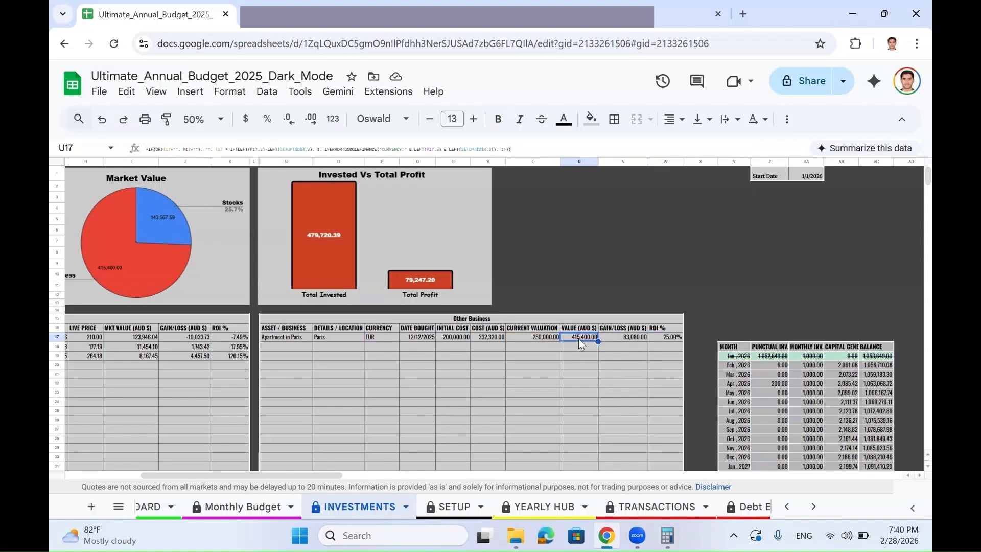
pyautogui.click(620, 337)
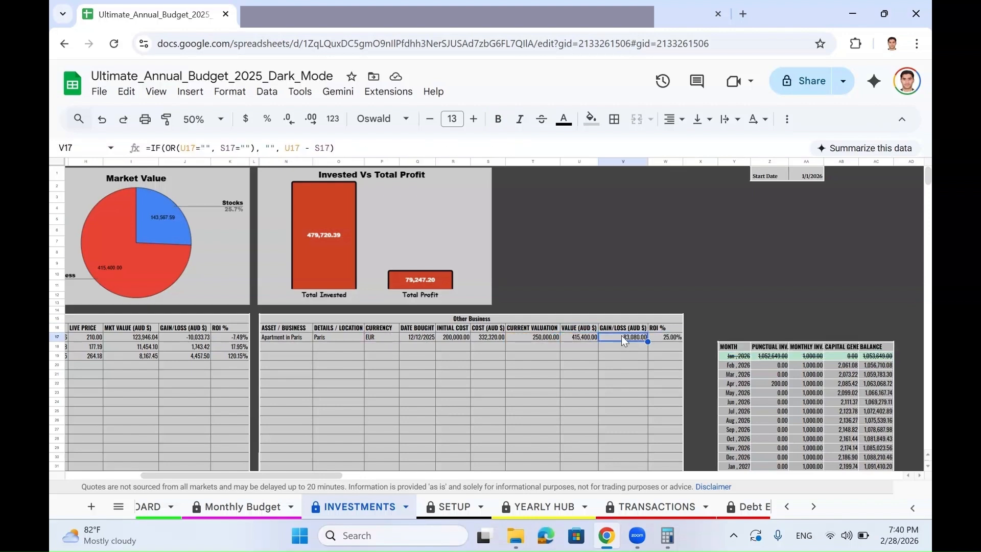
pyautogui.click(657, 337)
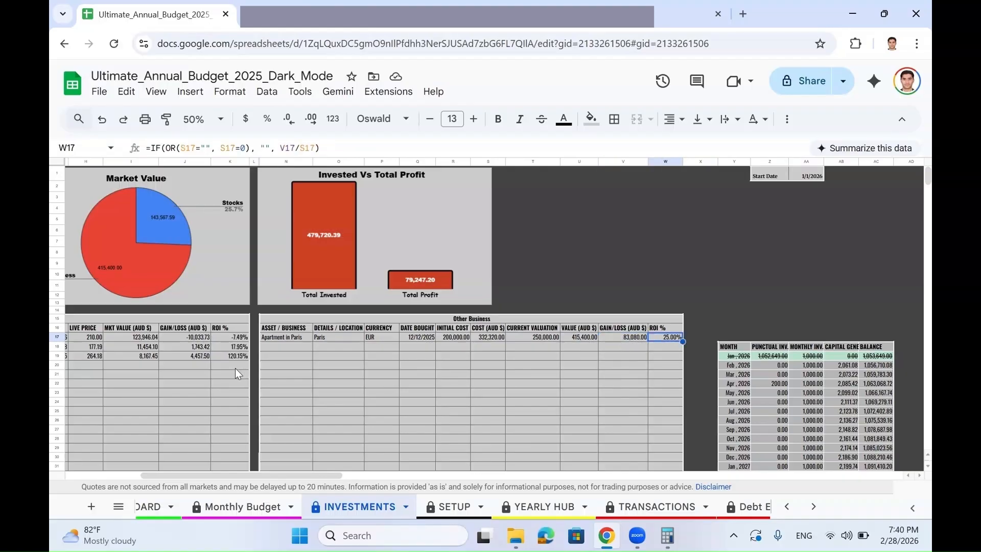
# Locate the first empty row below Apple in the stock table and open the Google home page in a new browser tab
pyautogui.hscroll(-5, 239, 367)
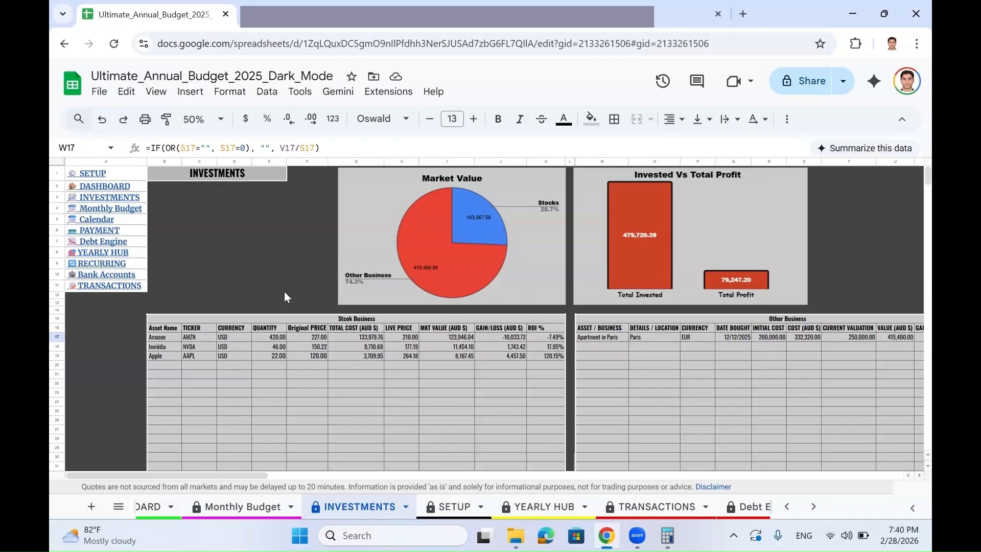
pyautogui.click(163, 358)
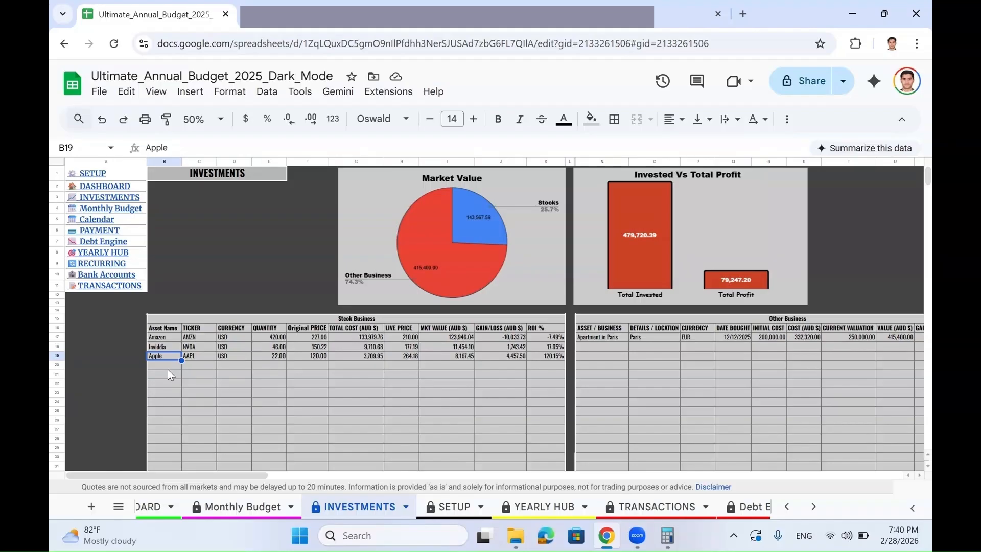
pyautogui.click(167, 365)
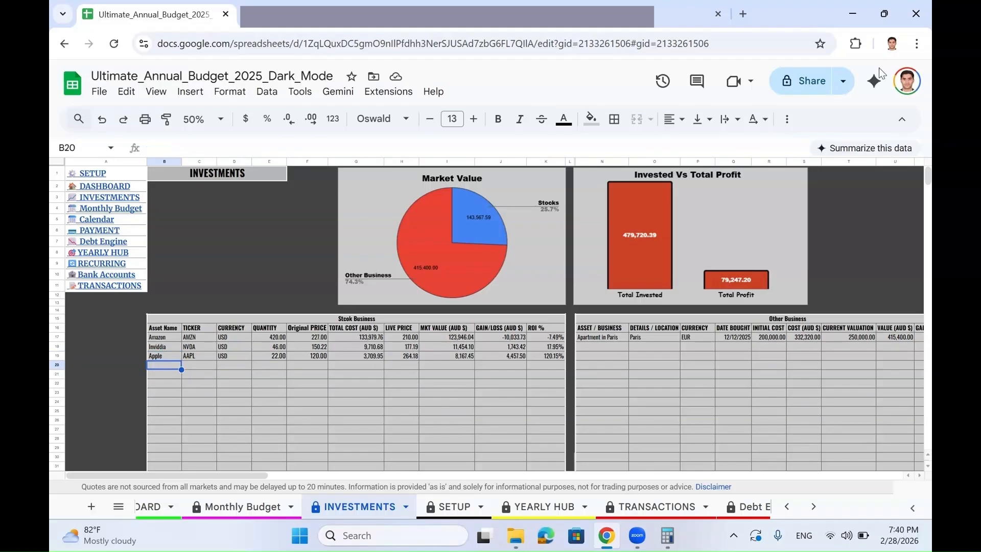
pyautogui.click(807, 16)
pyautogui.click(388, 15)
pyautogui.hotkey('ctrl', 't')
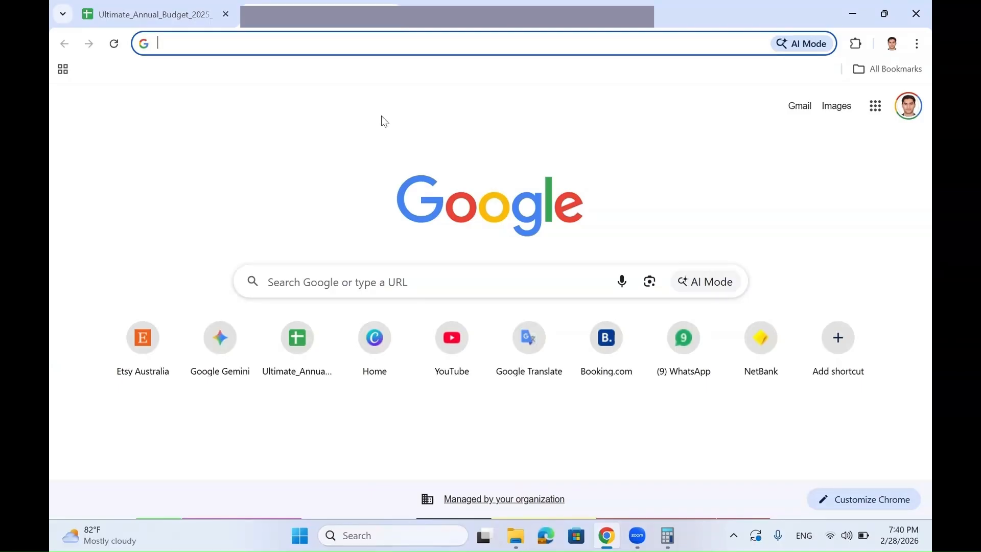
pyautogui.write('goo')
pyautogui.press('Return')
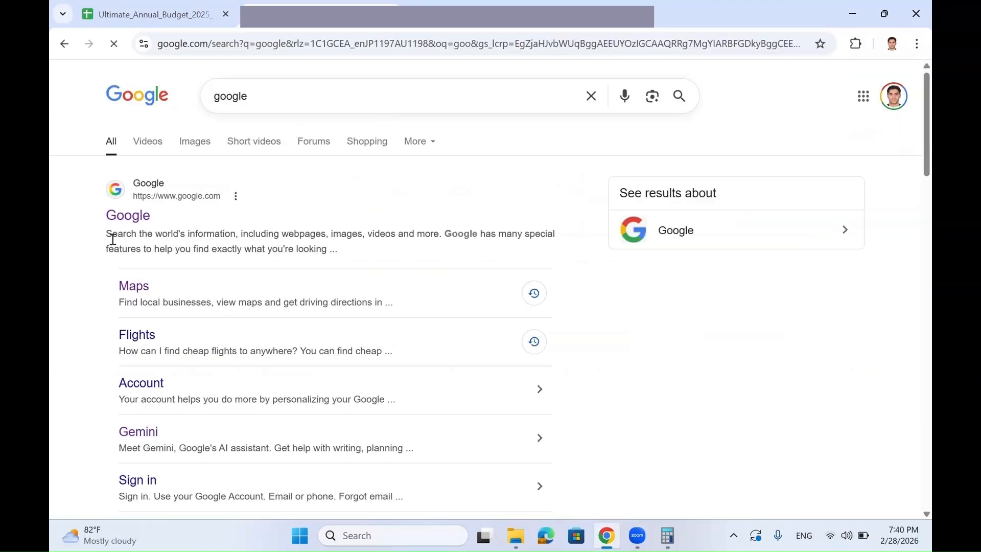
pyautogui.click(127, 212)
# Search Google for "microsoft stock" and highlight the company's ticker symbol in the stock quote
pyautogui.write('micro')
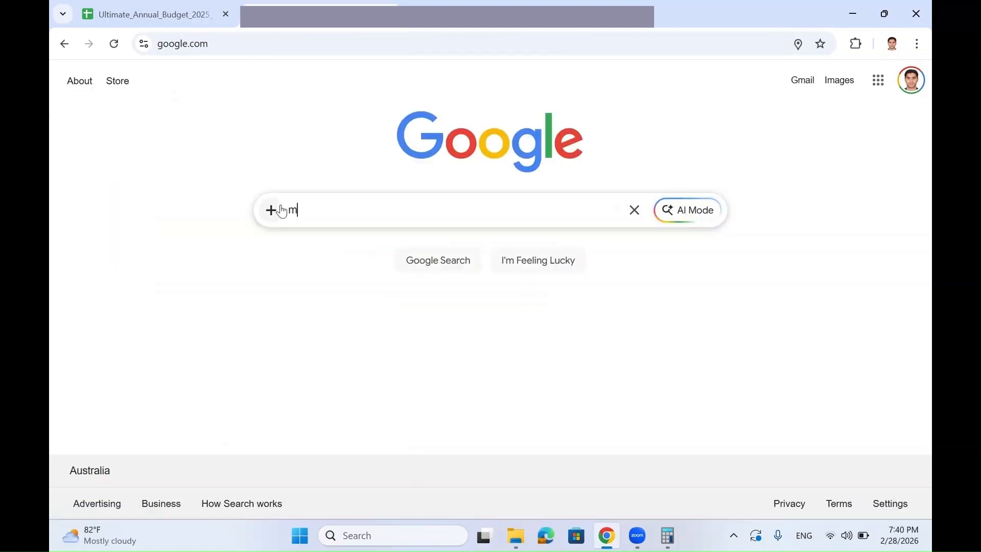
pyautogui.press('Down')
pyautogui.press('Down')
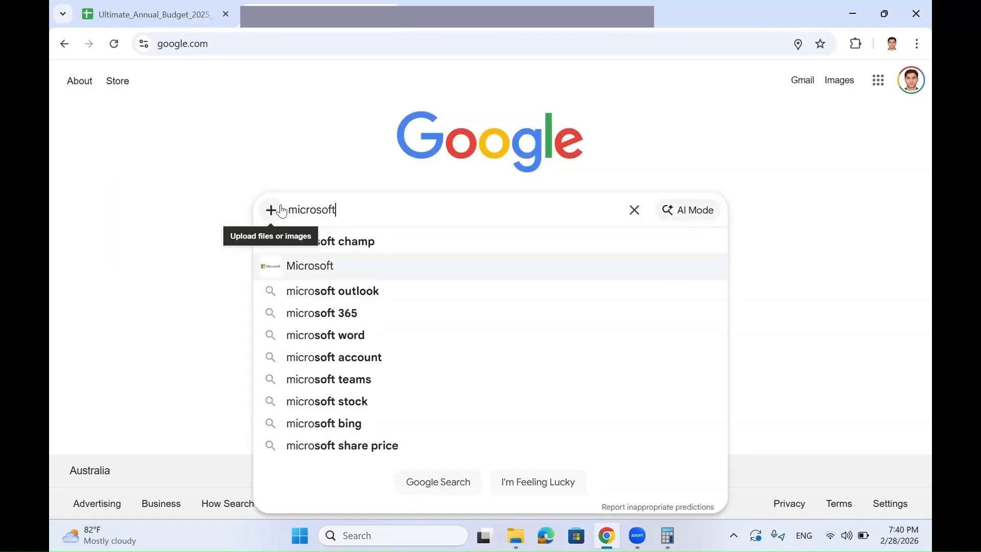
pyautogui.write('sto')
pyautogui.press('Down')
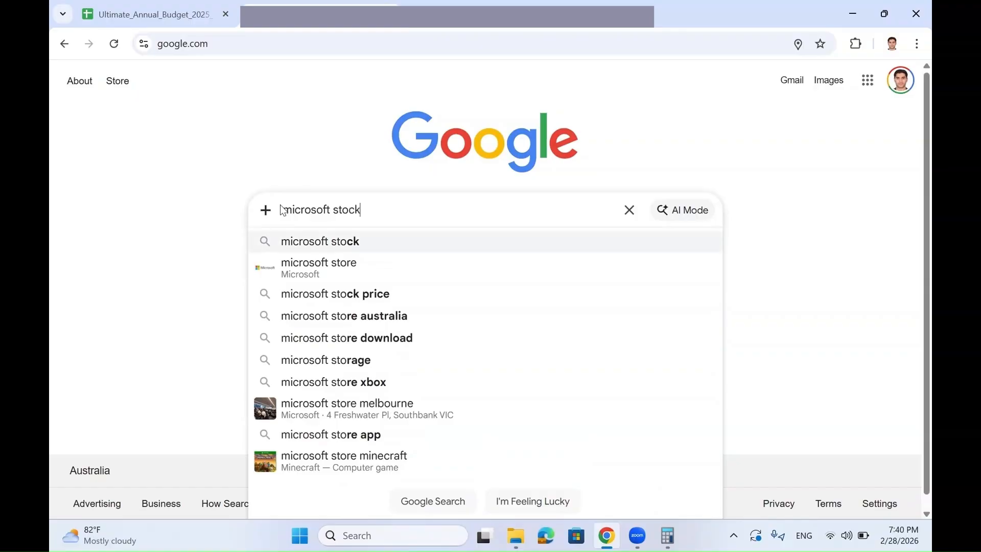
pyautogui.press('Return')
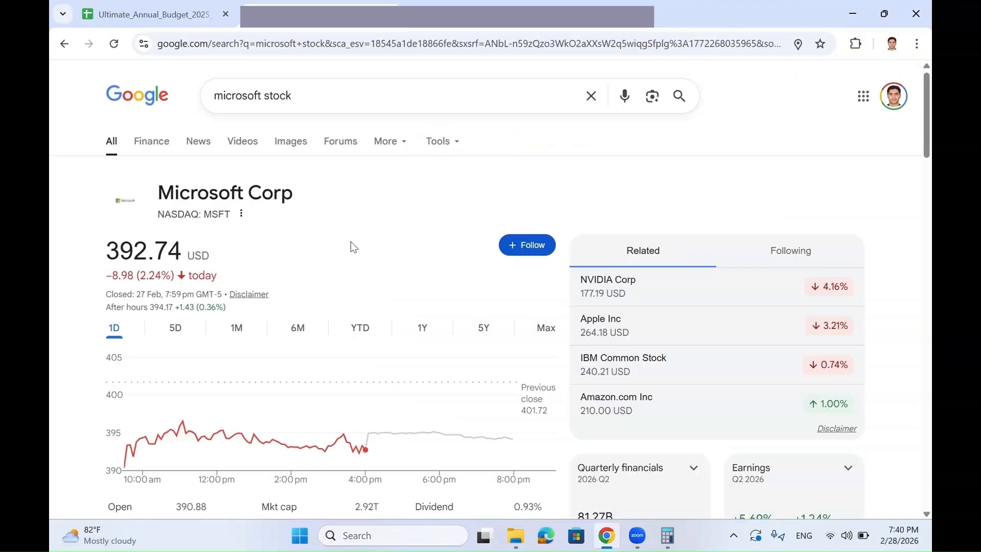
pyautogui.scroll(-1, 288, 264)
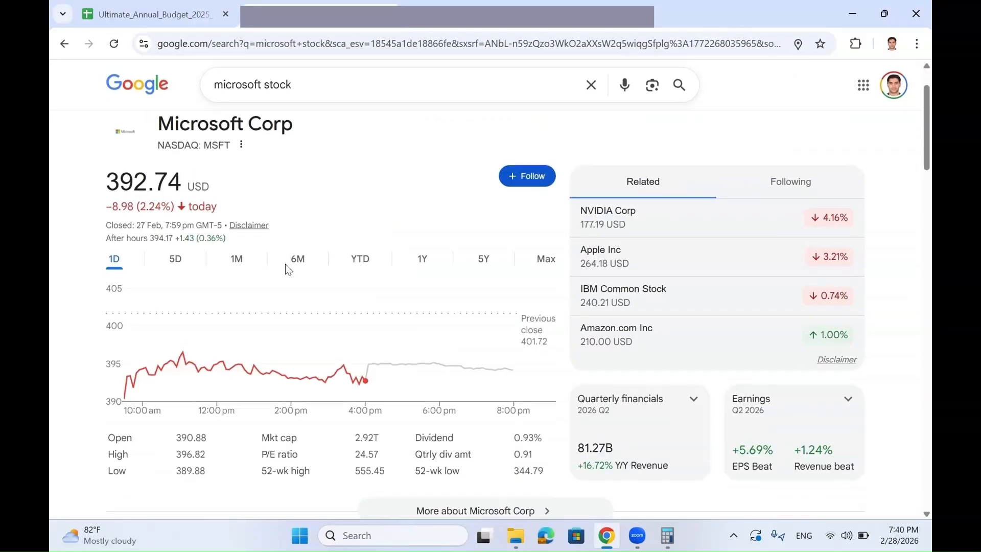
pyautogui.doubleClick(217, 145)
# Return to the budget workbook and enter ticker MSFT and asset name Microsoft in the stock table row below Apple
pyautogui.click(144, 21)
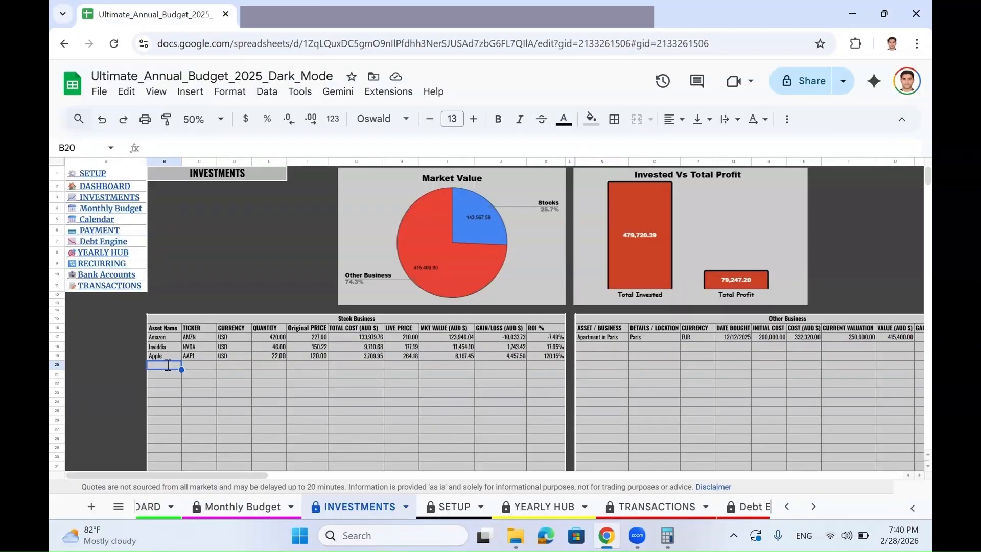
pyautogui.click(204, 365)
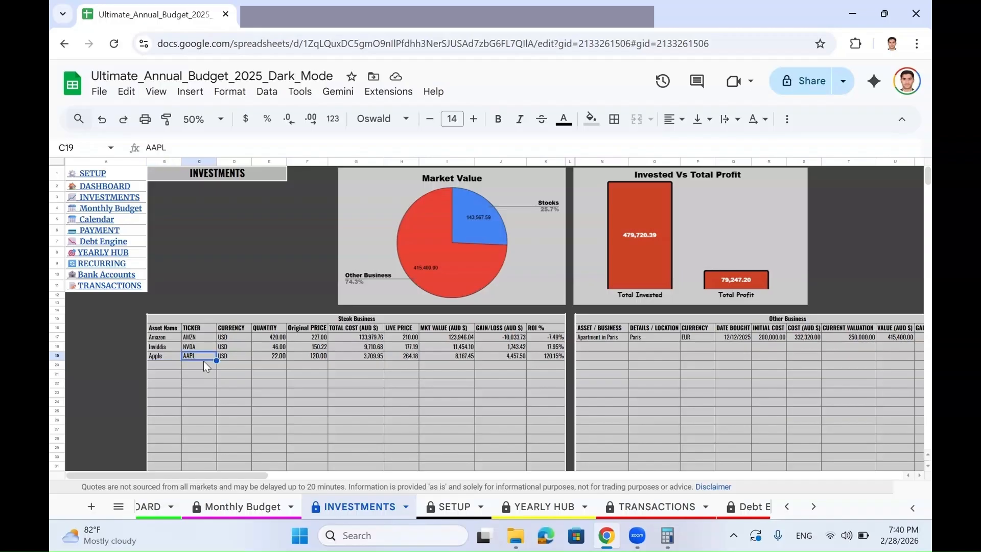
pyautogui.write('MSFT')
pyautogui.press('Return')
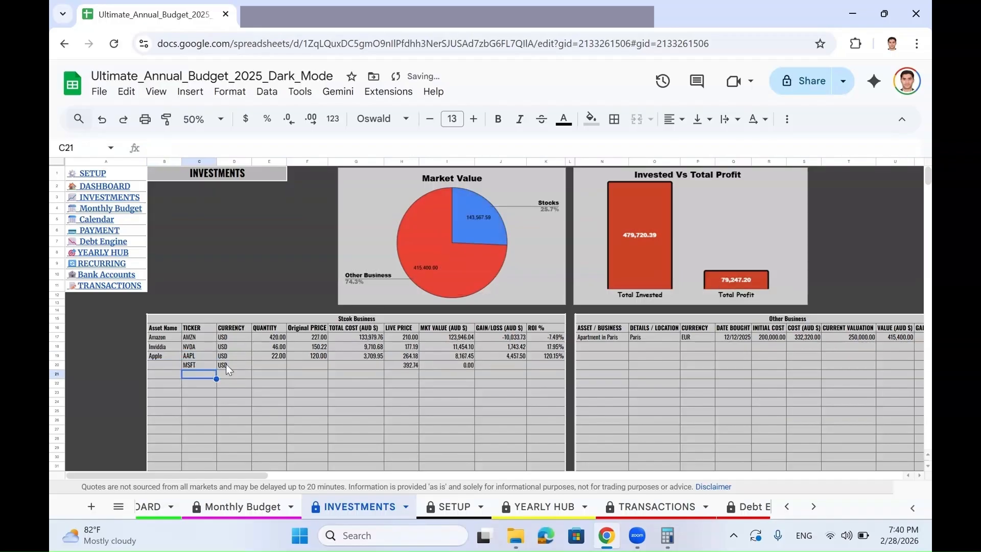
pyautogui.click(232, 364)
pyautogui.click(167, 366)
pyautogui.write('Microsoft')
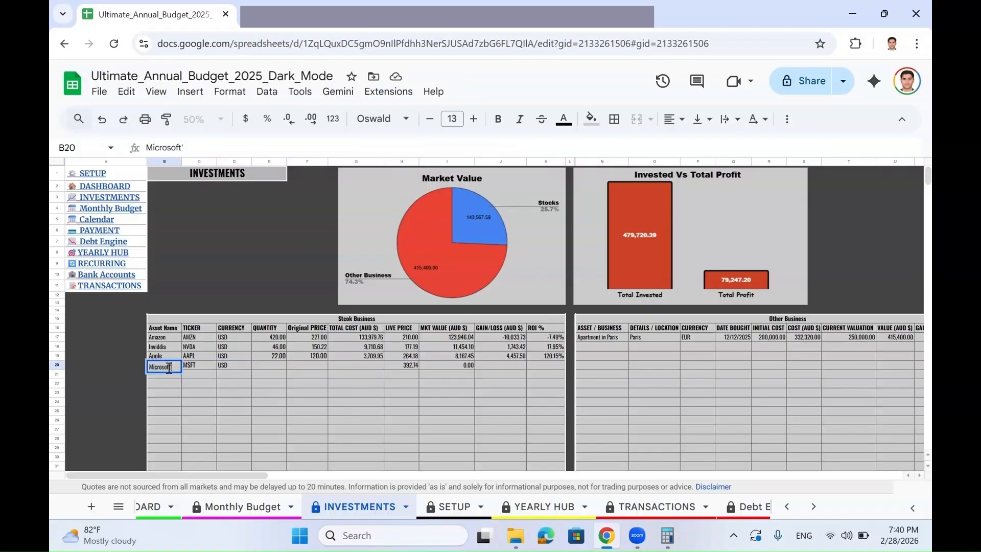
pyautogui.press('Return')
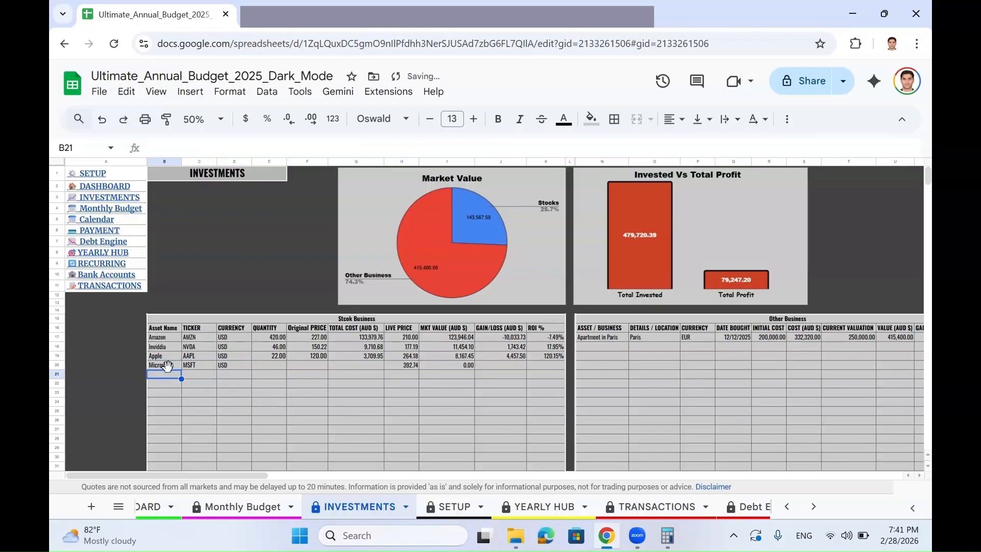
# Set Microsoft's quantity to 40 and its original price to 350 in the stock table
pyautogui.click(281, 377)
pyautogui.press('Up')
pyautogui.write('40')
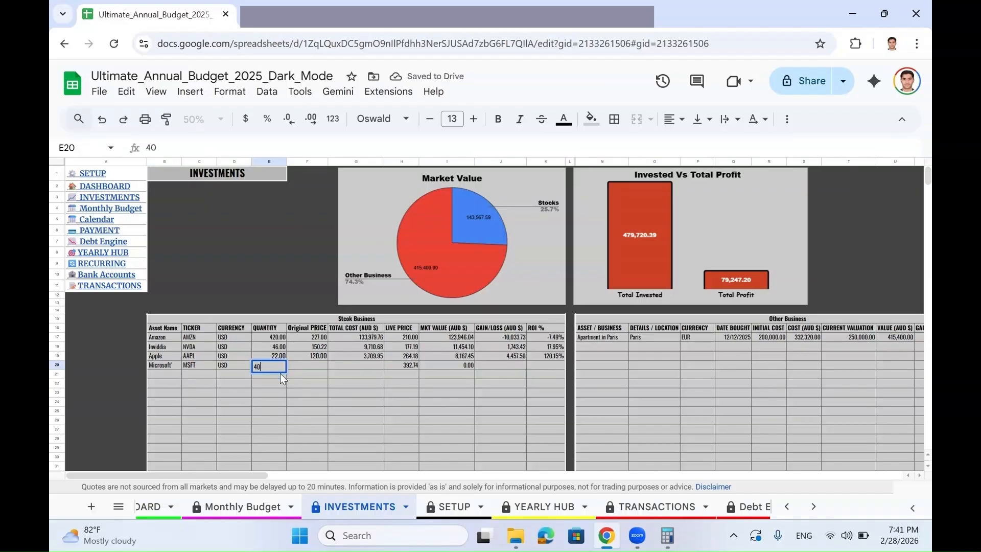
pyautogui.press('Return')
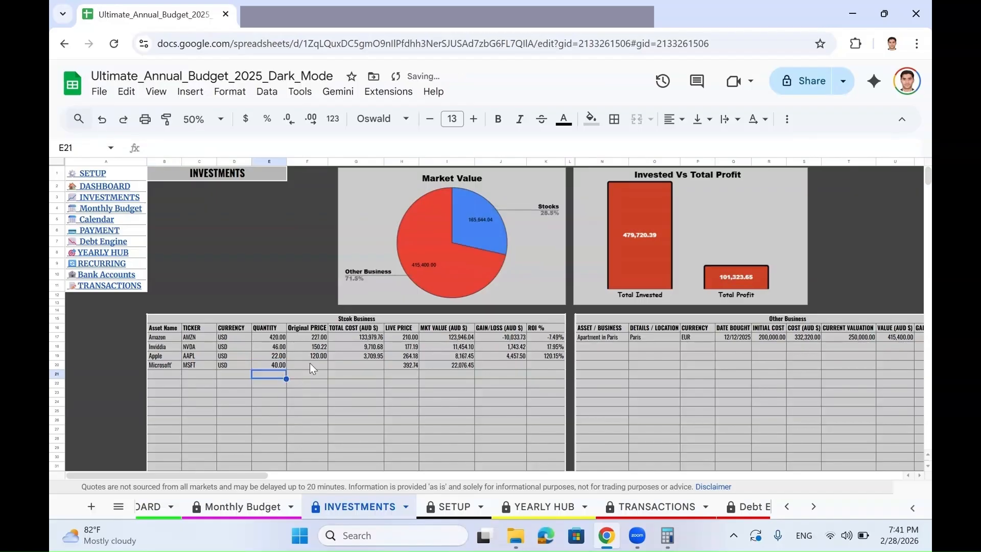
pyautogui.click(311, 365)
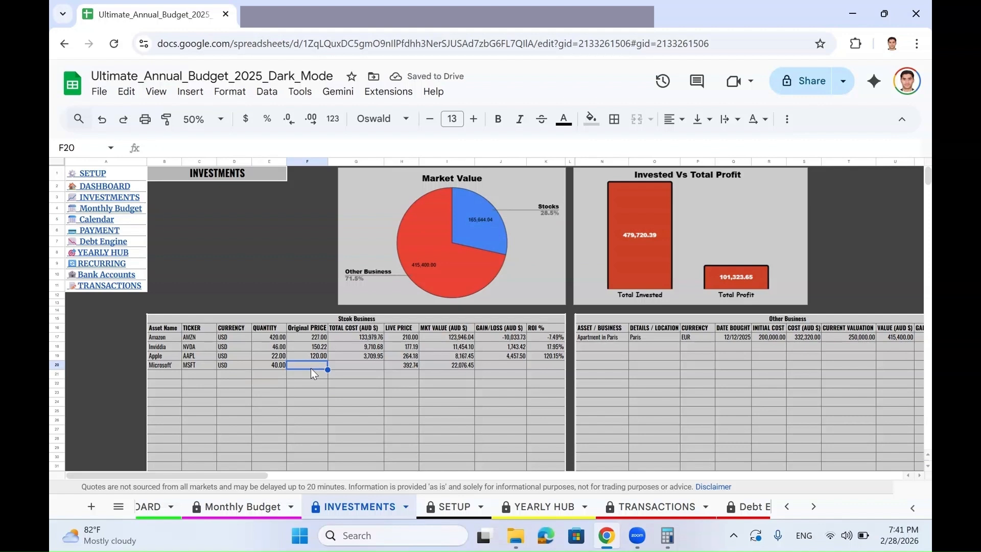
pyautogui.write('350')
pyautogui.press('Return')
# Check Microsoft's total cost formula and compare its live price with the Google stock quote
pyautogui.click(365, 330)
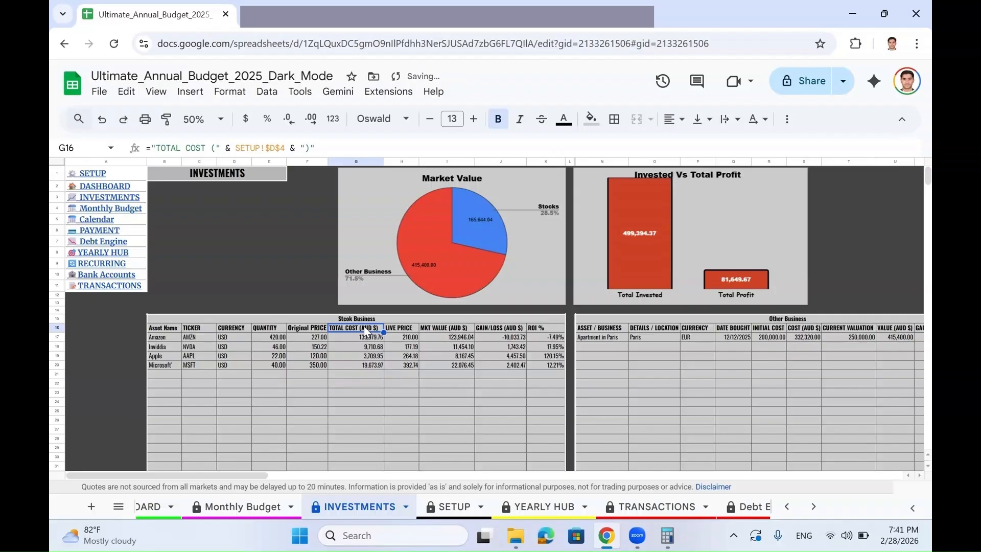
pyautogui.click(367, 363)
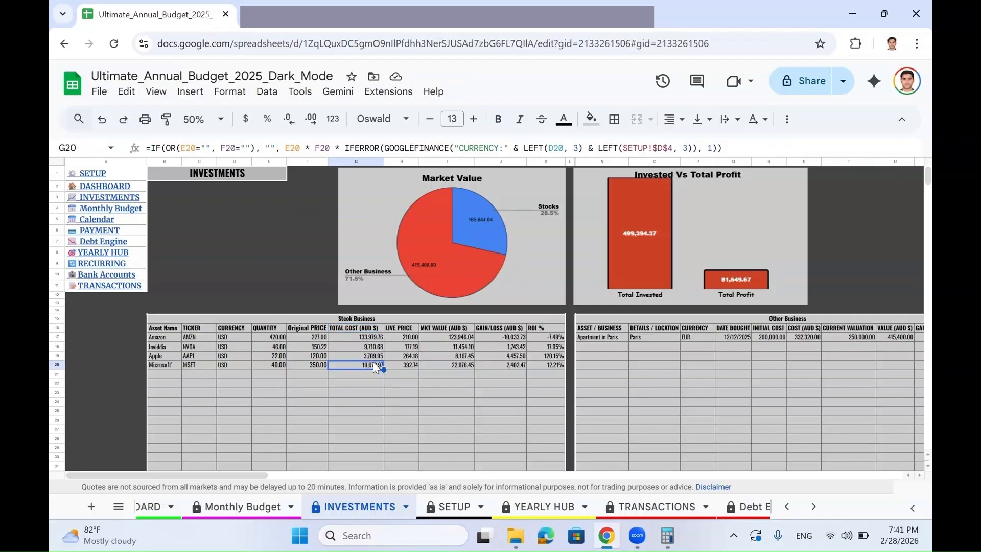
pyautogui.click(407, 367)
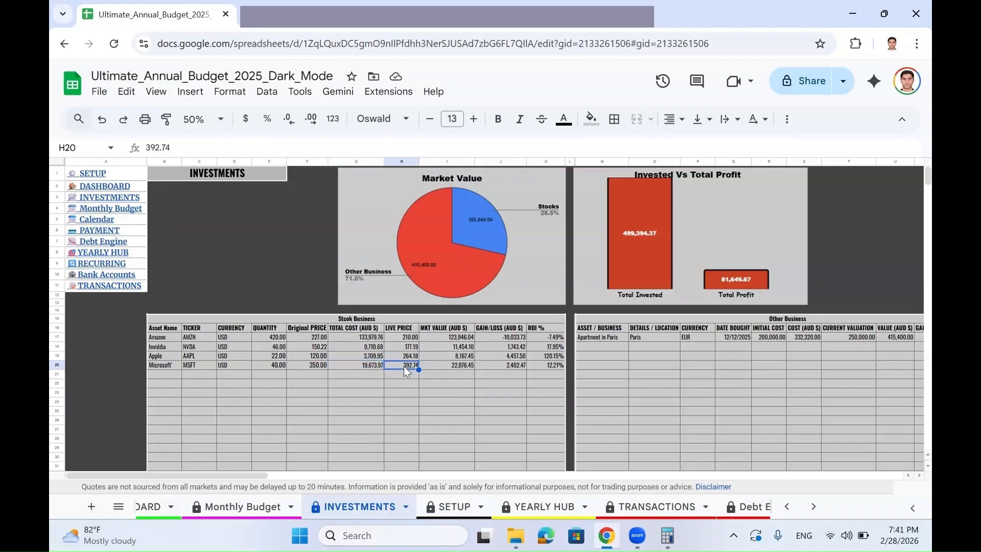
pyautogui.click(300, 20)
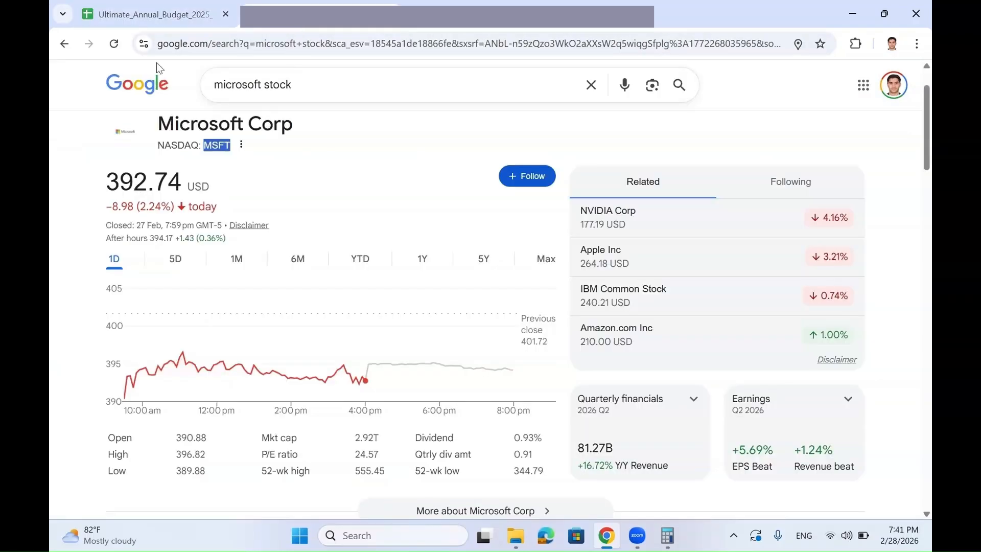
pyautogui.click(172, 15)
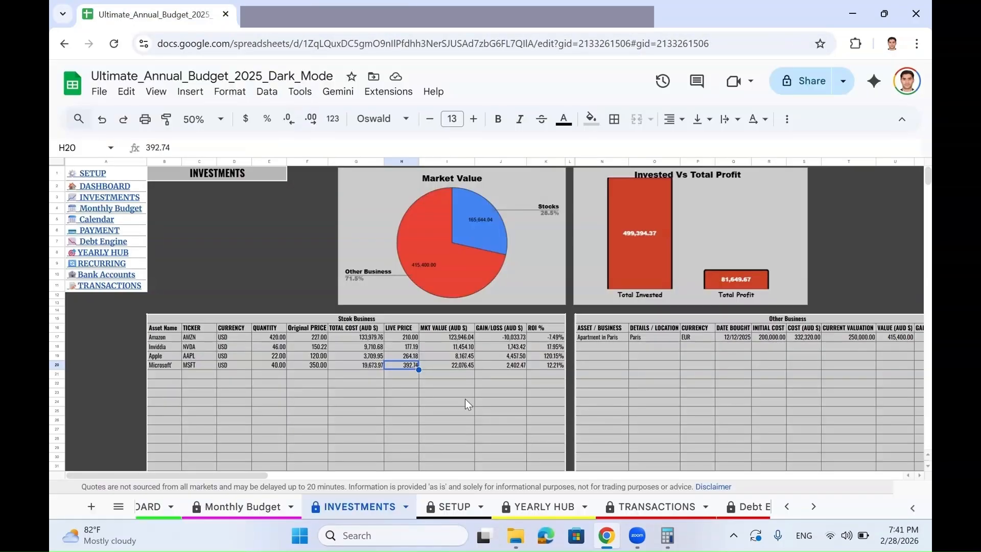
# Examine the formulas behind Microsoft's AUD market value, gain/loss and ROI
pyautogui.click(459, 369)
pyautogui.doubleClick(456, 365)
pyautogui.press('Escape')
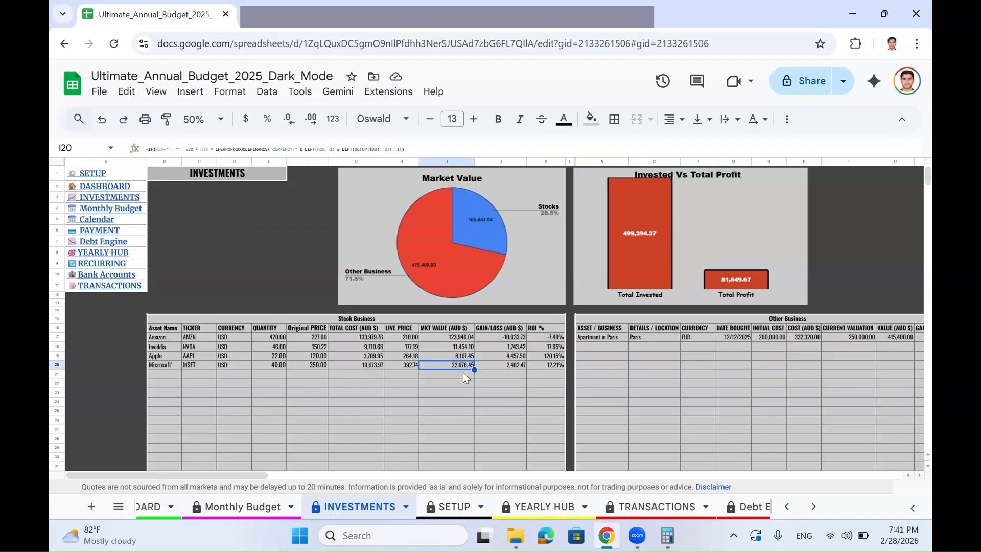
pyautogui.doubleClick(466, 367)
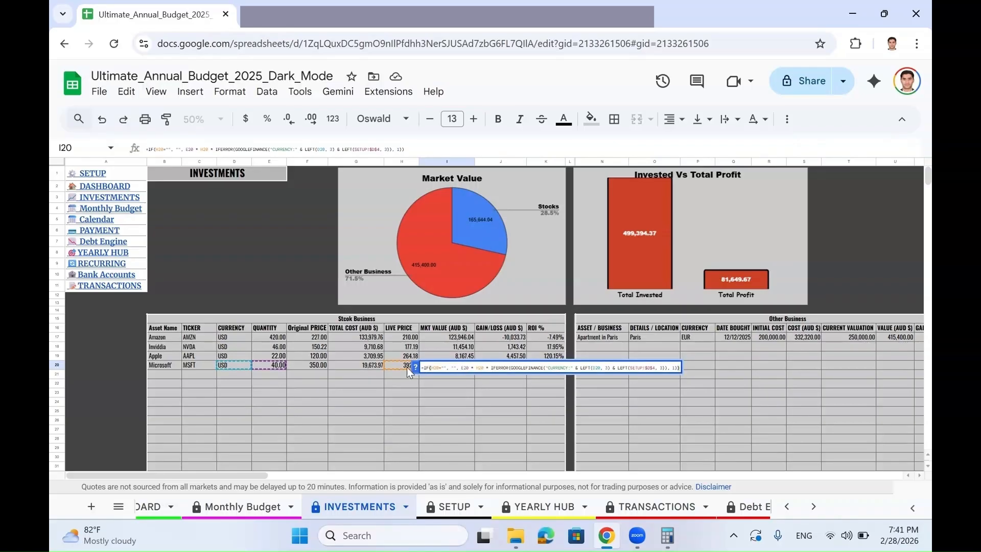
pyautogui.press('Escape')
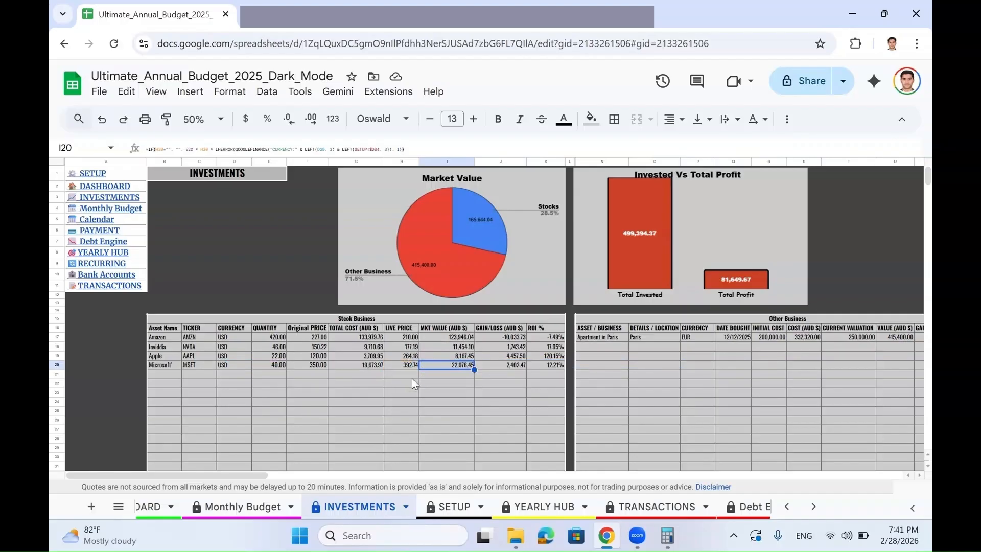
pyautogui.click(503, 367)
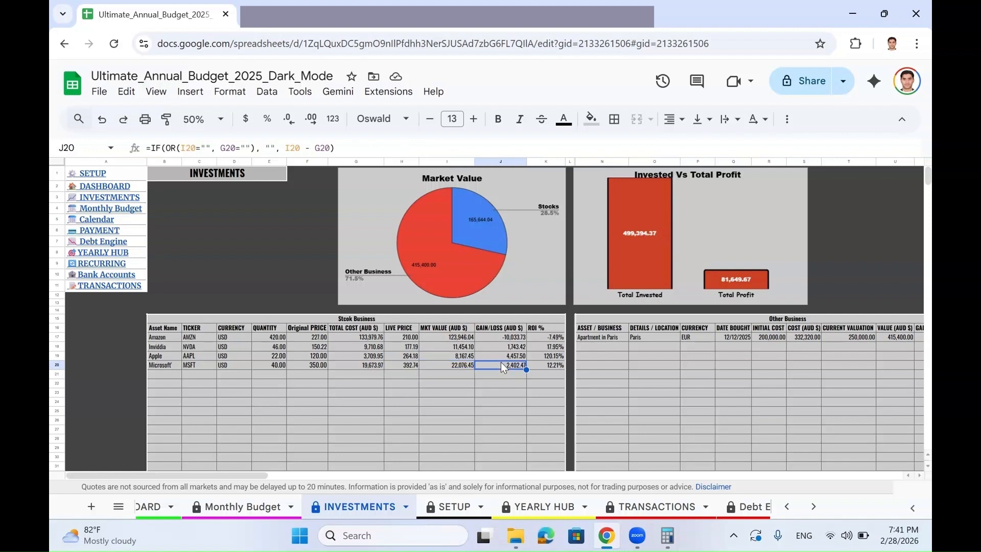
pyautogui.click(551, 368)
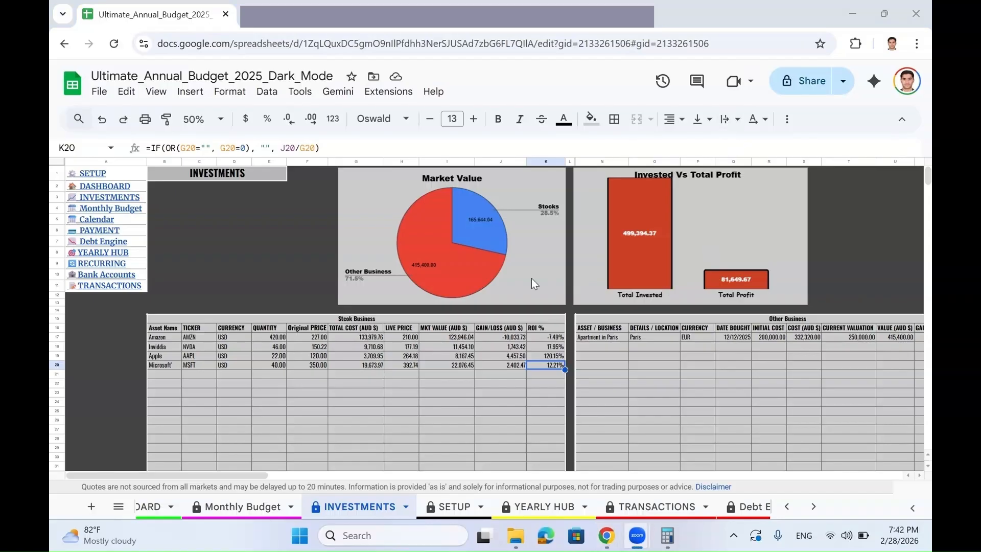
# Look over the stock table, recheck Microsoft's live price and select the Market Value chart
pyautogui.scroll(-2, 533, 280)
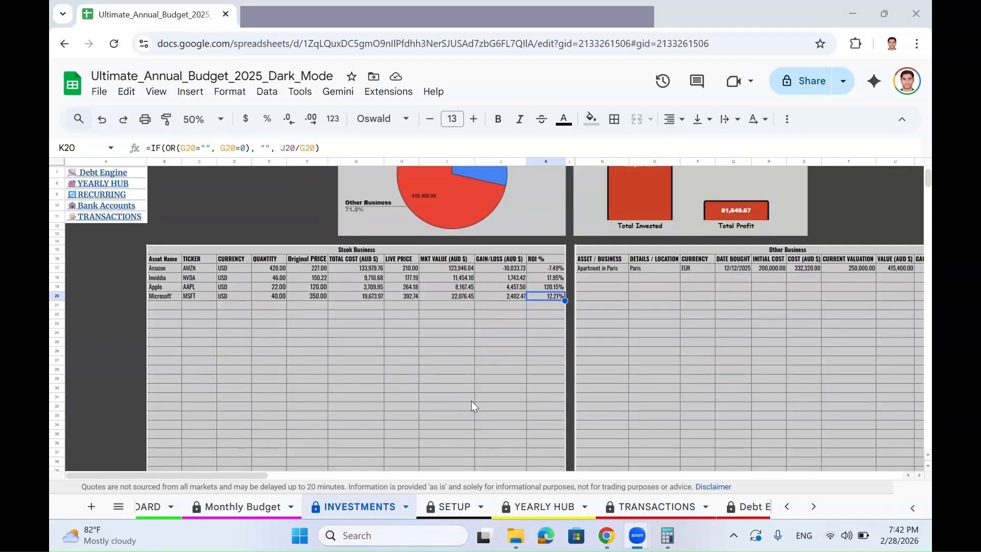
pyautogui.scroll(2, 474, 408)
pyautogui.rightClick(461, 363)
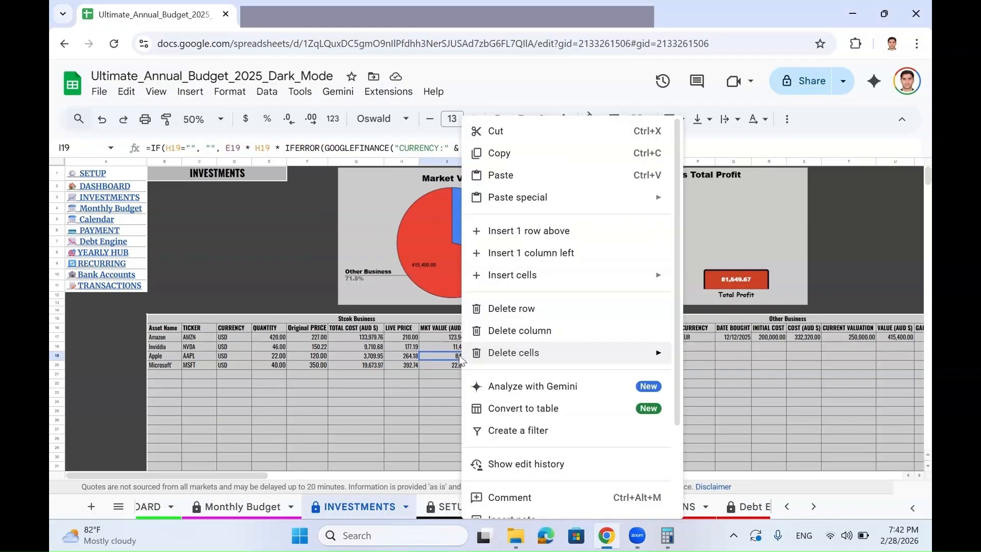
pyautogui.click(397, 365)
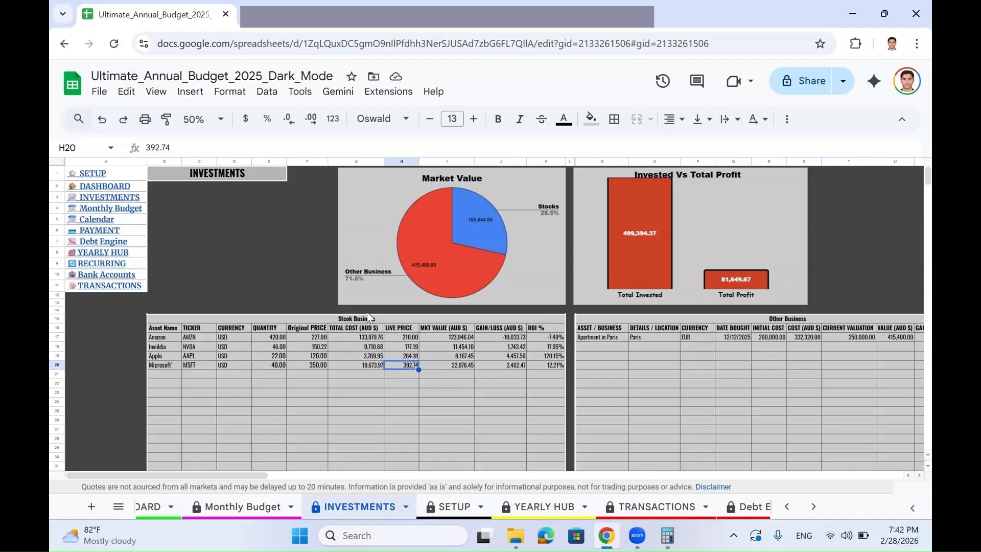
pyautogui.click(360, 204)
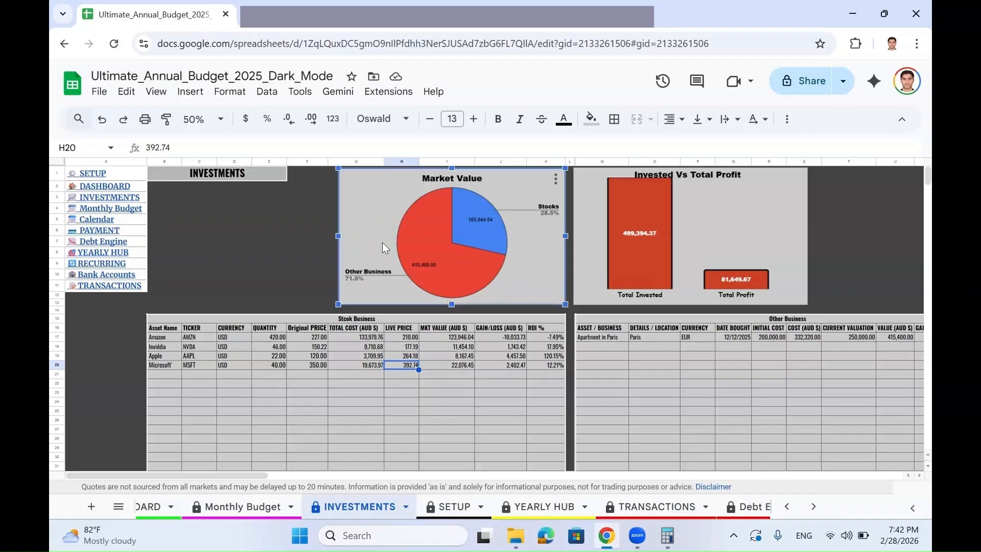
# Compare the stocks' AUD gain/loss and market values and the Paris apartment's value with the Market Value and Invested Vs Total Profit charts
pyautogui.hscroll(3, 423, 289)
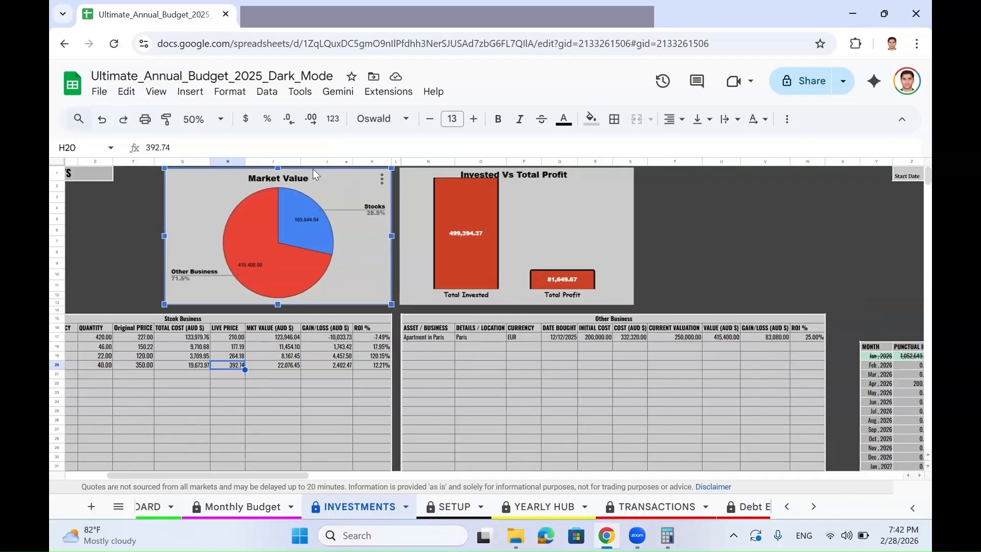
pyautogui.click(293, 411)
pyautogui.click(268, 281)
pyautogui.moveTo(343, 337); pyautogui.dragTo(327, 389)
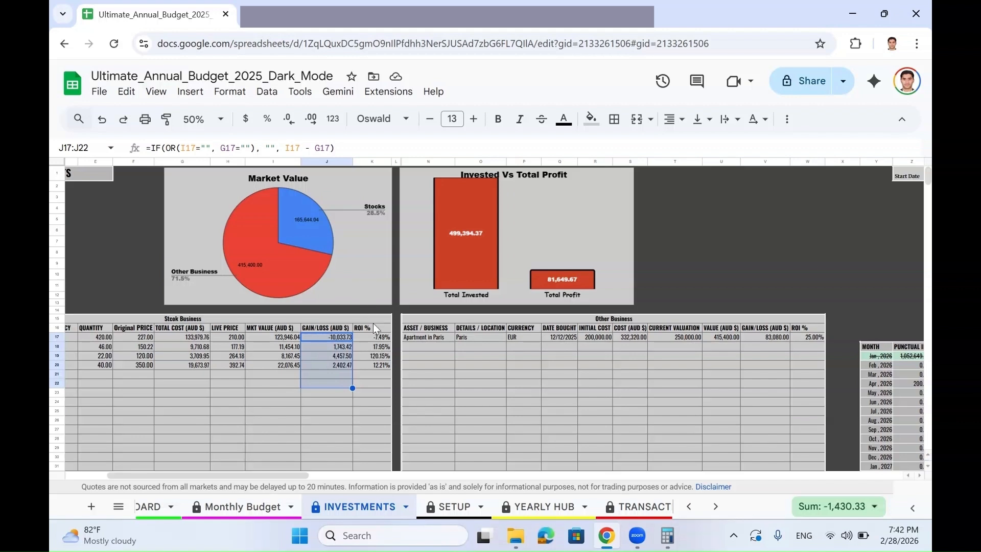
pyautogui.hscroll(-3, 375, 330)
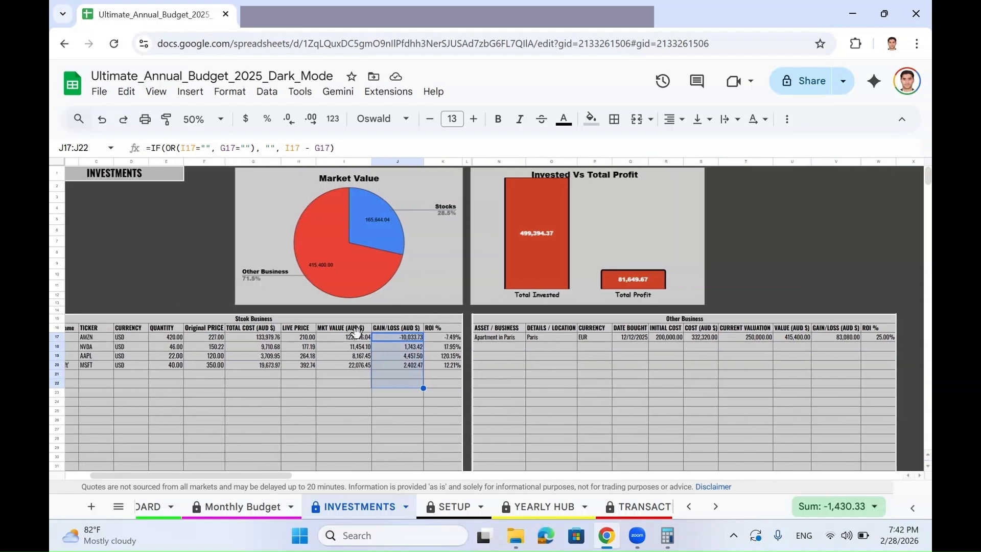
pyautogui.moveTo(357, 338); pyautogui.dragTo(357, 410)
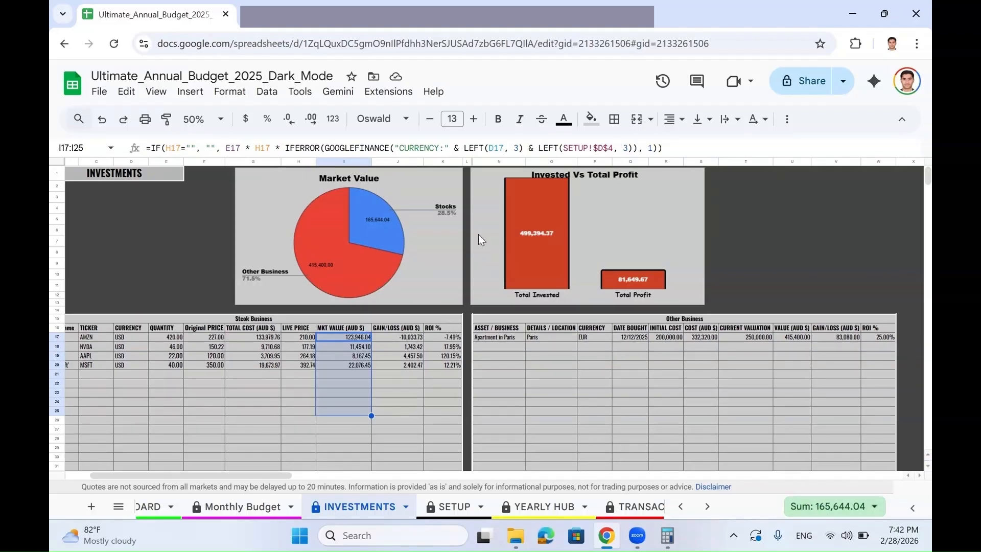
pyautogui.click(793, 340)
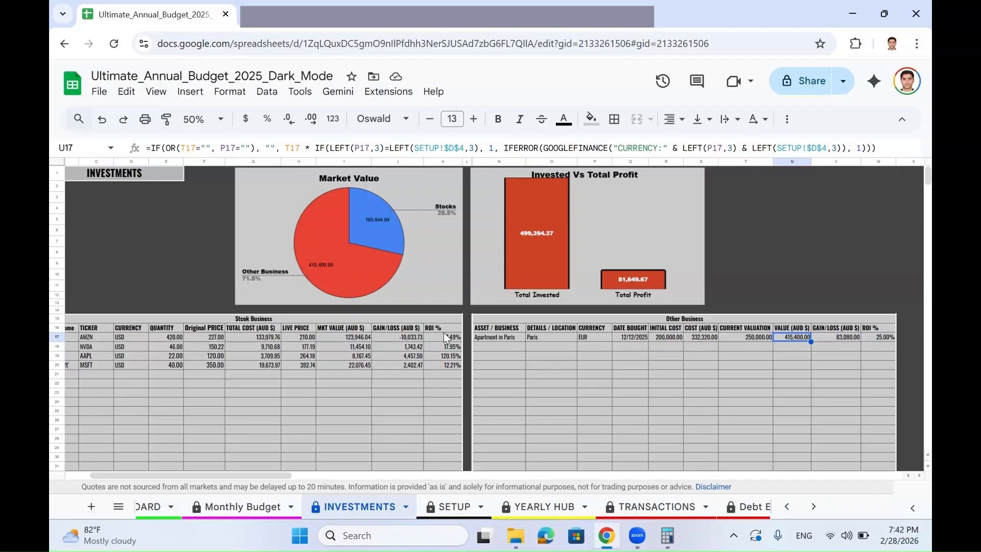
pyautogui.click(601, 185)
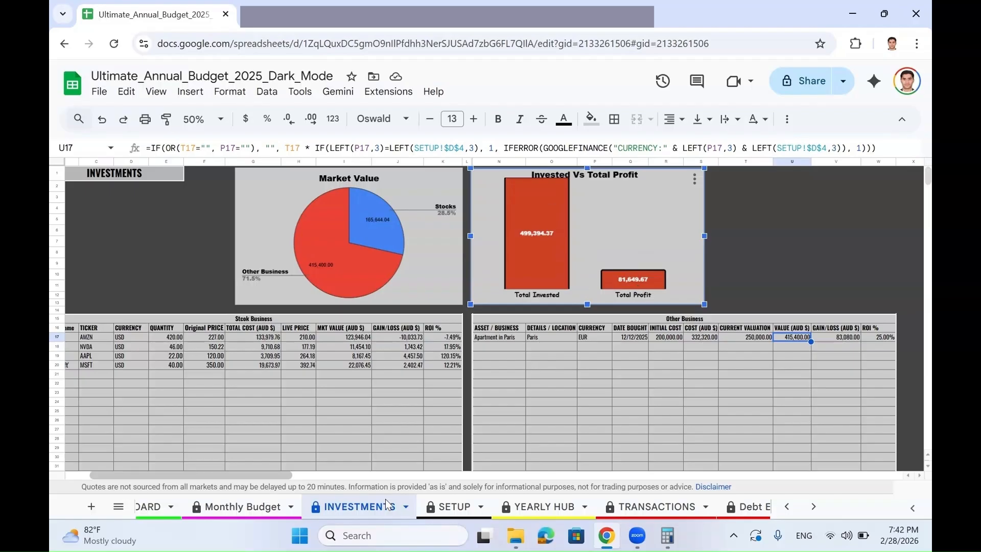
# Switch to the DASHBOARD sheet and go to its INVESTMENTS section
pyautogui.click(119, 506)
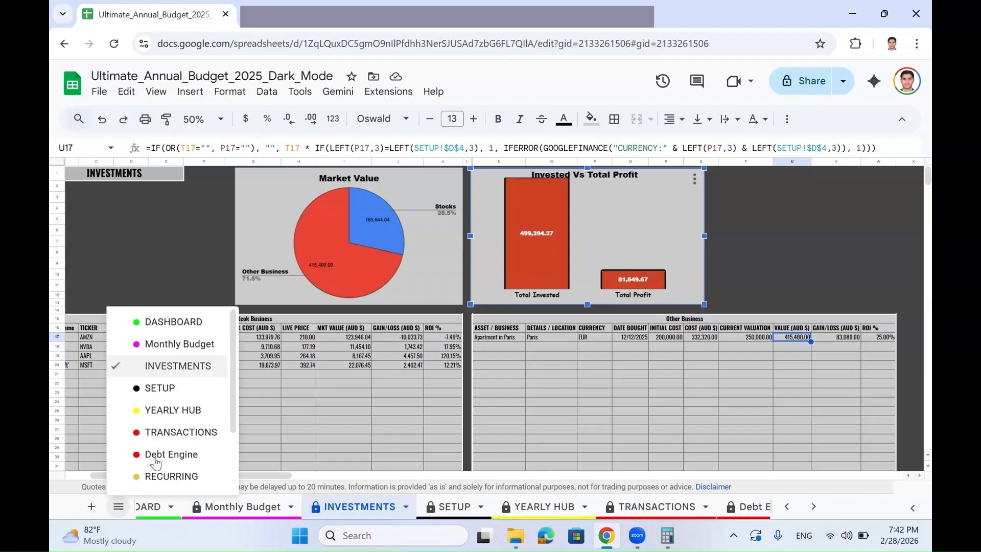
pyautogui.click(225, 331)
pyautogui.scroll(-5, 247, 333)
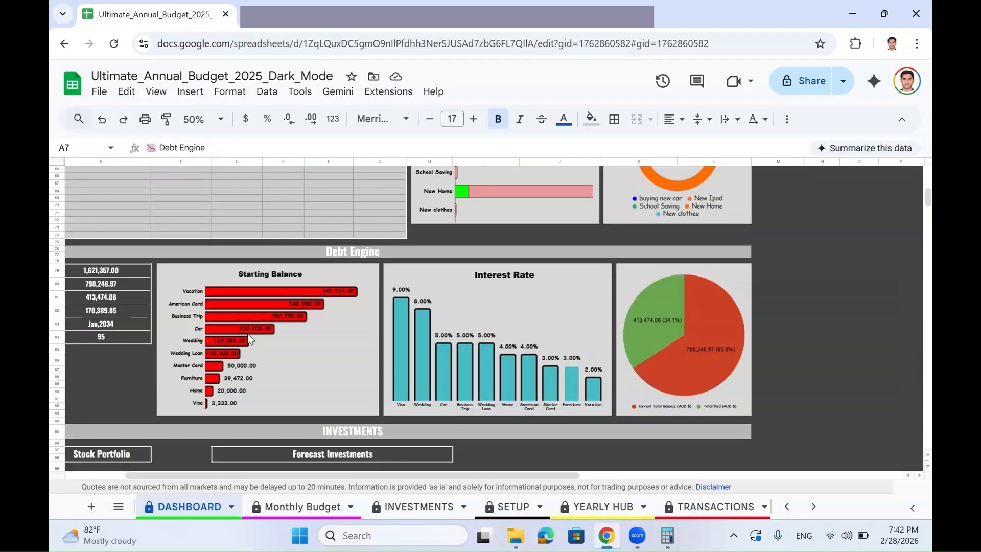
pyautogui.scroll(-2, 248, 335)
pyautogui.scroll(1, 249, 316)
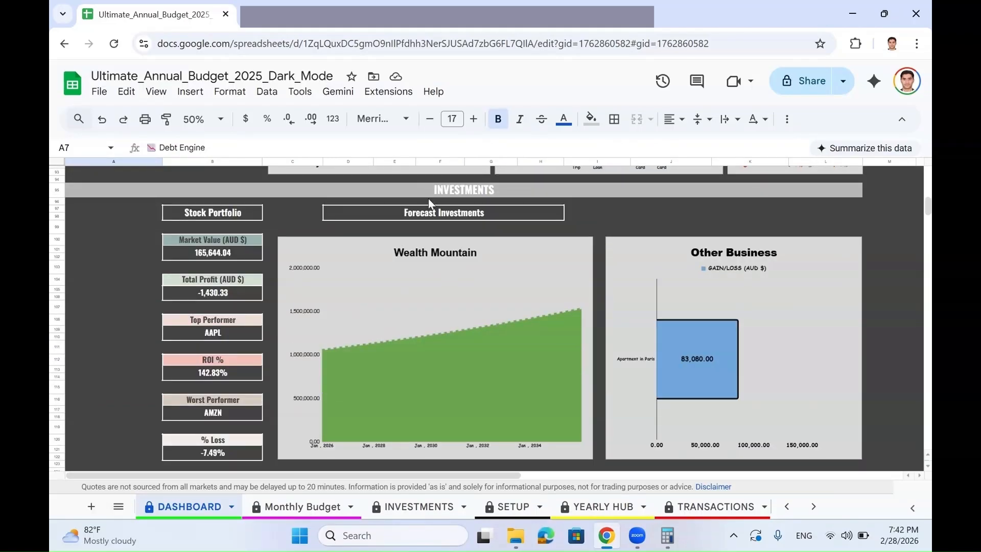
# Review the dashboard's Stock Portfolio cards, from Market Value and Total Profit through Top Performer, ROI %, Worst Performer and % Loss
pyautogui.click(233, 214)
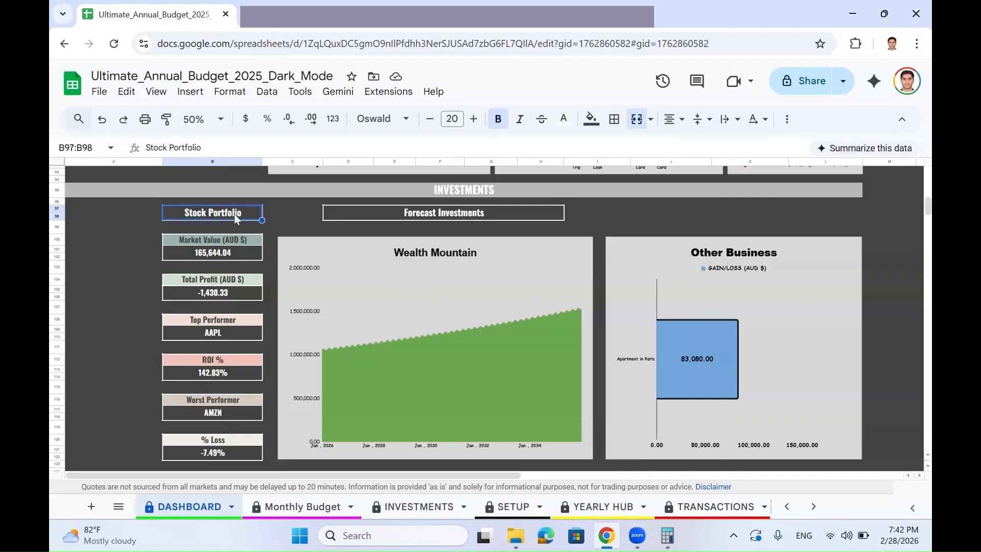
pyautogui.click(234, 245)
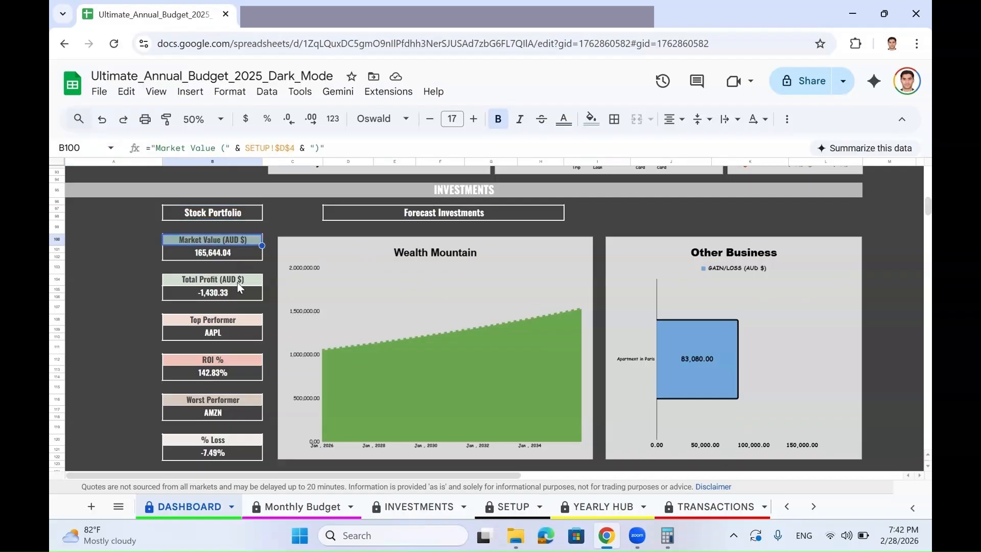
pyautogui.click(236, 283)
pyautogui.click(230, 322)
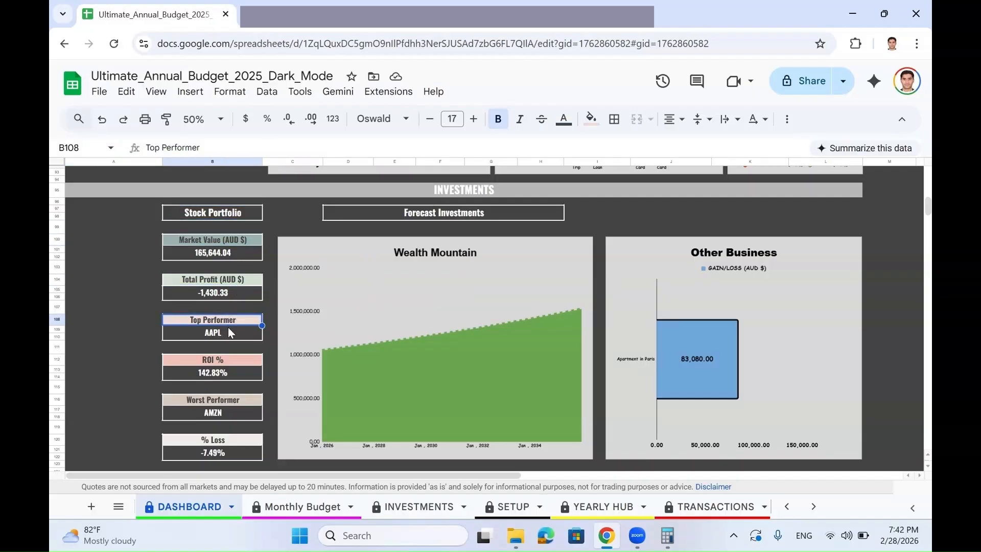
pyautogui.click(230, 361)
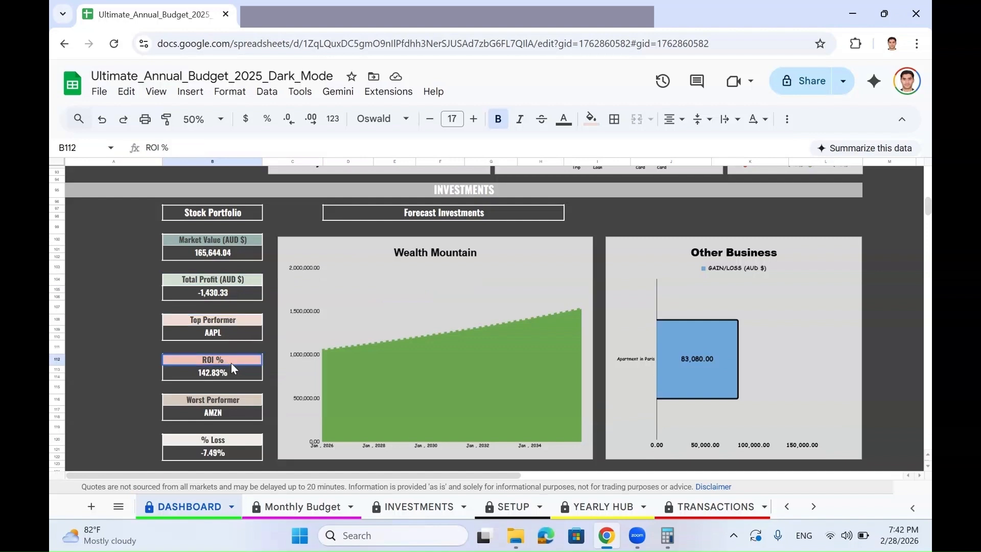
pyautogui.click(234, 401)
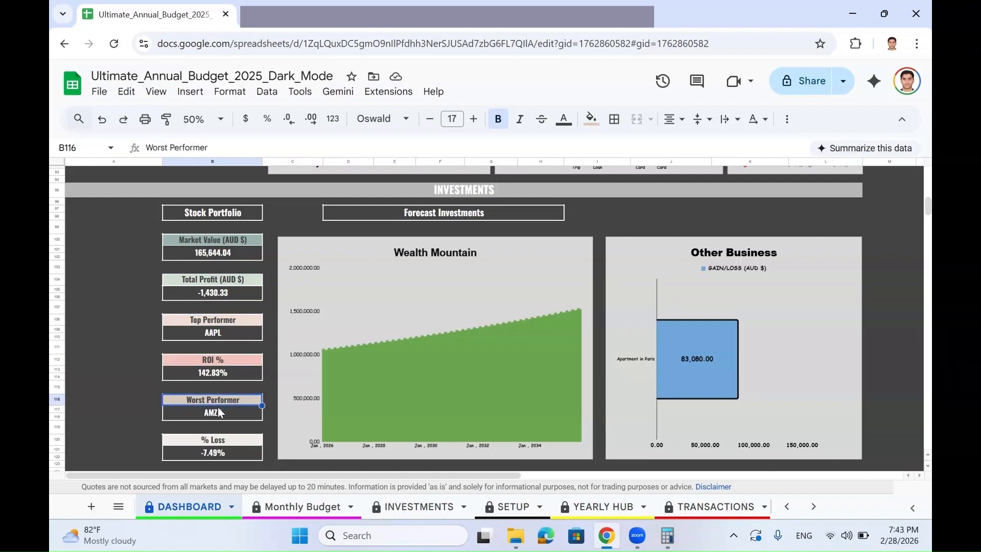
pyautogui.click(224, 441)
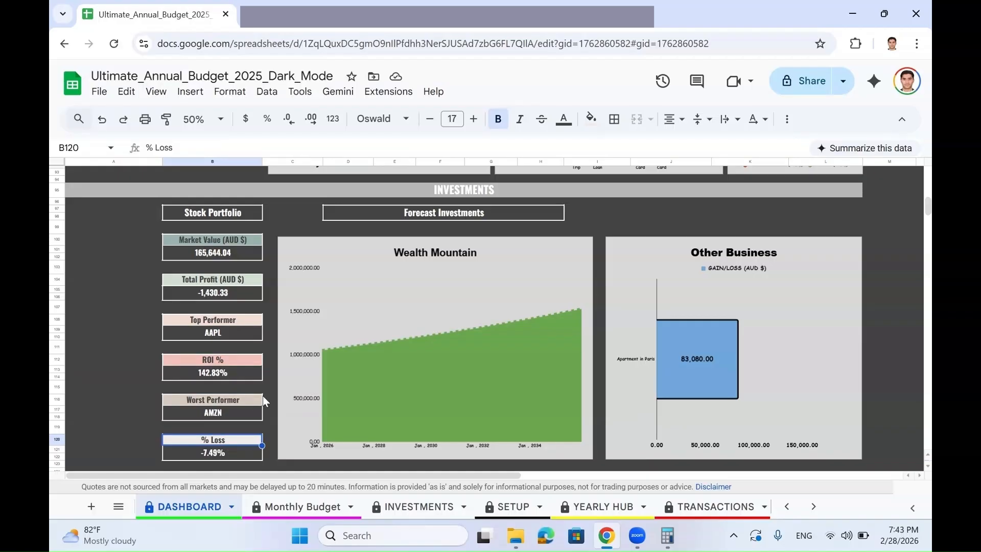
# Examine the dashboard's Wealth Mountain chart under Forecast Investments and the Other Business gain/loss chart
pyautogui.click(353, 317)
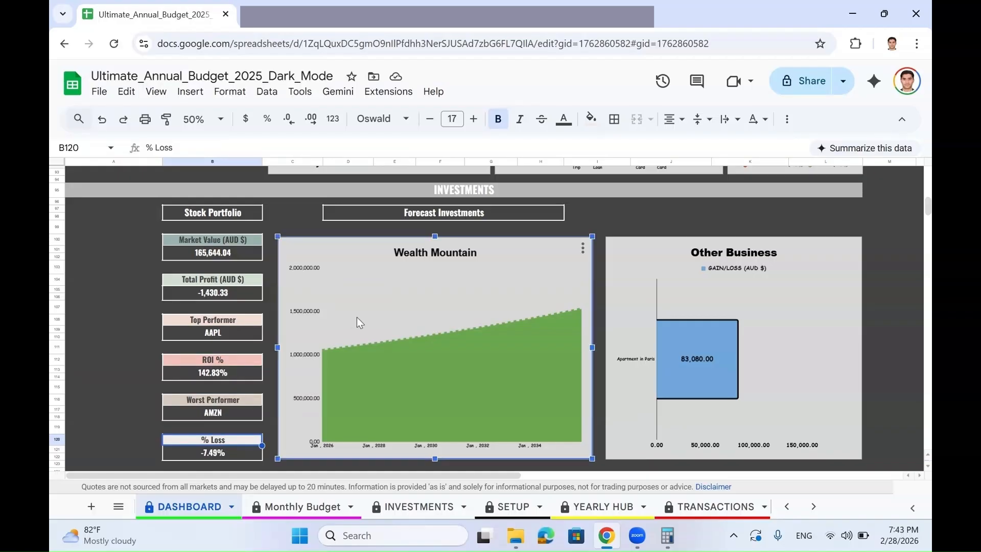
pyautogui.click(365, 217)
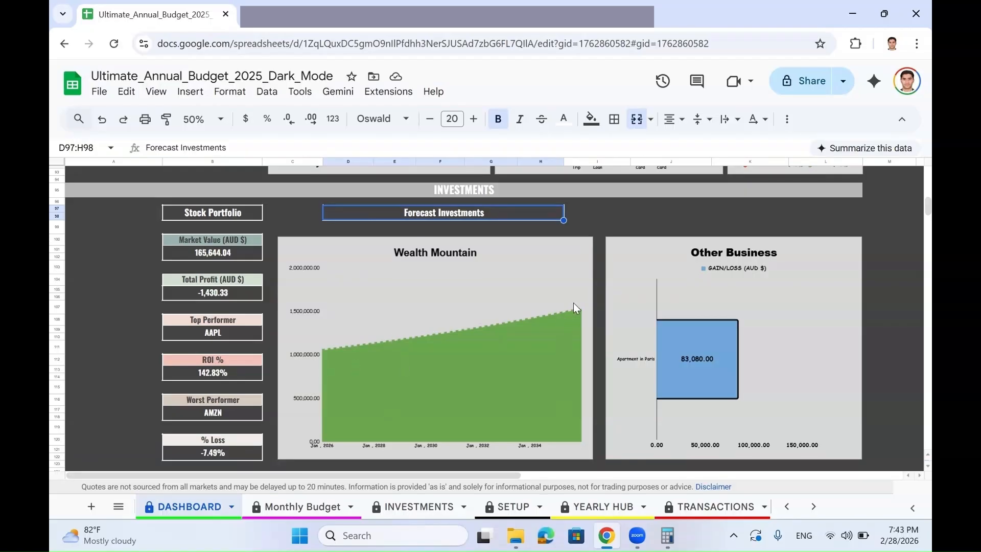
pyautogui.hscroll(3, 564, 297)
pyautogui.click(568, 322)
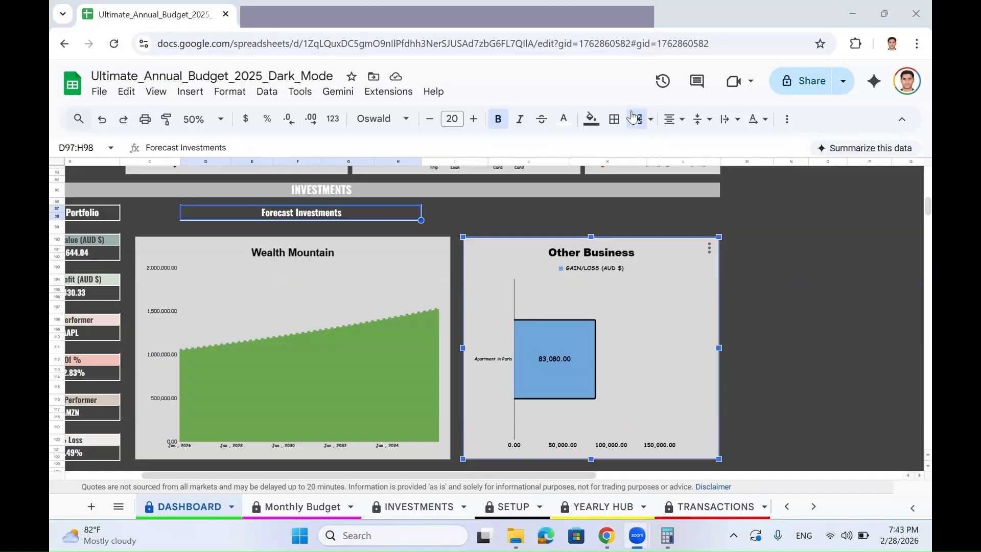
# Return to the dashboard's sheet links and open the YEARLY HUB sheet
pyautogui.scroll(15, 212, 292)
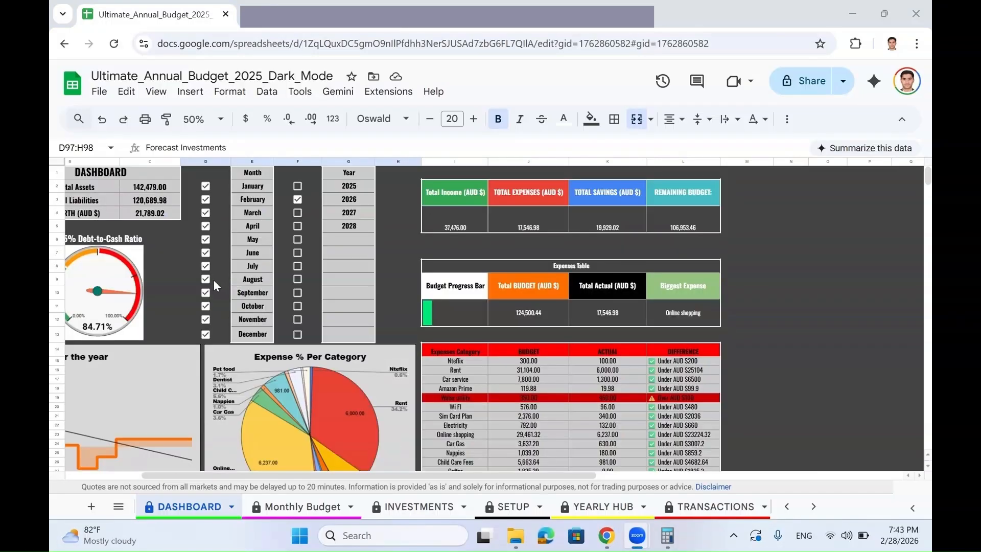
pyautogui.hscroll(-2, 210, 288)
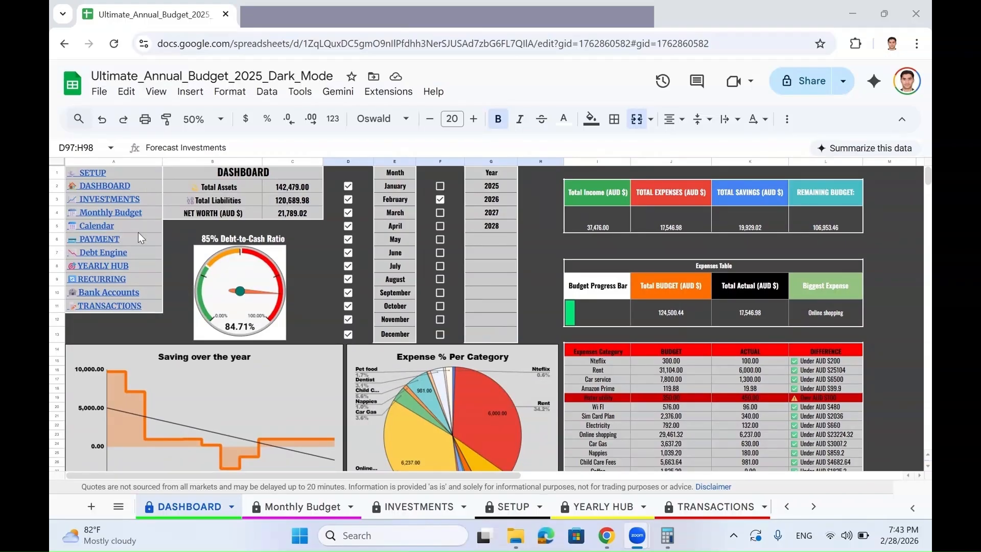
pyautogui.click(112, 264)
pyautogui.click(121, 291)
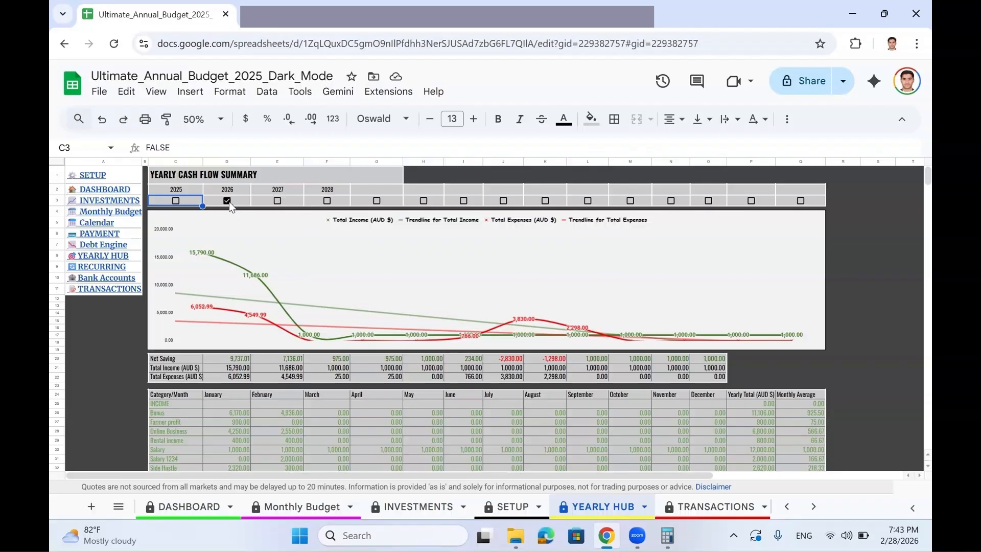
# Examine the 2026 yearly cash flow chart, the net saving, income and expense totals, and the category table's month columns
pyautogui.scroll(-2, 238, 219)
pyautogui.scroll(2, 253, 257)
pyautogui.scroll(-1, 221, 245)
pyautogui.scroll(1, 221, 245)
pyautogui.scroll(-5, 257, 390)
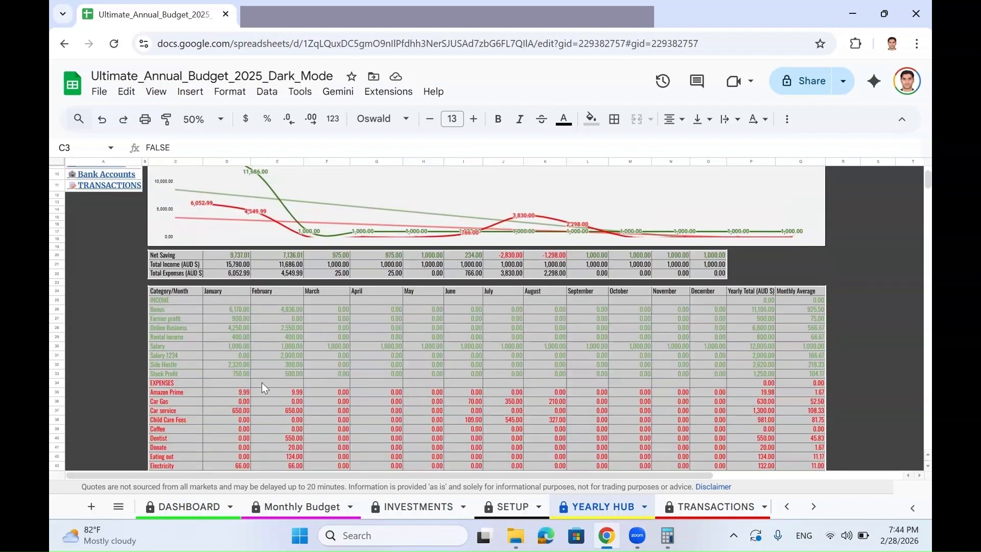
pyautogui.scroll(2, 271, 381)
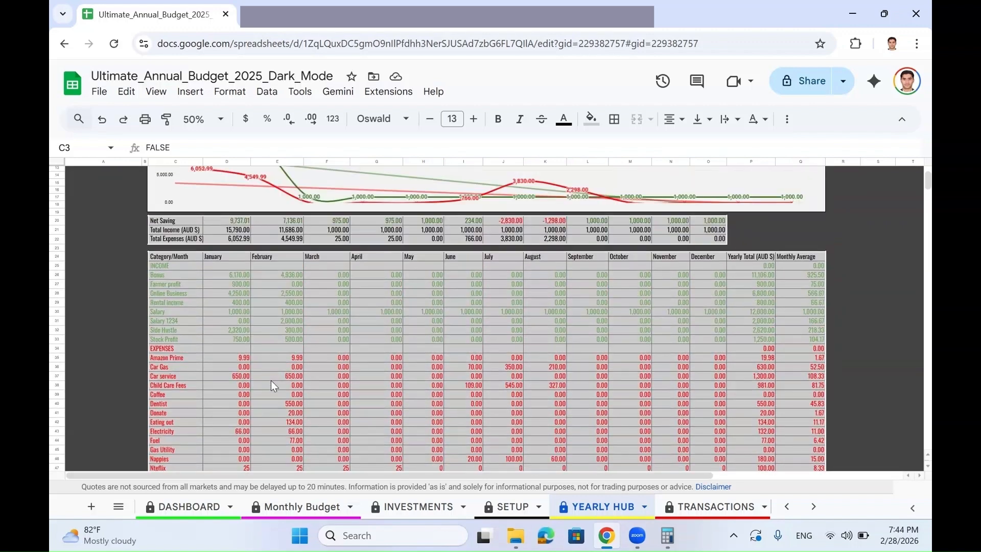
pyautogui.moveTo(228, 256); pyautogui.dragTo(285, 258)
pyautogui.click(286, 259)
pyautogui.moveTo(588, 256); pyautogui.dragTo(628, 257)
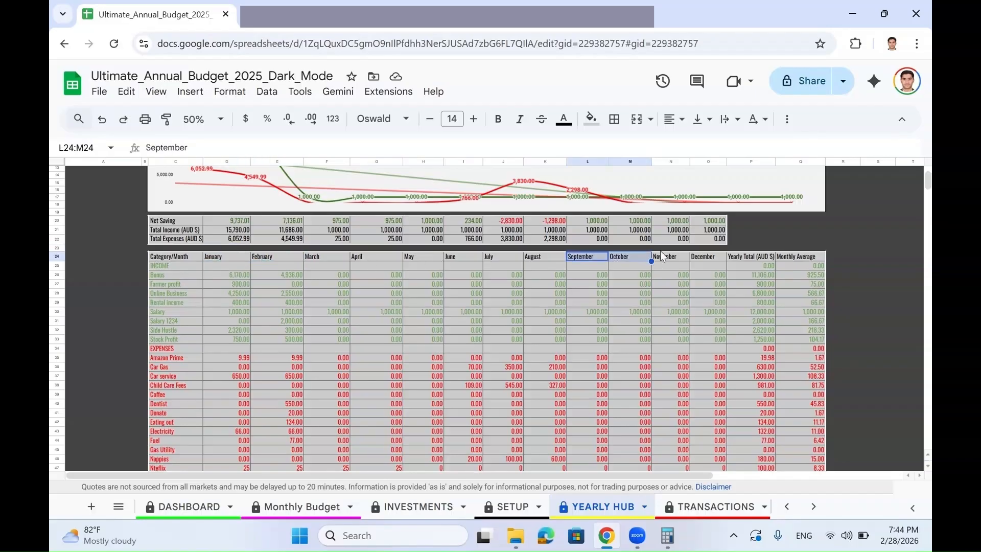
# Look through the EXPENSES and SAVINGS & GOALS rows of the yearly table, dismissing the edit warning without changing any protected cells
pyautogui.scroll(3, 614, 310)
pyautogui.scroll(-8, 611, 300)
pyautogui.scroll(3, 612, 302)
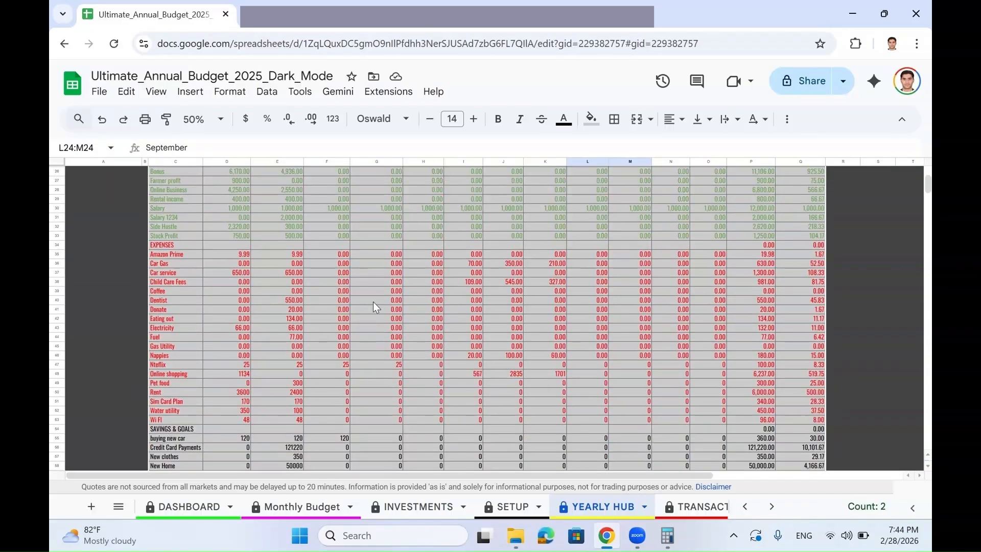
pyautogui.moveTo(327, 306); pyautogui.dragTo(327, 371)
pyautogui.scroll(-6, 342, 355)
pyautogui.click(179, 275)
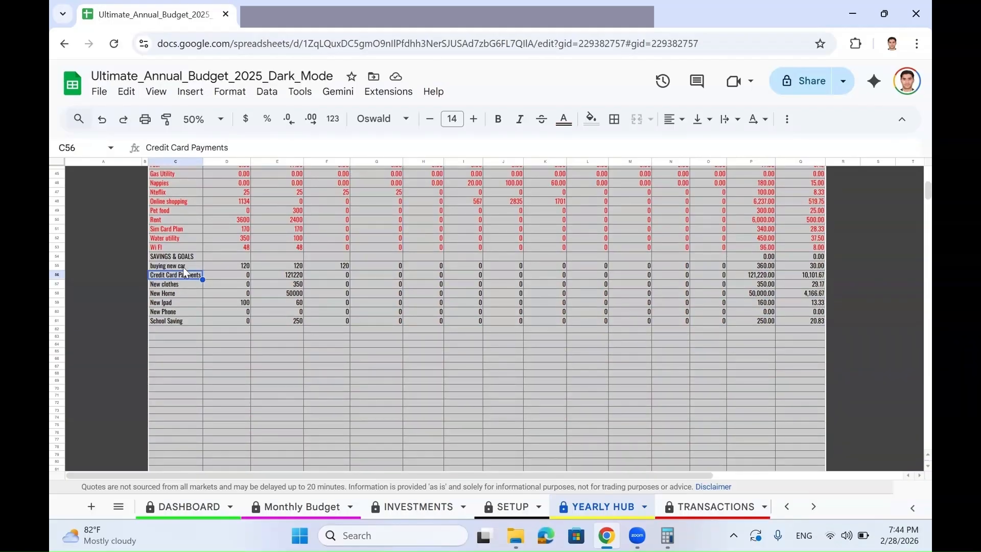
pyautogui.moveTo(189, 280); pyautogui.dragTo(436, 304)
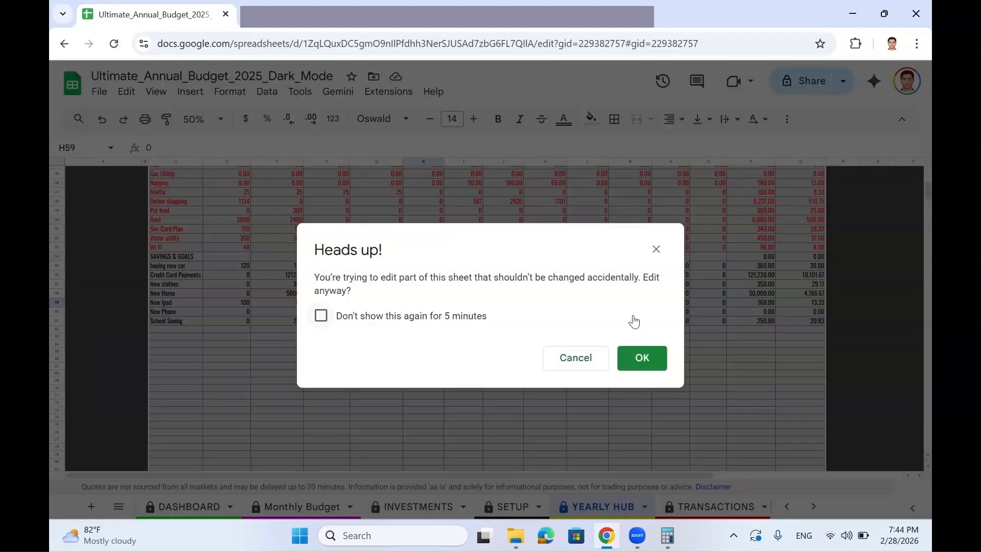
pyautogui.click(655, 250)
pyautogui.scroll(5, 529, 358)
pyautogui.scroll(3, 526, 354)
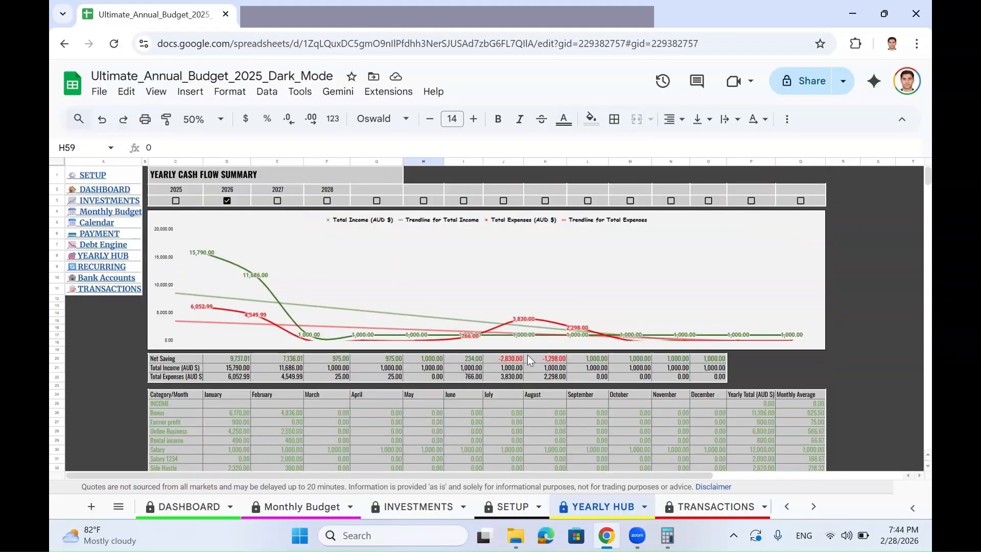
# Select the yearly category table from the Category/Month header through the Monthly Average column, range C24:Q84
pyautogui.scroll(-3, 245, 347)
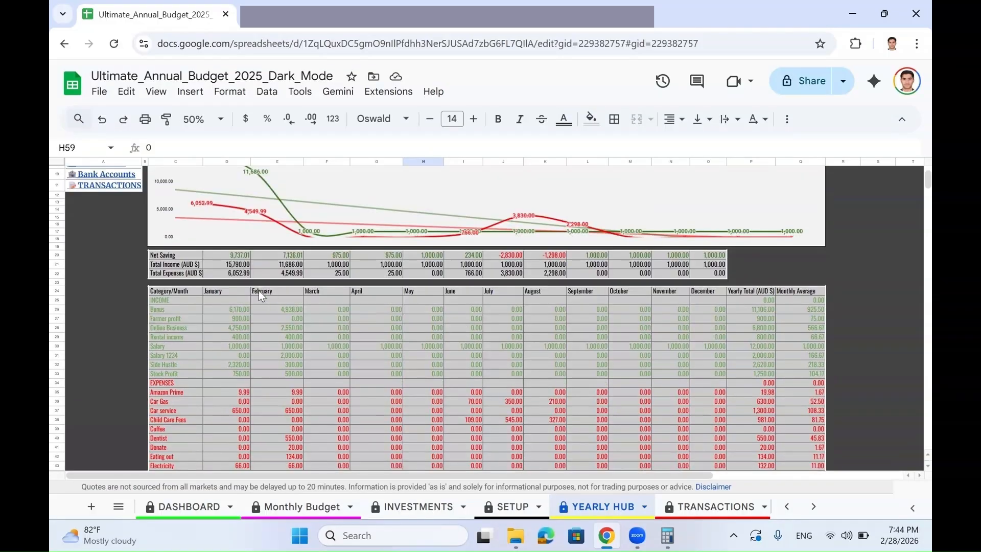
pyautogui.scroll(-3, 259, 290)
pyautogui.scroll(4, 260, 324)
pyautogui.scroll(2, 341, 370)
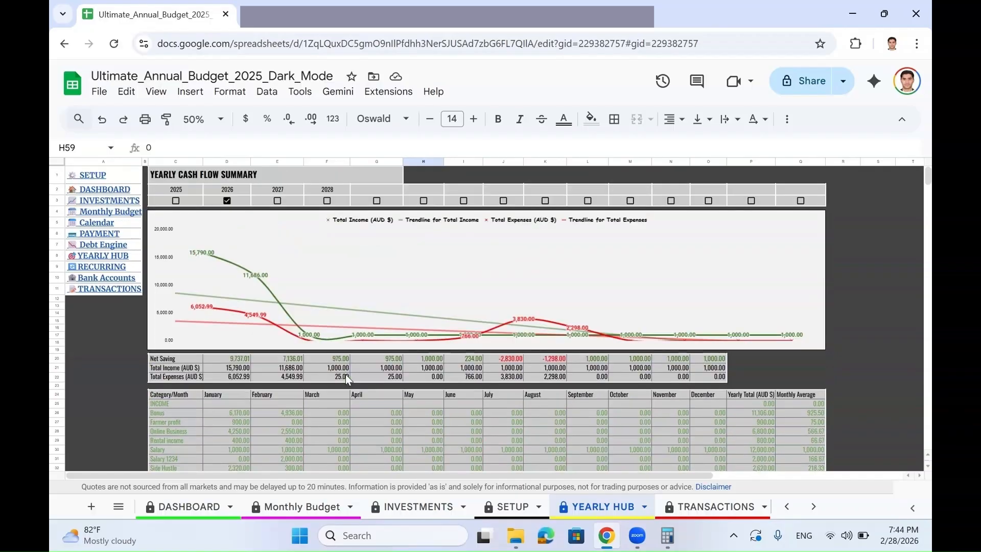
pyautogui.scroll(-5, 351, 336)
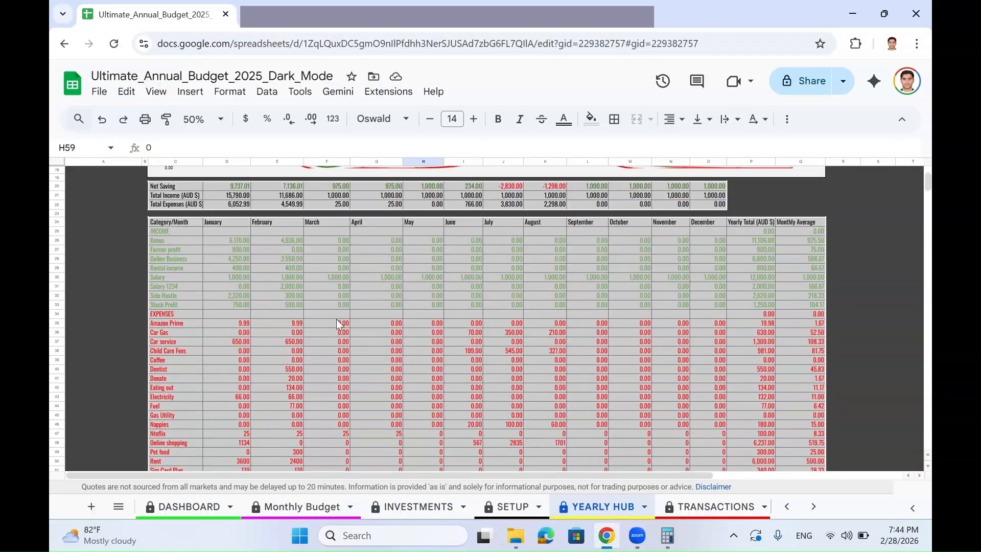
pyautogui.scroll(2, 337, 319)
pyautogui.moveTo(179, 258); pyautogui.dragTo(805, 393)
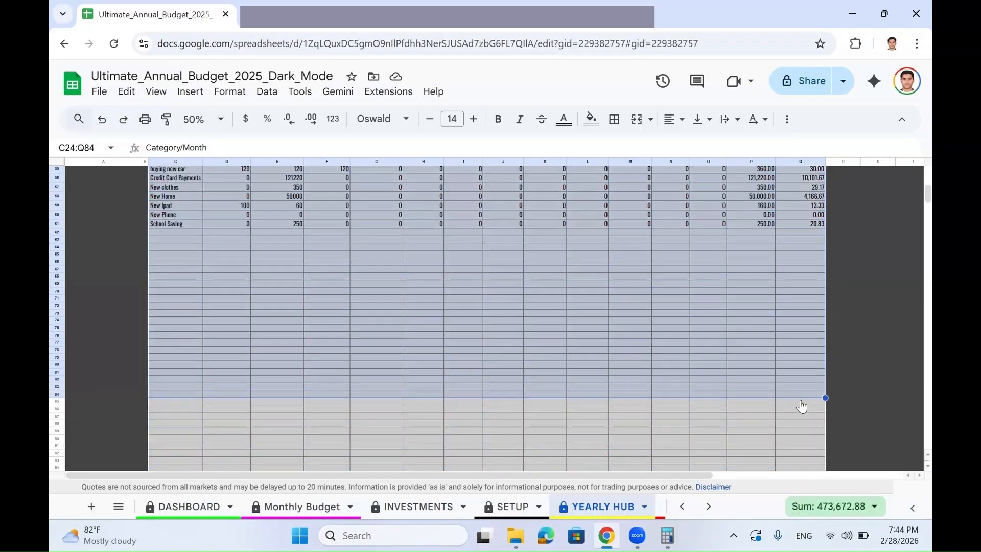
# Open the print settings, limit printing to the selected cells (C24:Q84) and set the scale to Fit to height
pyautogui.hotkey('ctrl', 'p')
pyautogui.click(817, 158)
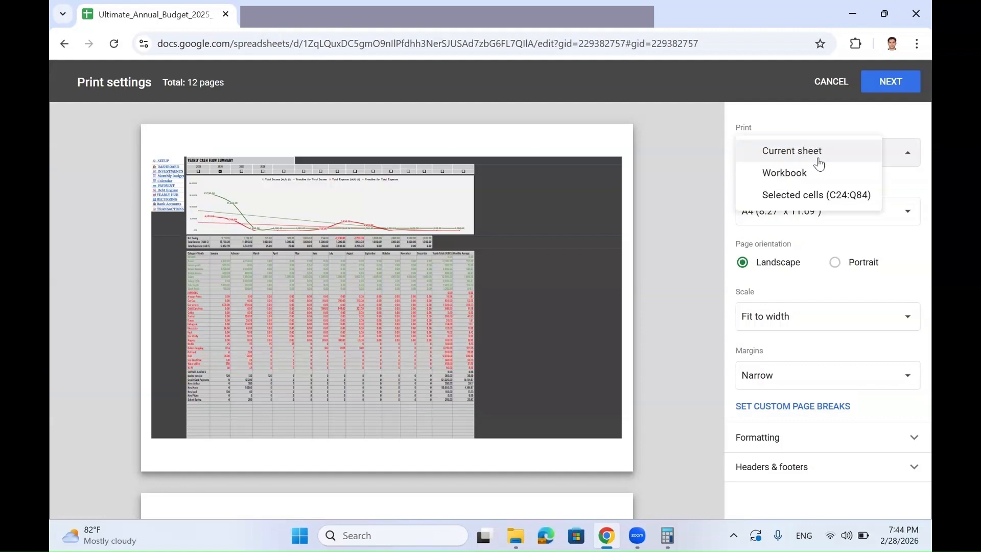
pyautogui.click(811, 195)
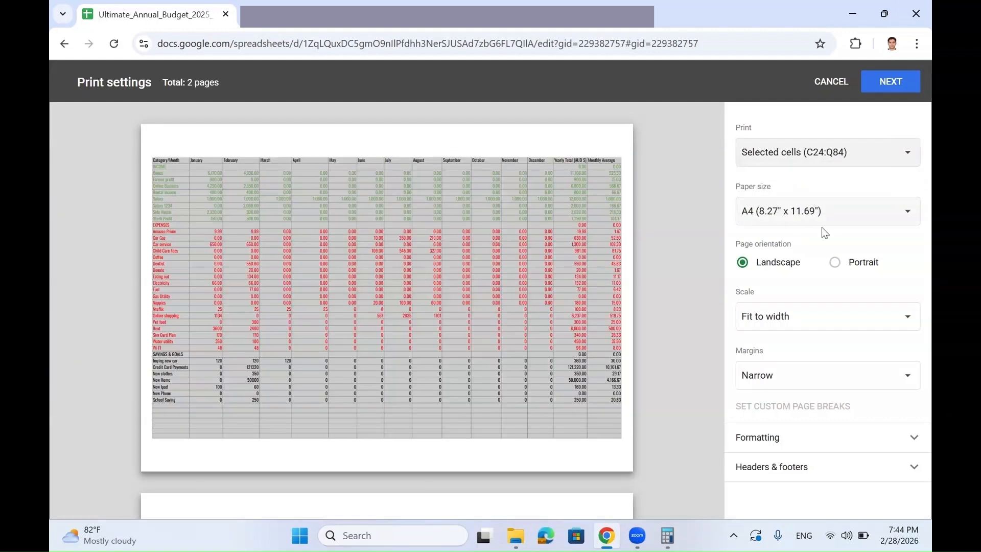
pyautogui.click(816, 333)
pyautogui.click(817, 332)
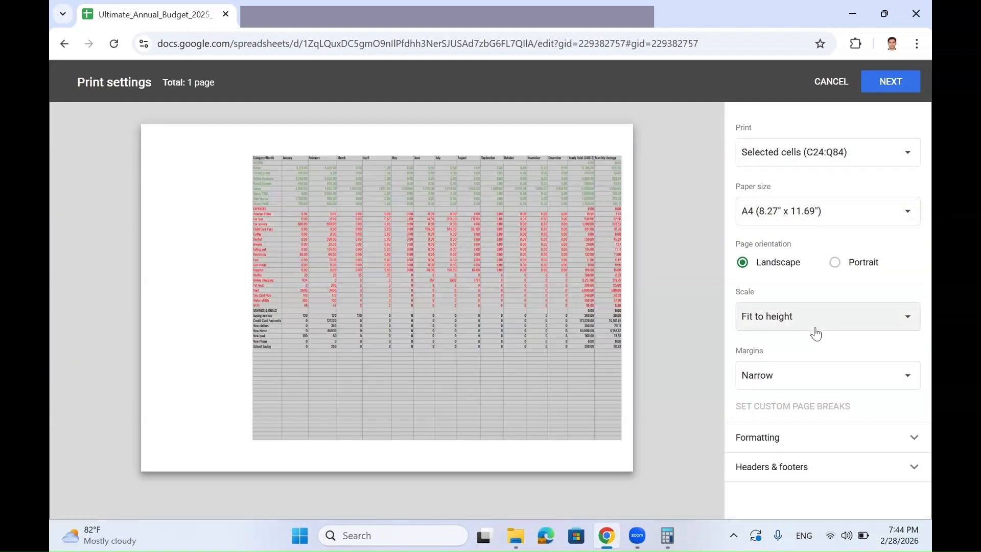
# Preview the selected yearly table at the Fit to width print scale and leave the print settings without printing
pyautogui.click(814, 327)
pyautogui.click(801, 295)
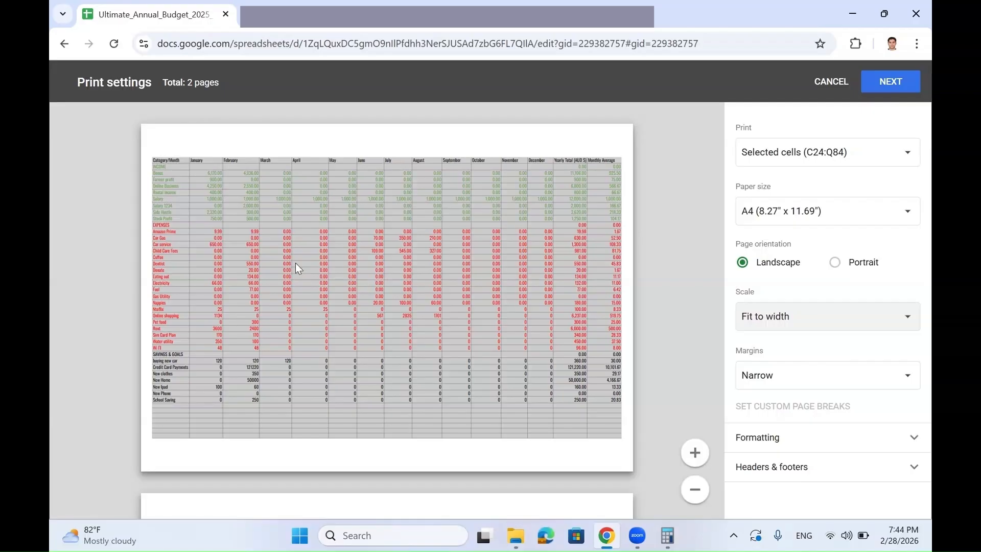
pyautogui.click(821, 85)
# Preview the Calendar sheet's monthly grid for printing with only the selected cells C5:I10, and close the print settings without printing
pyautogui.scroll(10, 286, 355)
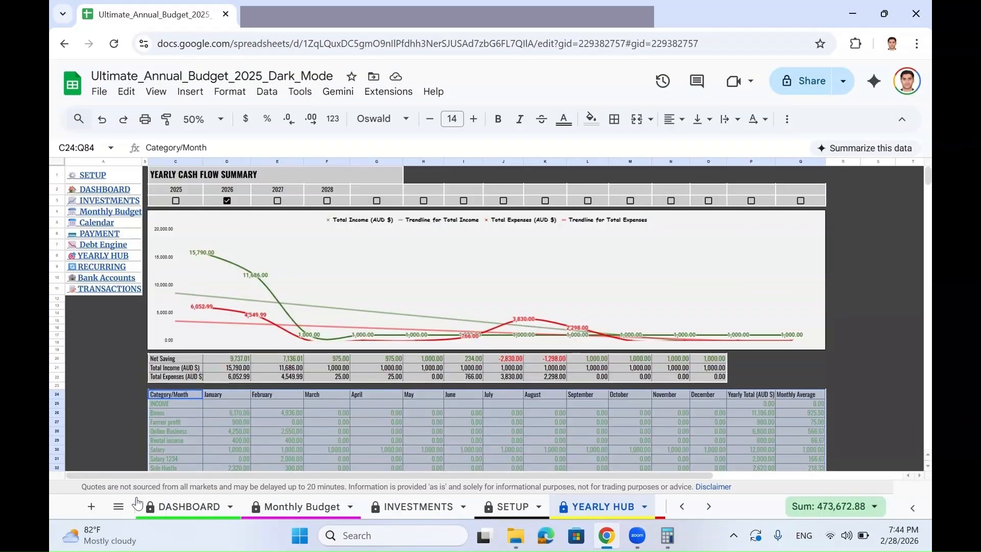
pyautogui.scroll(-3, 506, 513)
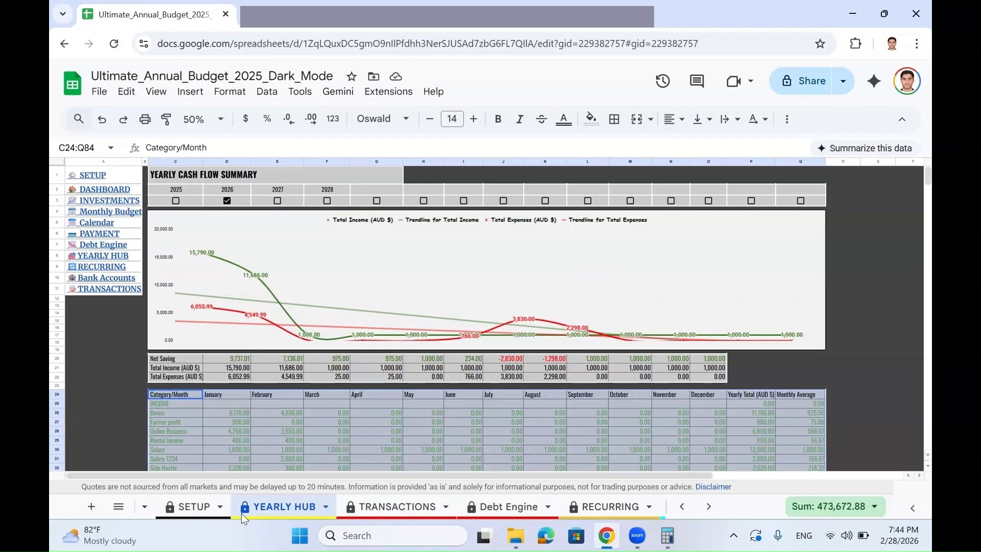
pyautogui.scroll(-3, 510, 516)
pyautogui.click(416, 507)
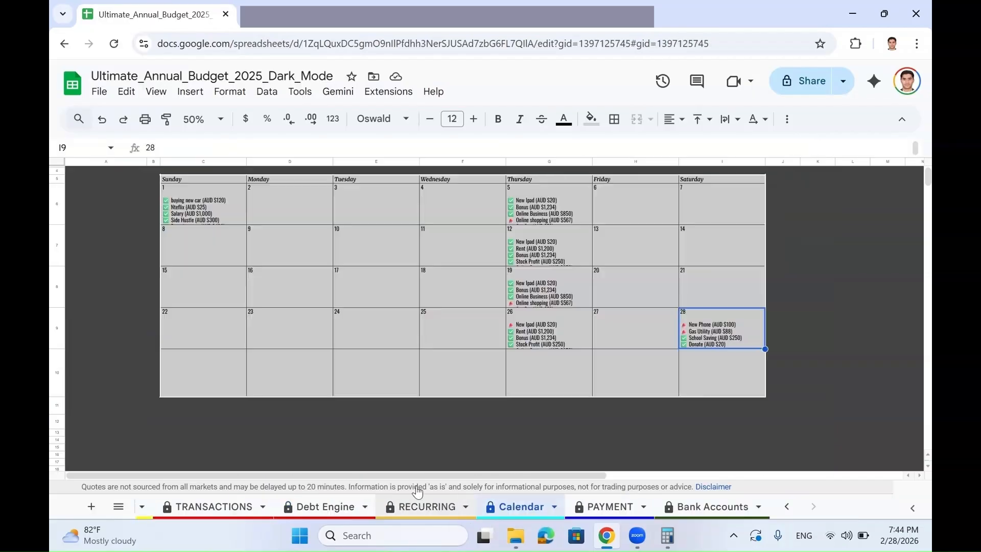
pyautogui.moveTo(188, 219); pyautogui.dragTo(746, 415)
pyautogui.hotkey('ctrl', 'p')
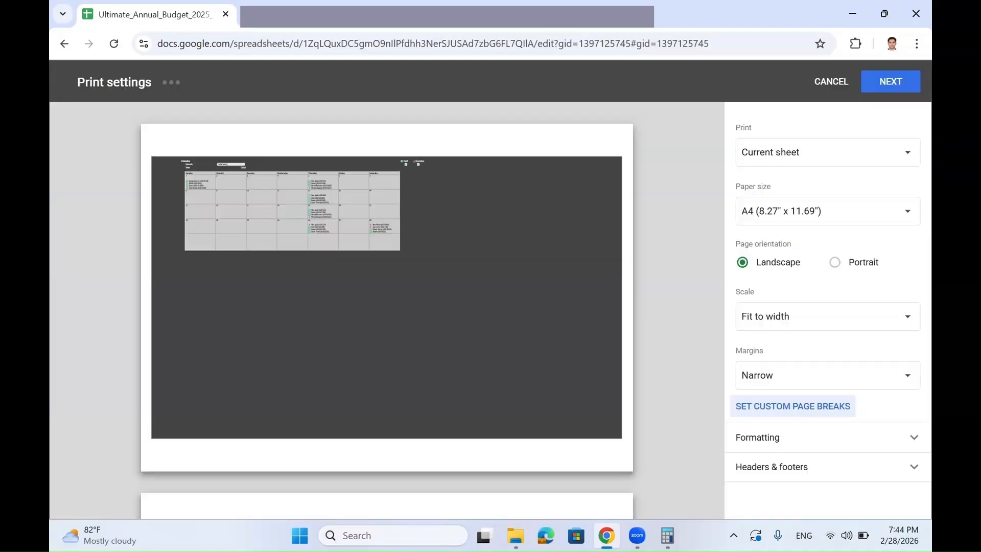
pyautogui.click(842, 154)
pyautogui.click(822, 194)
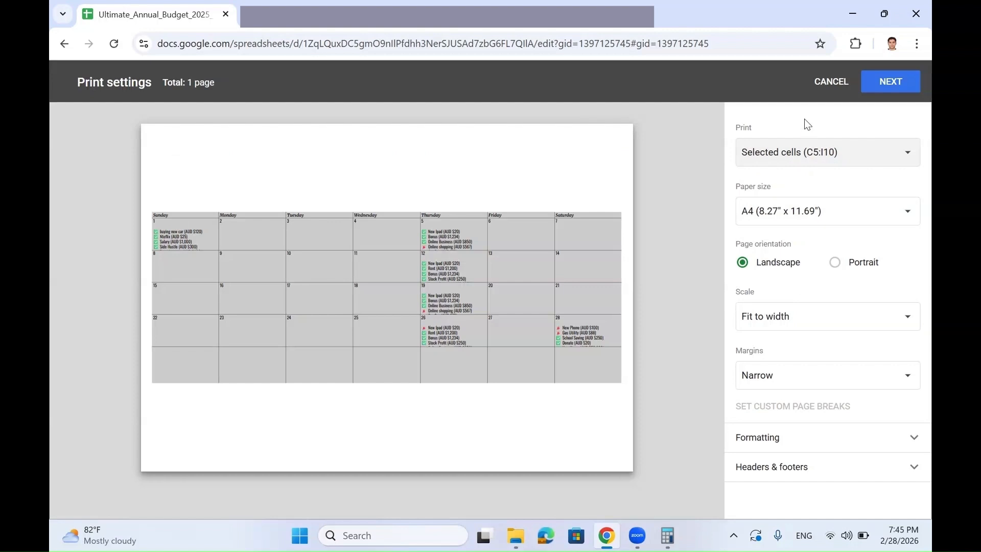
pyautogui.click(819, 90)
# Open the Monthly Budget sheet and clear its 2025, 2026 and 2027 year checkboxes
pyautogui.click(123, 506)
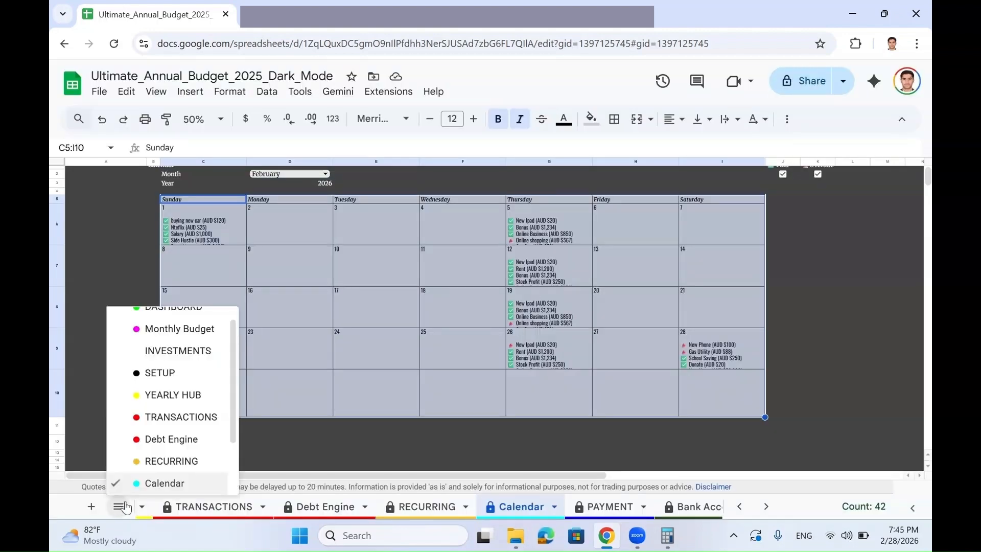
pyautogui.click(170, 339)
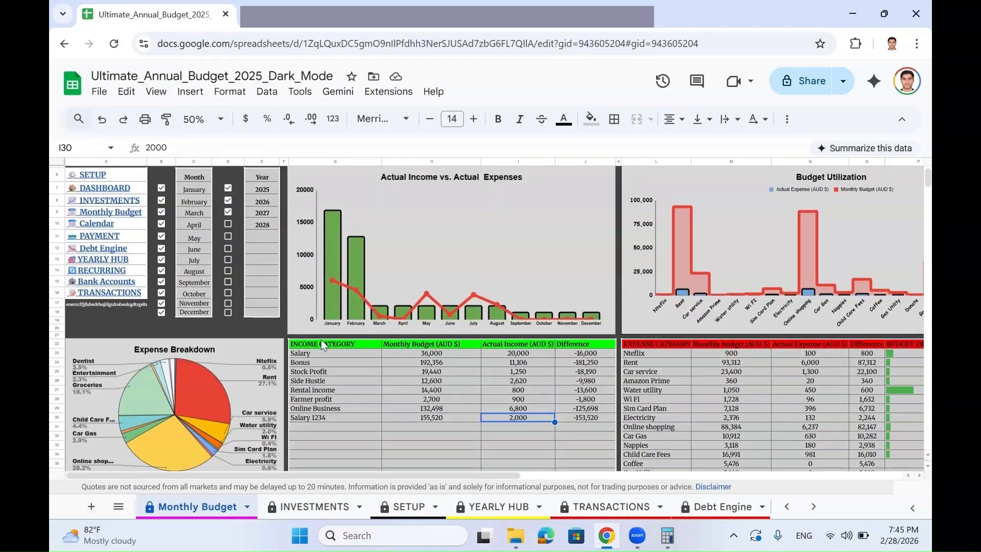
pyautogui.scroll(-3, 353, 370)
pyautogui.scroll(5, 343, 335)
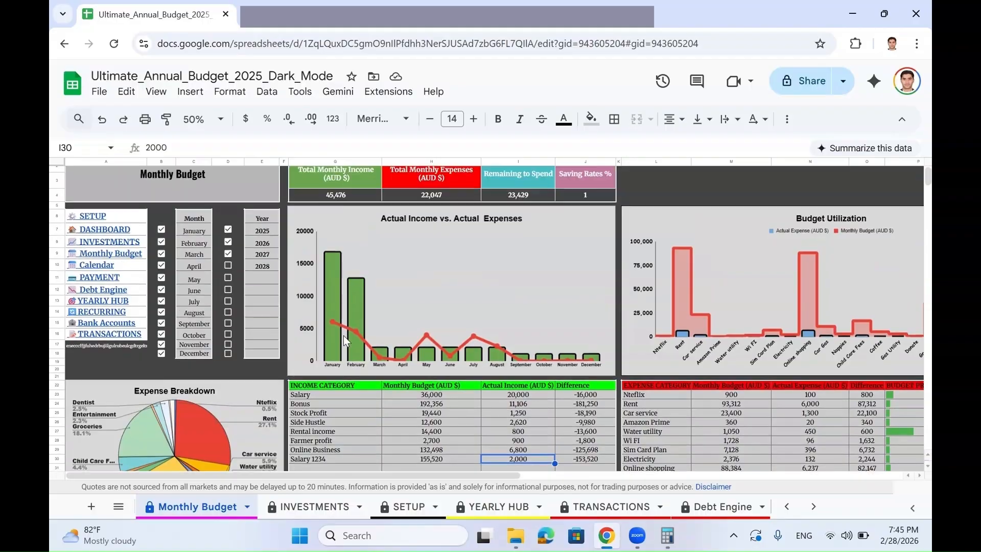
pyautogui.click(229, 256)
pyautogui.click(230, 243)
pyautogui.click(229, 233)
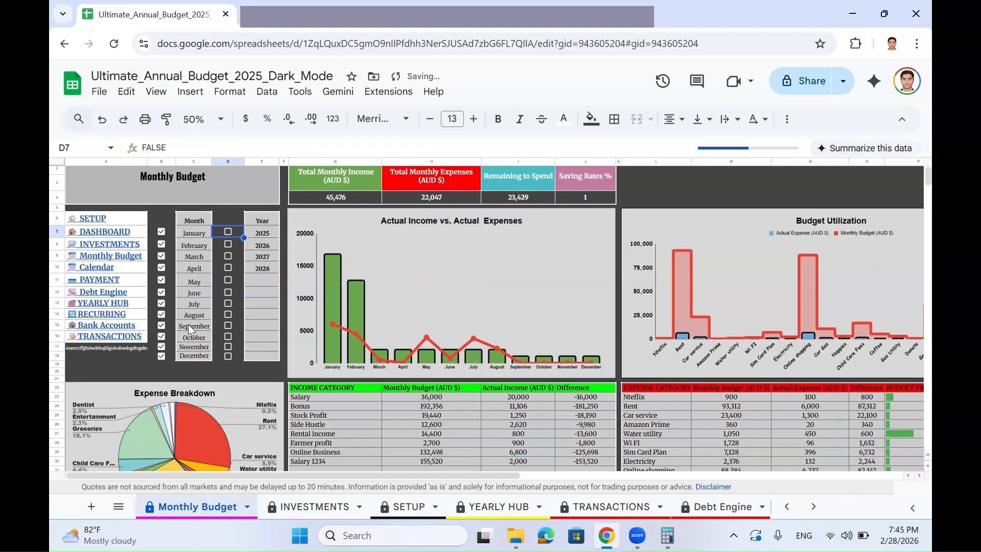
# Clear the month checkboxes from January through December and filter the Monthly Budget sheet to February 2026 only
pyautogui.click(162, 232)
pyautogui.click(162, 244)
pyautogui.click(162, 256)
pyautogui.click(162, 267)
pyautogui.click(161, 285)
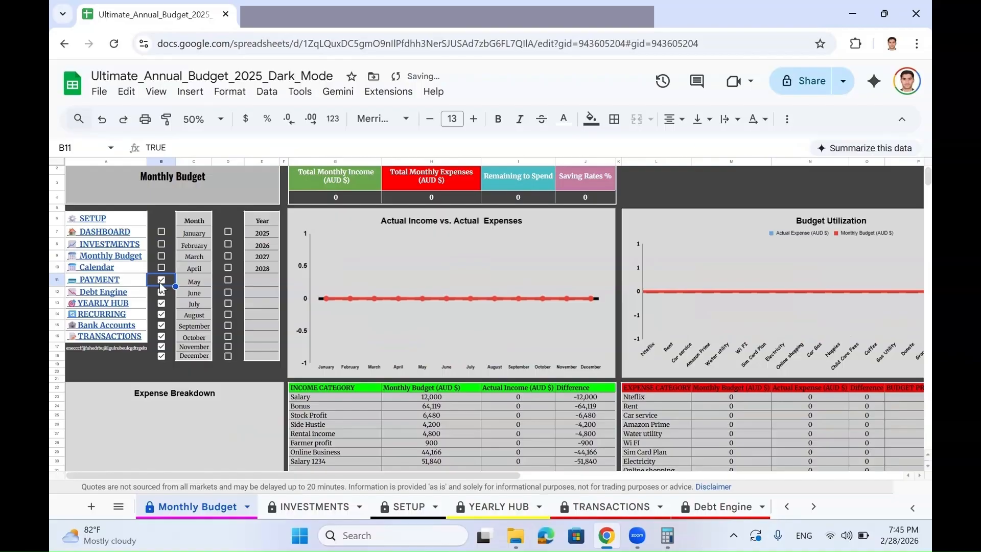
pyautogui.click(161, 292)
pyautogui.click(162, 304)
pyautogui.click(161, 315)
pyautogui.click(161, 326)
pyautogui.click(162, 336)
pyautogui.click(162, 357)
pyautogui.click(162, 347)
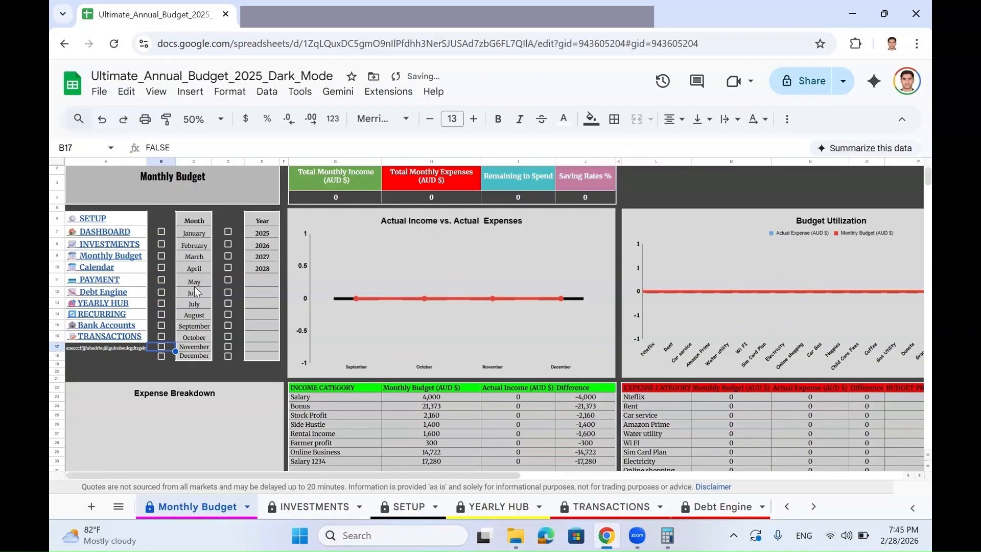
pyautogui.click(228, 245)
pyautogui.click(163, 245)
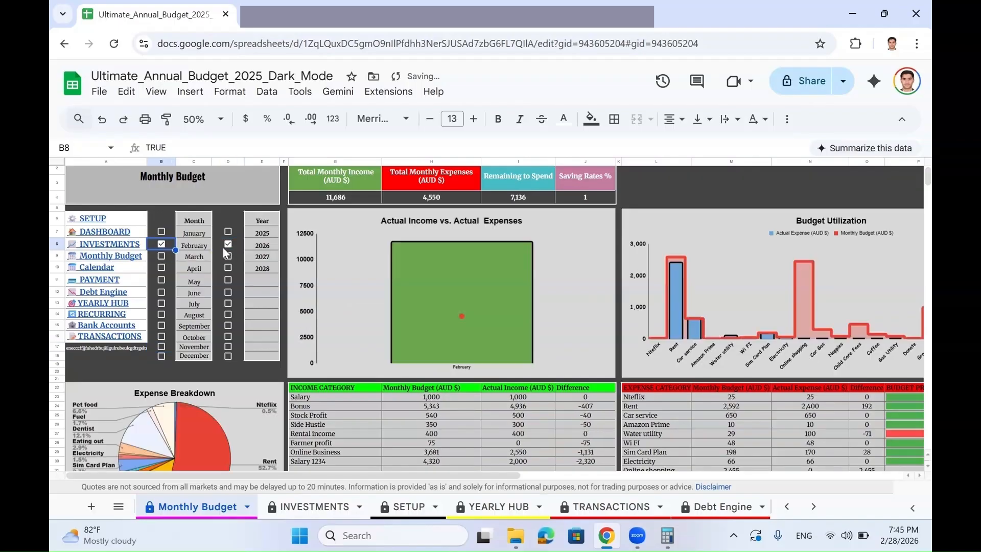
# Examine the Total Monthly Income, Total Monthly Expenses, Remaining to Spend and Saving Rates % figures for February 2026
pyautogui.click(344, 196)
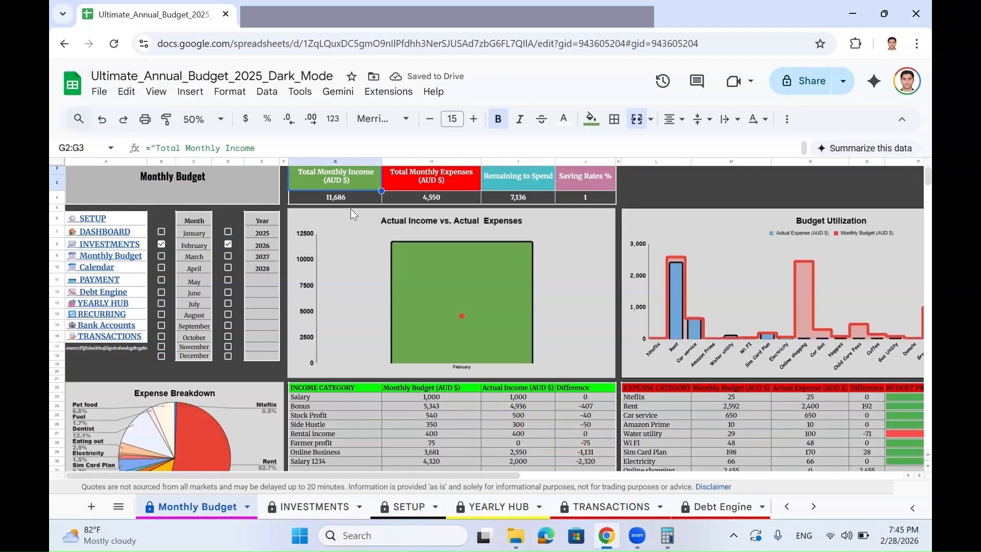
pyautogui.click(409, 194)
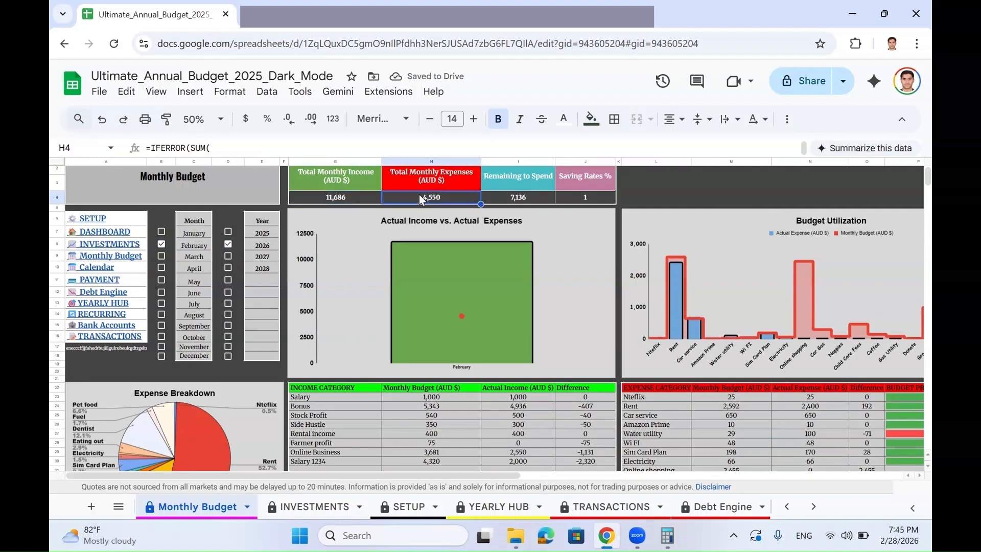
pyautogui.click(503, 199)
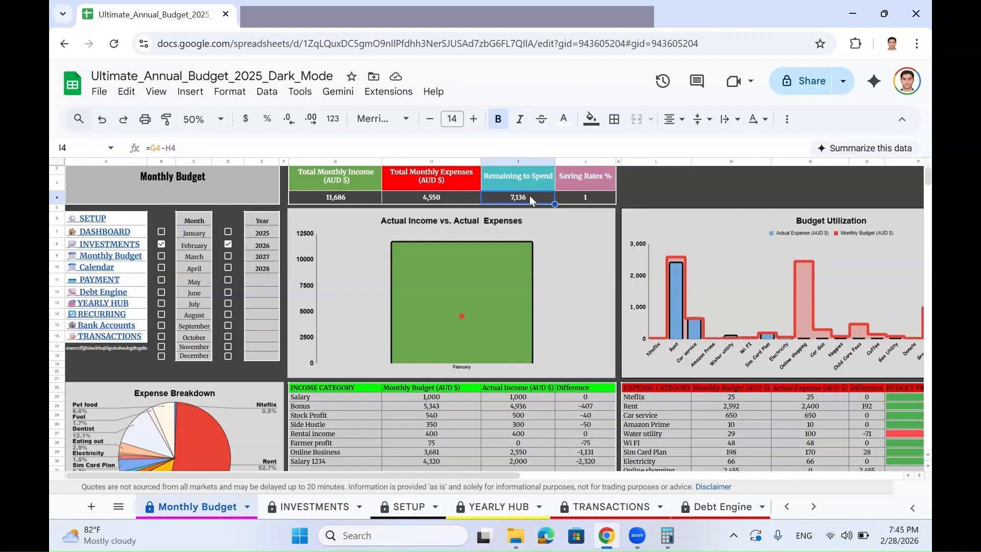
pyautogui.click(570, 200)
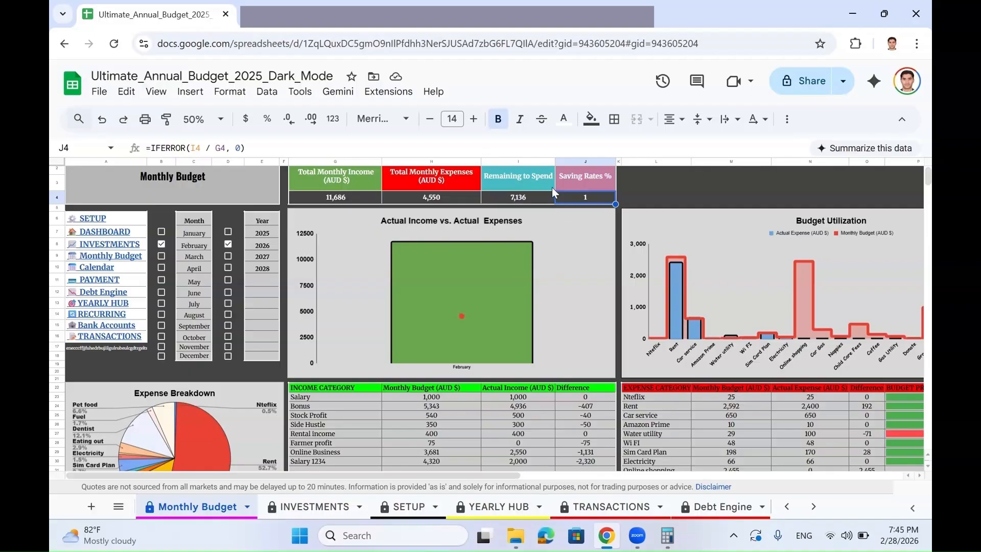
pyautogui.scroll(-1, 567, 215)
pyautogui.scroll(2, 570, 211)
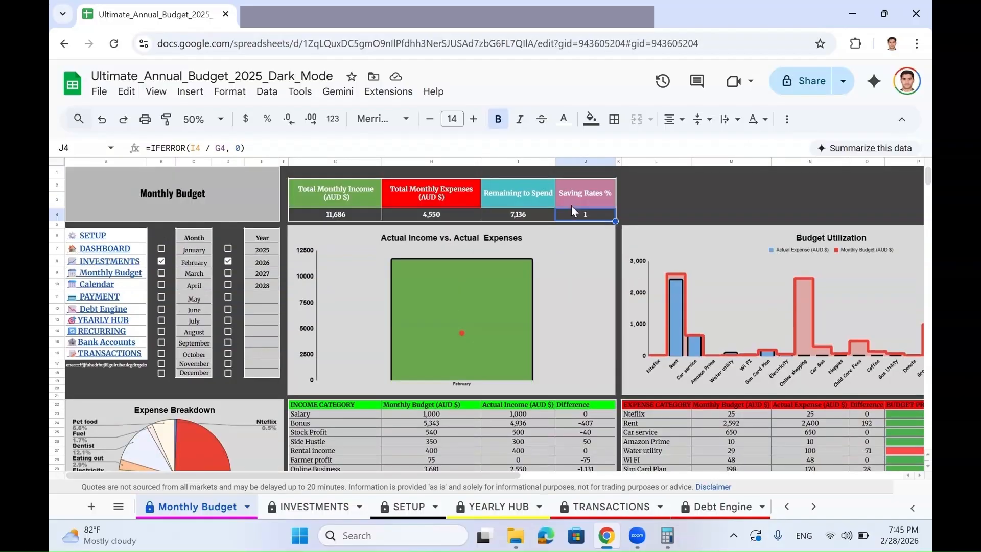
pyautogui.scroll(-1, 569, 200)
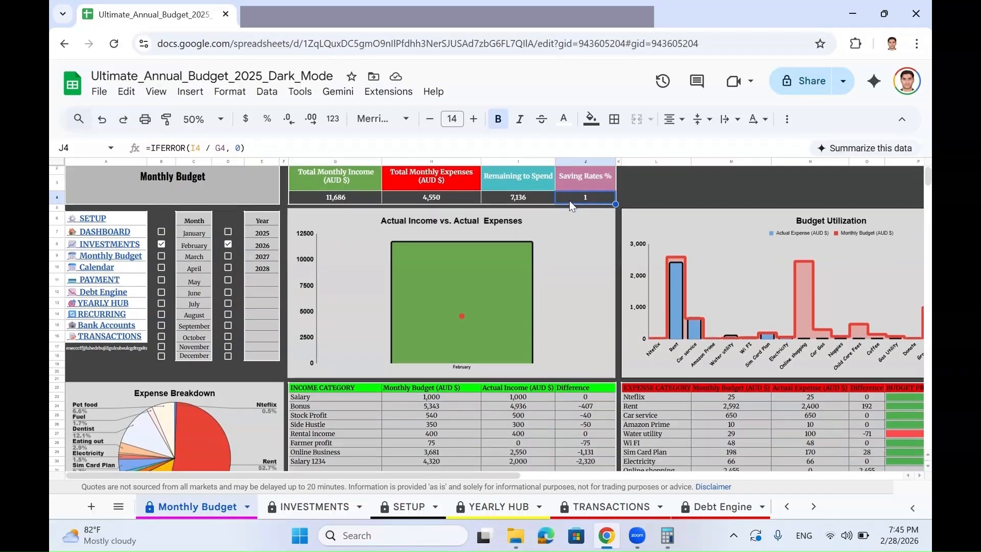
# Examine the income category table and the Expense Breakdown pie chart on the Monthly Budget sheet
pyautogui.scroll(-5, 575, 225)
pyautogui.scroll(5, 571, 267)
pyautogui.scroll(-5, 573, 276)
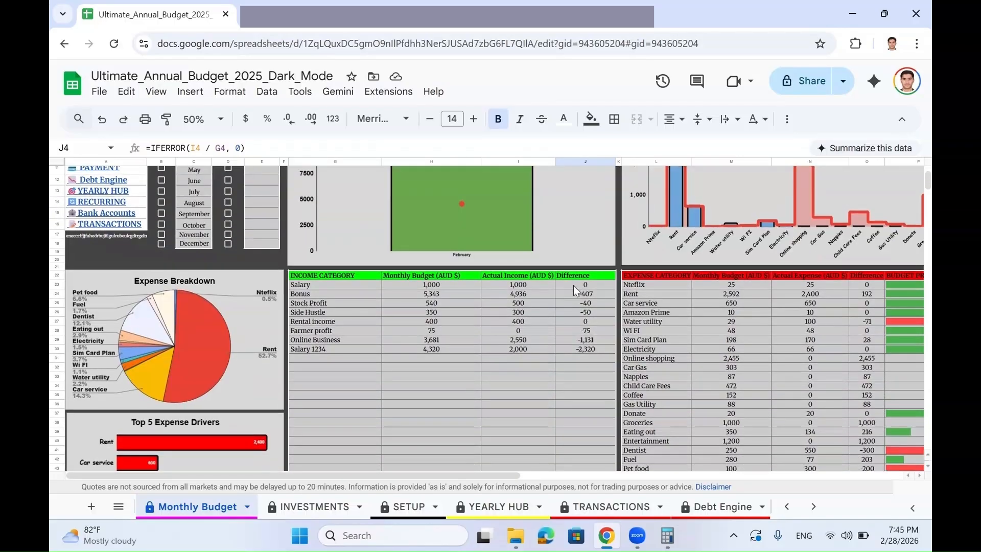
pyautogui.scroll(2, 544, 284)
pyautogui.scroll(-4, 126, 271)
pyautogui.click(162, 280)
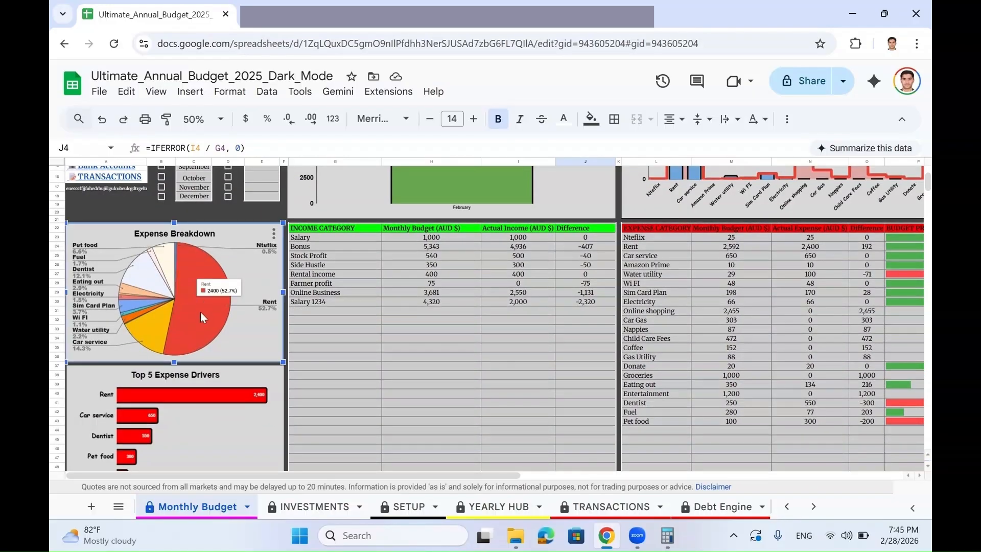
pyautogui.scroll(3, 202, 308)
pyautogui.scroll(3, 206, 306)
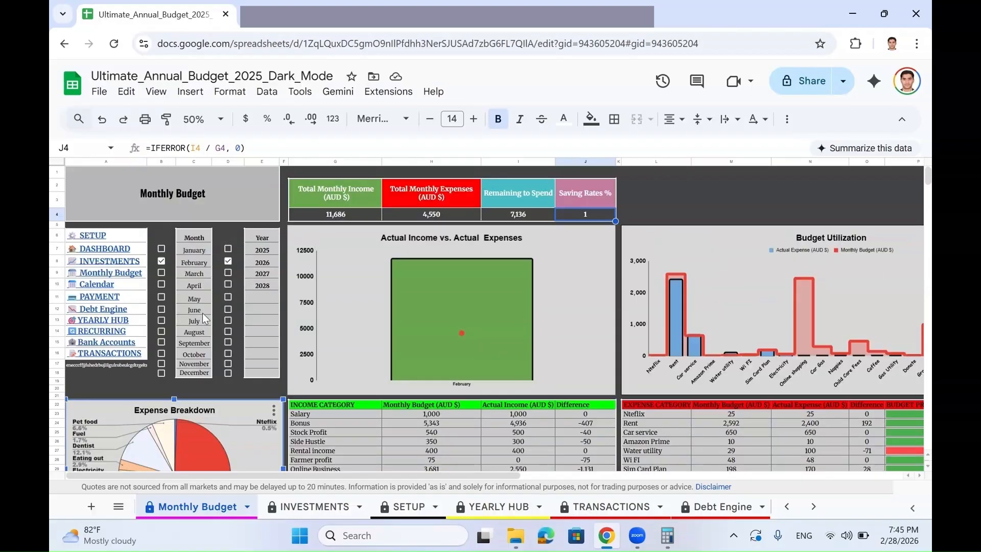
pyautogui.scroll(-3, 205, 305)
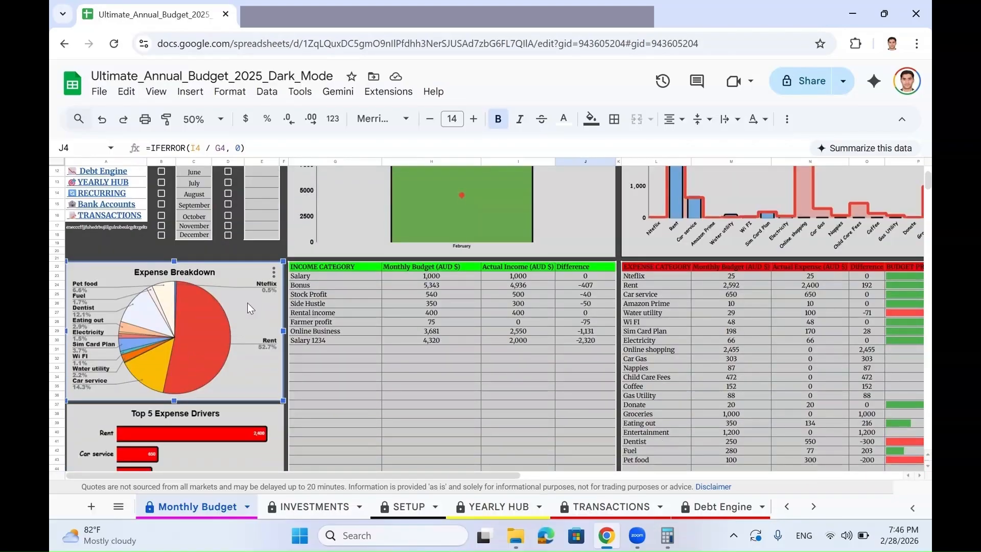
pyautogui.moveTo(217, 343)
# Review the Top 5 Expense Drivers and Income sources bar charts below the Expense Breakdown
pyautogui.scroll(-4, 203, 301)
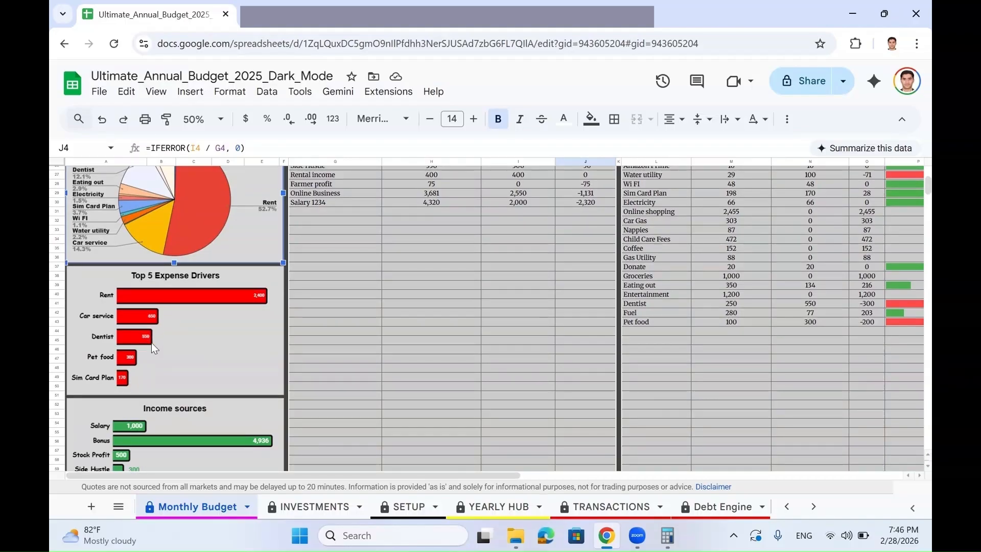
pyautogui.scroll(-5, 159, 311)
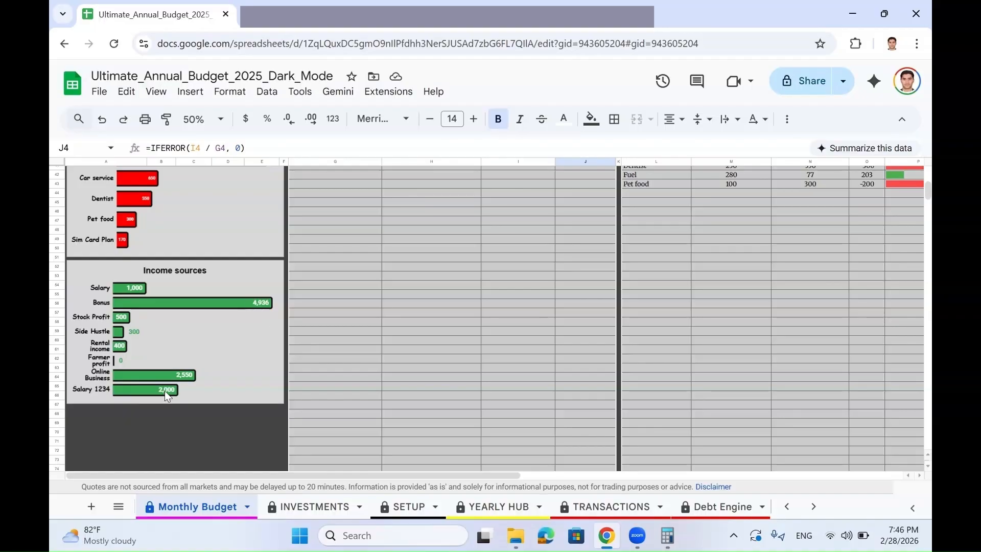
pyautogui.scroll(5, 204, 388)
pyautogui.scroll(-4, 227, 398)
pyautogui.scroll(4, 193, 408)
pyautogui.scroll(3, 193, 415)
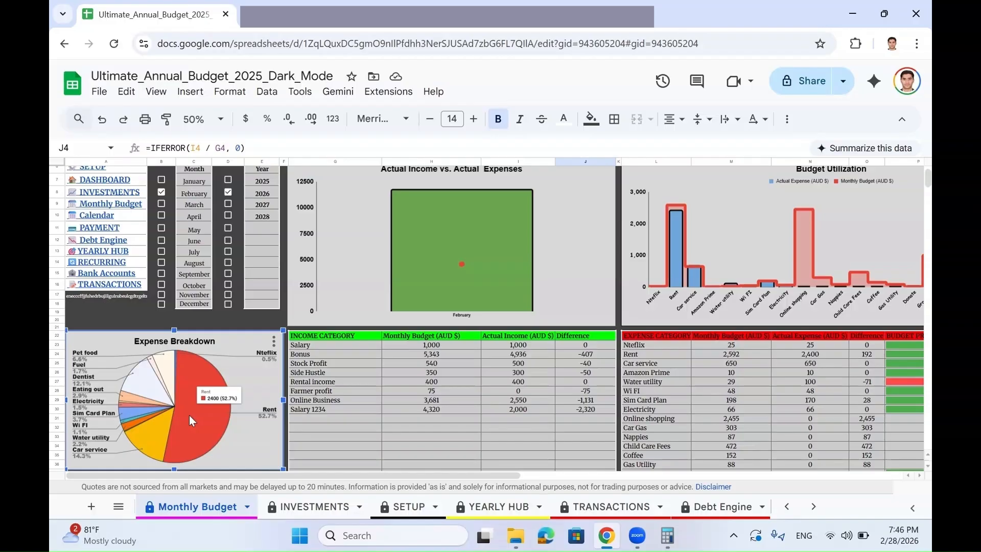
# Examine the Budget Utilization chart comparing actual expenses with the monthly budget, and the category tables beneath it
pyautogui.hscroll(5, 199, 413)
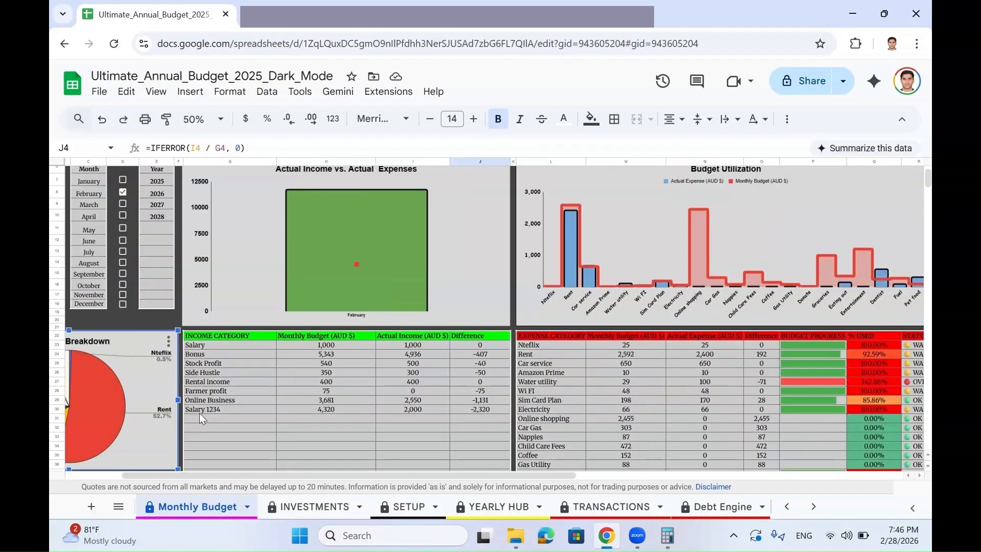
pyautogui.scroll(1, 314, 395)
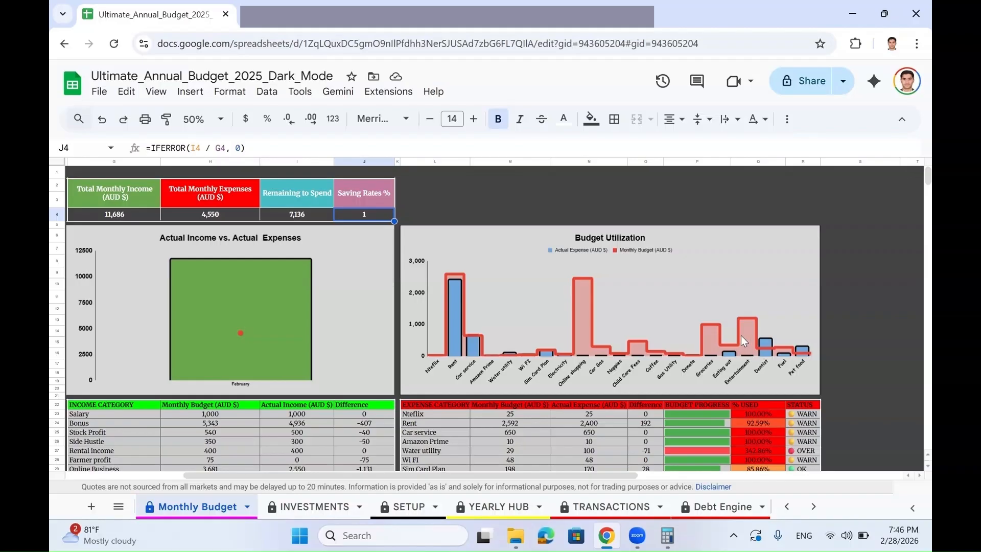
pyautogui.scroll(-6, 738, 333)
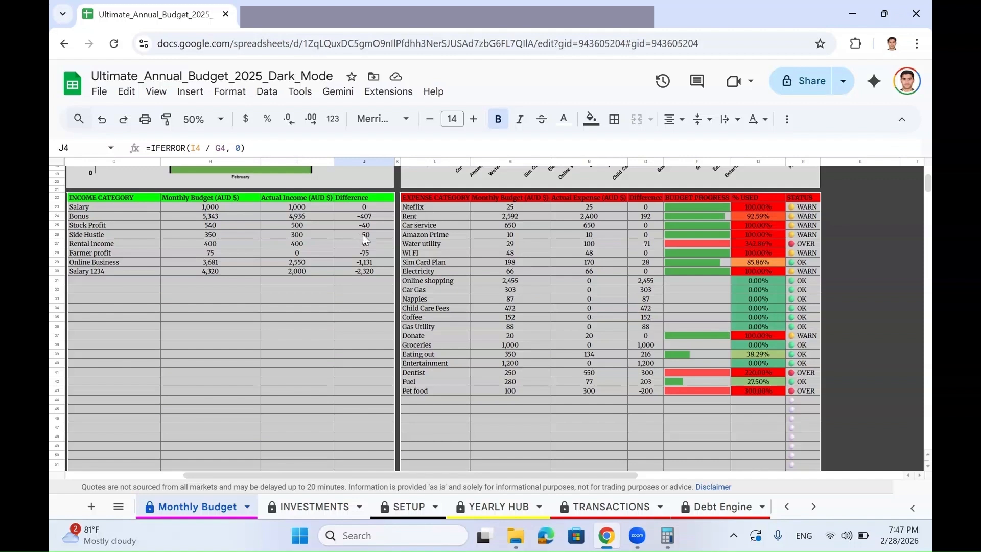
# Review the expense table's category, Monthly Budget, Actual Expense, Difference, Budget Progress, % Used and Status columns on the Monthly Budget sheet
pyautogui.moveTo(426, 209); pyautogui.dragTo(429, 404)
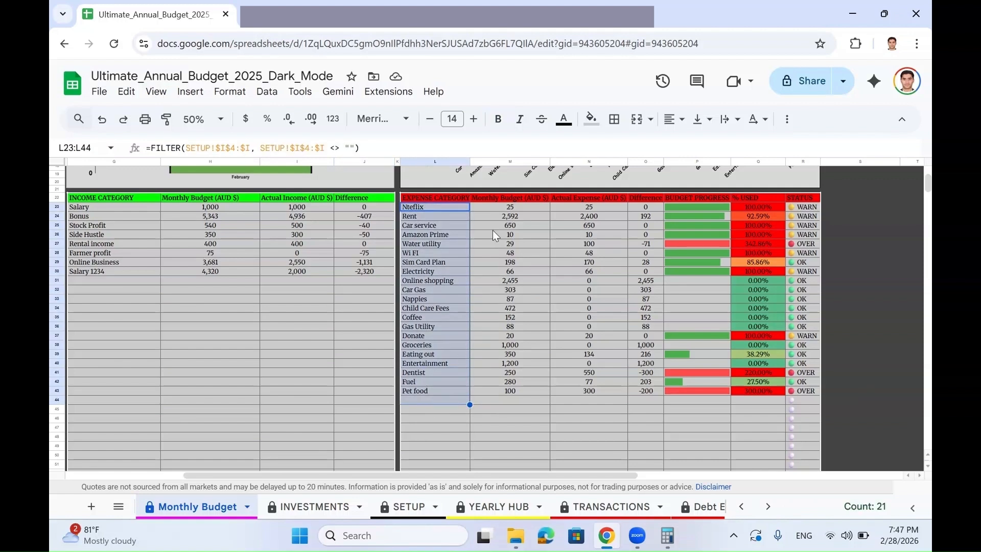
pyautogui.moveTo(499, 206); pyautogui.dragTo(509, 415)
pyautogui.moveTo(573, 201); pyautogui.dragTo(578, 420)
pyautogui.moveTo(642, 206); pyautogui.dragTo(643, 401)
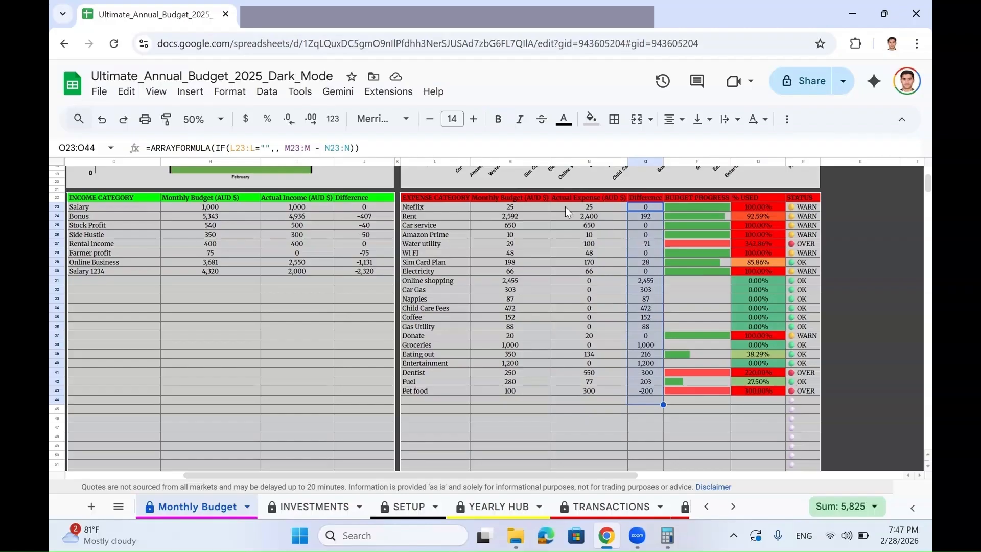
pyautogui.click(682, 207)
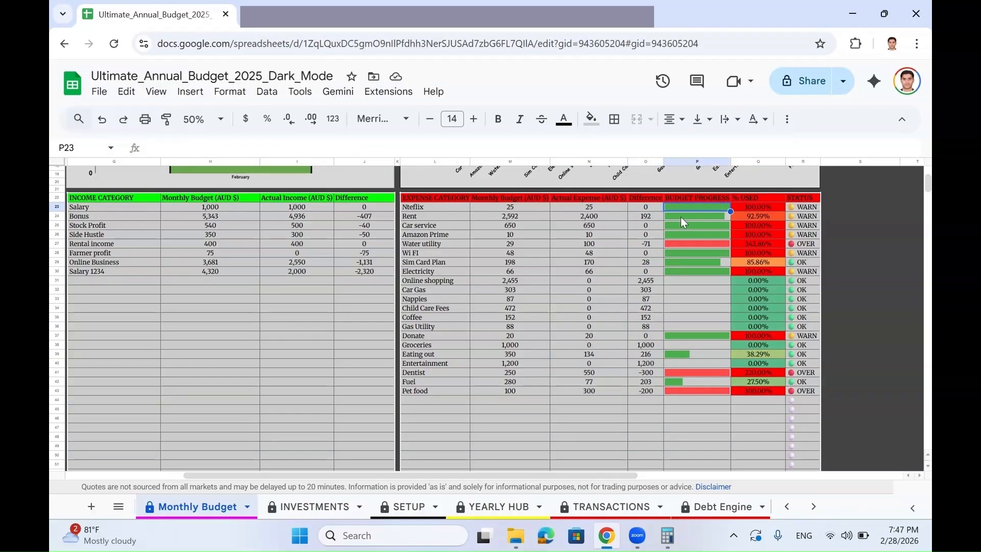
pyautogui.click(770, 210)
pyautogui.click(799, 209)
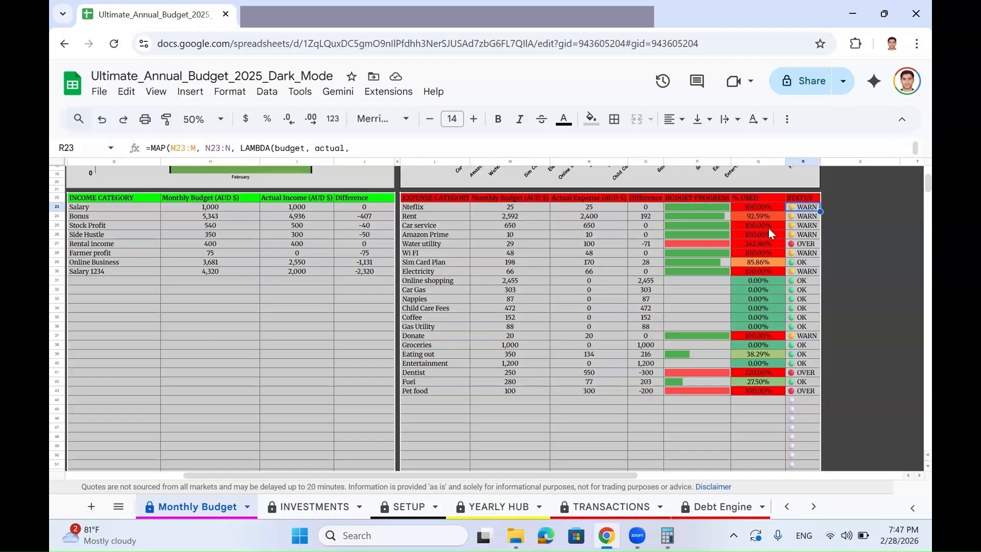
# Compare budget progress and % Used for Rent, Online shopping through Gas Utility, and Eating out, and look over the summary charts above
pyautogui.click(658, 216)
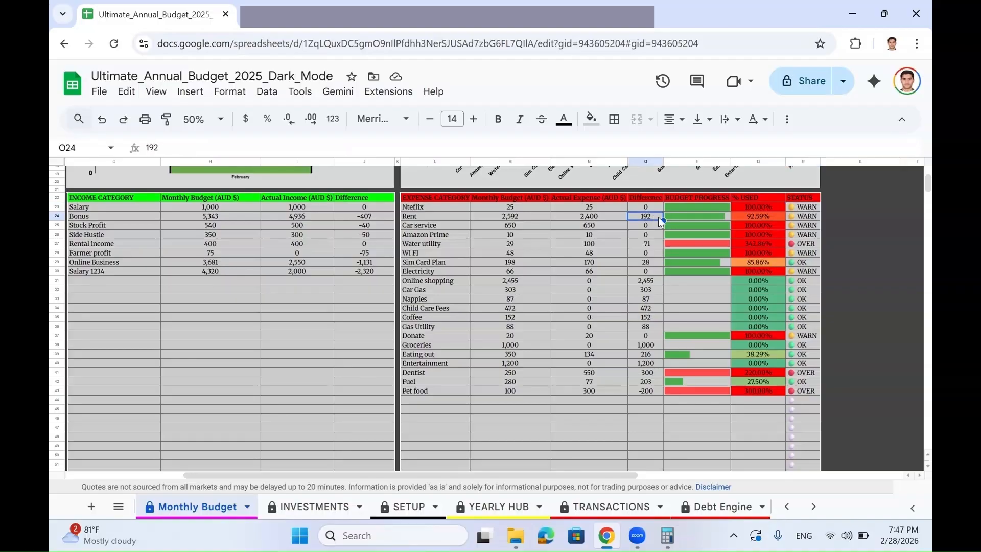
pyautogui.click(707, 216)
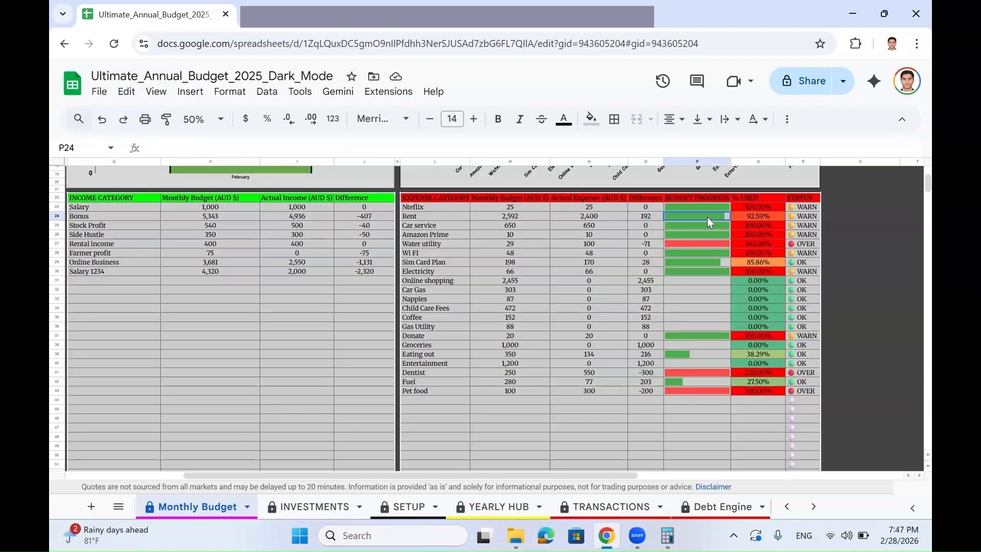
pyautogui.click(745, 220)
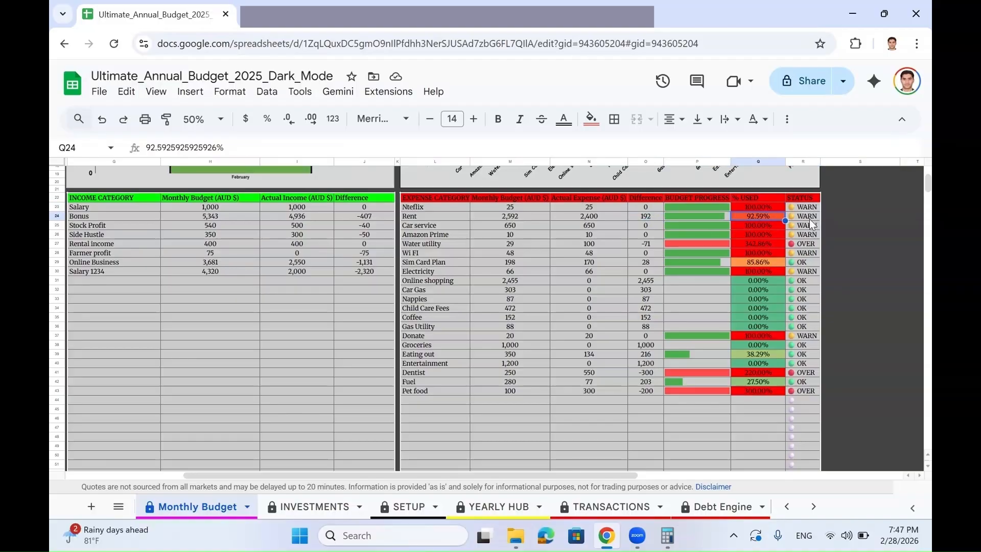
pyautogui.click(749, 282)
pyautogui.moveTo(749, 287); pyautogui.dragTo(780, 327)
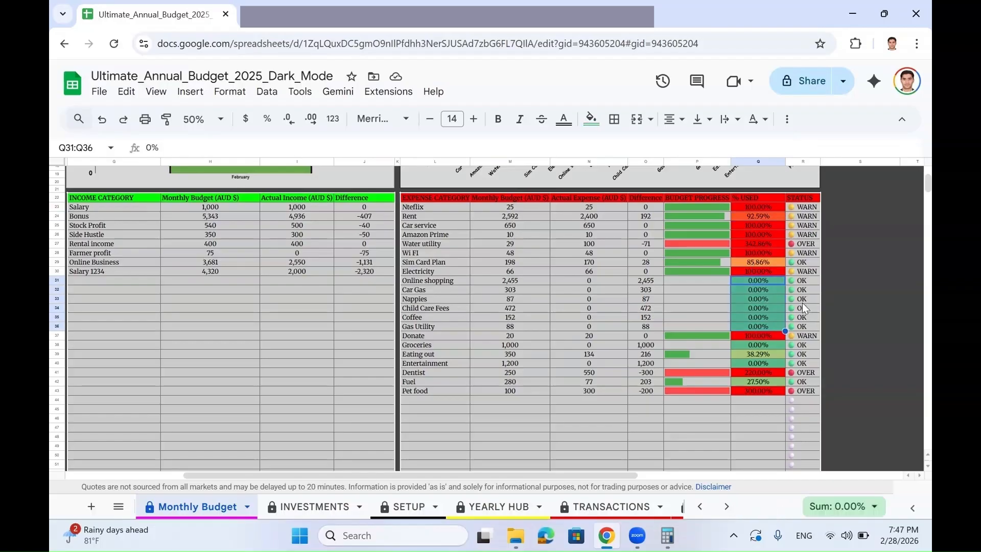
pyautogui.click(759, 357)
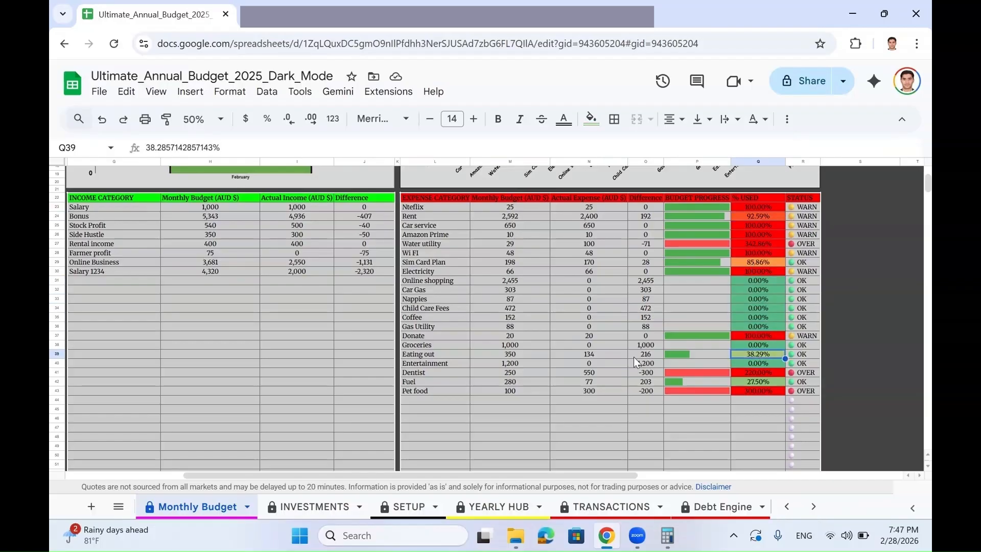
pyautogui.click(676, 355)
pyautogui.click(753, 355)
pyautogui.scroll(4, 615, 274)
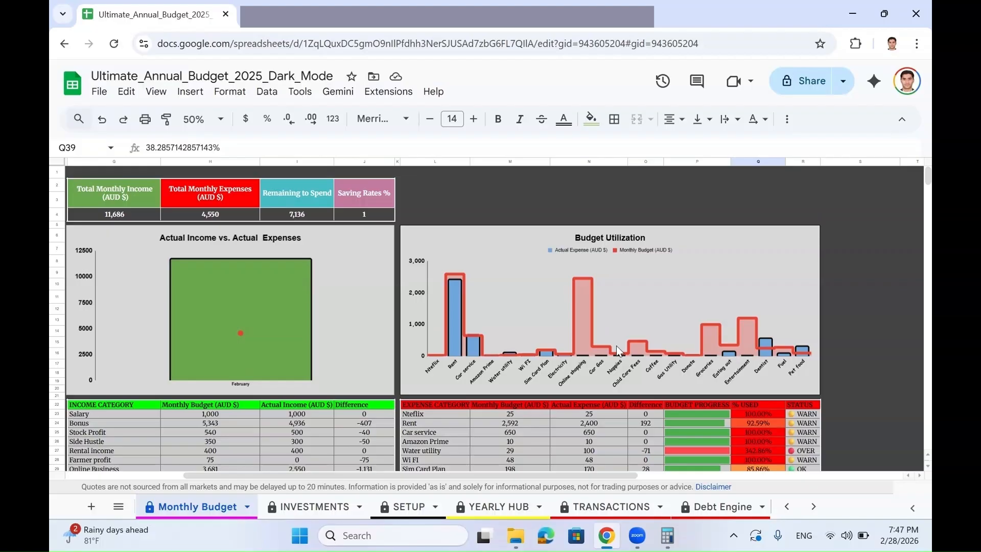
pyautogui.hscroll(-5, 617, 347)
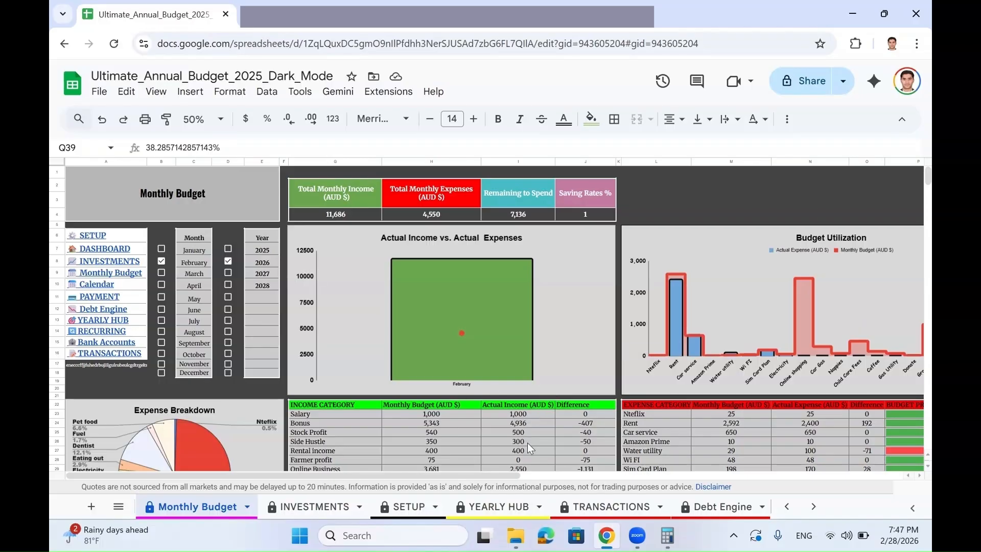
# Browse the workbook's list of sheets, open INVESTMENTS and examine its Stock Business and Other Business tables with their charts
pyautogui.click(121, 508)
pyautogui.scroll(1, 160, 460)
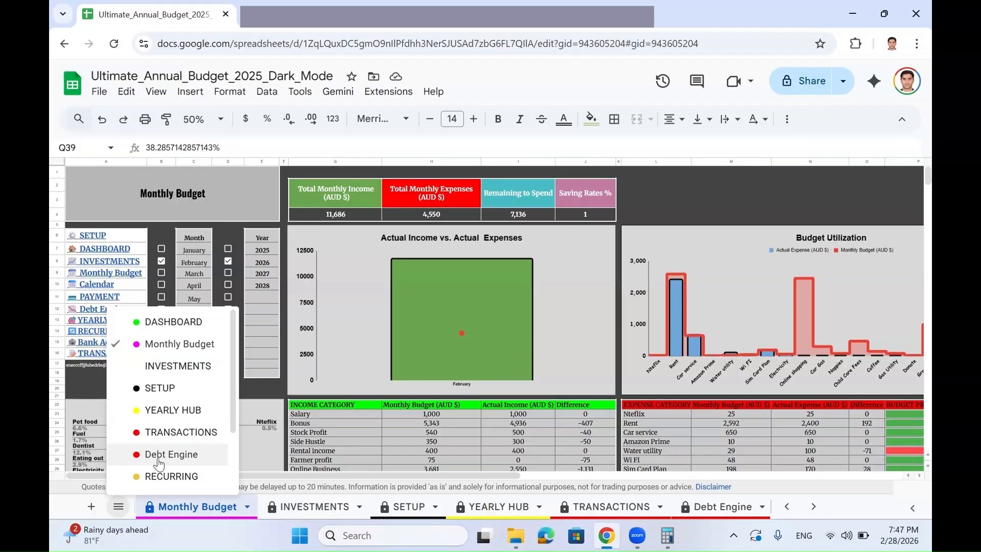
pyautogui.scroll(-2, 161, 444)
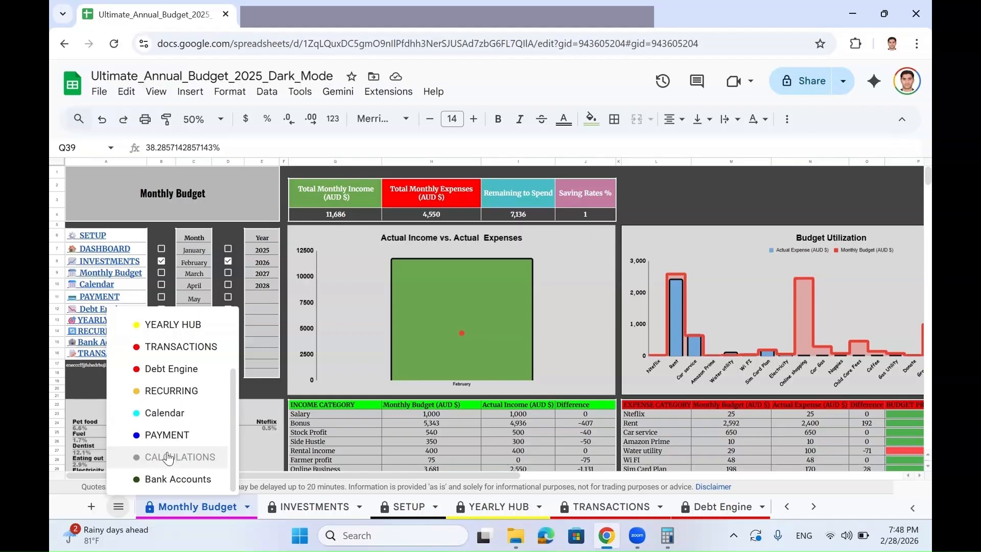
pyautogui.scroll(3, 169, 461)
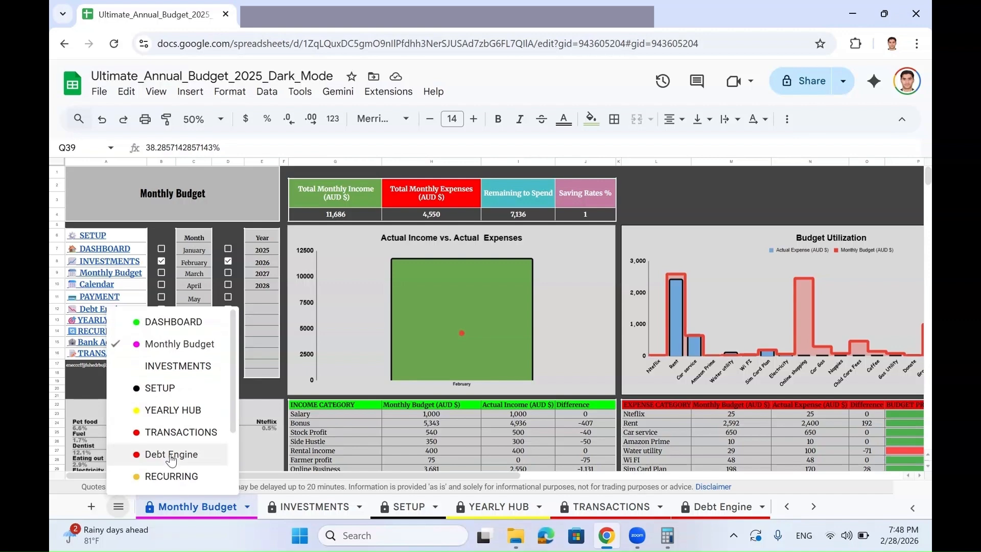
pyautogui.click(187, 368)
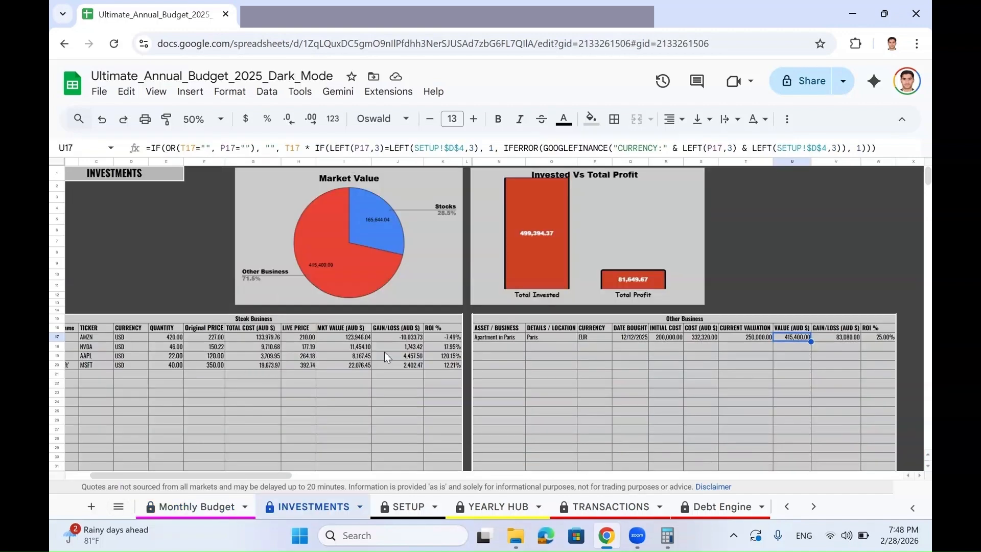
pyautogui.hscroll(-1, 378, 362)
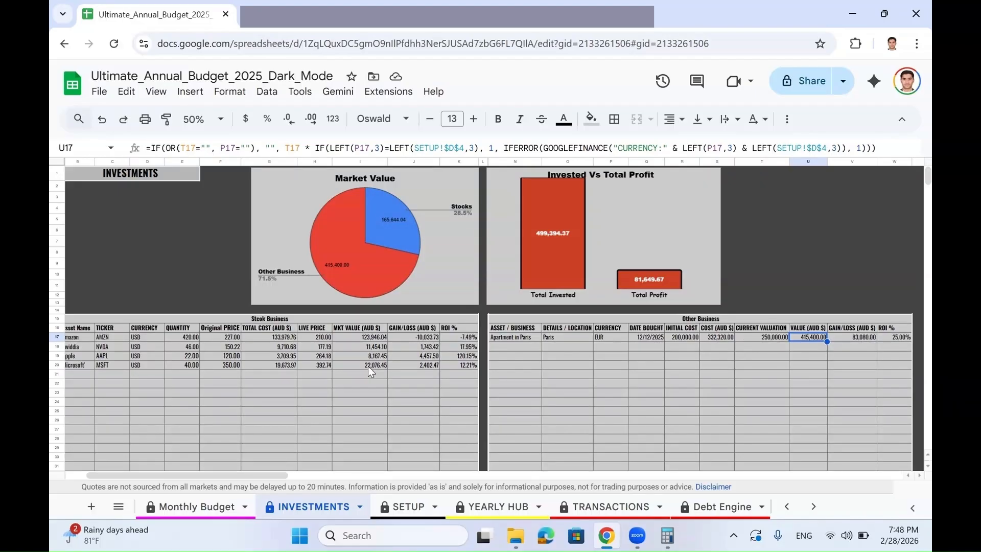
pyautogui.hscroll(-2, 368, 367)
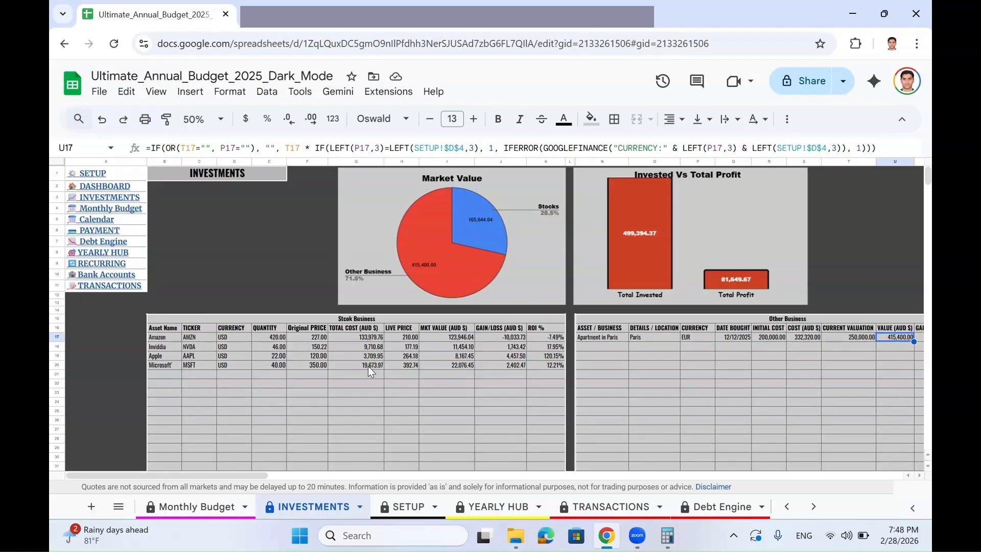
pyautogui.hscroll(4, 368, 366)
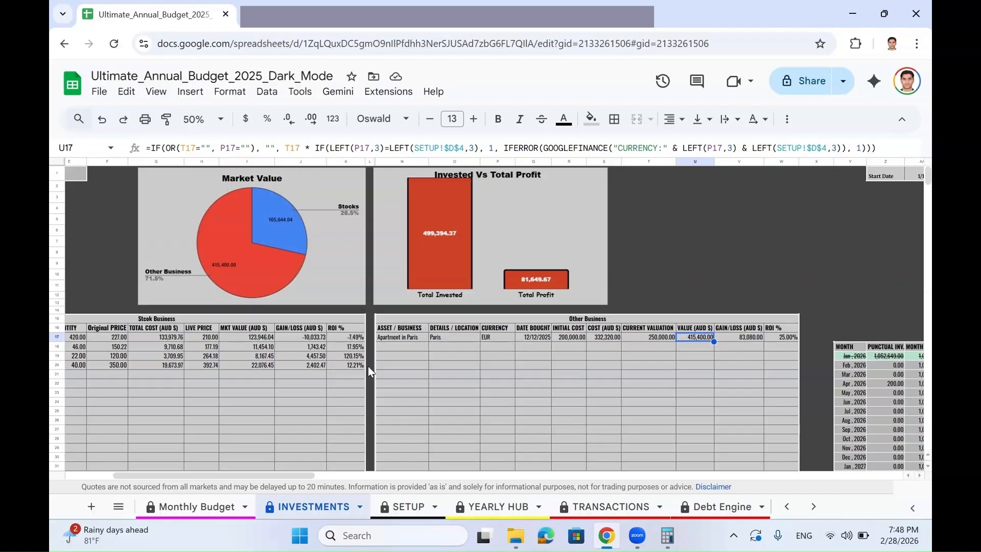
# Glance at the TRANSACTIONS sheet, and examine the debt payment schedules and the Feb 2026 exposure and repayment row on the Debt Engine sheet
pyautogui.click(572, 509)
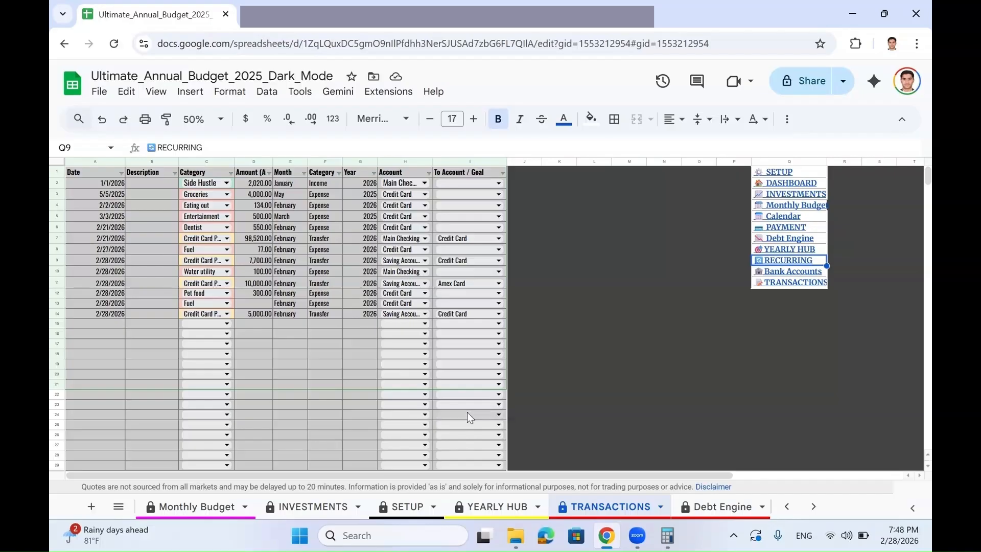
pyautogui.click(699, 508)
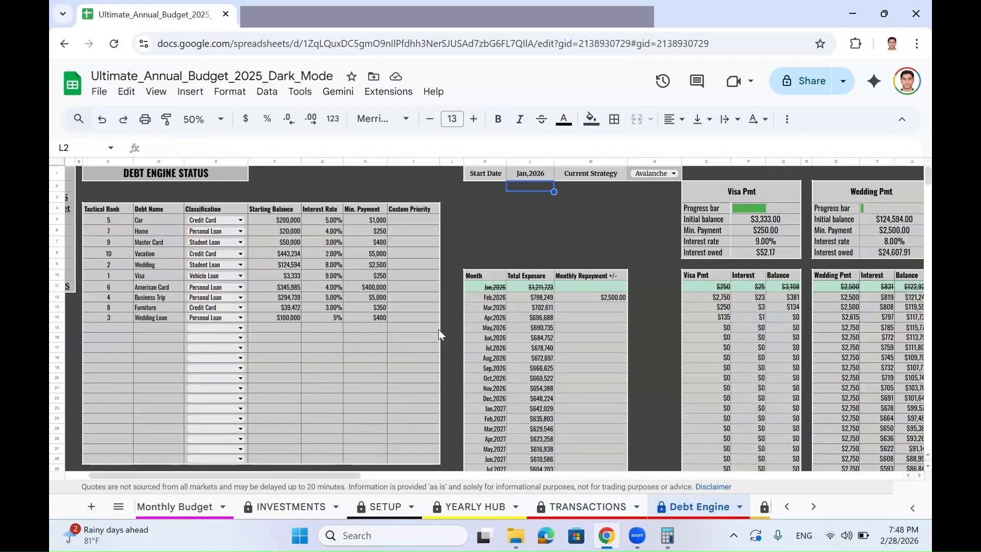
pyautogui.hscroll(5, 558, 331)
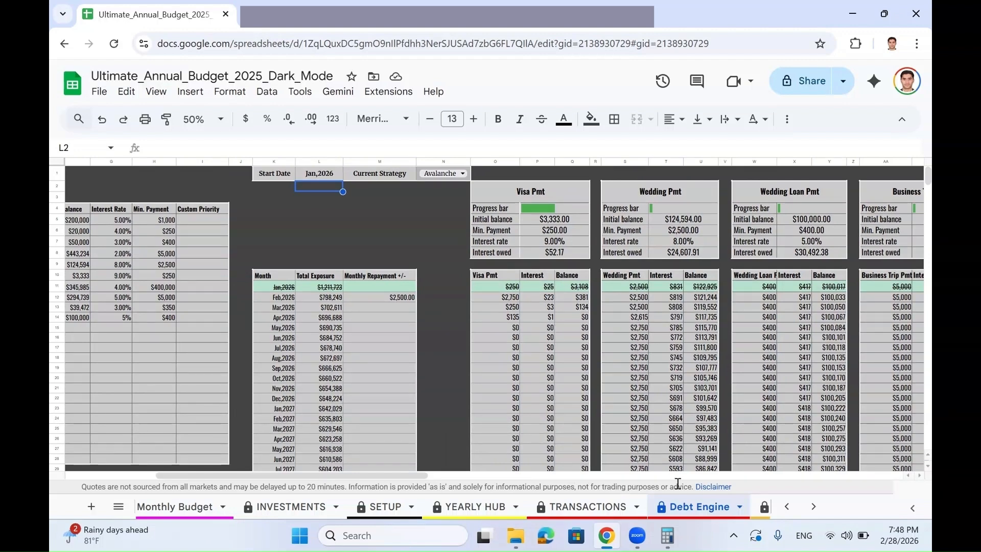
pyautogui.hscroll(2, 529, 309)
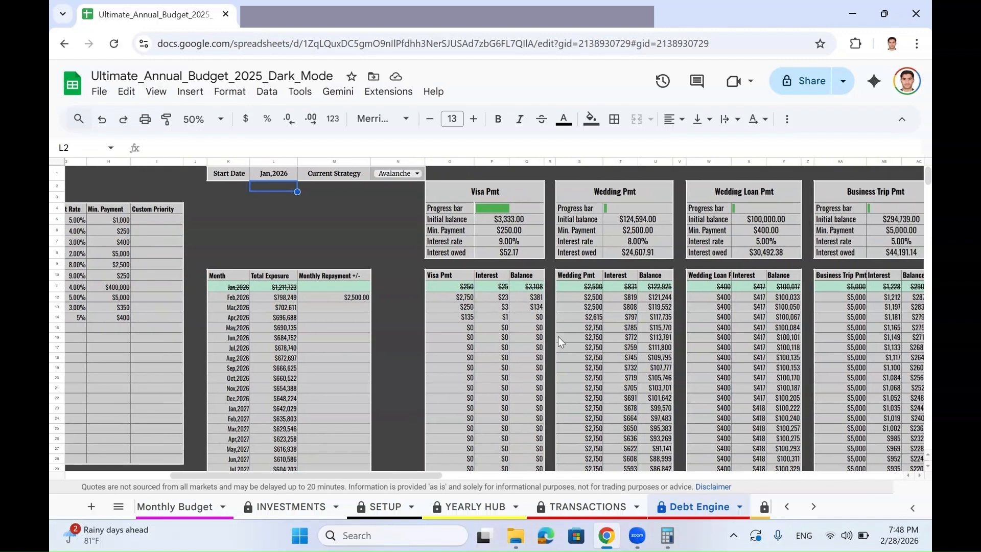
pyautogui.hscroll(3, 585, 320)
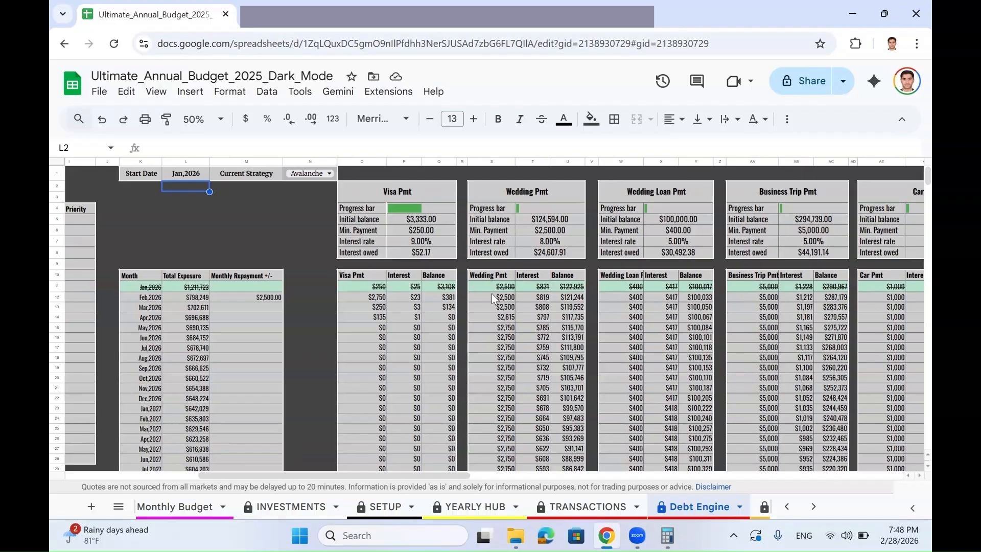
pyautogui.click(195, 300)
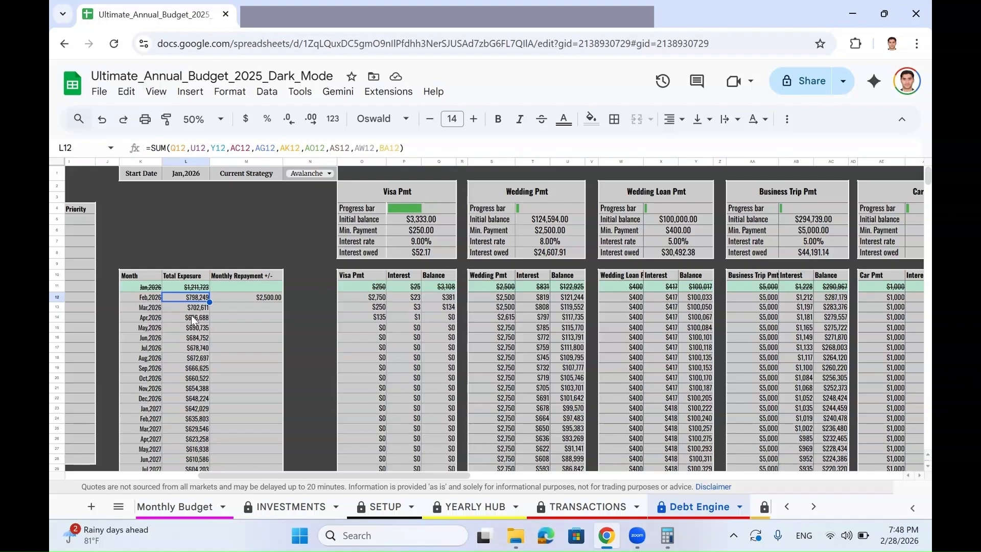
pyautogui.moveTo(146, 303); pyautogui.dragTo(301, 301)
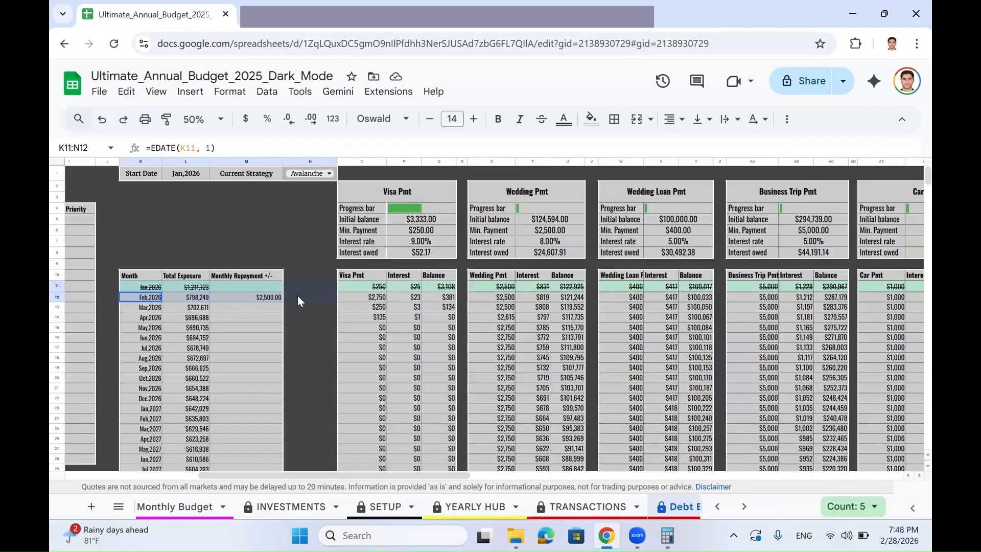
# Show the first empty date row on the TRANSACTIONS sheet, and open the DASHBOARD sheet
pyautogui.click(601, 507)
pyautogui.click(105, 322)
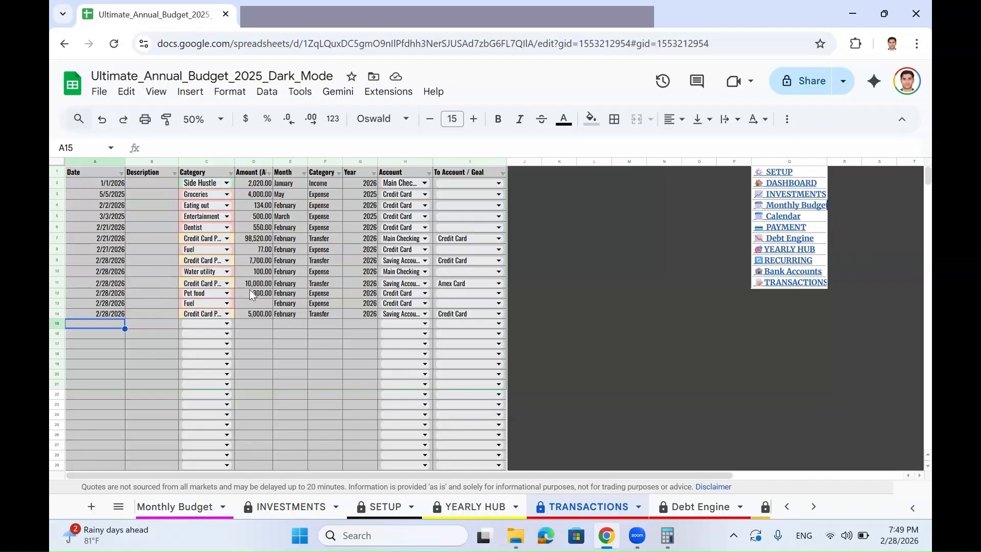
pyautogui.click(118, 507)
pyautogui.click(160, 328)
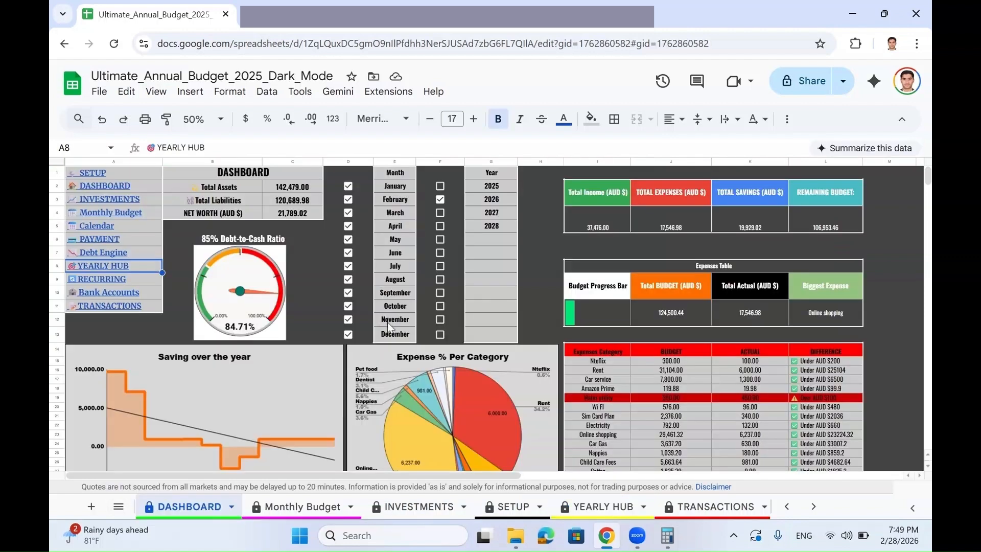